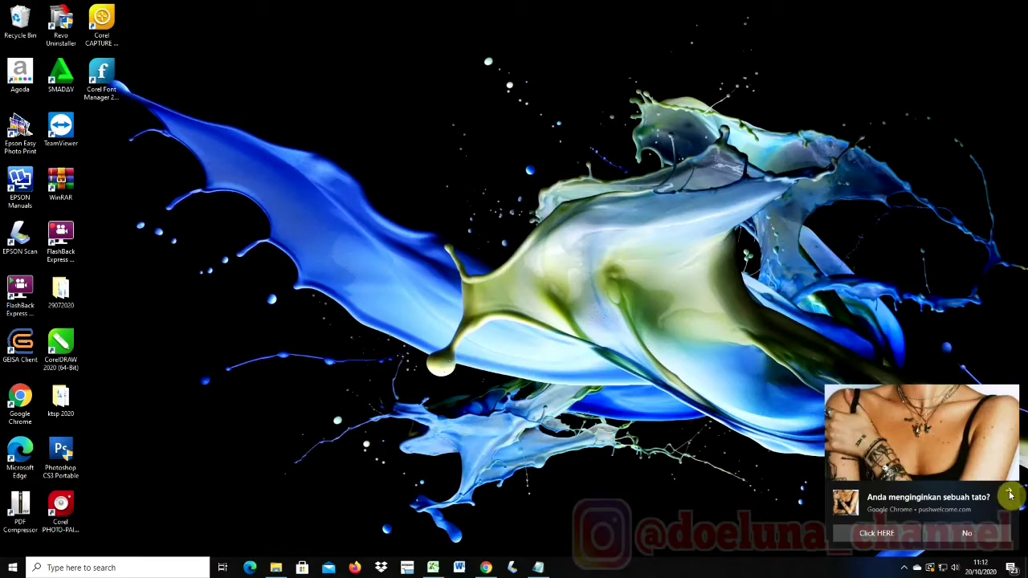
Close the Chrome notification and restore the report-card workbook from the taskbar
click(1009, 395)
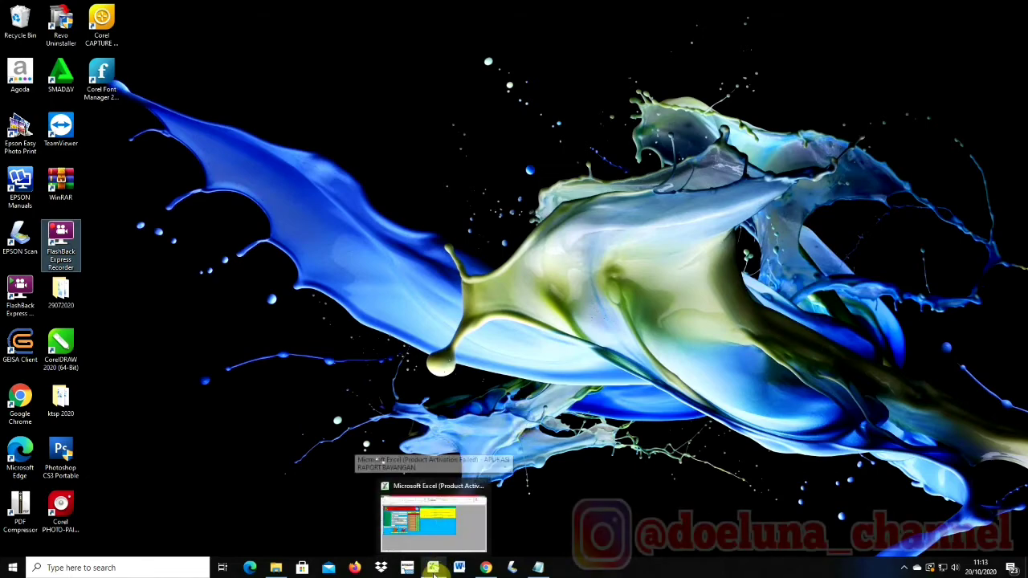
click(365, 470)
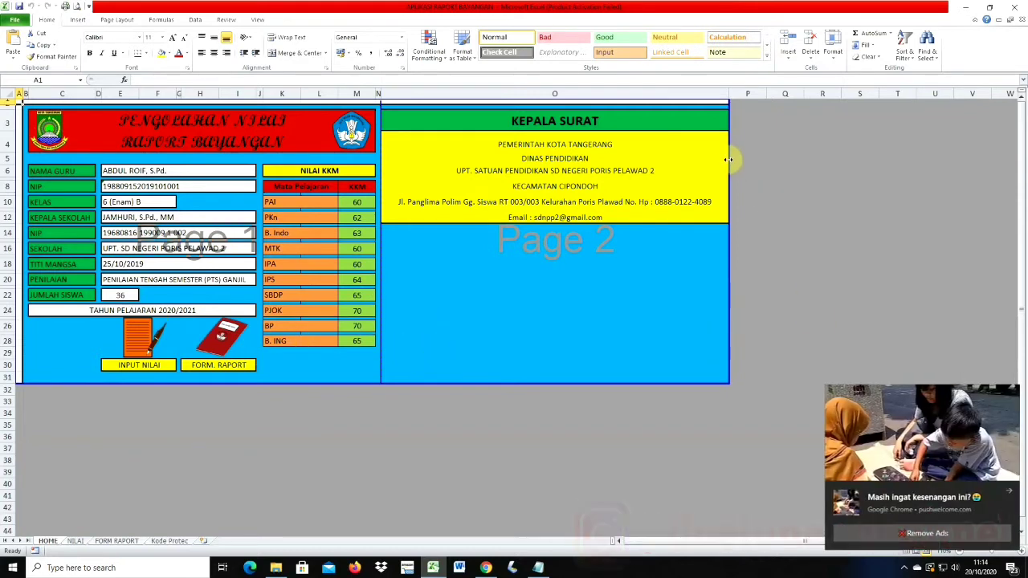
Check the HOME letterhead, PENILAIAN (kept GANJIL) and JUMLAH SISWA entries, then go to FORM RAPORT
click(1008, 490)
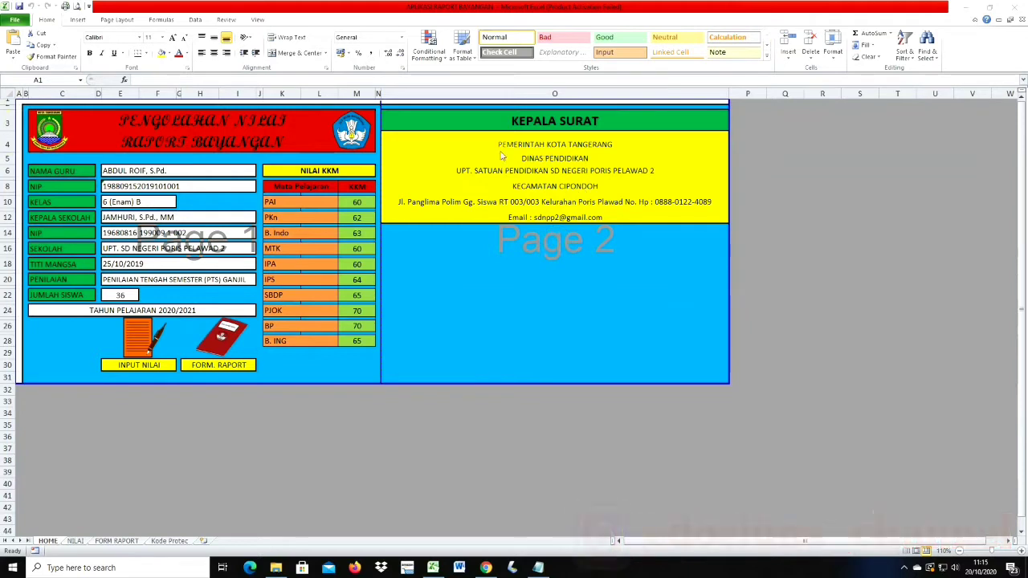
click(571, 144)
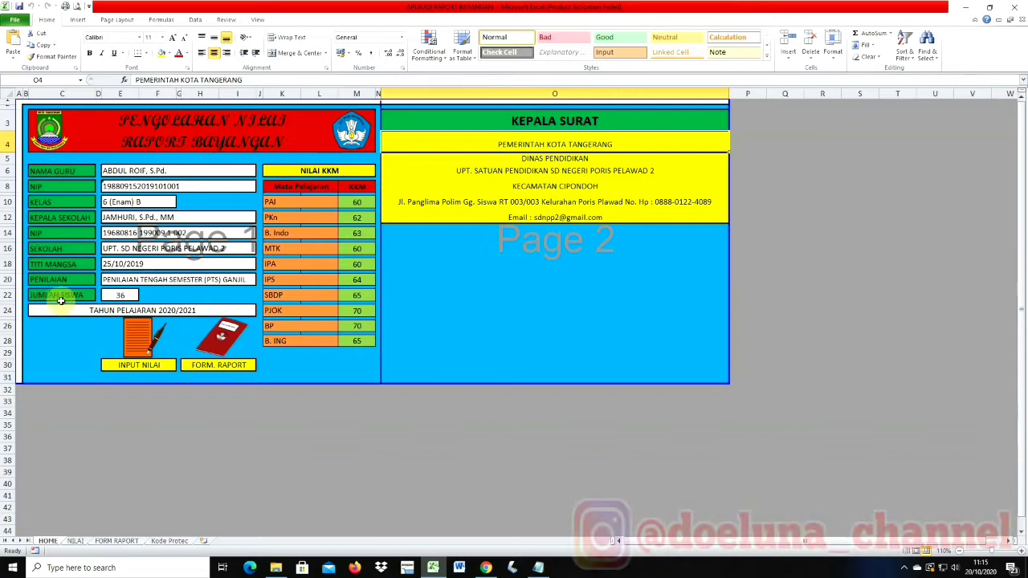
click(186, 281)
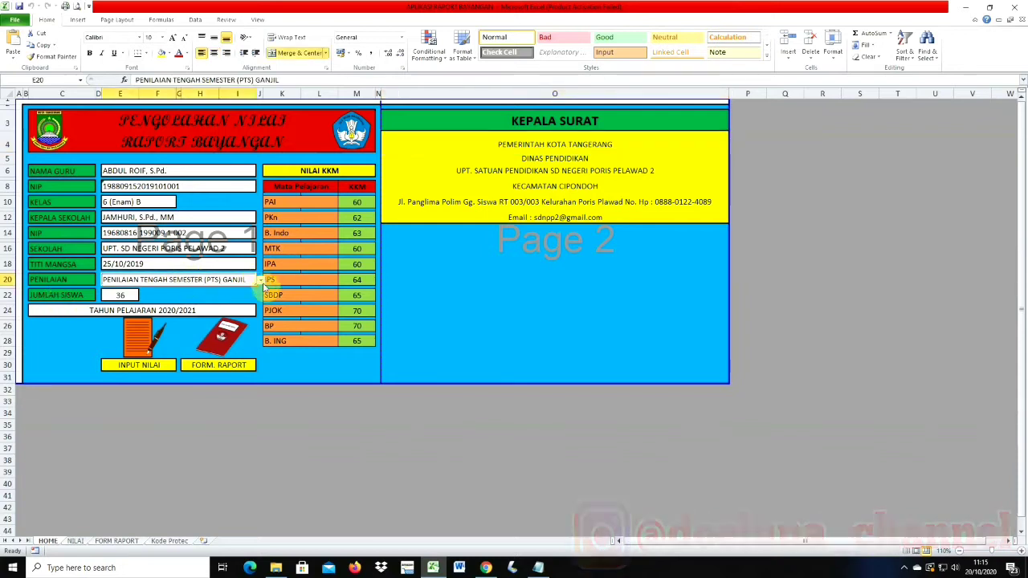
click(262, 285)
click(263, 286)
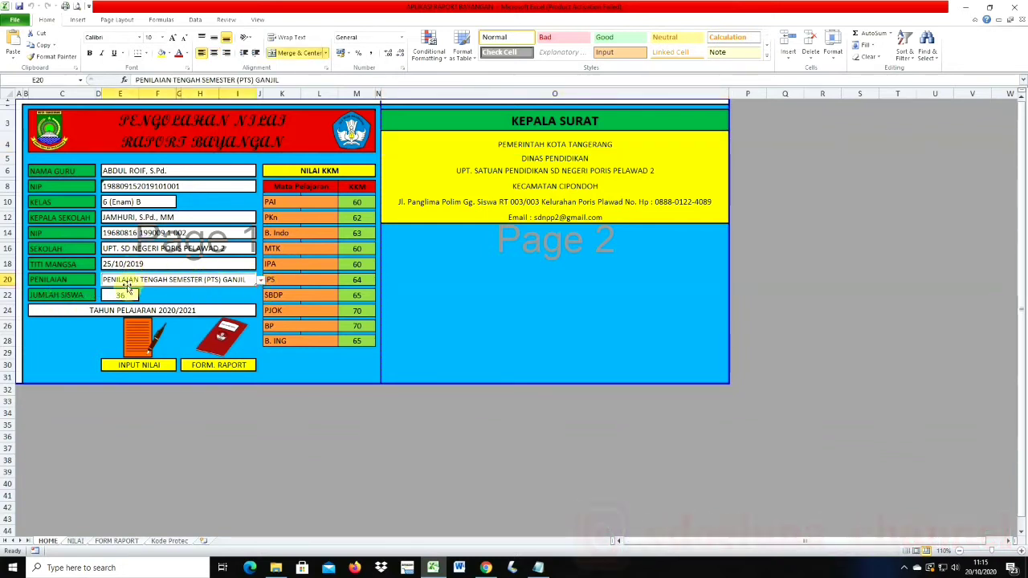
click(62, 296)
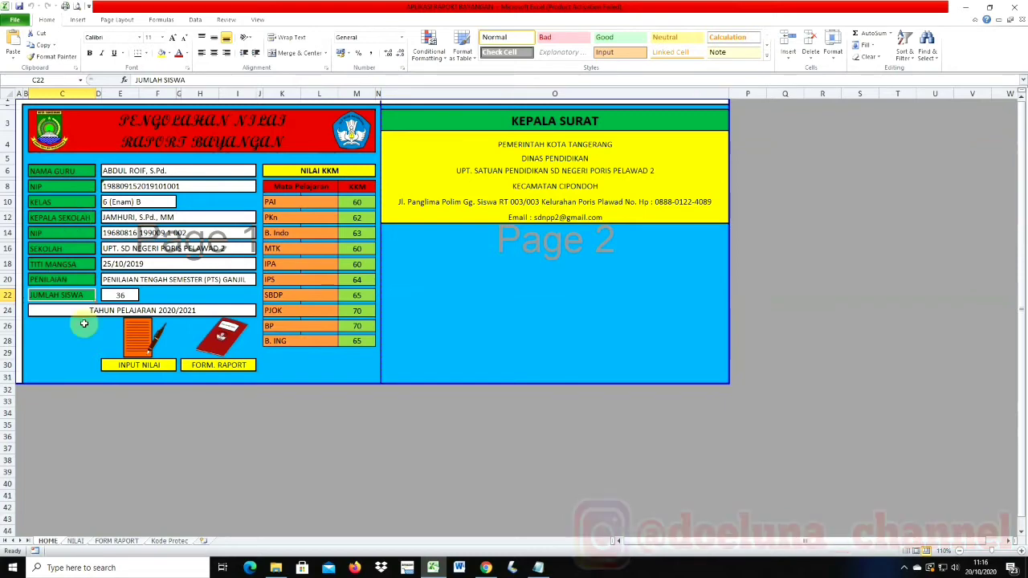
click(130, 542)
Try editing protected cell L18 on FORM RAPORT, dismiss the warning, and go back to HOME
double_click(305, 285)
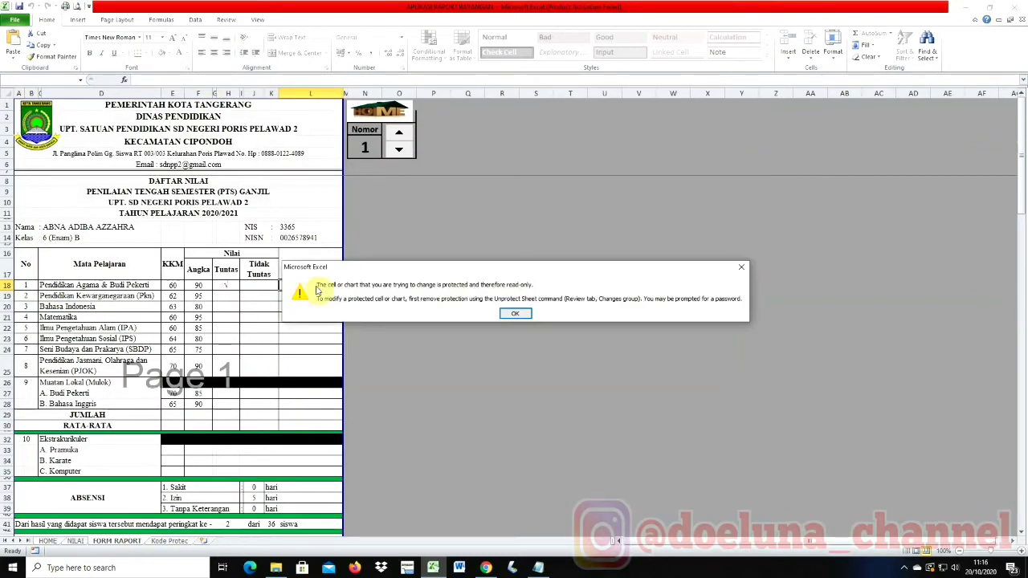
click(518, 314)
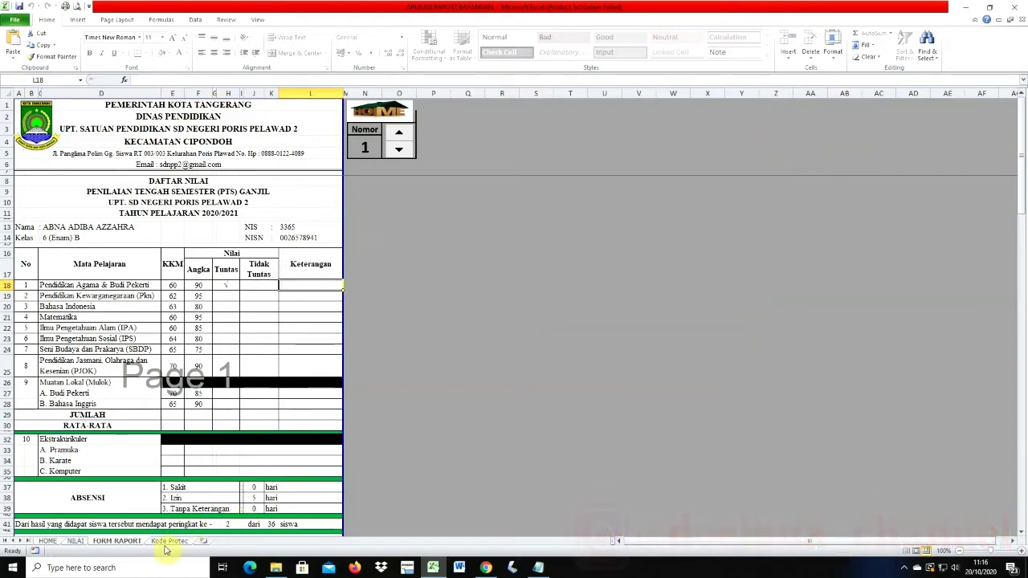
click(47, 541)
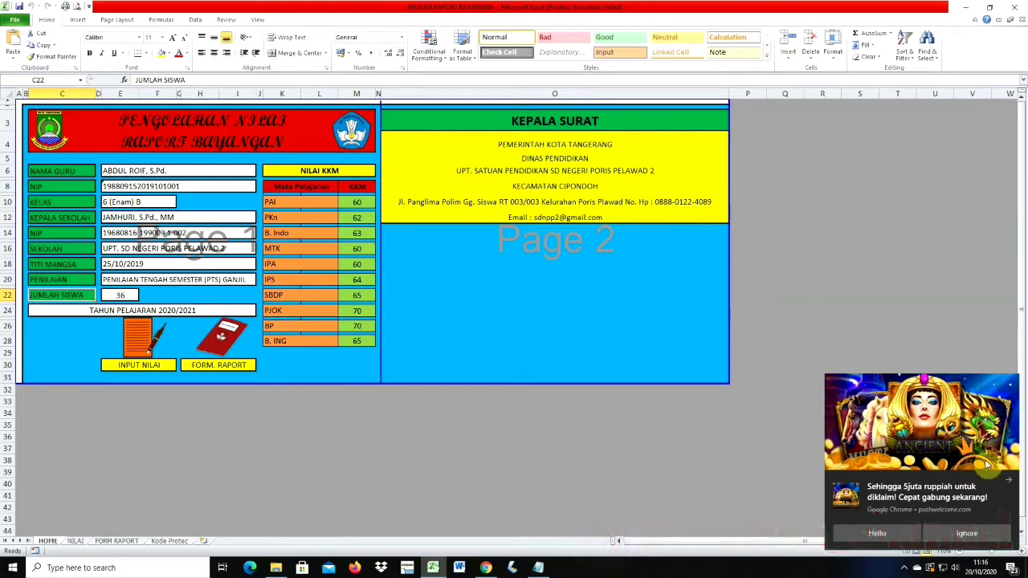
Check NAMA GURU, NIP and the KELAS list, keeping class 6 (Enam) B, then show the Data tools
click(1007, 481)
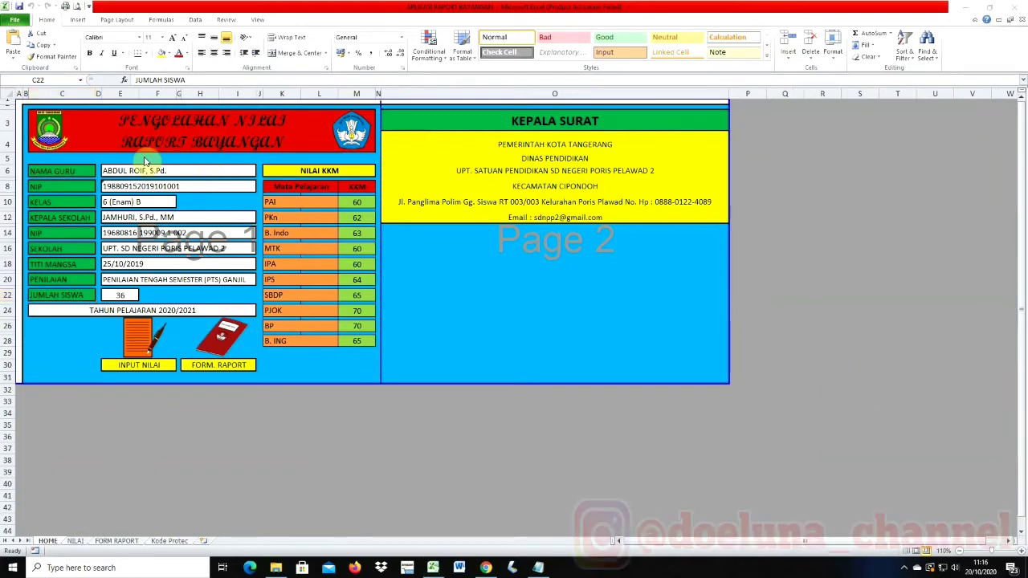
click(153, 170)
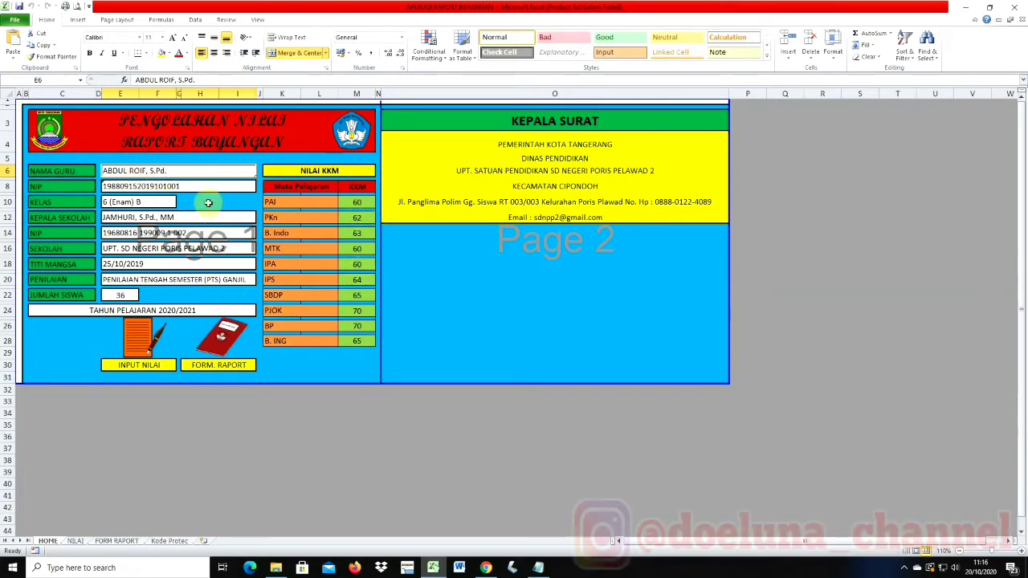
click(151, 186)
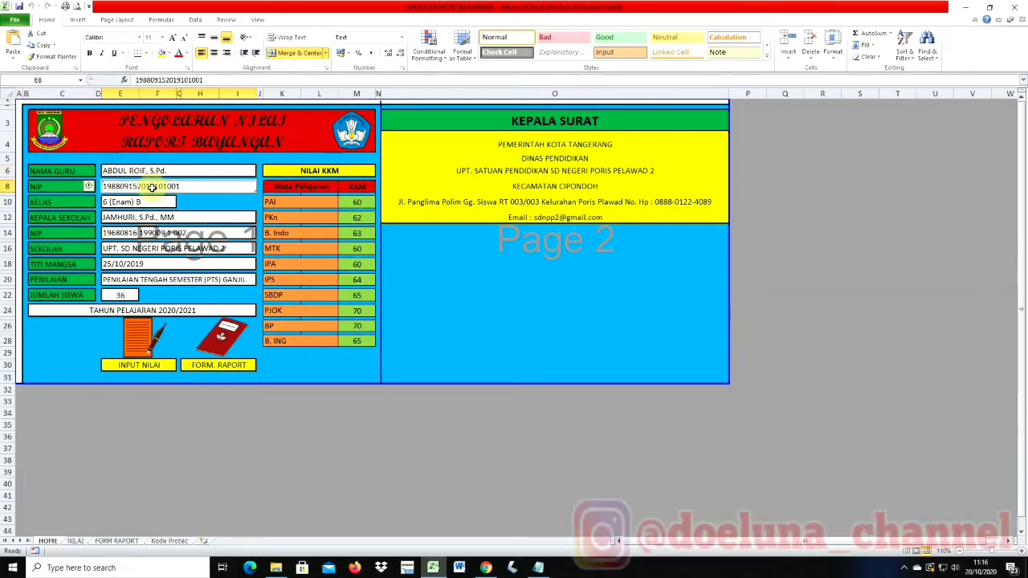
click(135, 201)
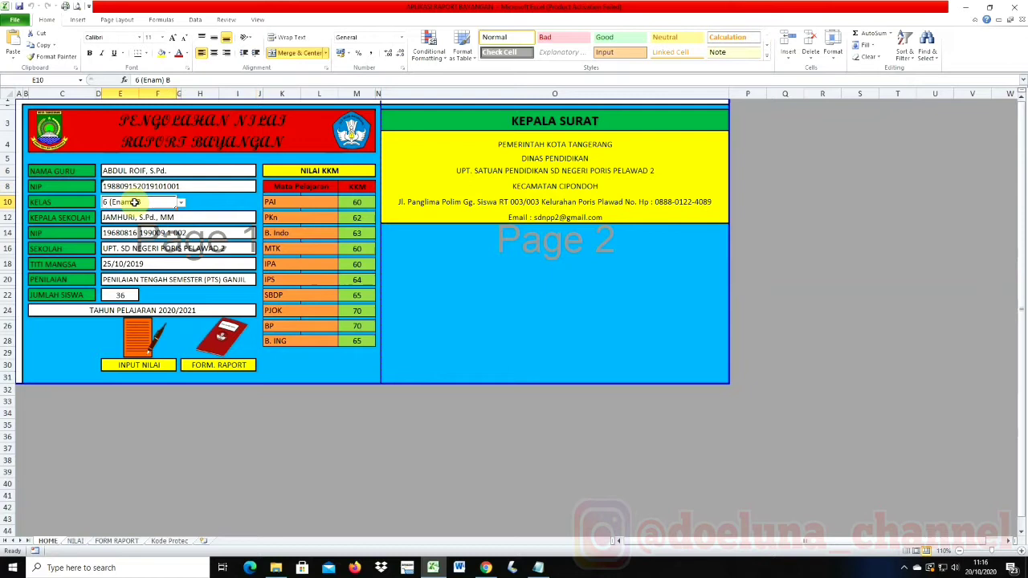
click(181, 204)
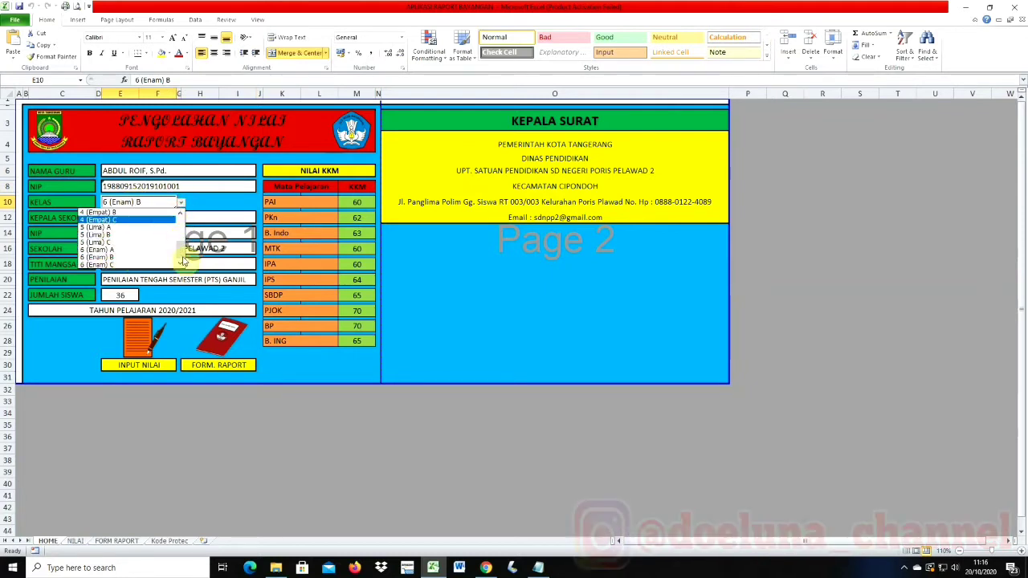
drag(182, 254, 187, 227)
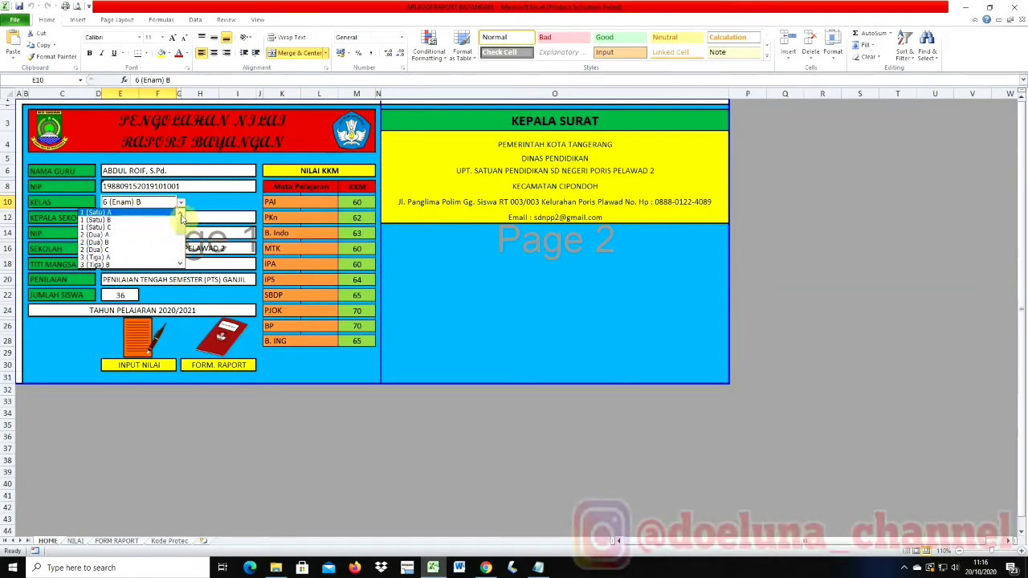
click(183, 204)
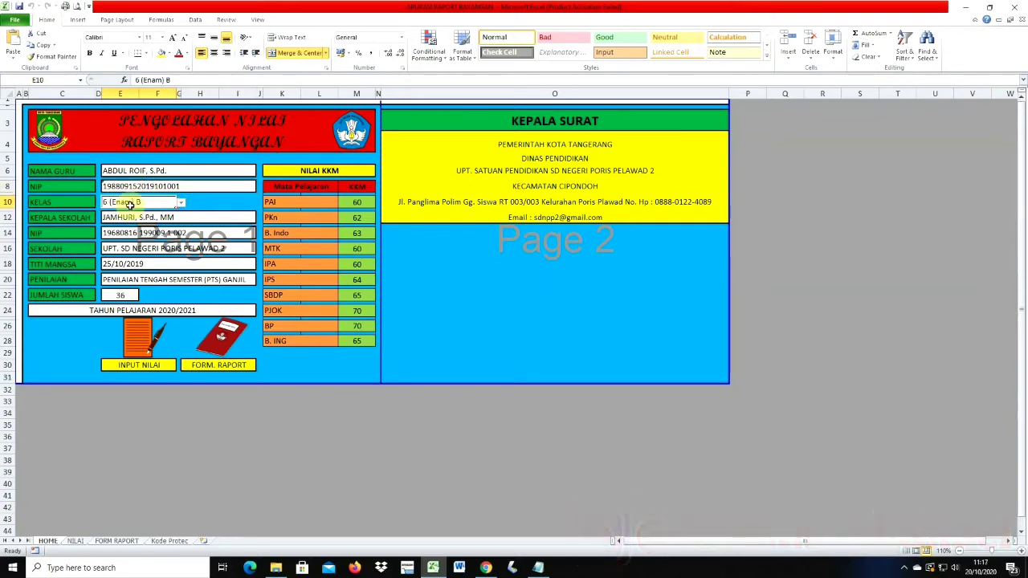
click(199, 19)
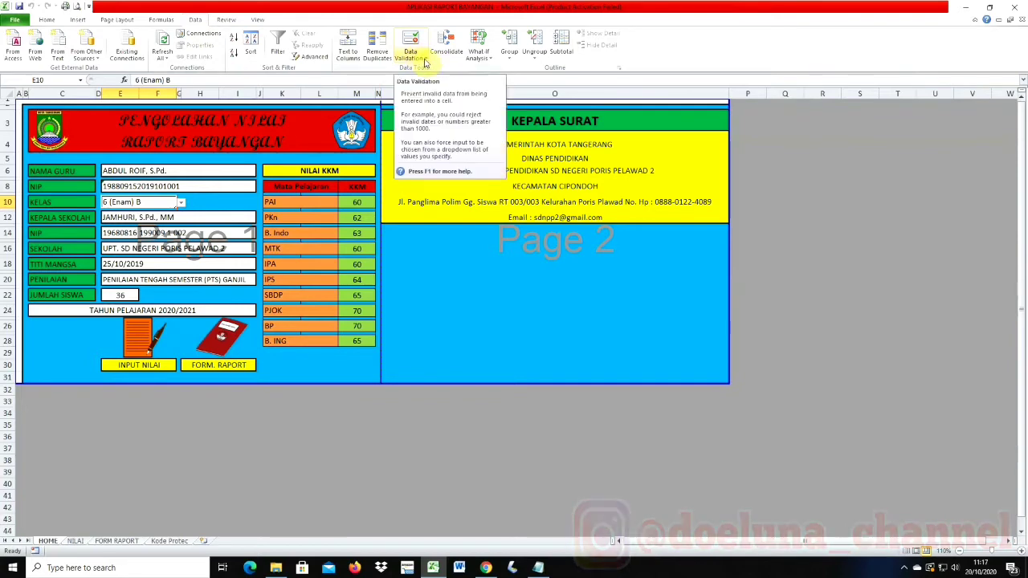
click(425, 61)
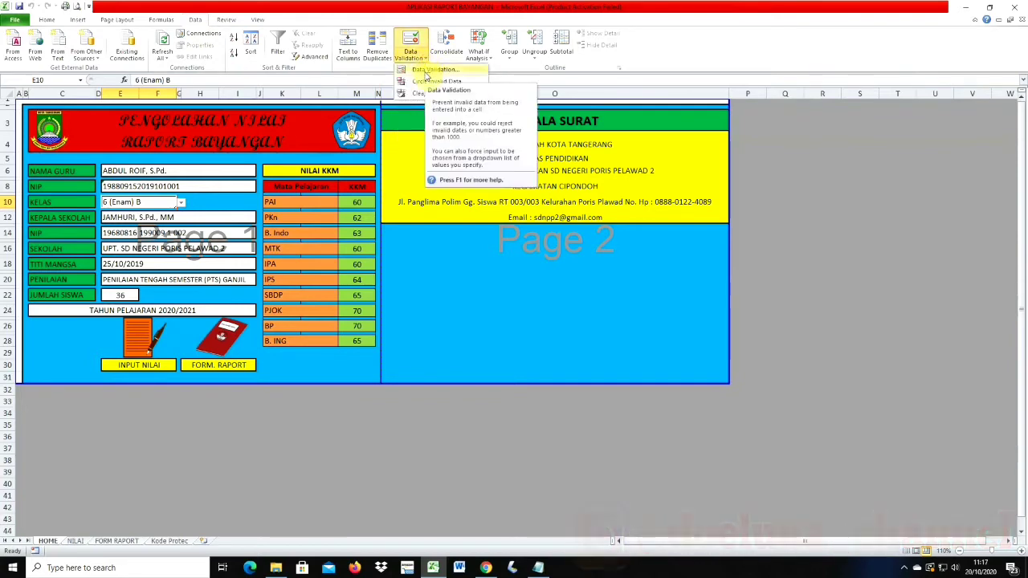
click(430, 70)
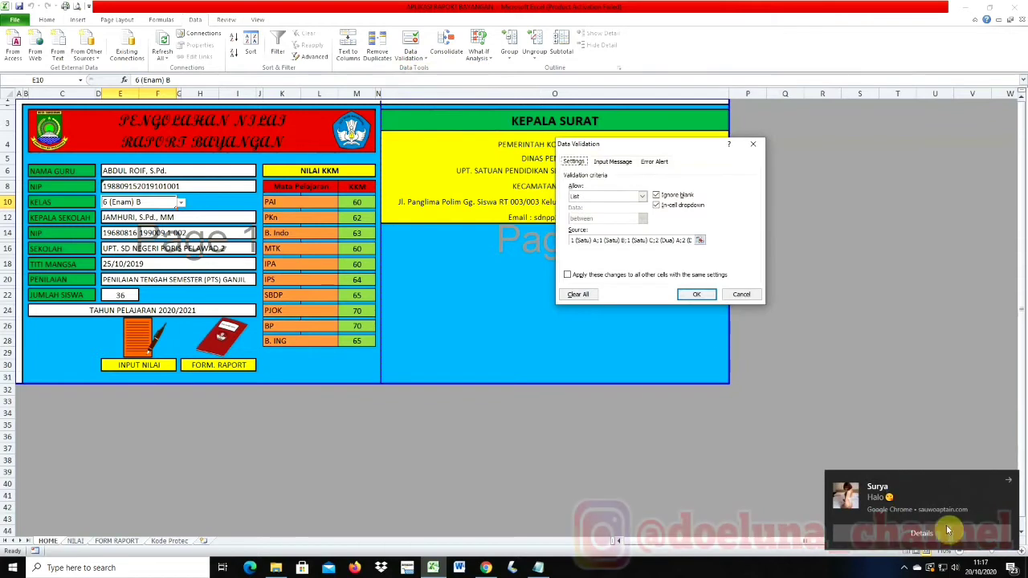
click(1011, 483)
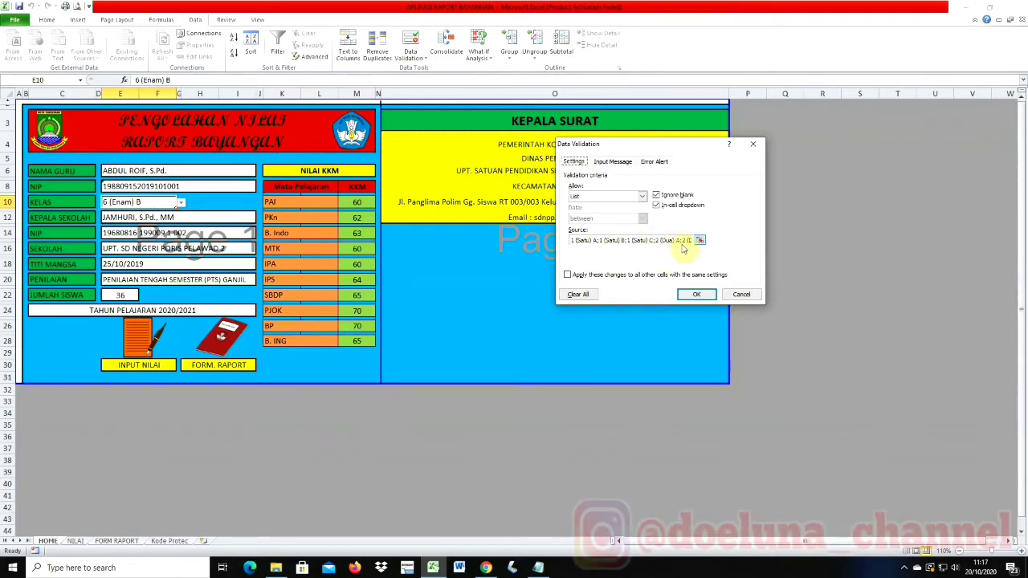
click(696, 296)
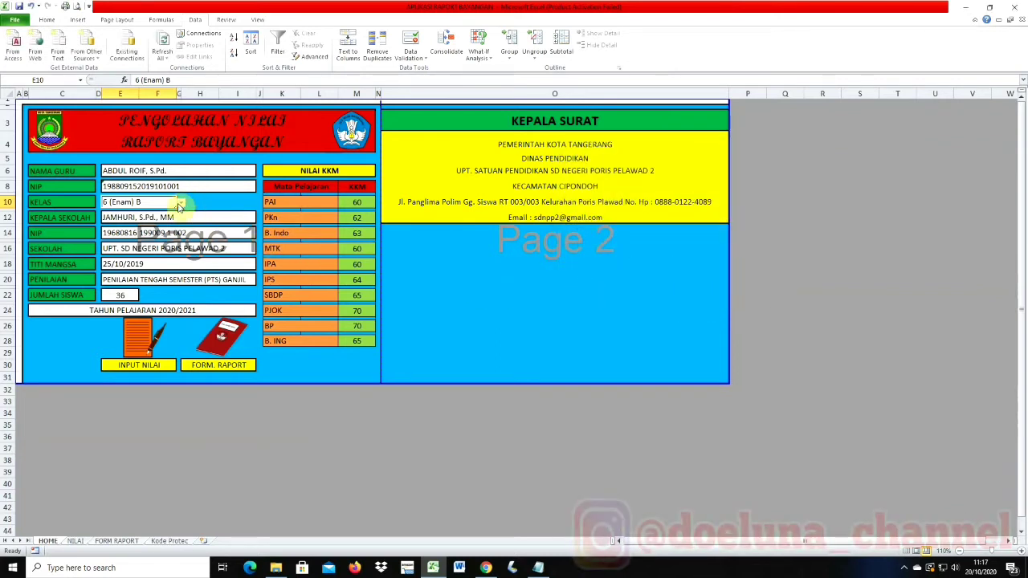
click(181, 204)
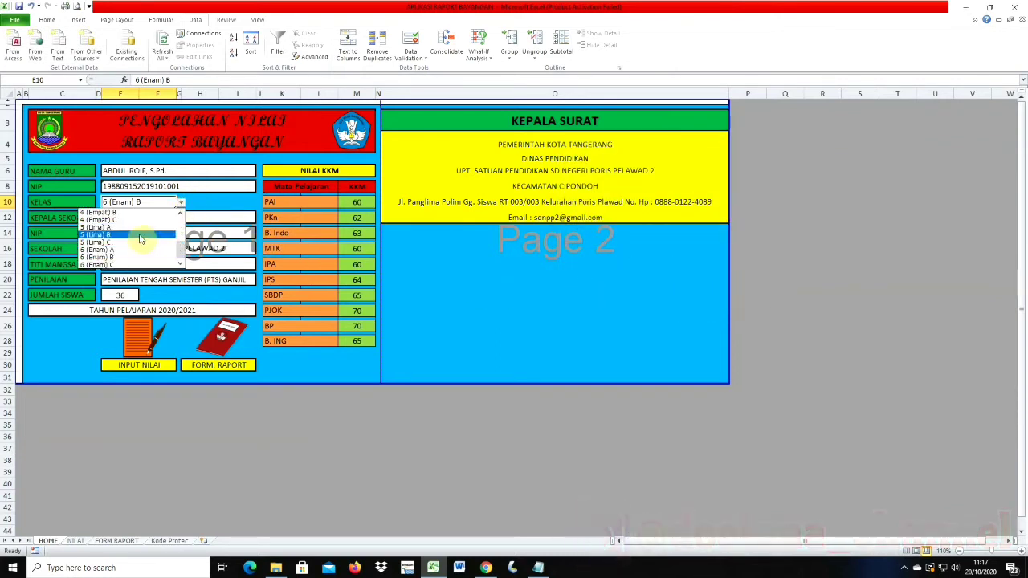
Check the GANJIL/GENAP list in E20 and extend its data validation over the whole PENILAIAN cell
click(218, 202)
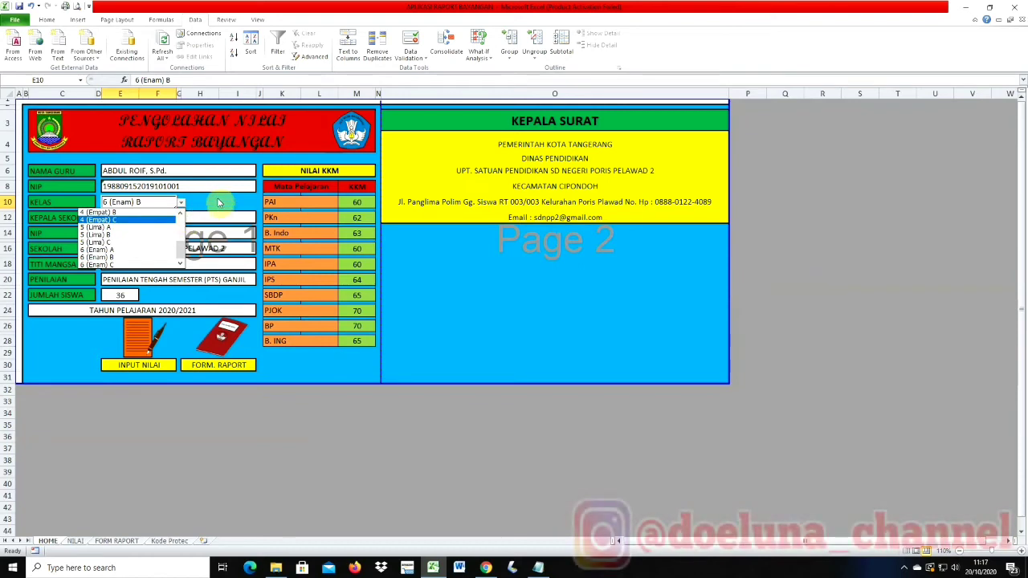
click(216, 280)
click(263, 282)
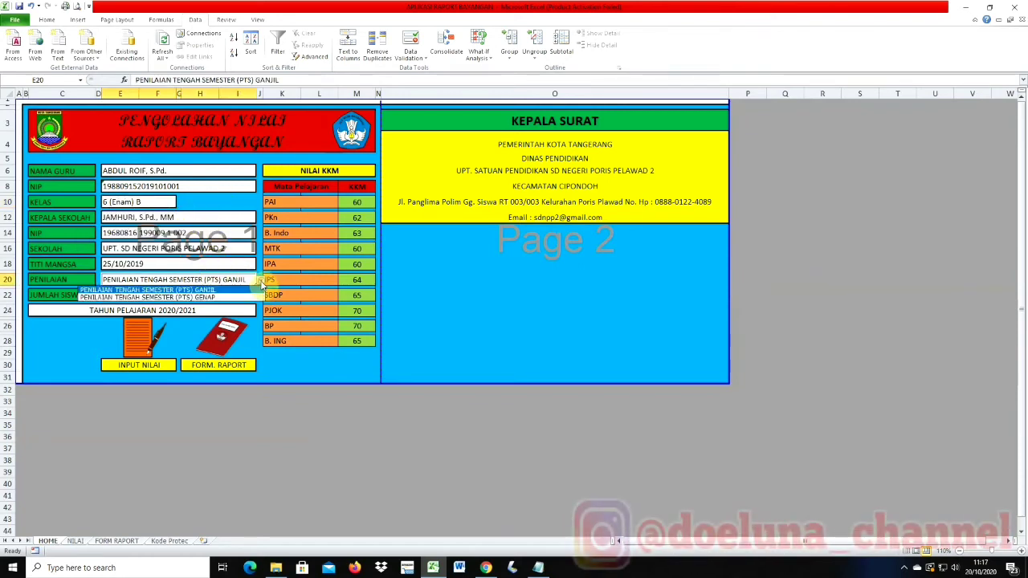
click(239, 289)
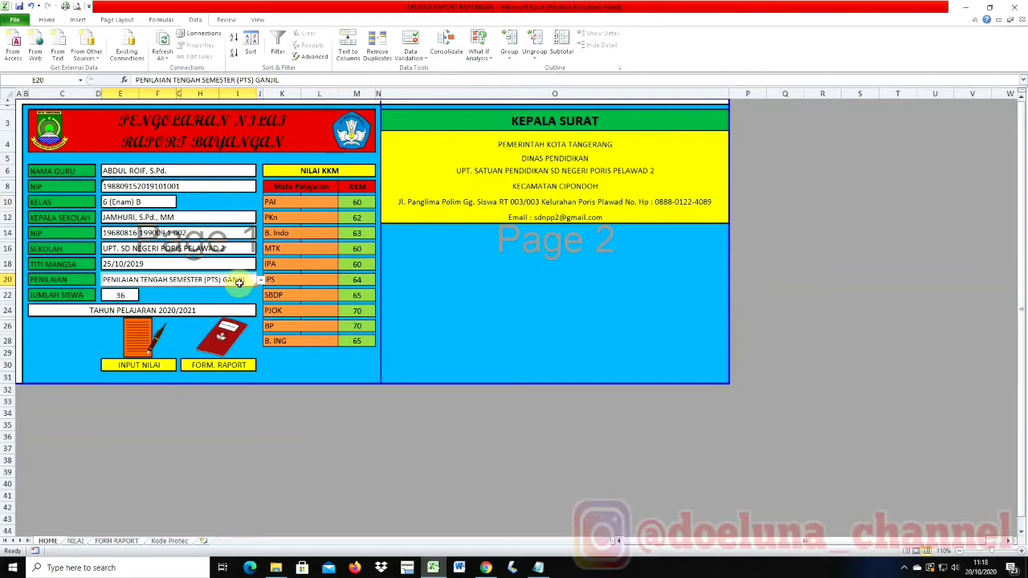
click(410, 57)
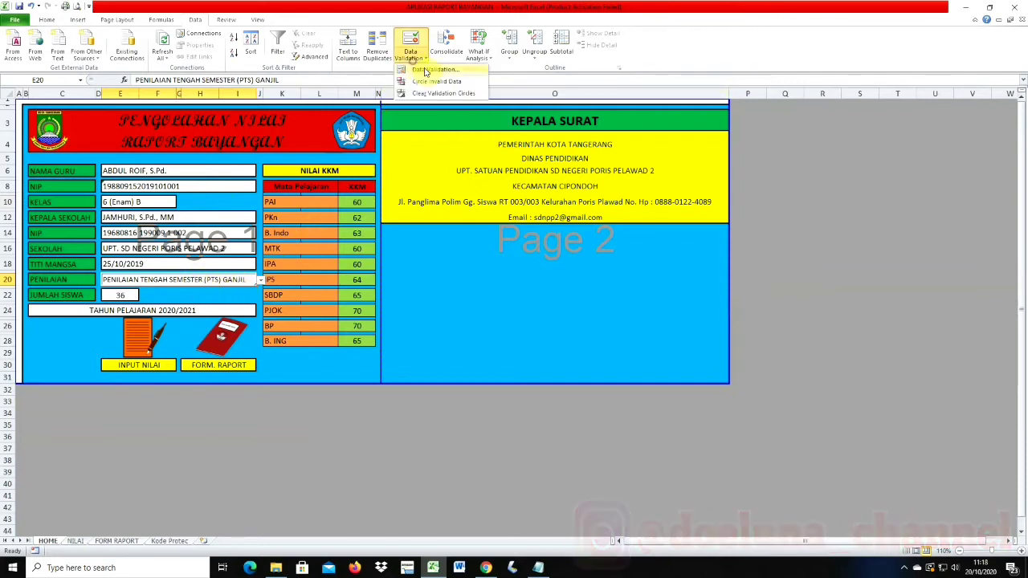
click(425, 71)
click(474, 310)
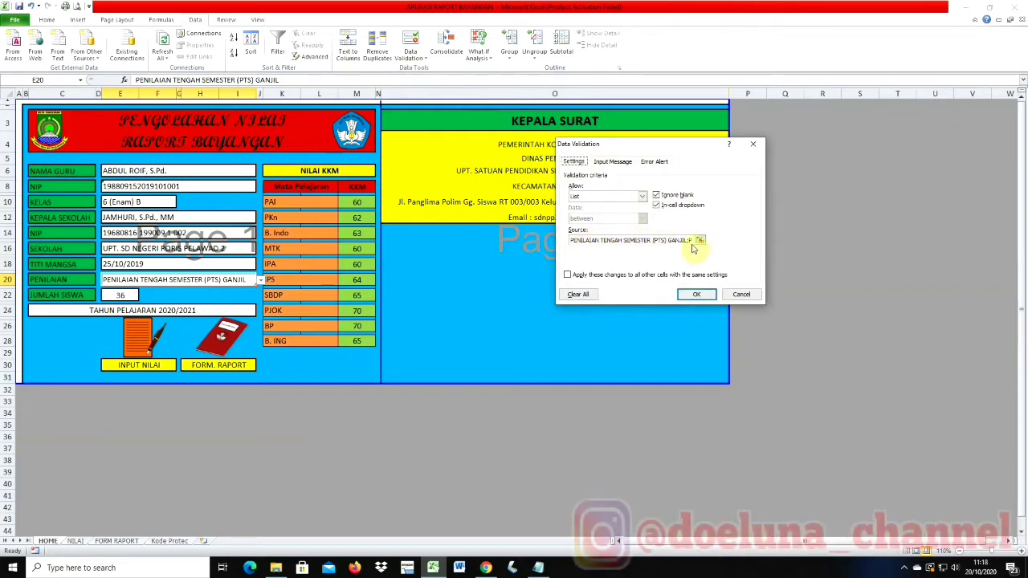
click(699, 295)
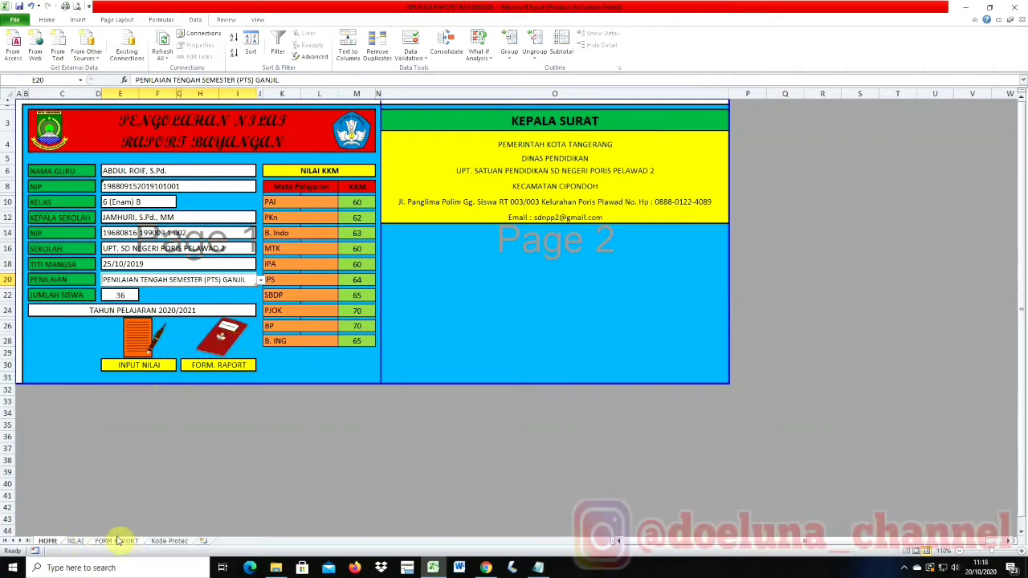
click(140, 344)
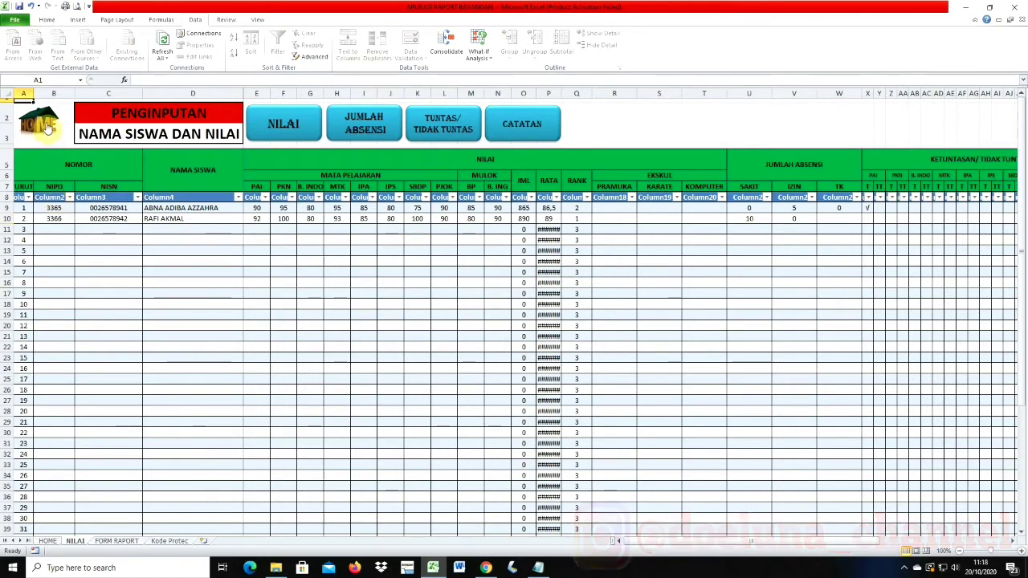
click(47, 127)
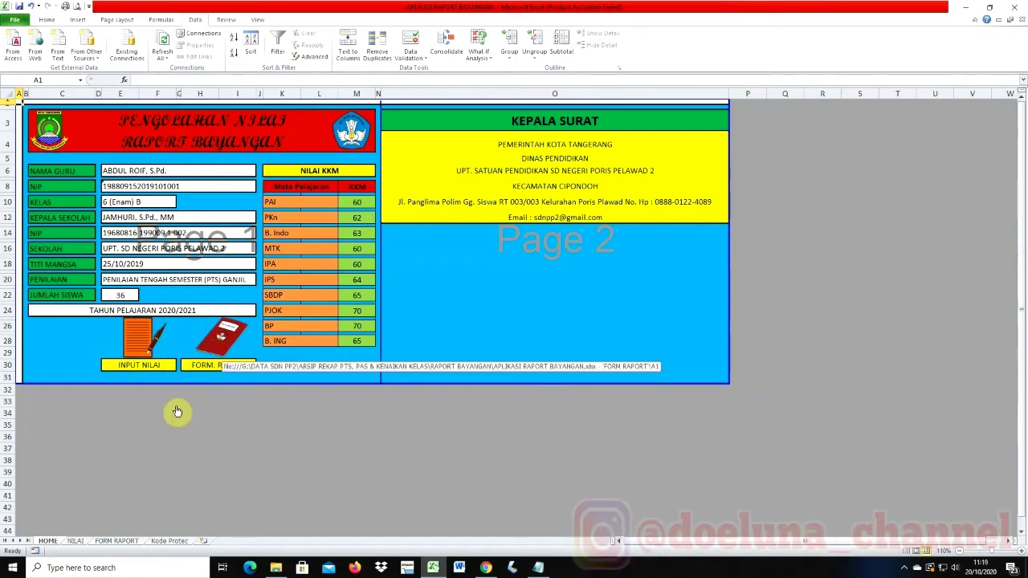
Switch to the NILAI sheet listing the two students' scores, totalling 865 and 890
click(76, 541)
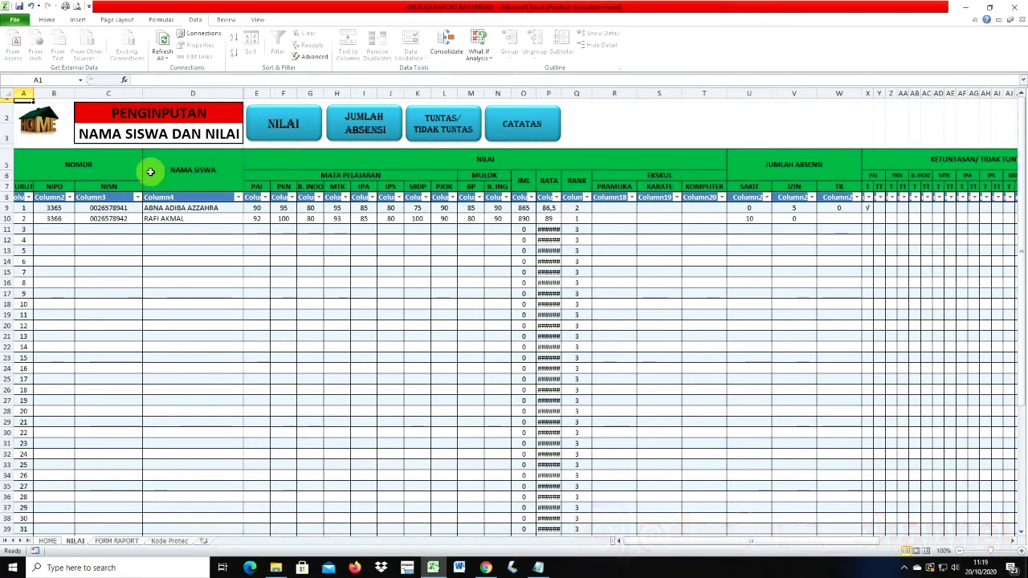
Scroll NILAI right and try its NILAI, JUMLAH ABSENSI, TUNTAS, CATATAN and back-to-NILAI jump buttons
click(1012, 544)
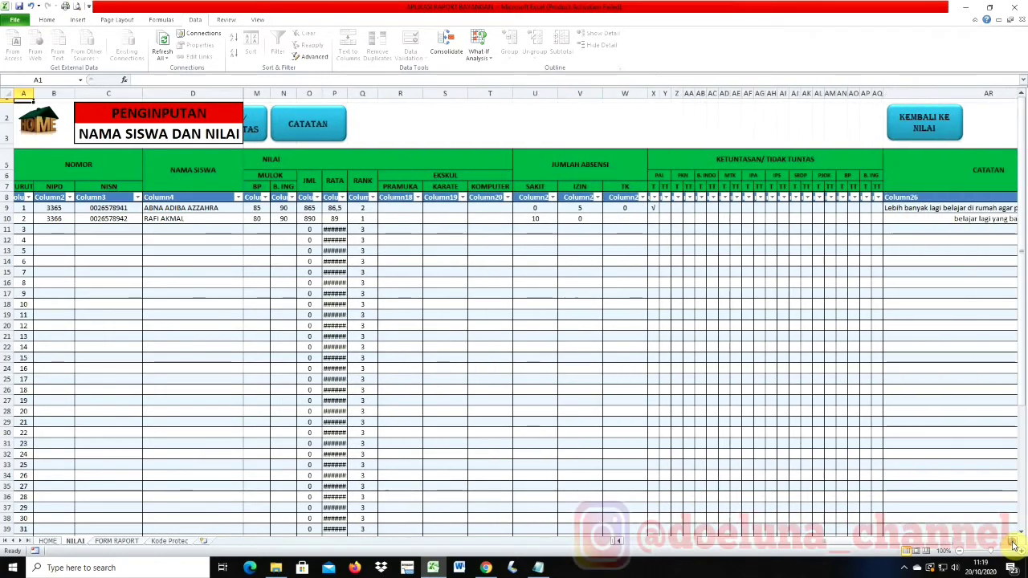
click(1013, 545)
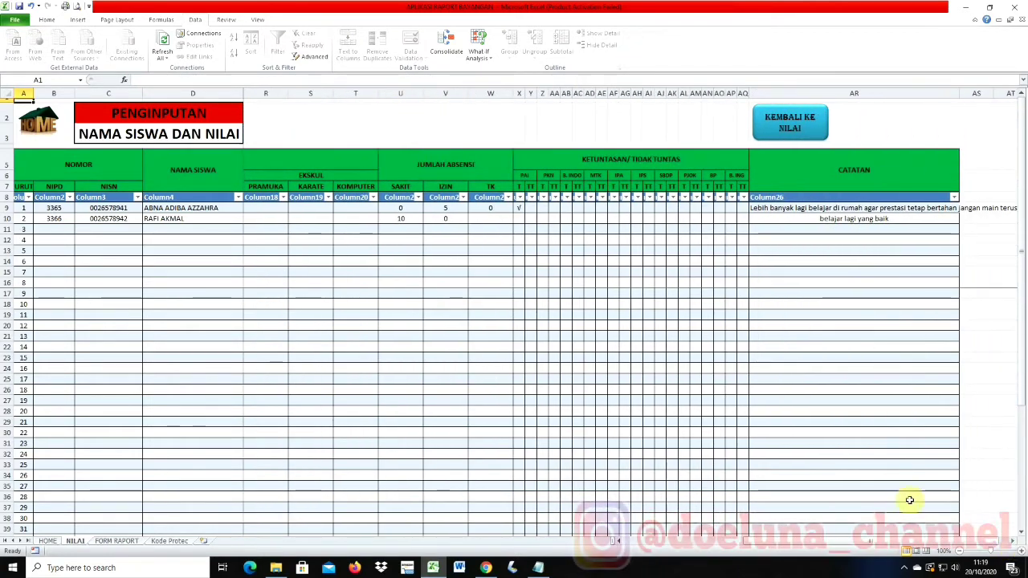
drag(789, 546, 726, 547)
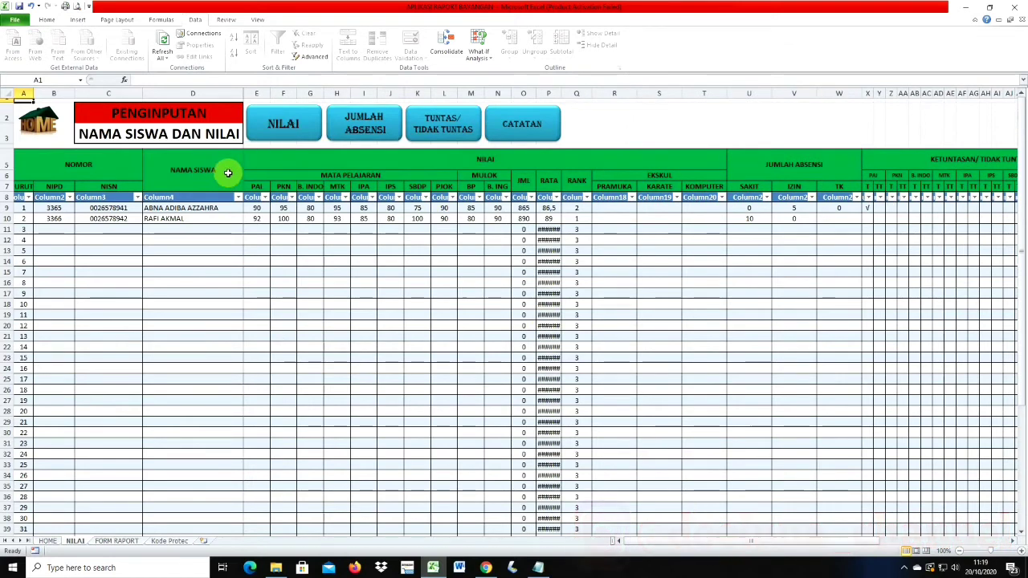
click(306, 126)
click(347, 139)
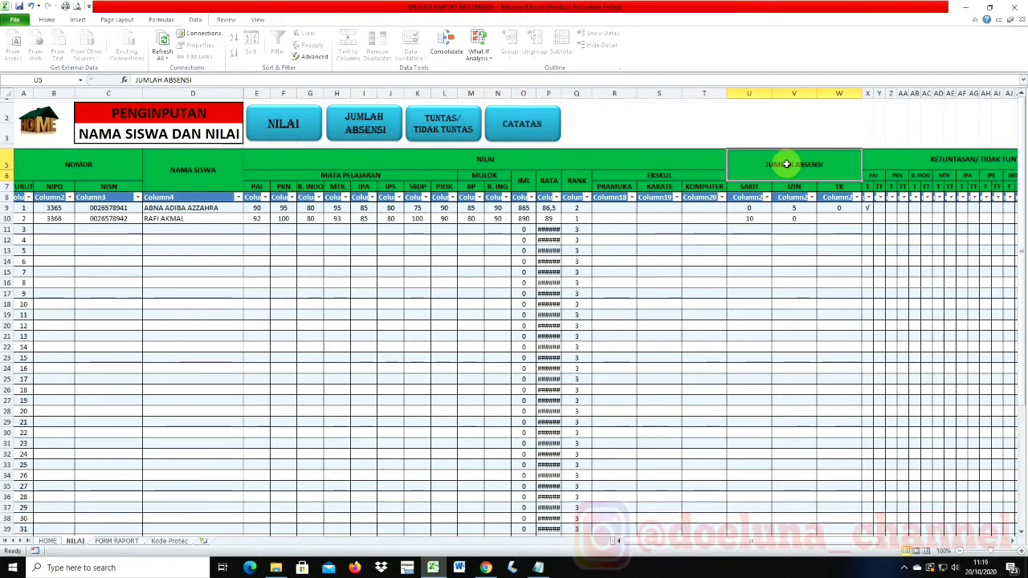
click(452, 129)
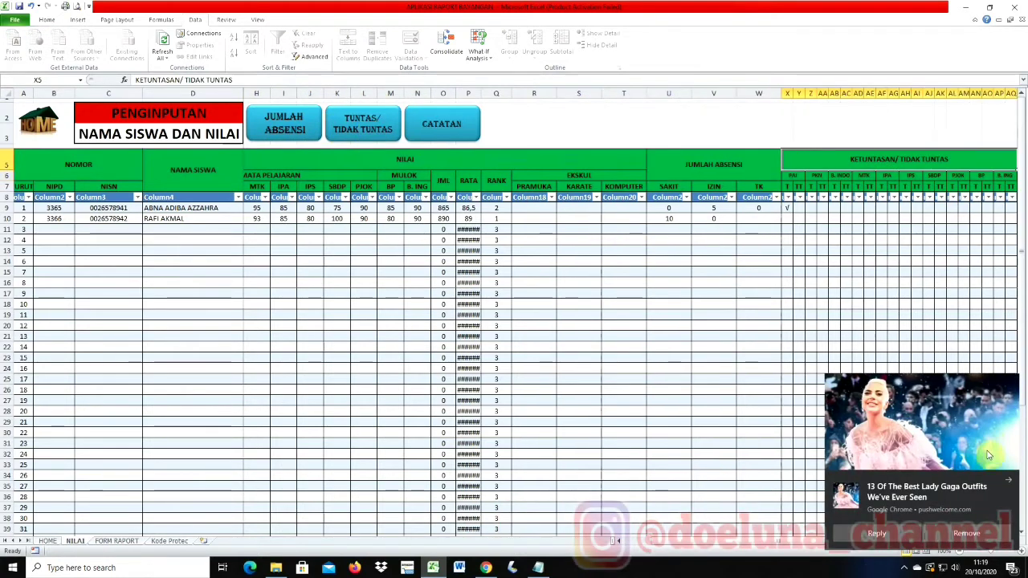
click(459, 127)
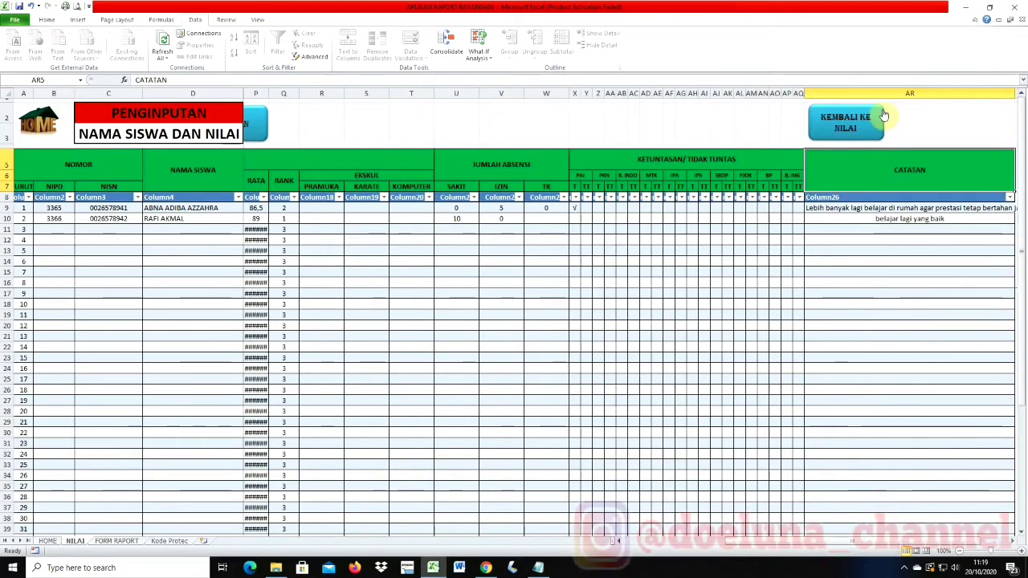
click(858, 129)
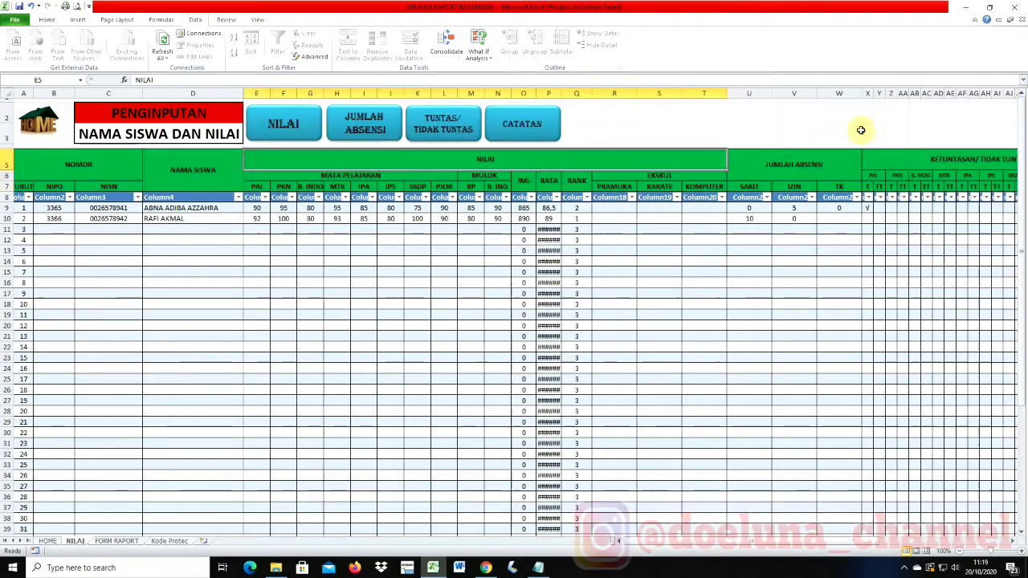
Try the HOME, FORM RAPORT and NILAI navigation buttons, ending on the HOME dashboard
click(45, 119)
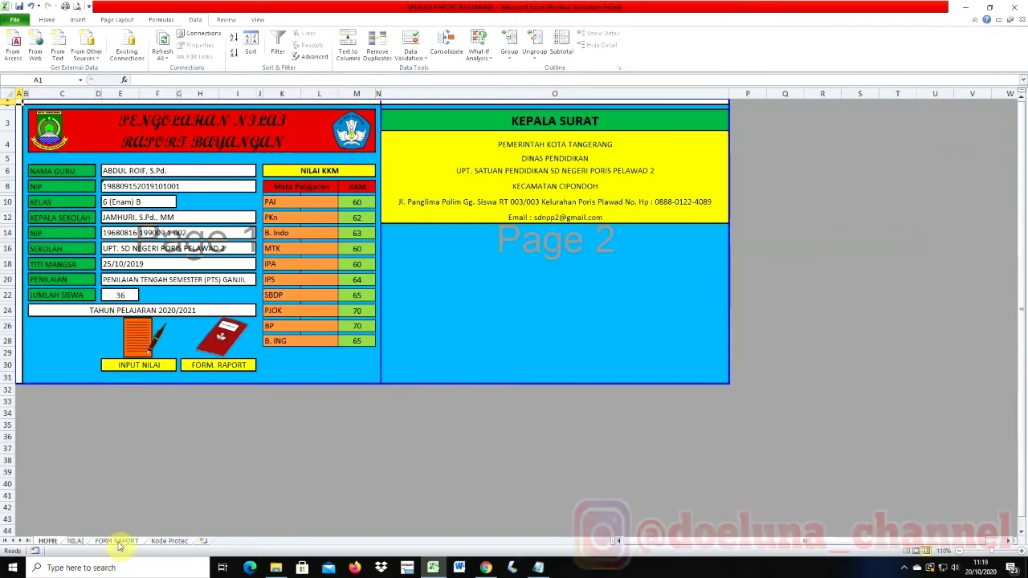
click(117, 541)
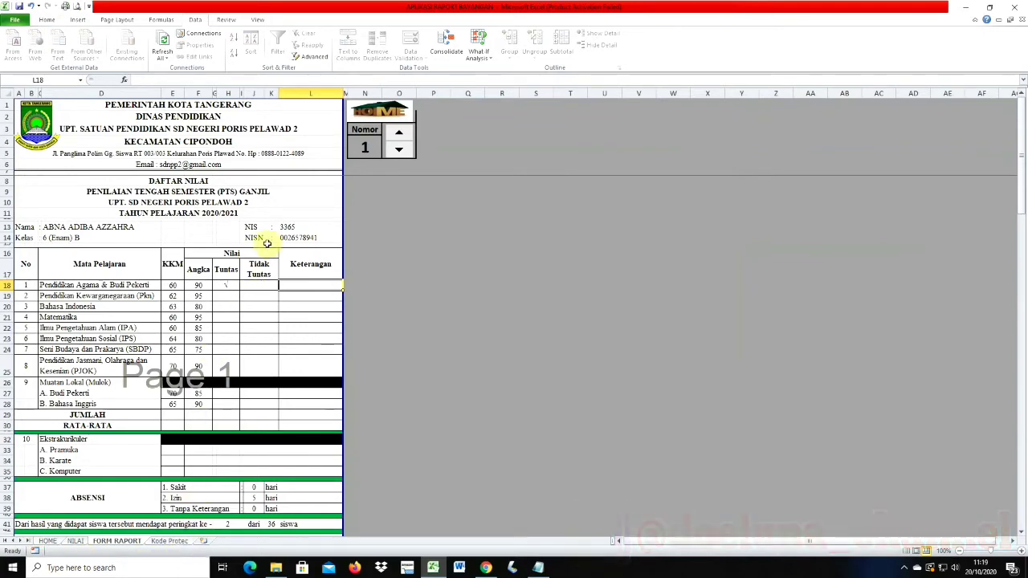
click(379, 115)
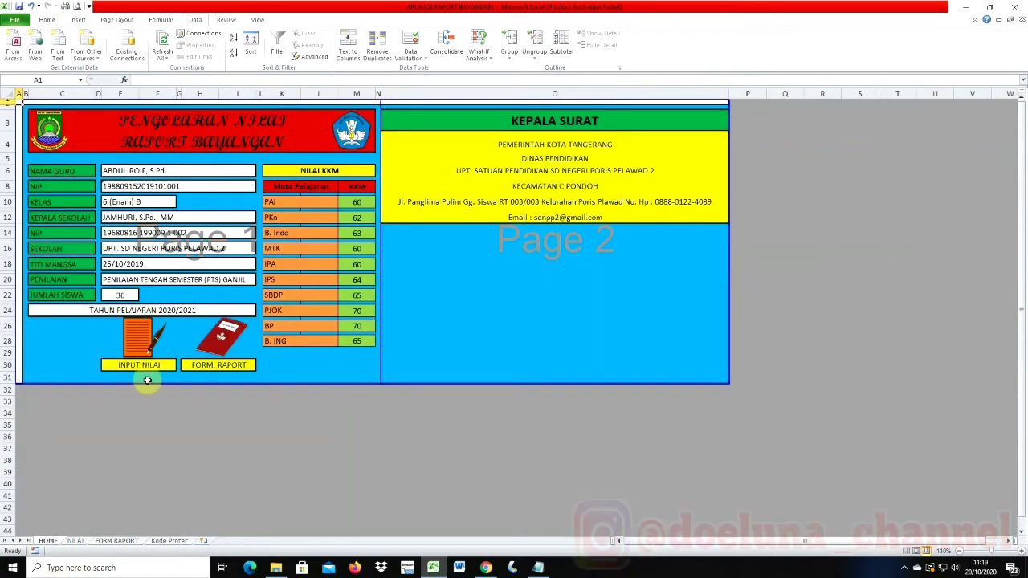
click(137, 357)
click(46, 136)
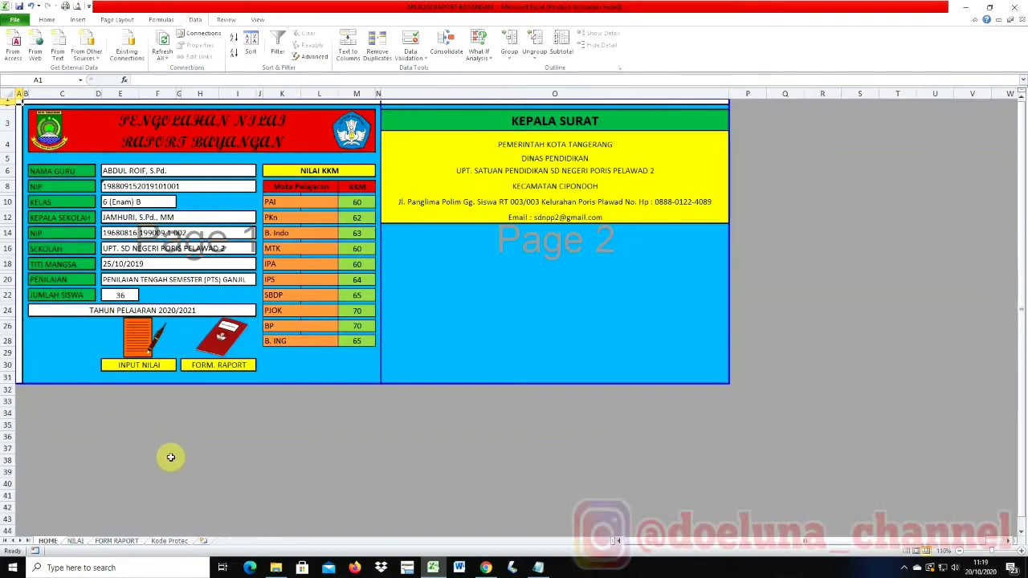
click(118, 541)
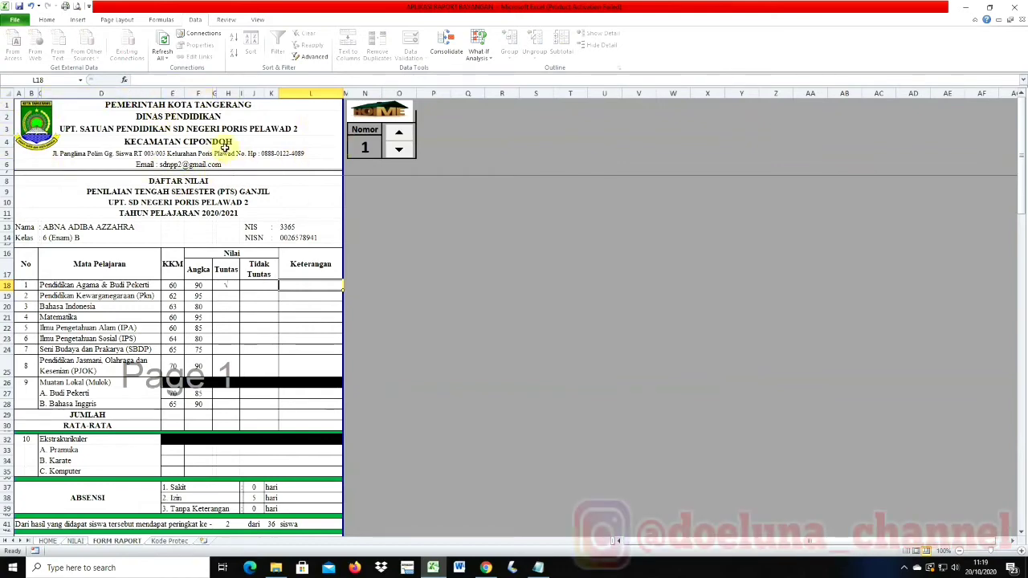
click(383, 110)
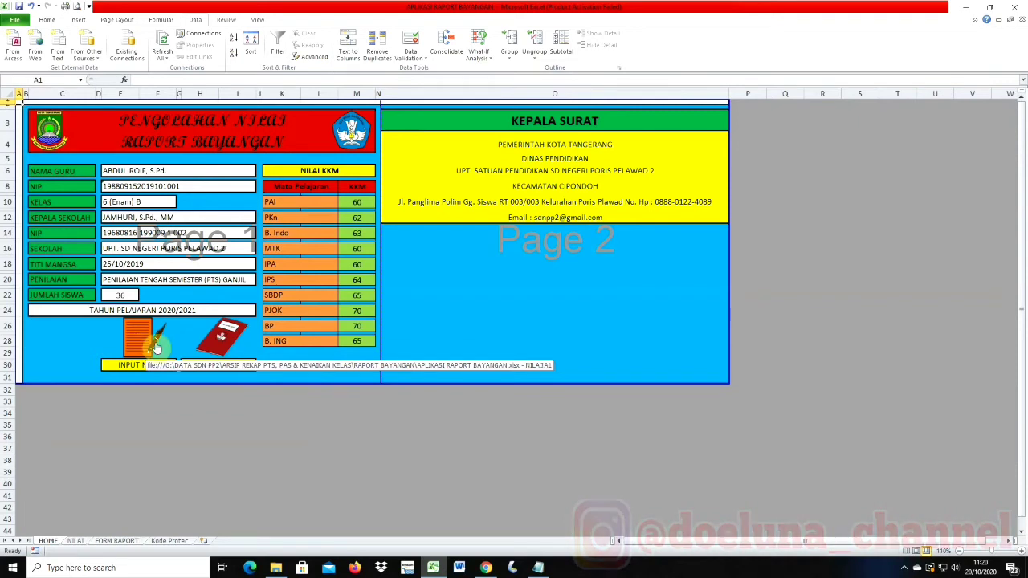
Insert the airplane picture from G:\DATA SDN PP2\GAMBAR into the HOME sheet
click(77, 18)
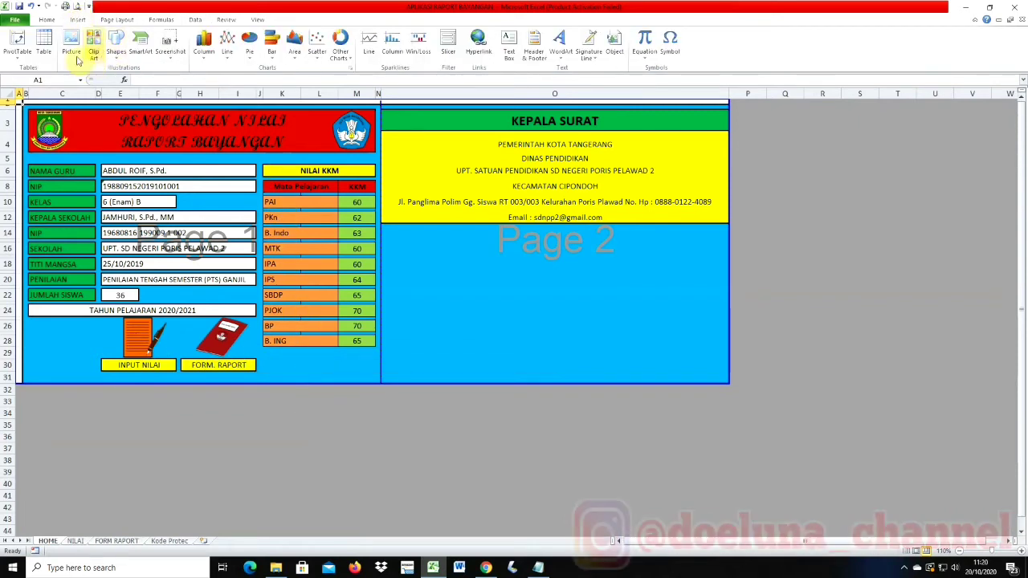
click(72, 55)
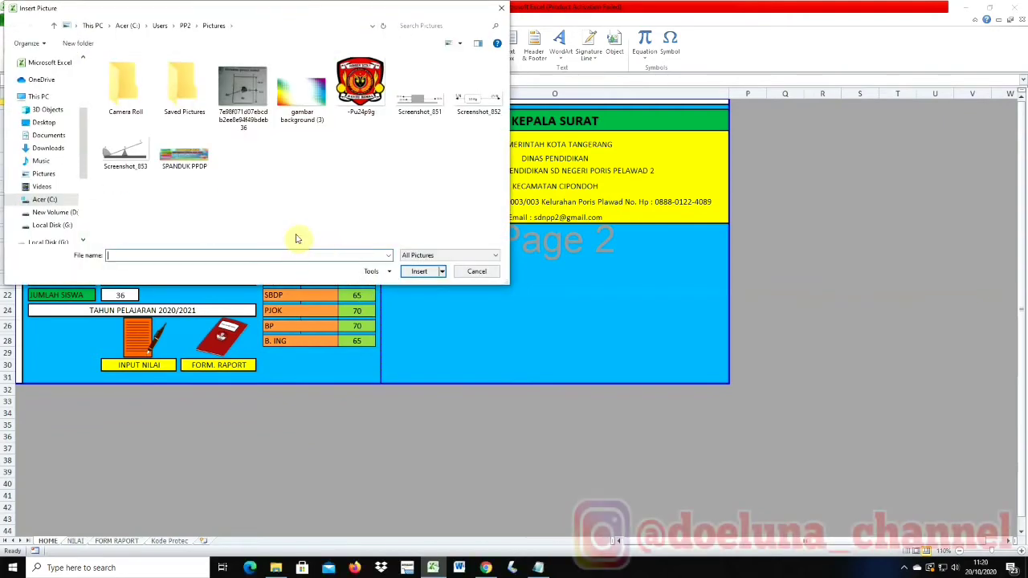
click(49, 225)
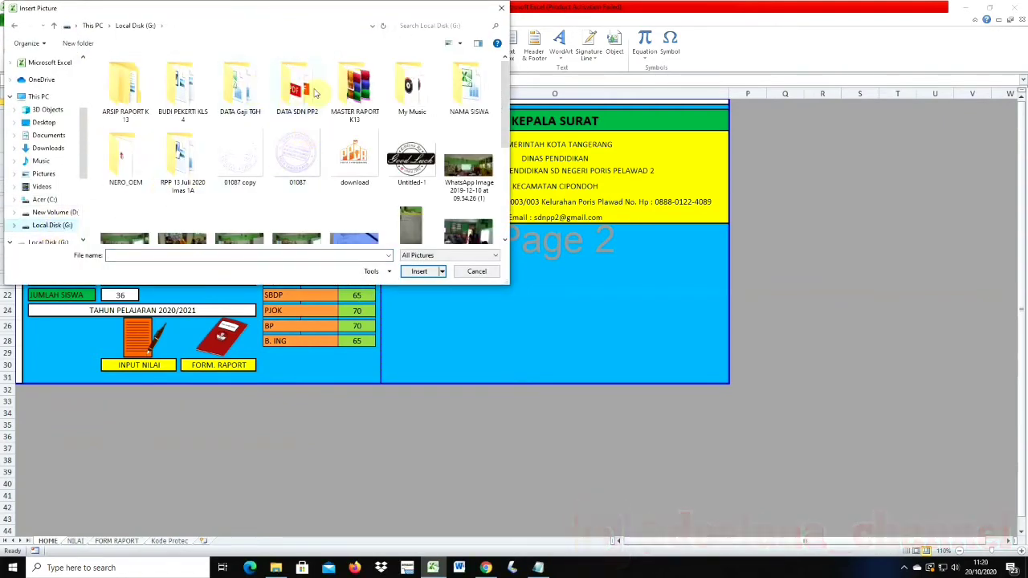
double_click(305, 93)
scroll(172, 179, down, 4)
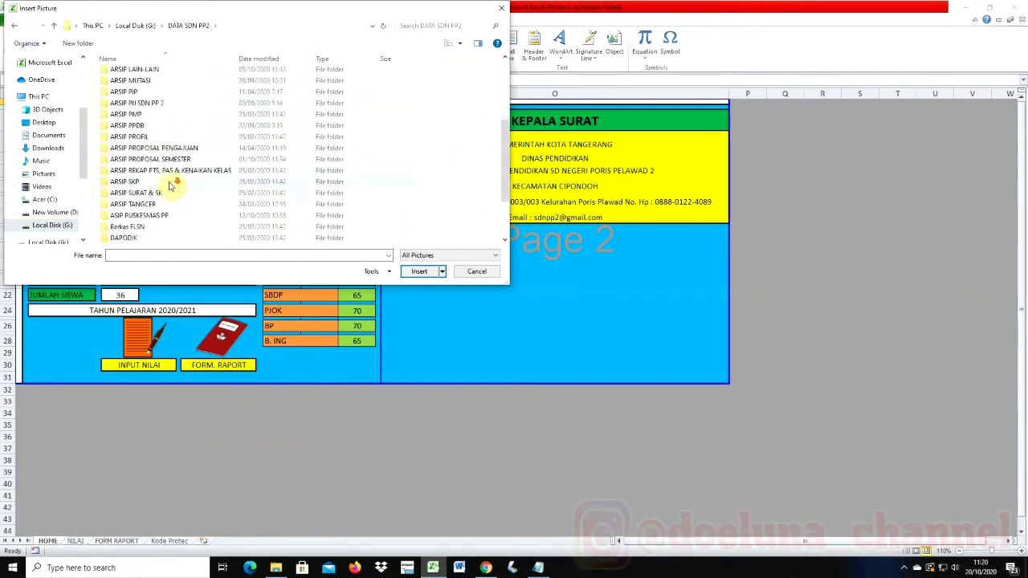
scroll(165, 197, down, 3)
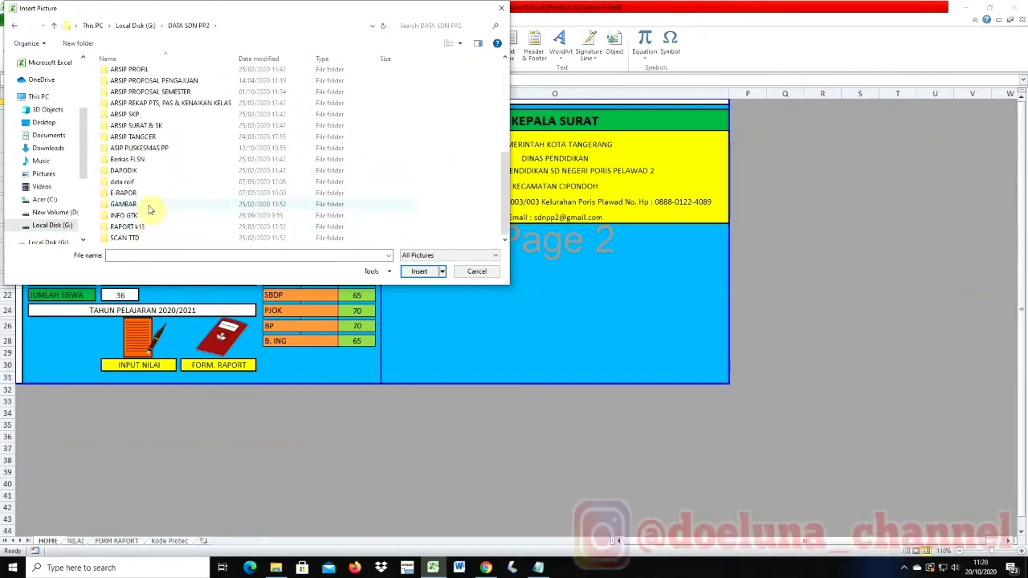
double_click(125, 204)
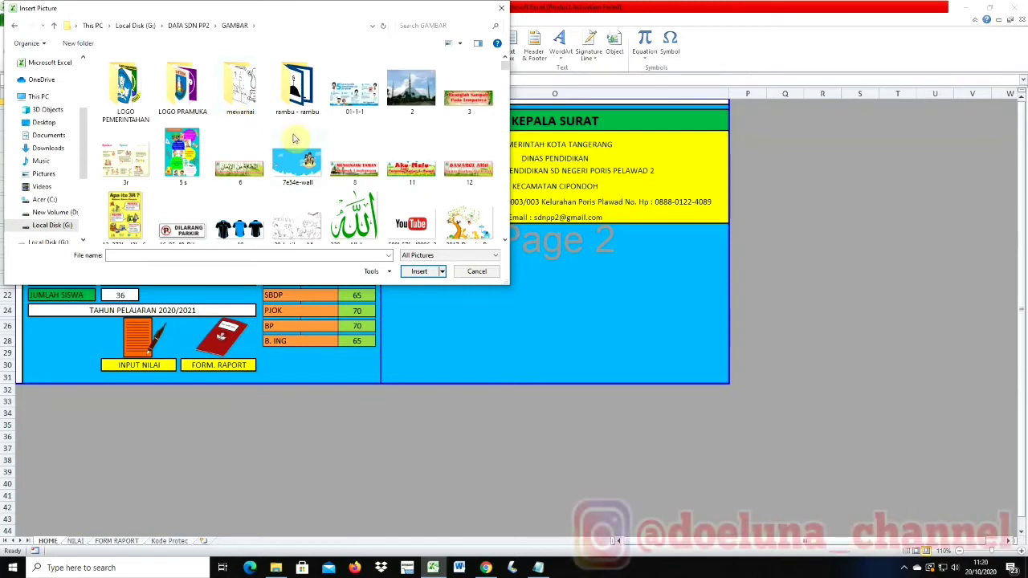
scroll(297, 138, down, 2)
scroll(295, 139, down, 5)
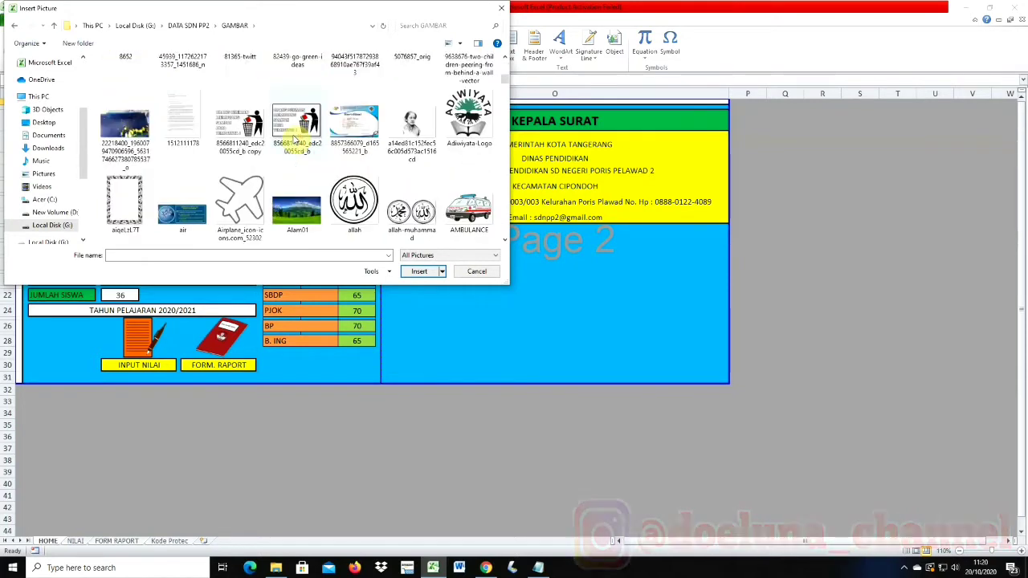
click(241, 202)
click(418, 271)
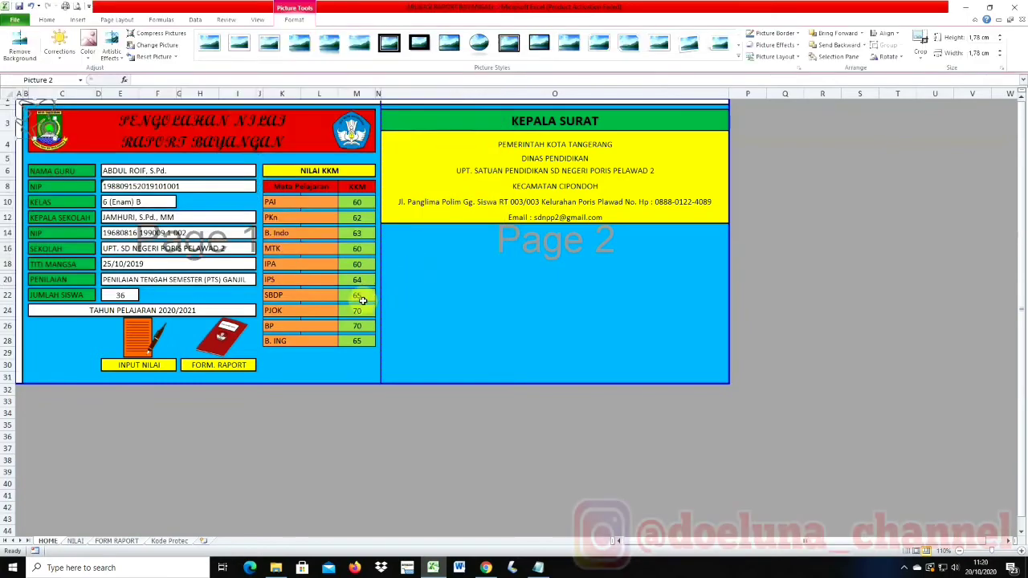
Drag the airplane picture onto the blue Page 2 area and select it there
drag(370, 296, 45, 120)
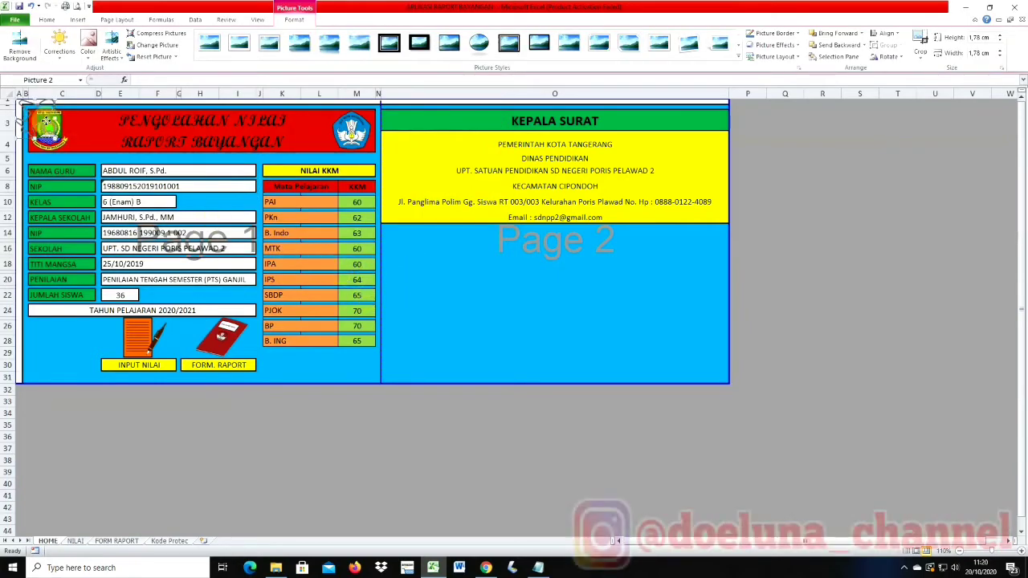
drag(493, 294, 507, 287)
click(555, 295)
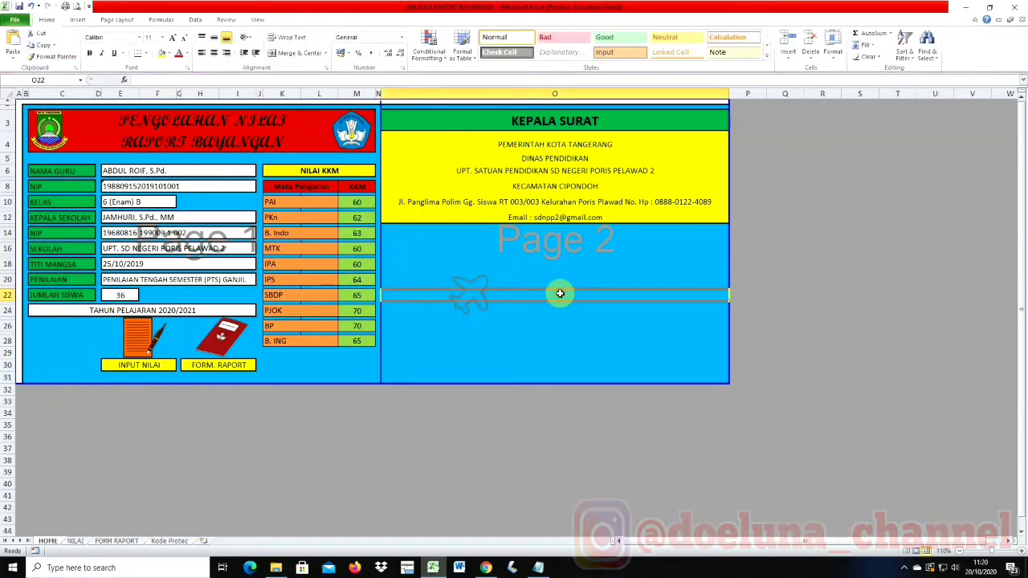
click(558, 413)
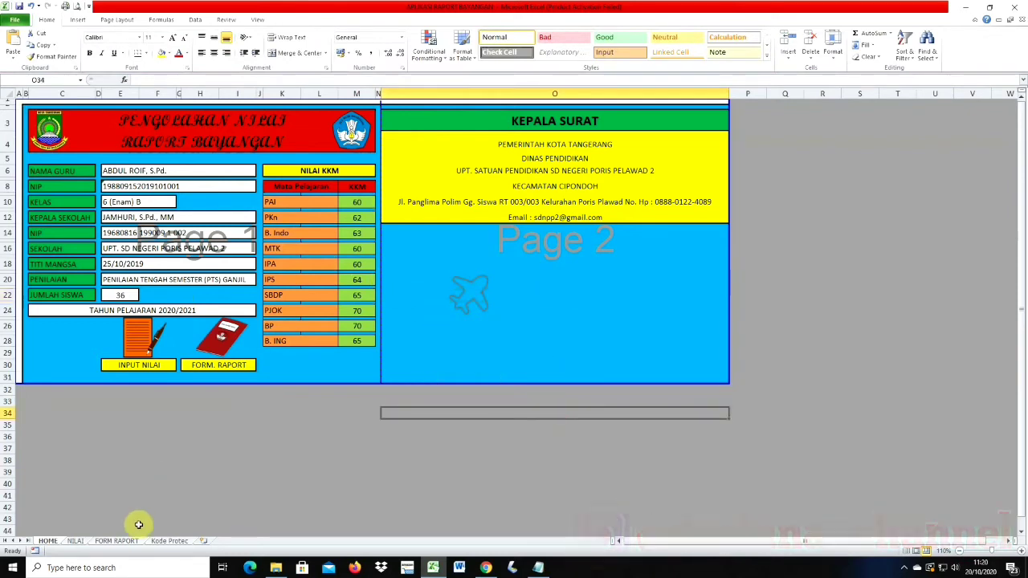
click(112, 542)
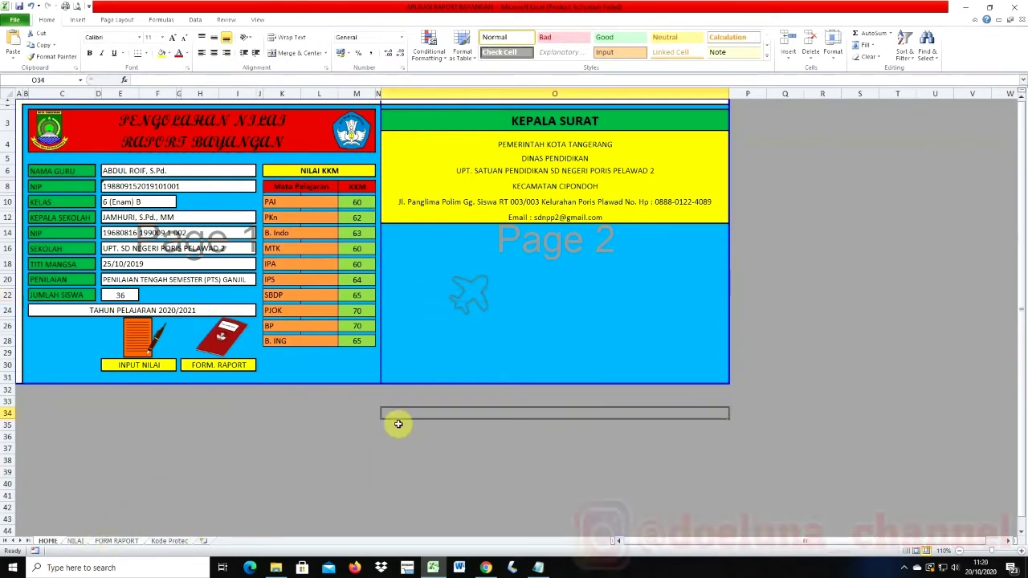
click(471, 299)
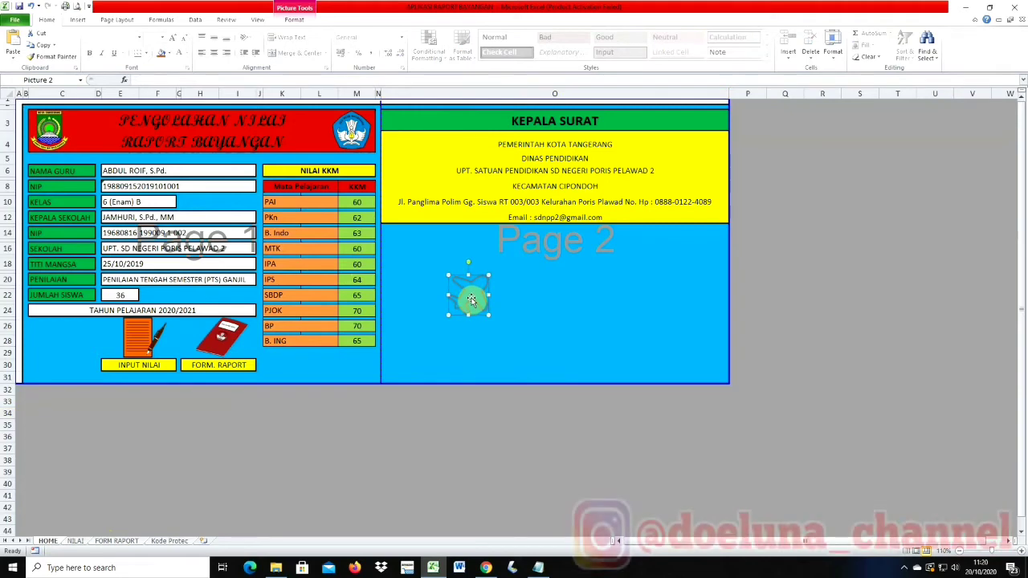
double_click(471, 299)
click(518, 307)
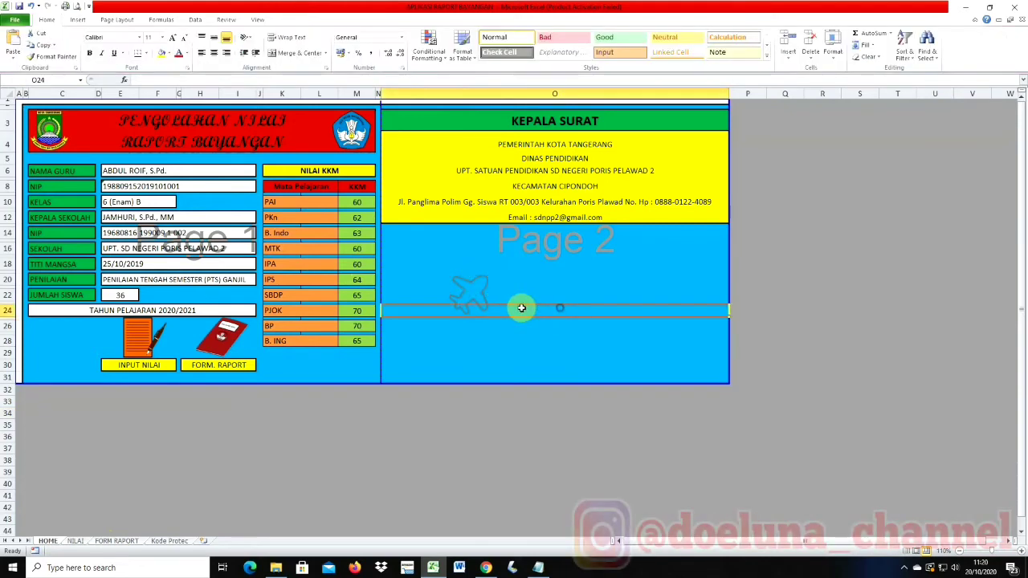
click(471, 299)
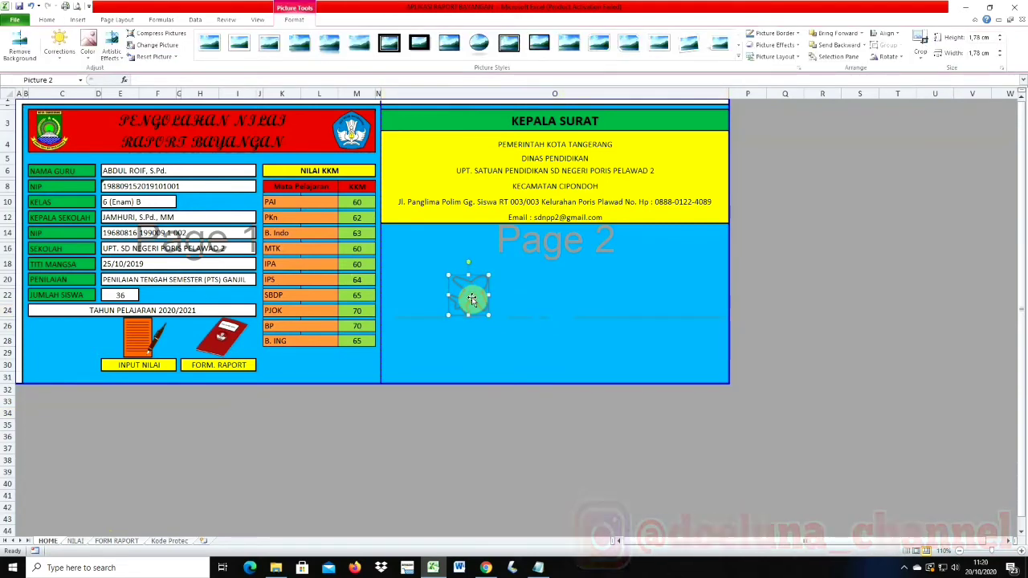
Hyperlink the airplane picture to cell A1 of the NILAI sheet using Place in This Document
right_click(471, 298)
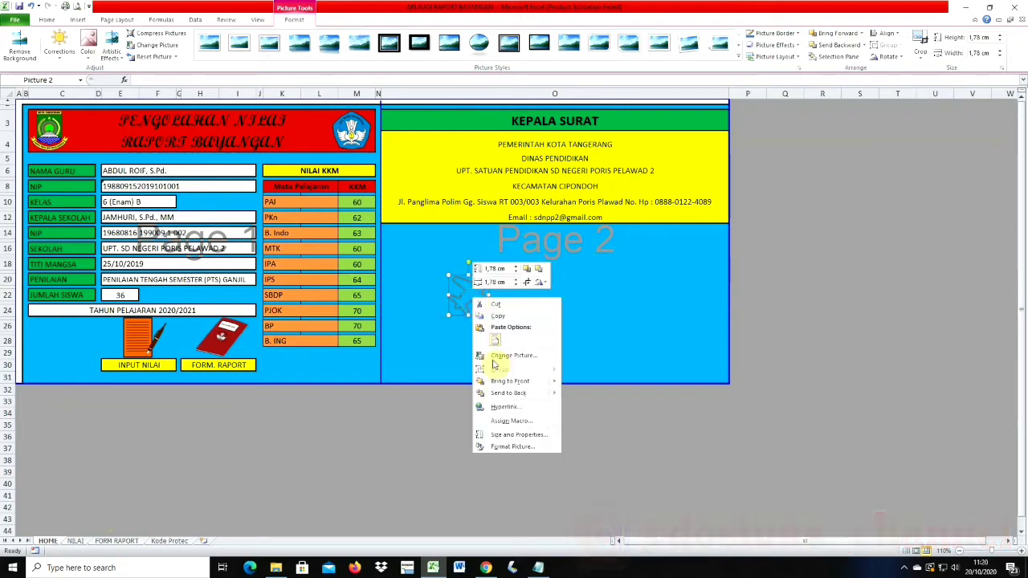
click(507, 407)
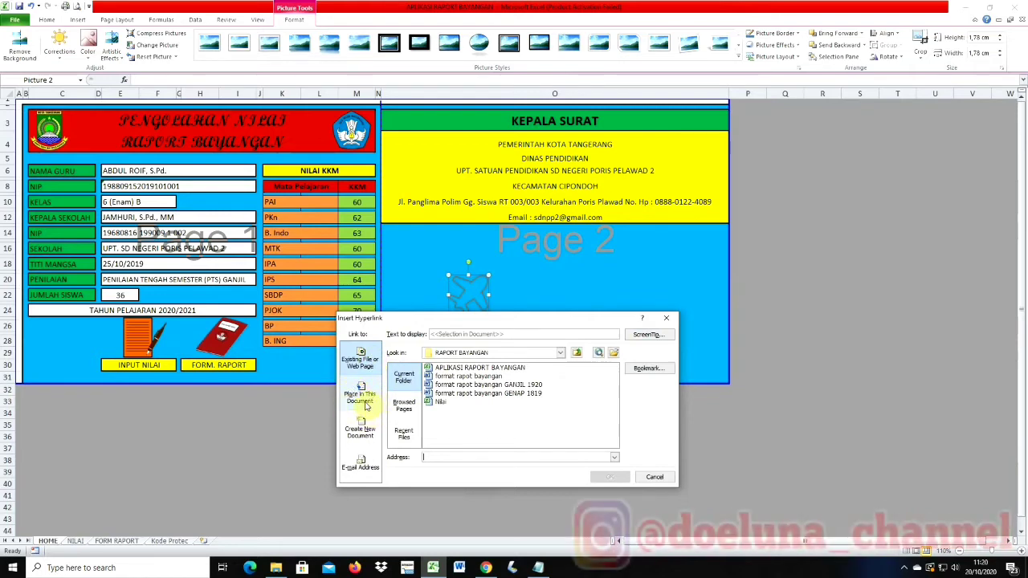
click(367, 395)
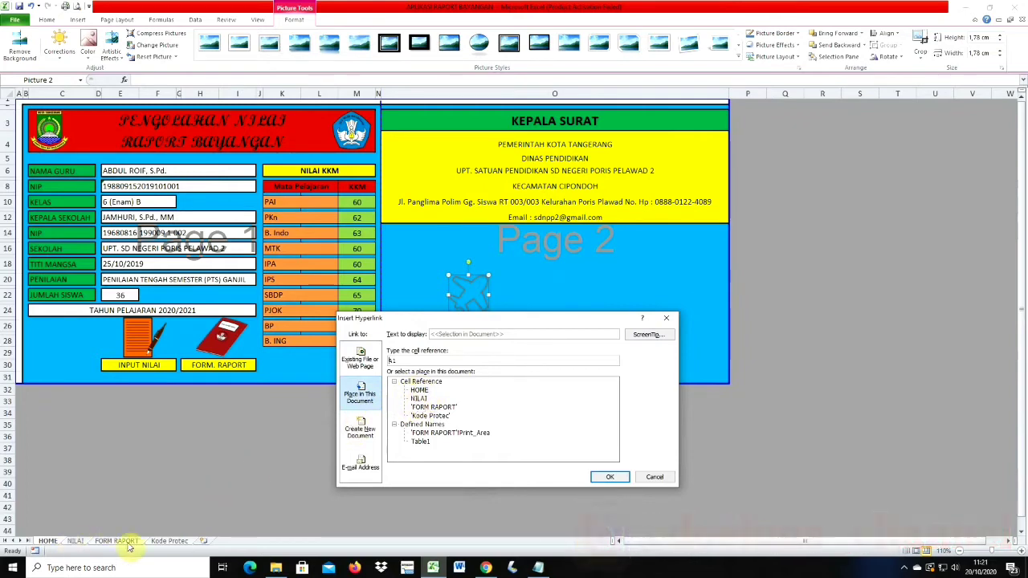
click(418, 398)
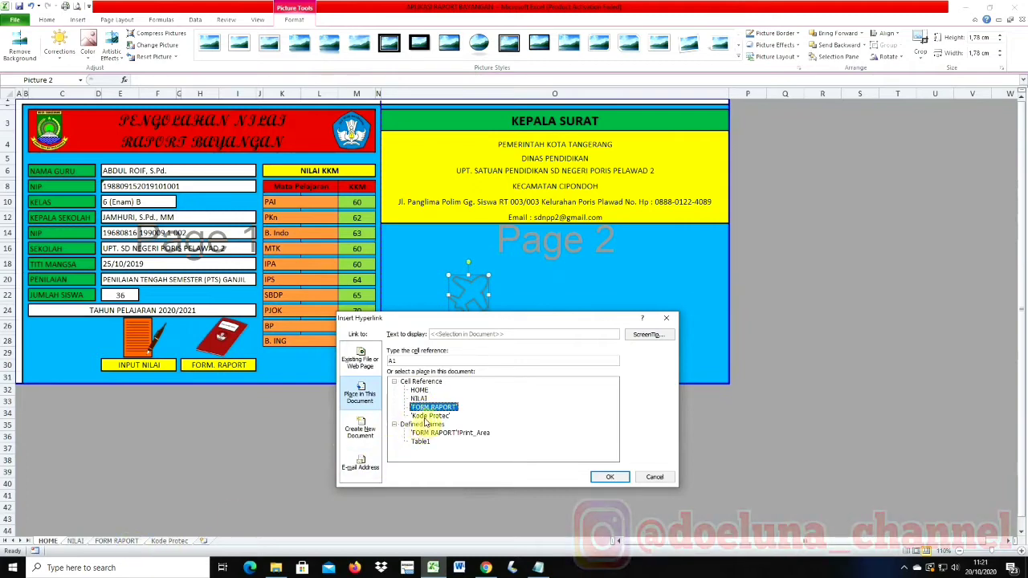
click(429, 416)
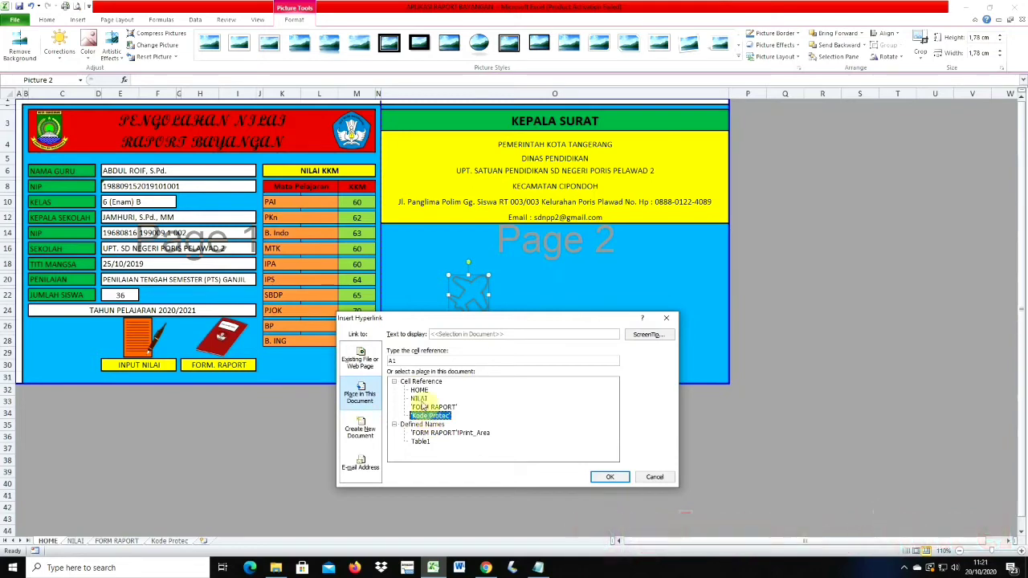
click(419, 399)
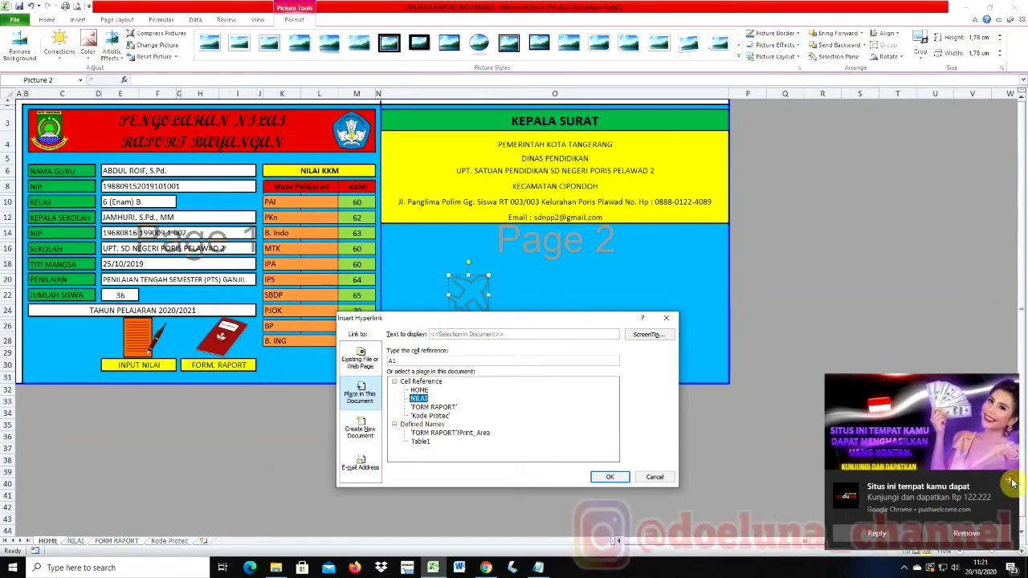
click(608, 478)
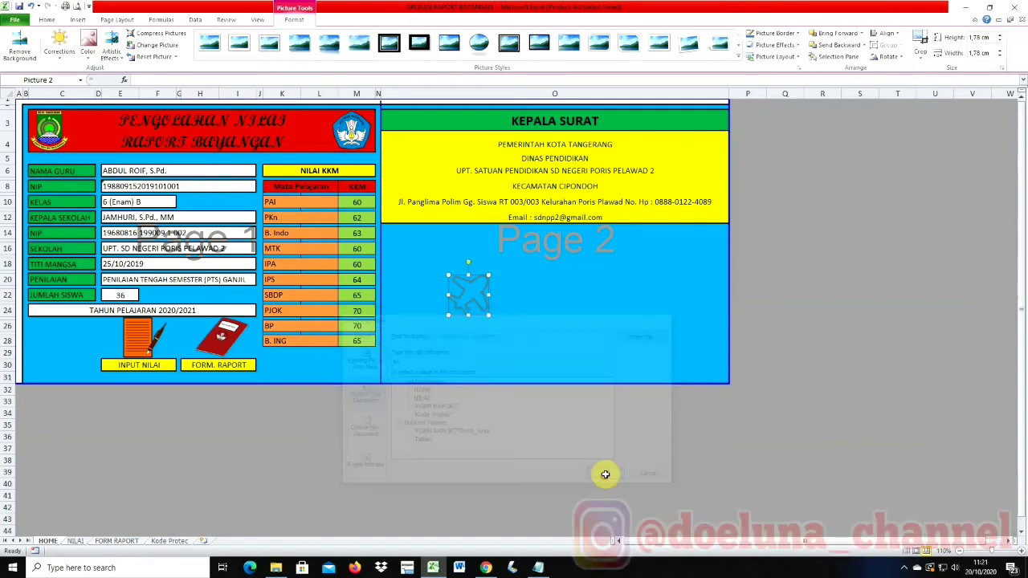
click(567, 298)
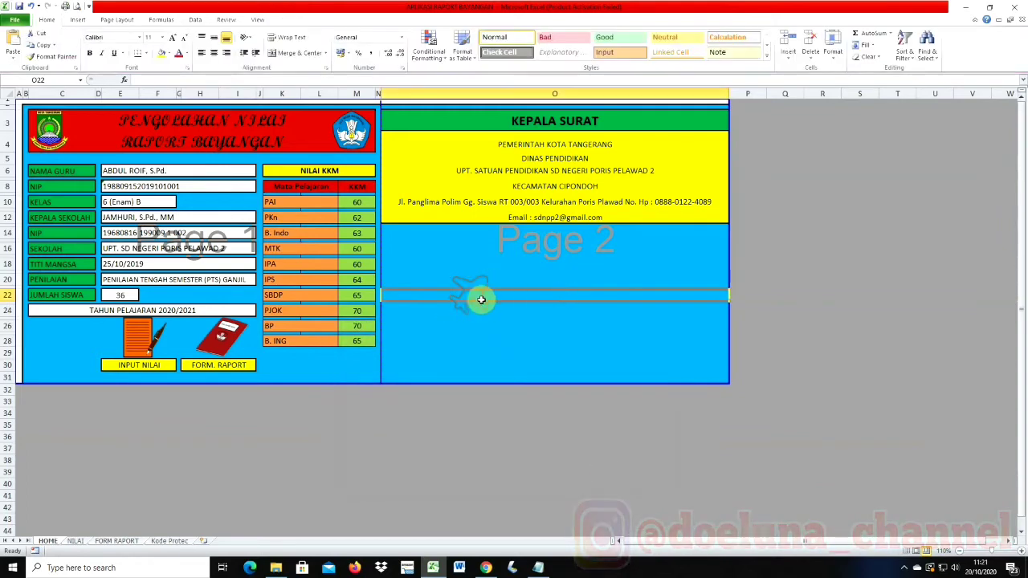
click(474, 299)
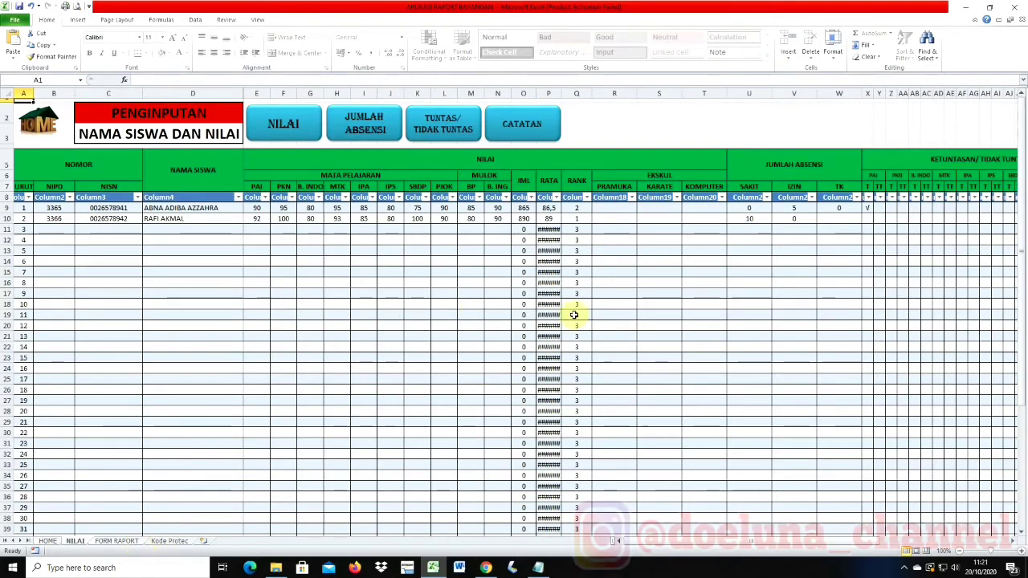
click(40, 127)
click(152, 352)
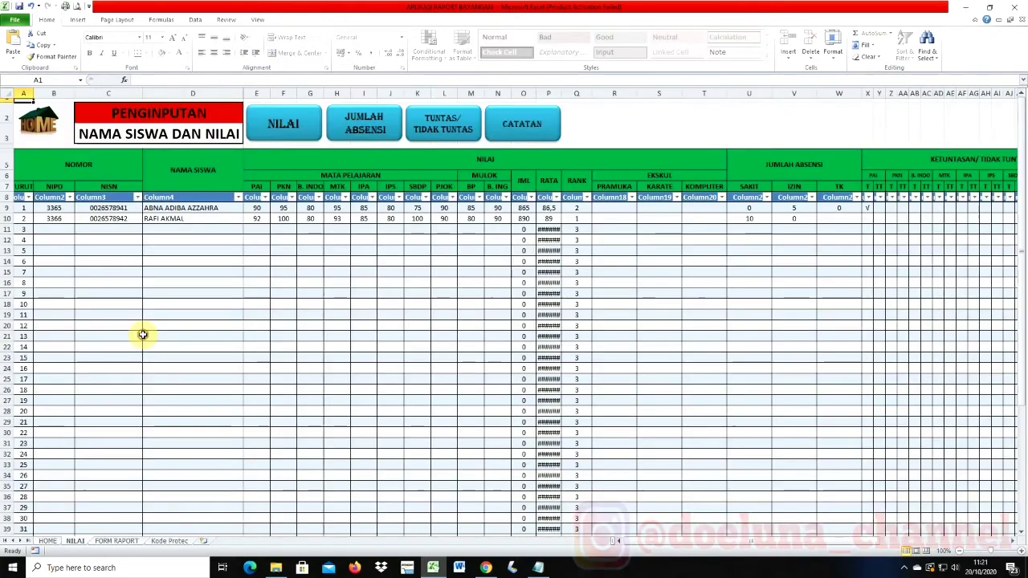
click(43, 123)
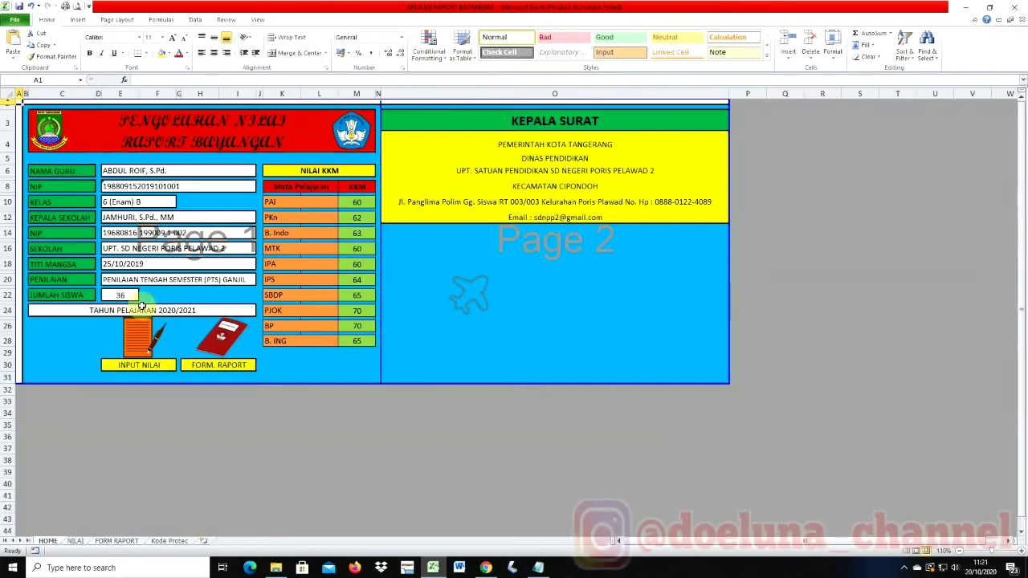
click(214, 337)
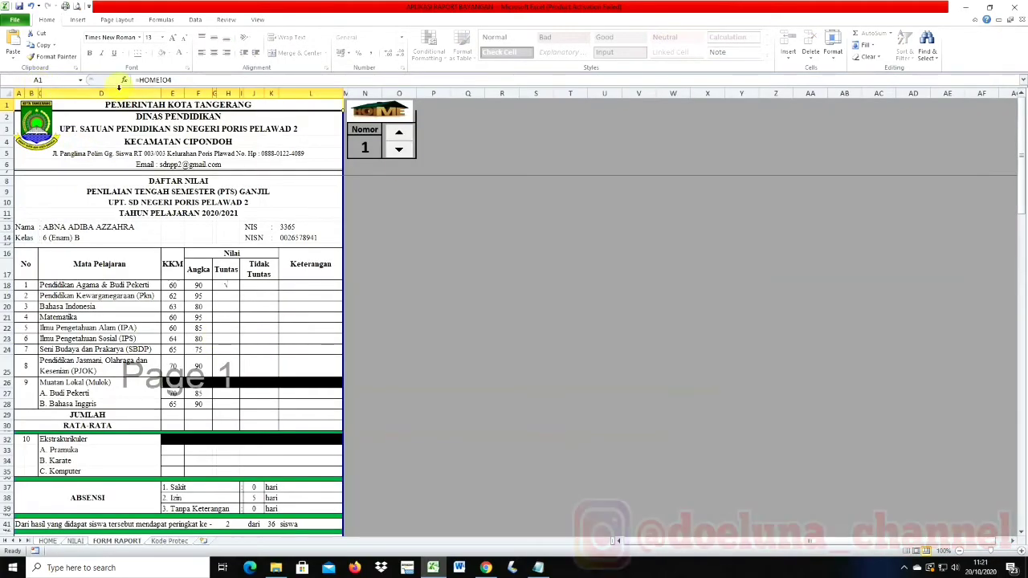
click(387, 106)
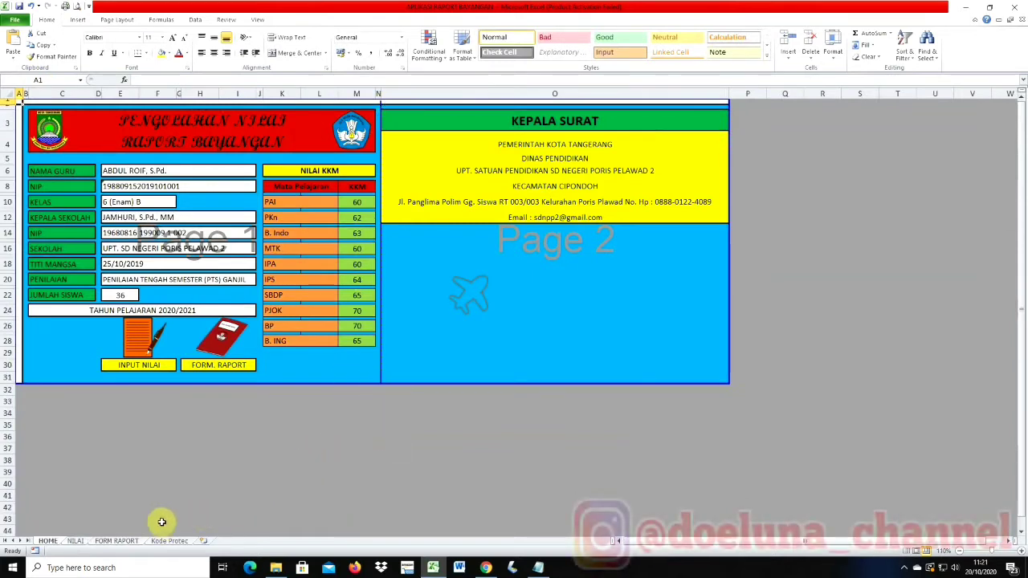
right_click(488, 302)
click(604, 301)
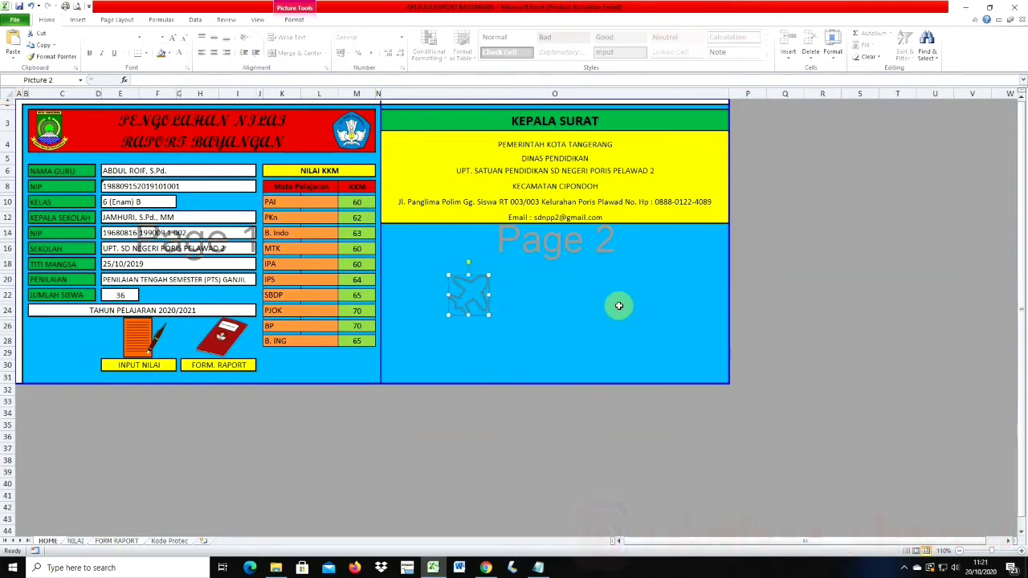
click(619, 302)
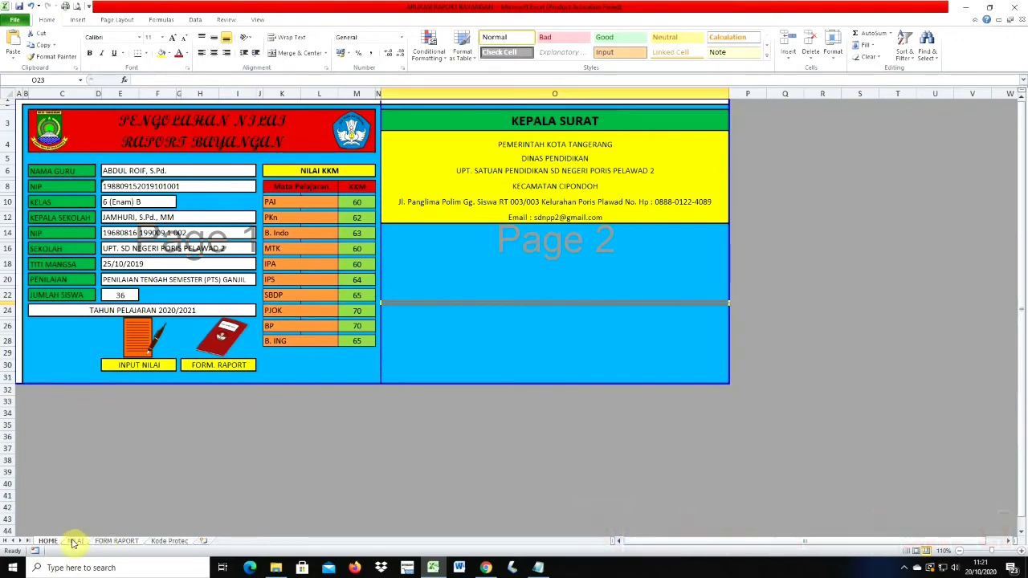
On the NILAI sheet, inspect the first student's NIPD and name in row 9
click(73, 542)
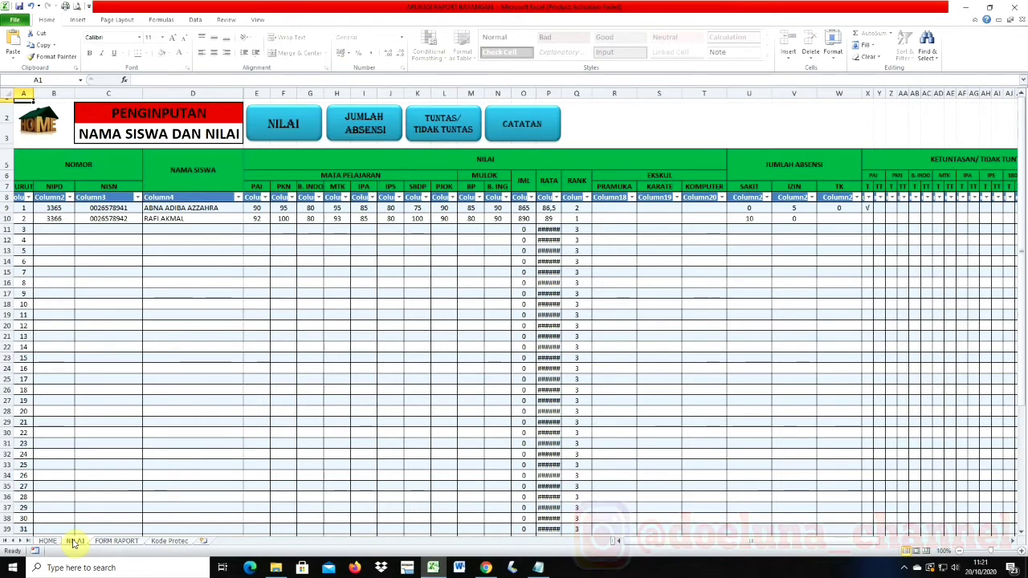
click(59, 208)
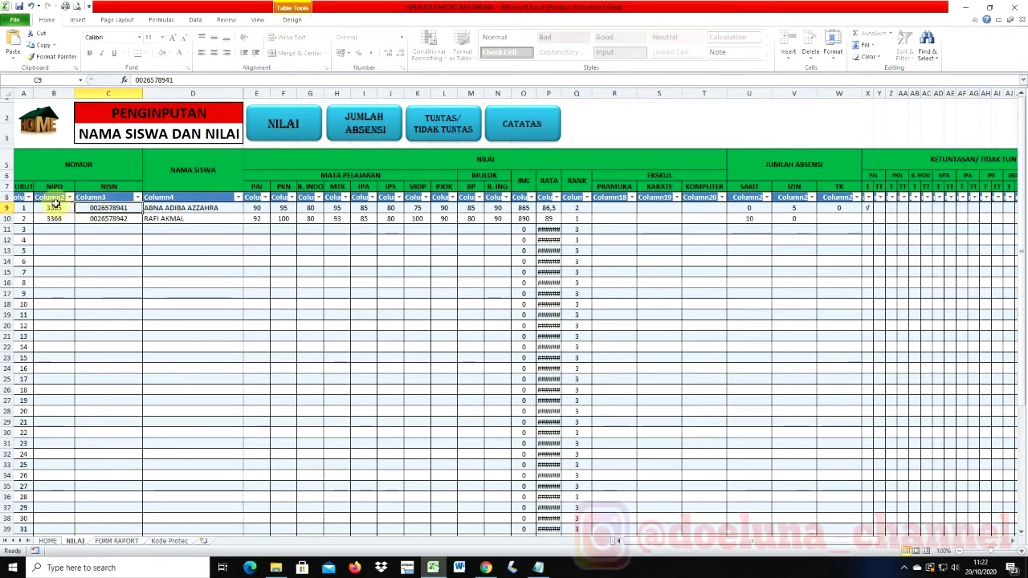
click(113, 208)
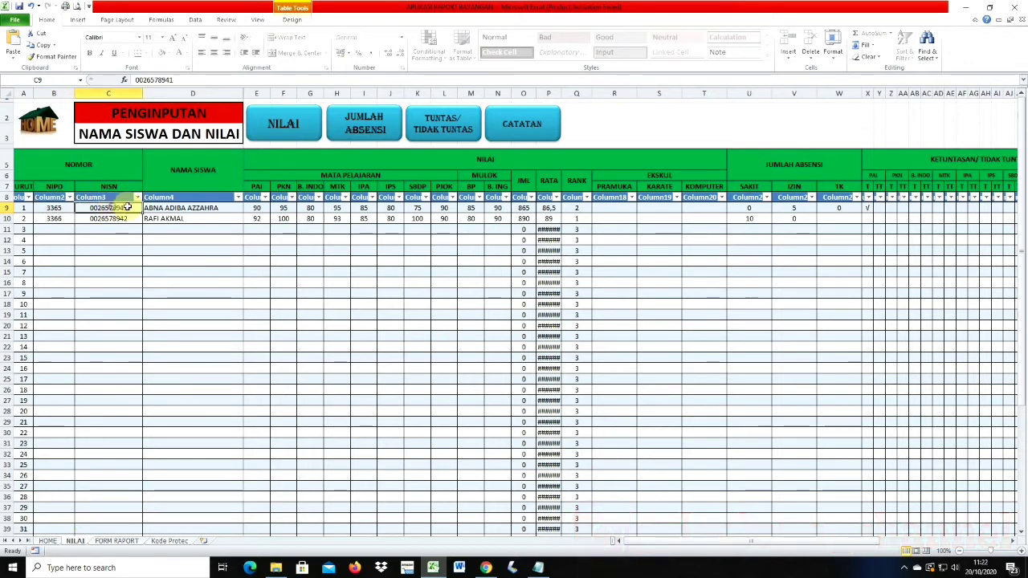
click(172, 206)
Step through row 9's subject grades to the JML total, =SUM(Table3[@[Column5]:[Column14]]), in O9
click(253, 209)
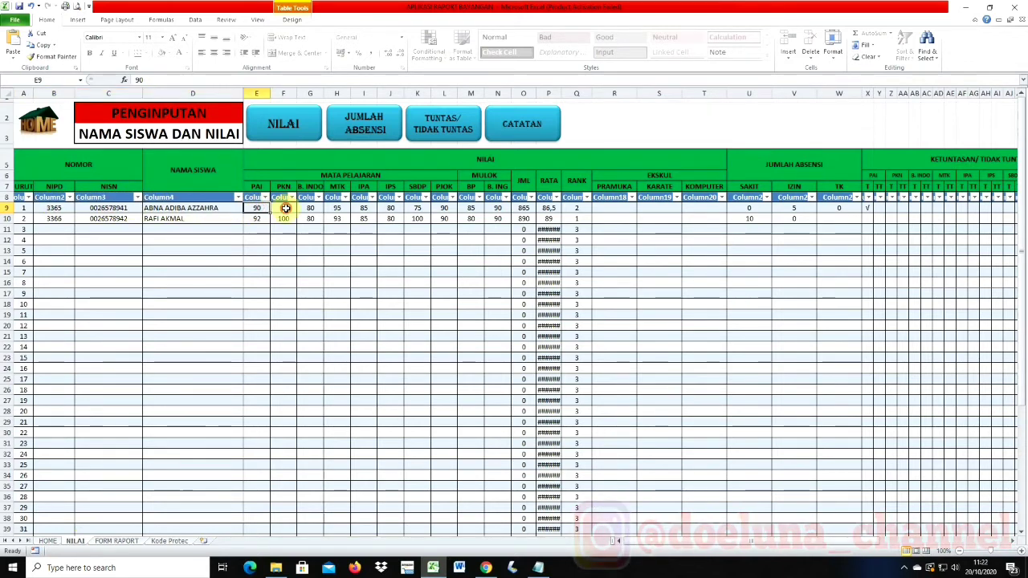
click(284, 207)
click(311, 207)
click(337, 207)
click(364, 207)
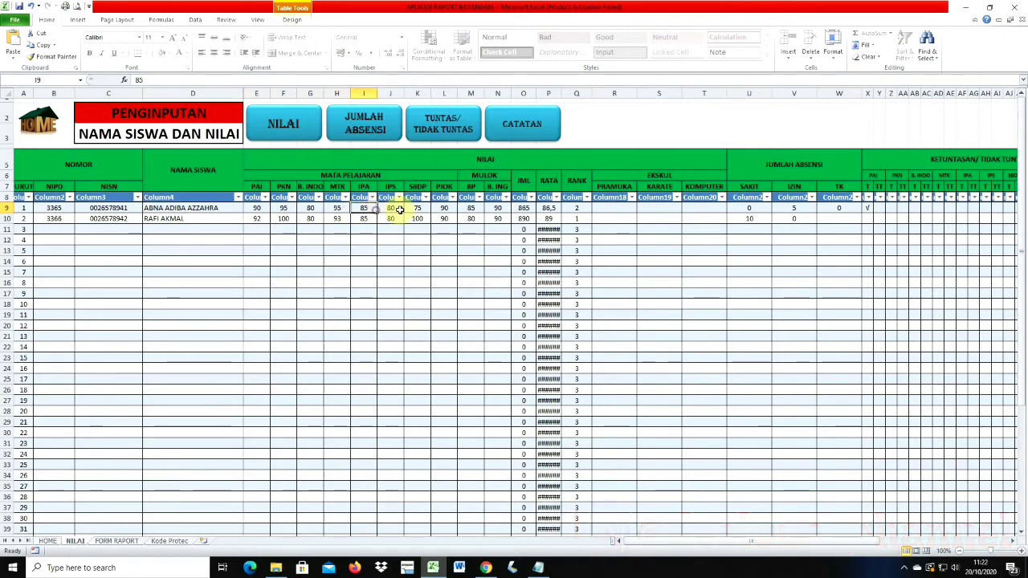
click(391, 207)
click(425, 208)
click(446, 208)
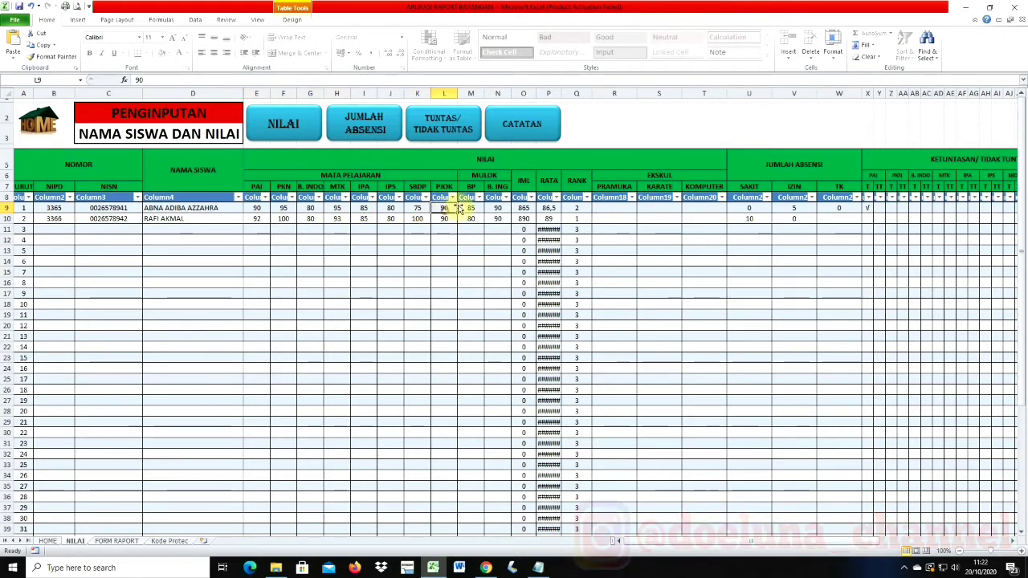
click(476, 208)
click(498, 208)
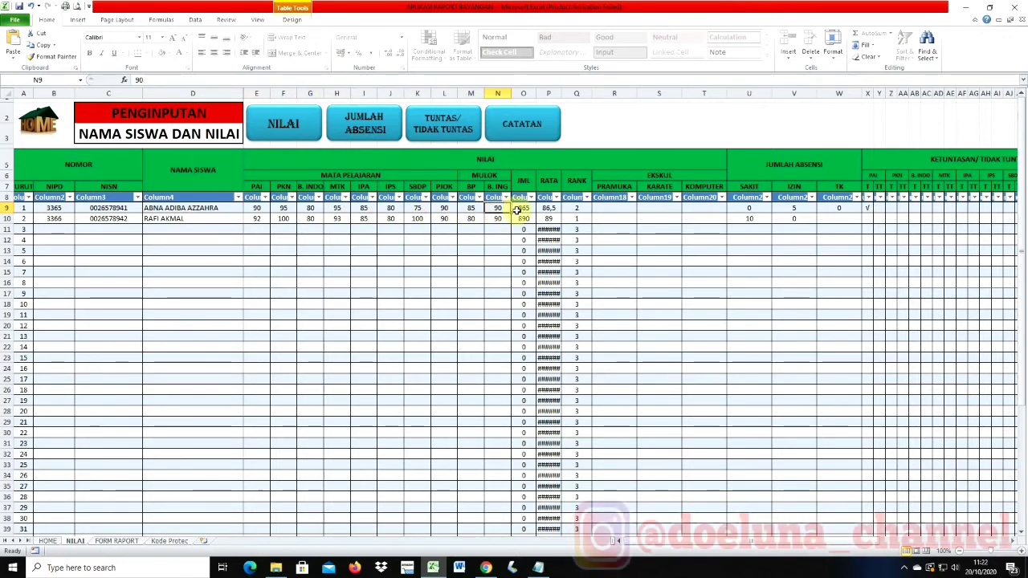
click(520, 208)
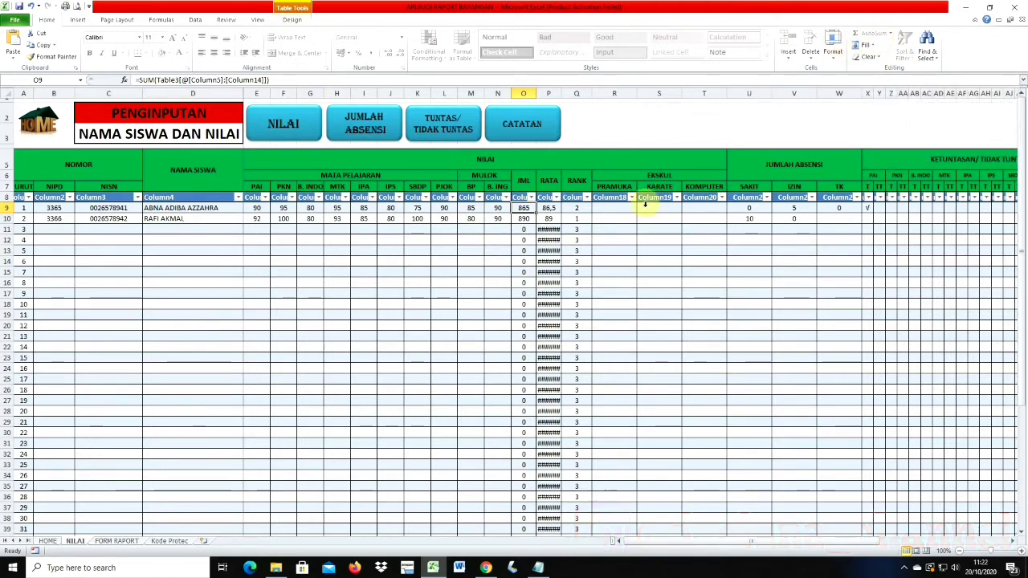
Try editing the JML cells in column O, dismissing both read-only warnings
double_click(524, 250)
click(515, 313)
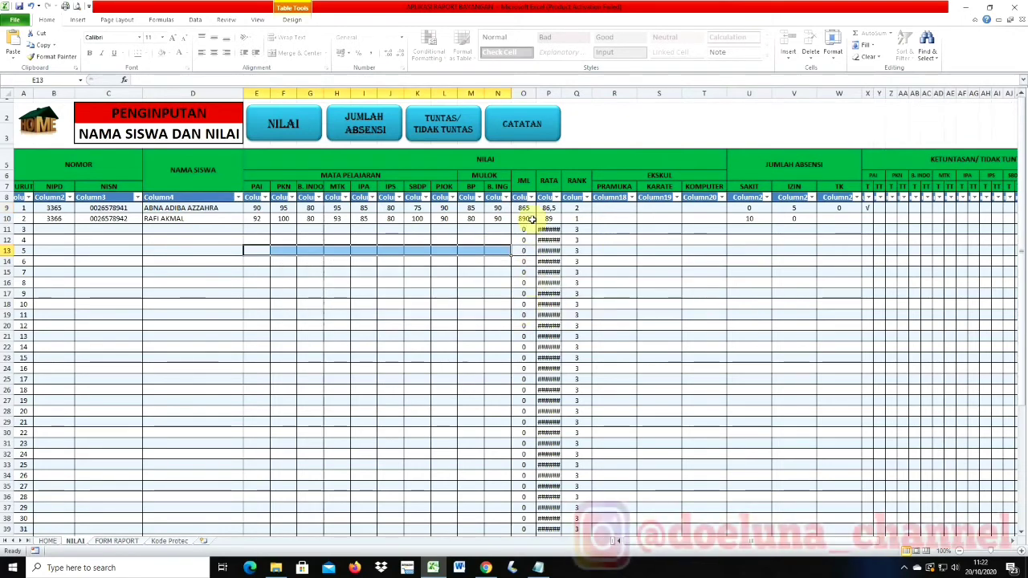
double_click(524, 229)
click(515, 314)
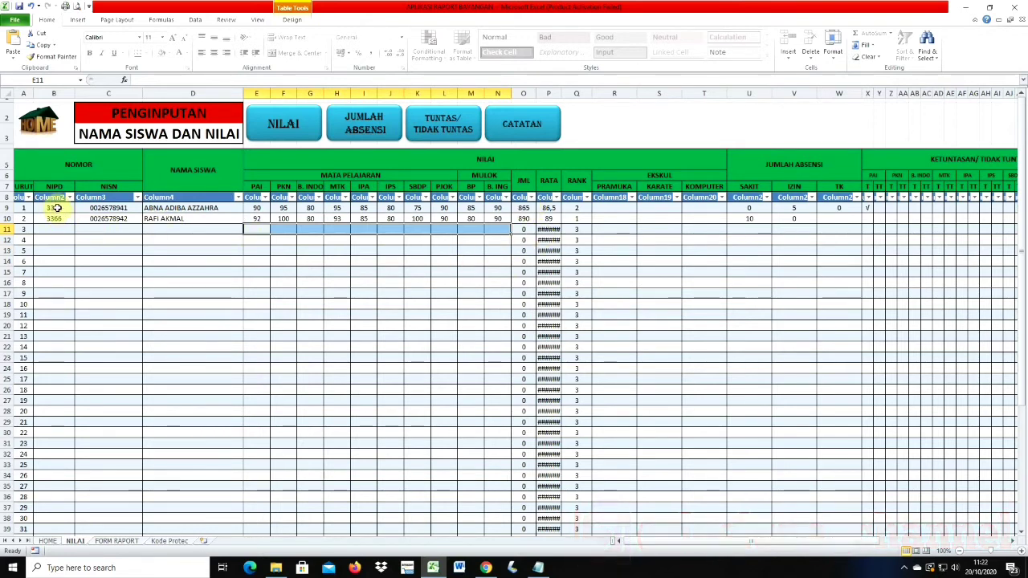
Select the student entries B9:M10, then the blank input area from R9 down
mouse_move(57, 208)
mouse_down()
mouse_move(496, 211)
mouse_move(496, 568)
mouse_move(490, 518)
mouse_up()
scroll(677, 335, up, 3)
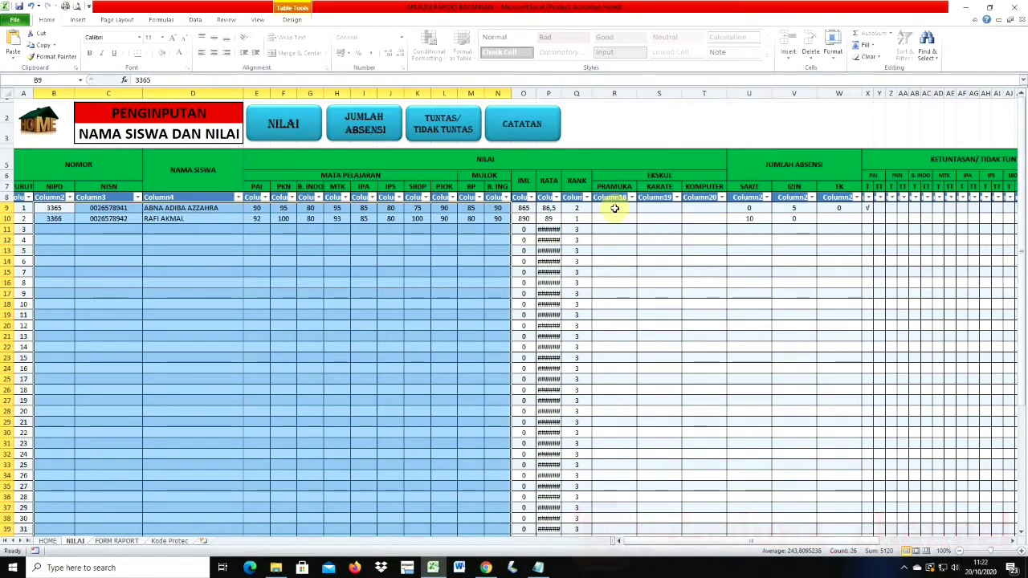
mouse_move(615, 209)
mouse_down()
mouse_move(930, 510)
mouse_move(753, 484)
mouse_move(852, 493)
mouse_up()
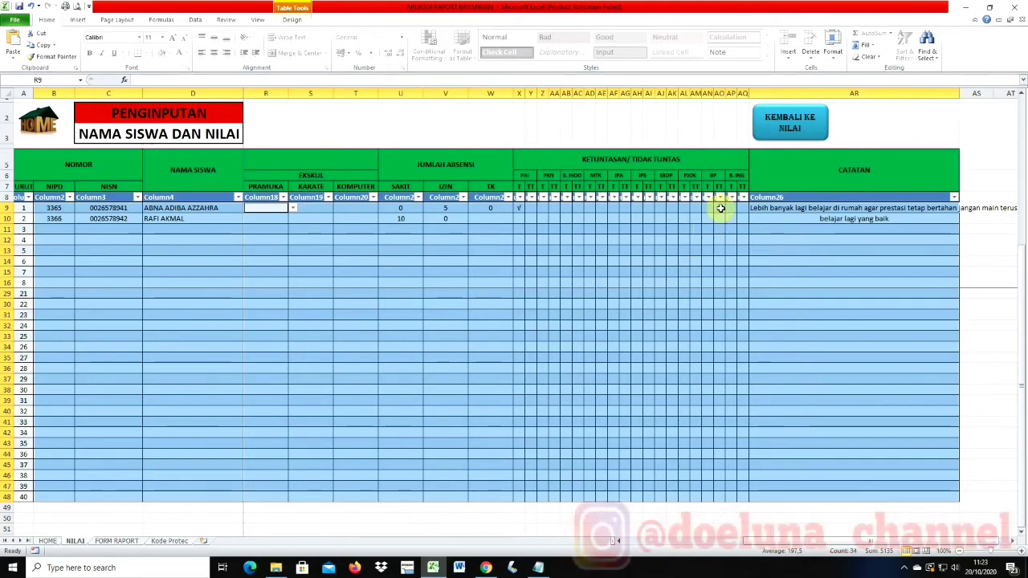
Return to the NILAI grades section and unprotect the sheet with its password via Review
click(791, 129)
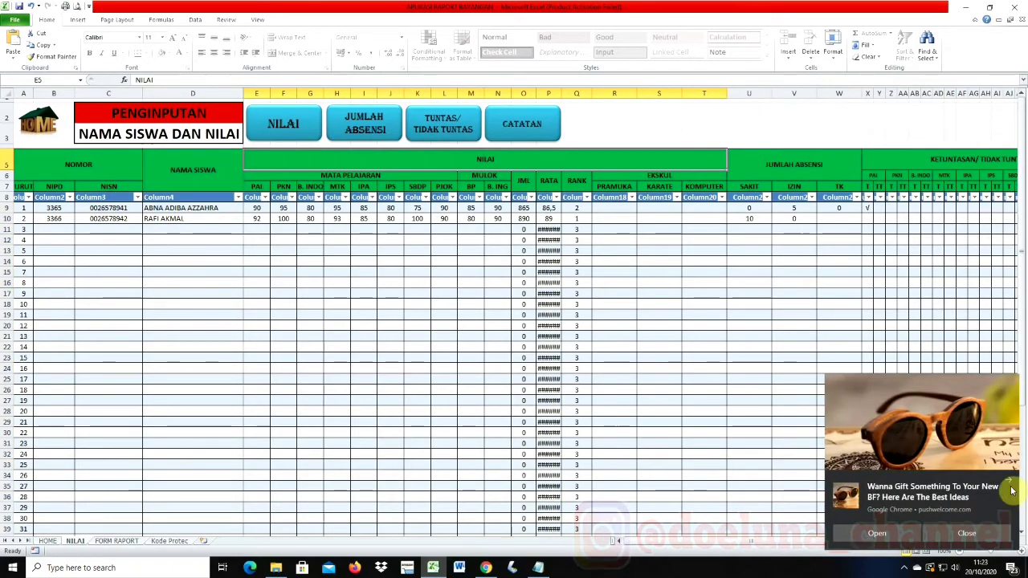
click(1009, 482)
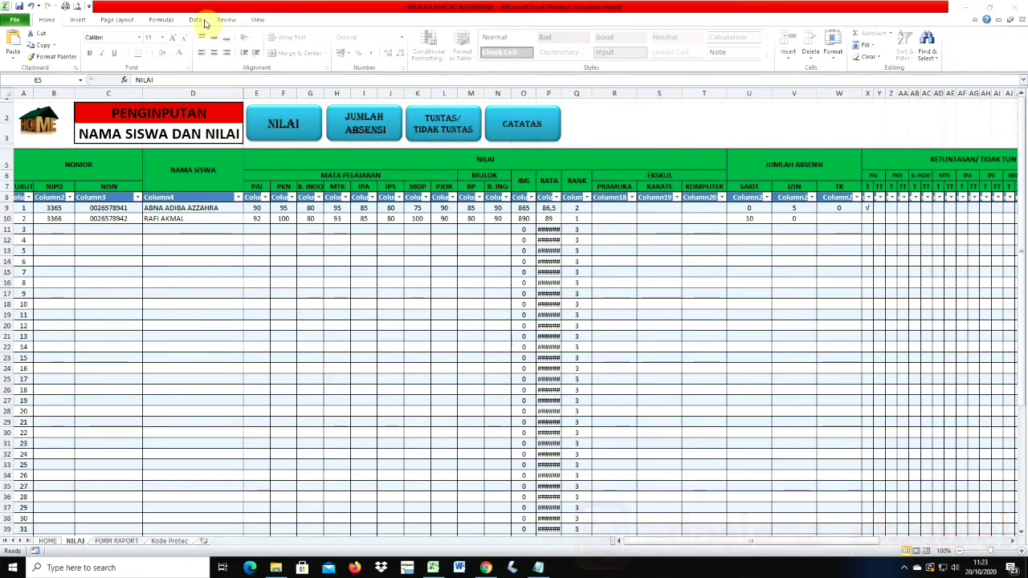
click(159, 20)
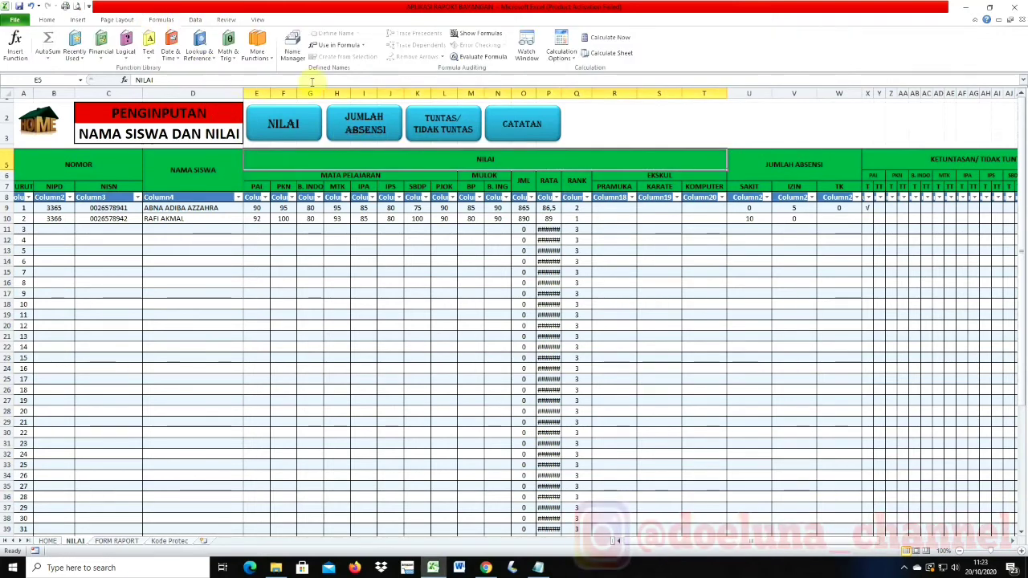
click(193, 20)
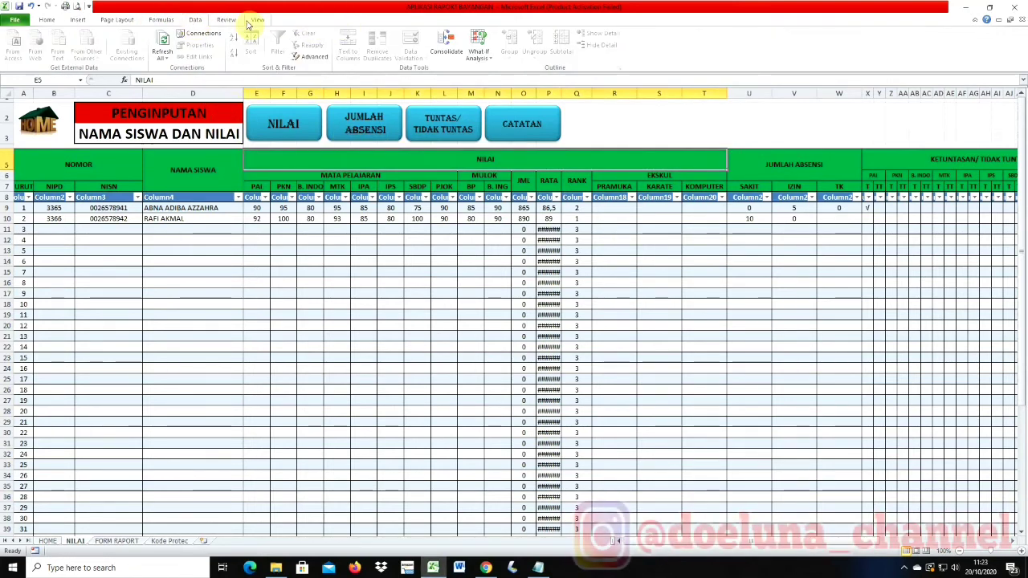
click(222, 20)
click(314, 46)
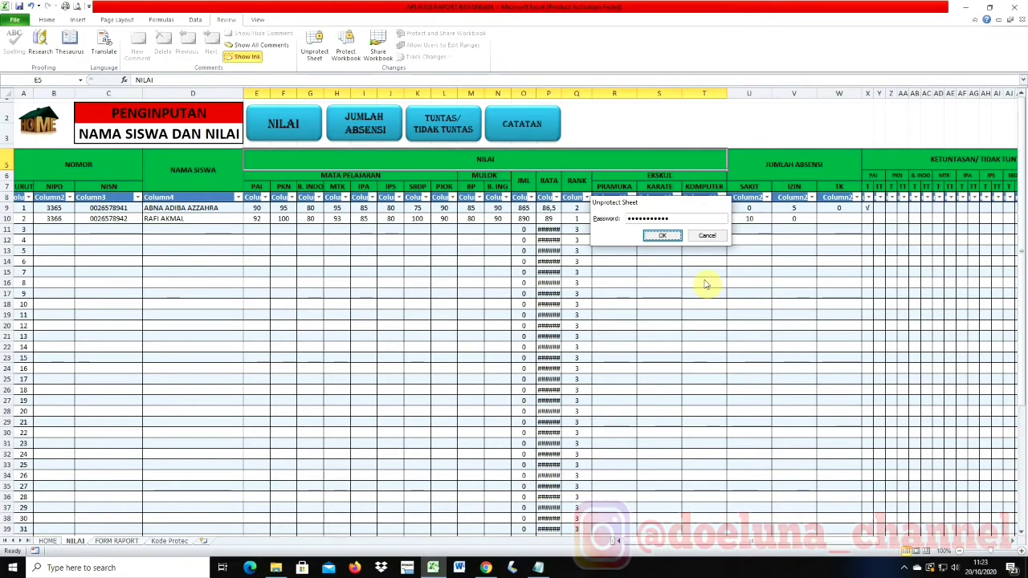
key(Return)
click(337, 313)
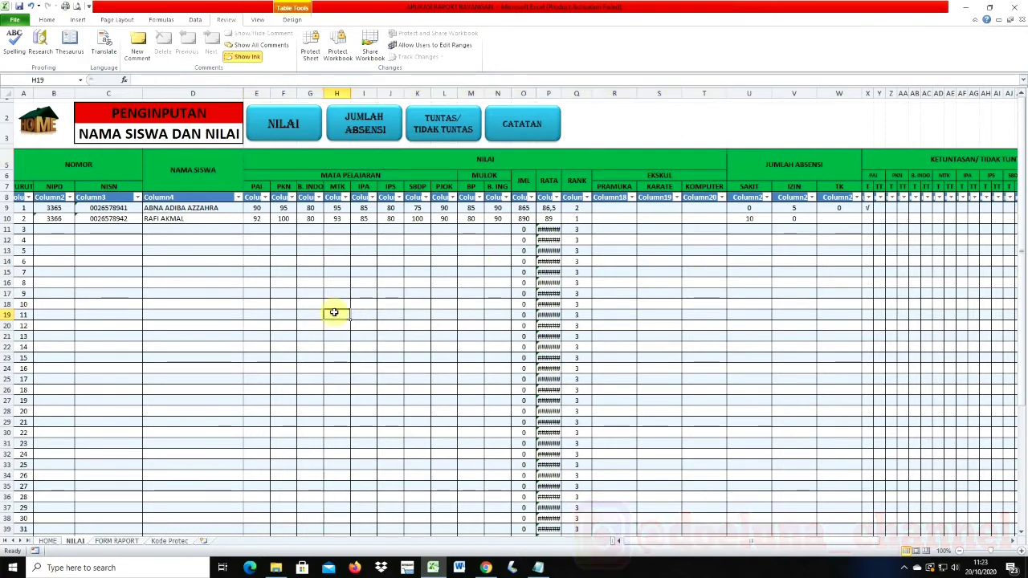
click(525, 218)
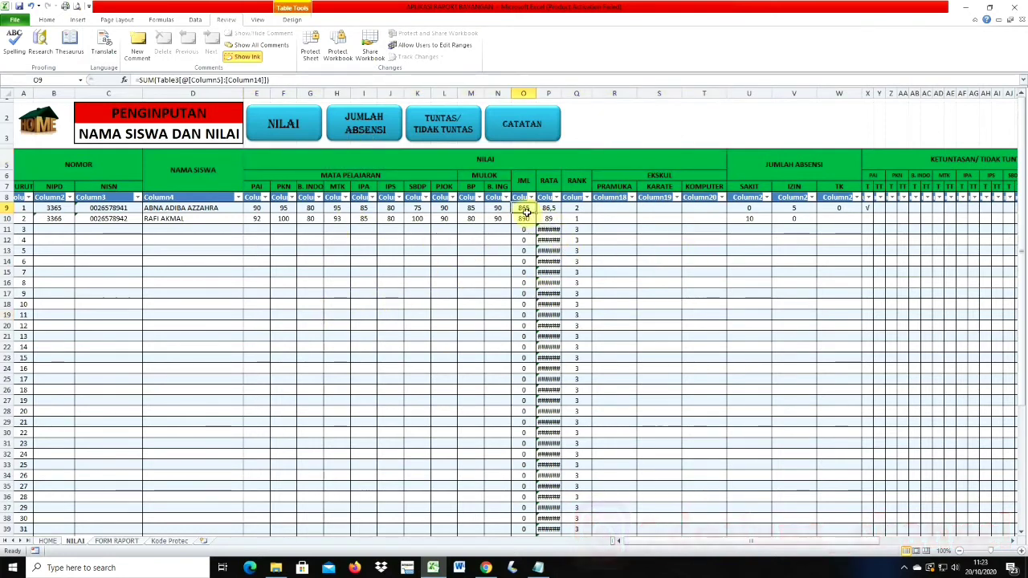
key(ctrl+Down)
double_click(525, 208)
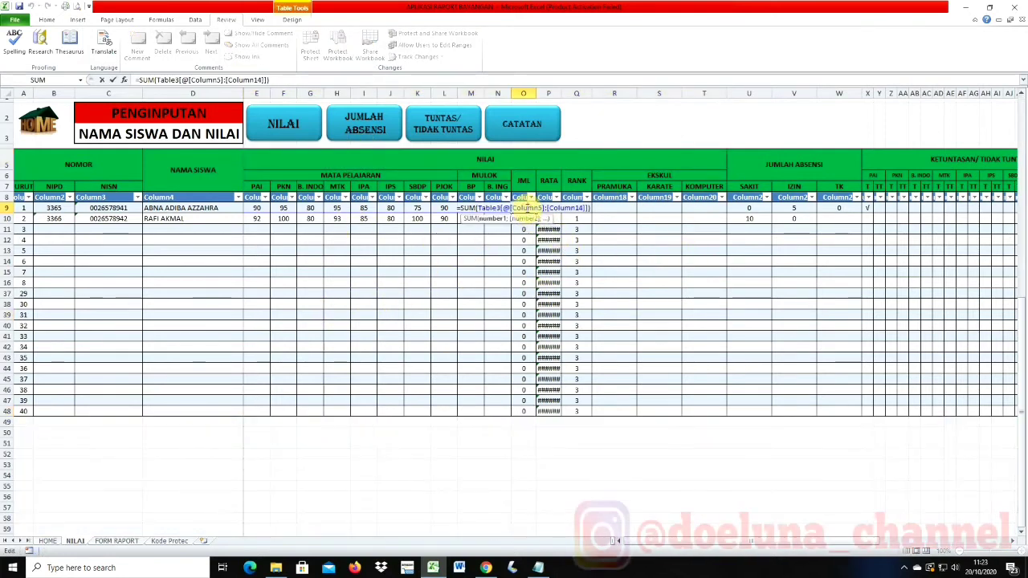
key(Return)
click(659, 218)
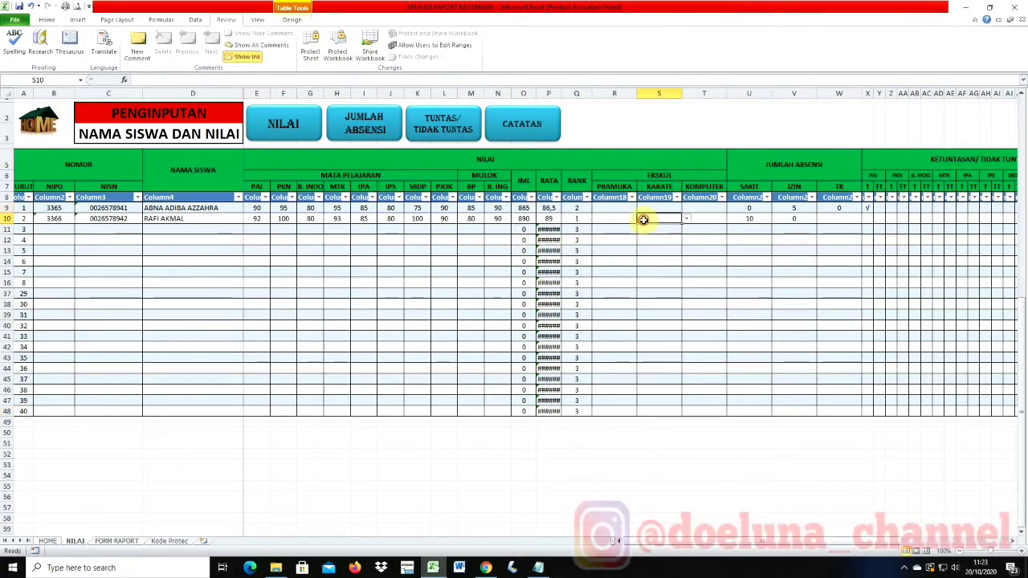
scroll(499, 287, up, 7)
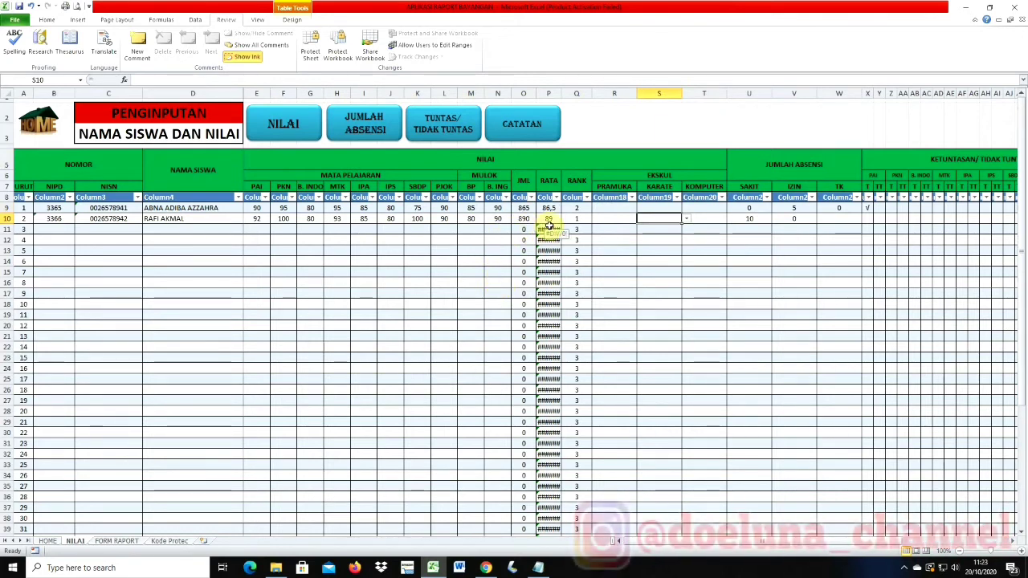
click(523, 207)
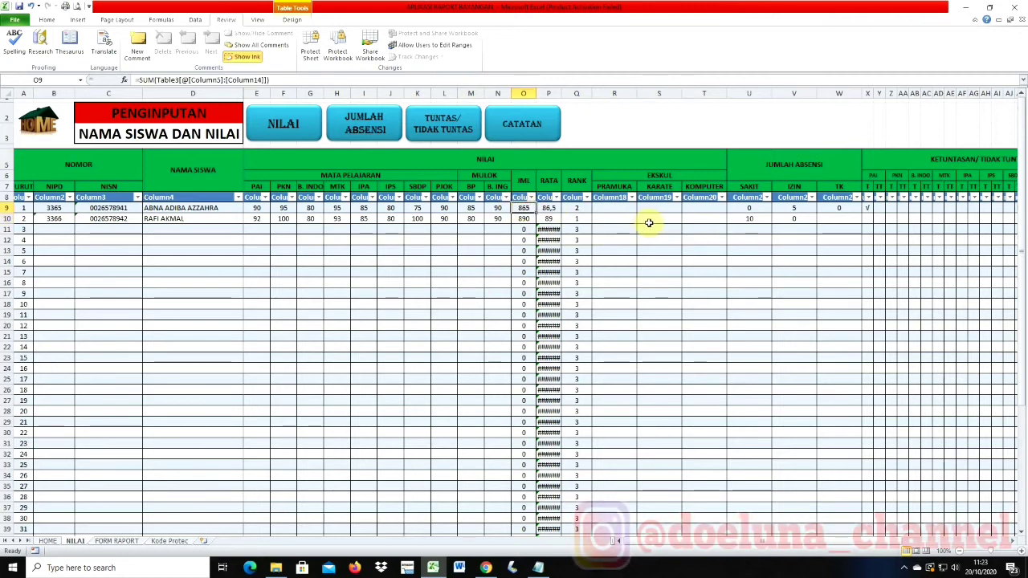
click(48, 20)
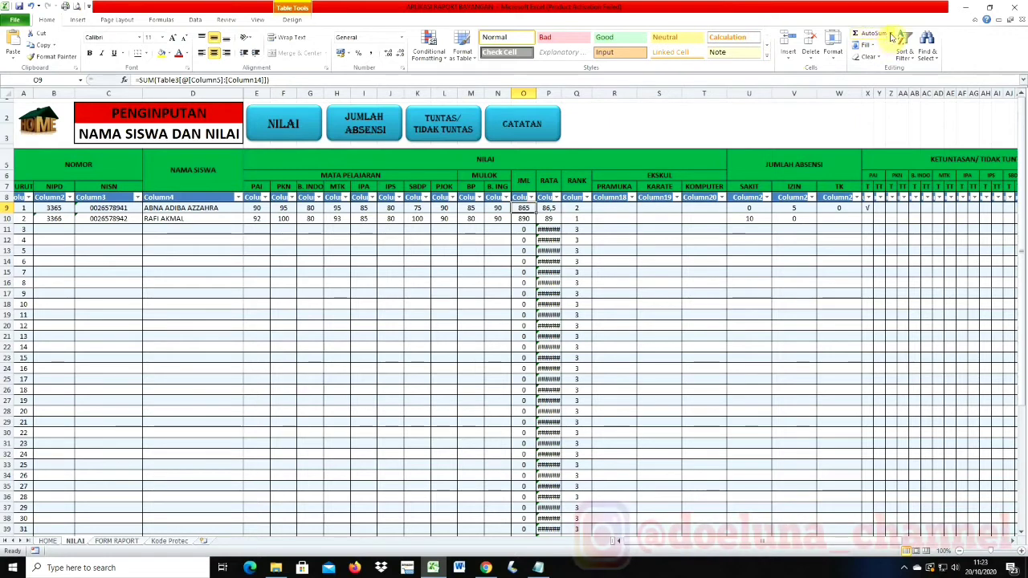
Put an AutoSum SUM of E9:N9 in O9 and fill it down to O48
click(890, 33)
click(874, 45)
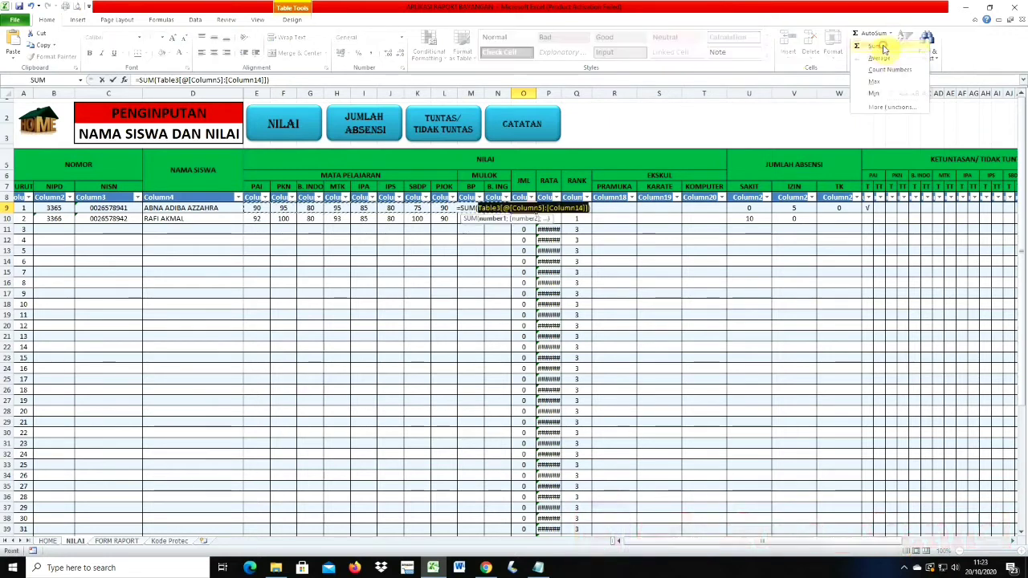
drag(253, 208, 497, 208)
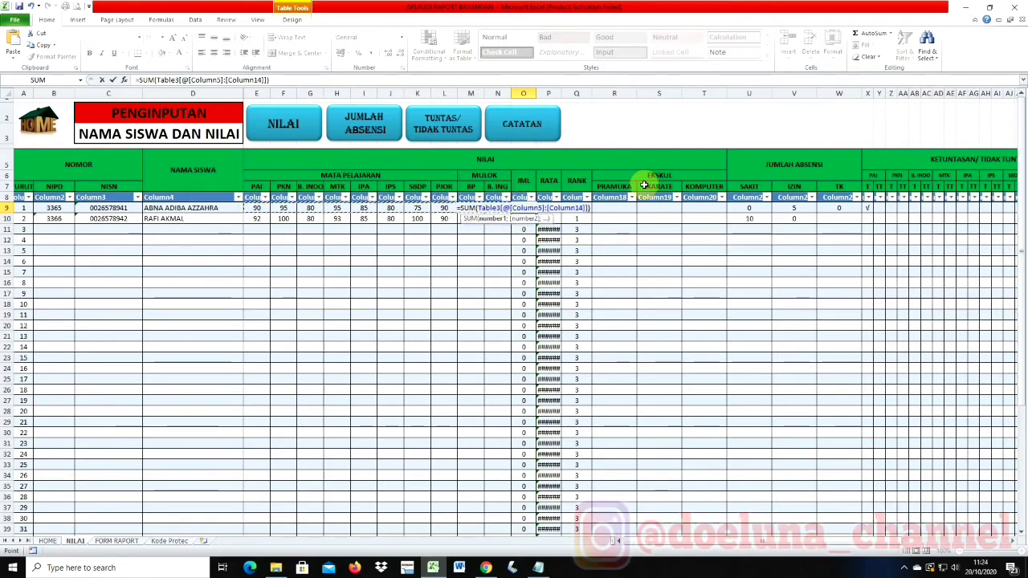
key(Return)
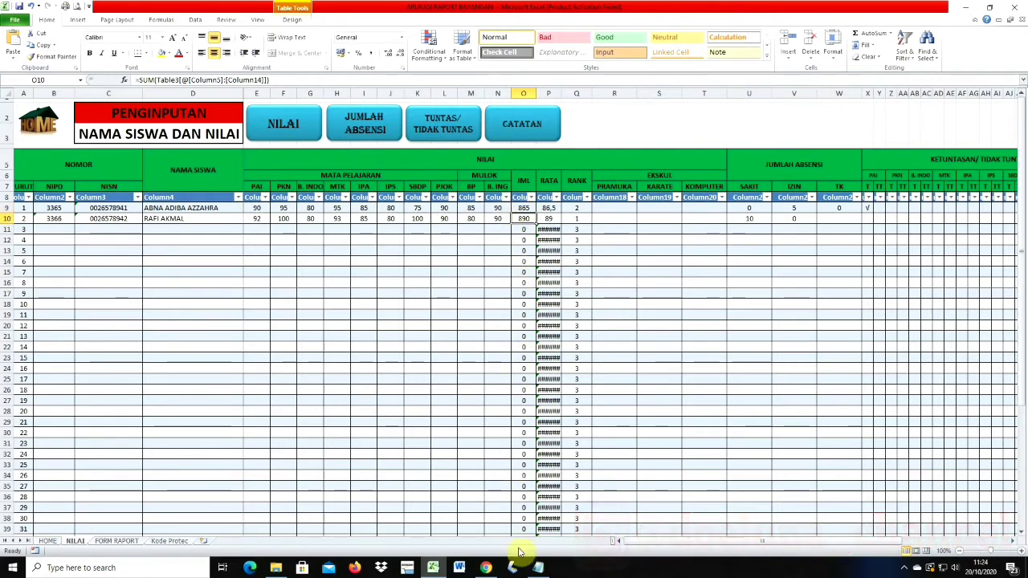
click(522, 208)
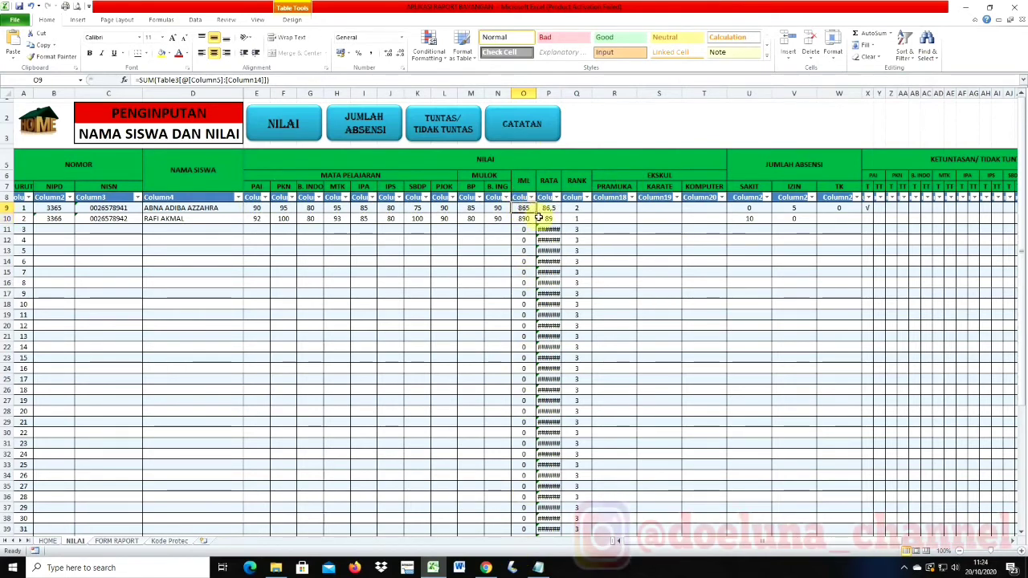
mouse_move(539, 213)
mouse_down()
mouse_move(549, 572)
mouse_move(544, 518)
mouse_up()
scroll(562, 402, up, 3)
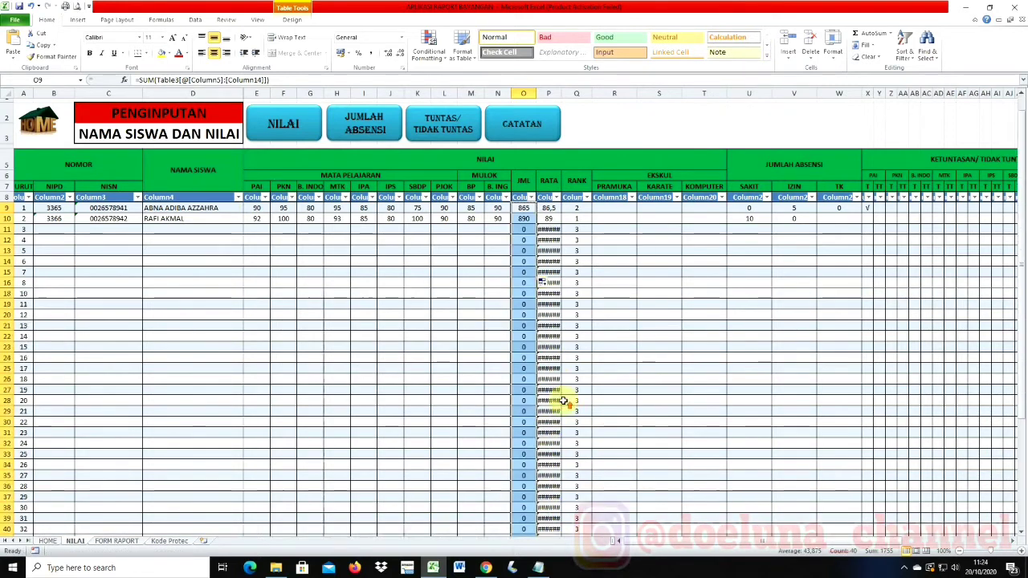
click(548, 208)
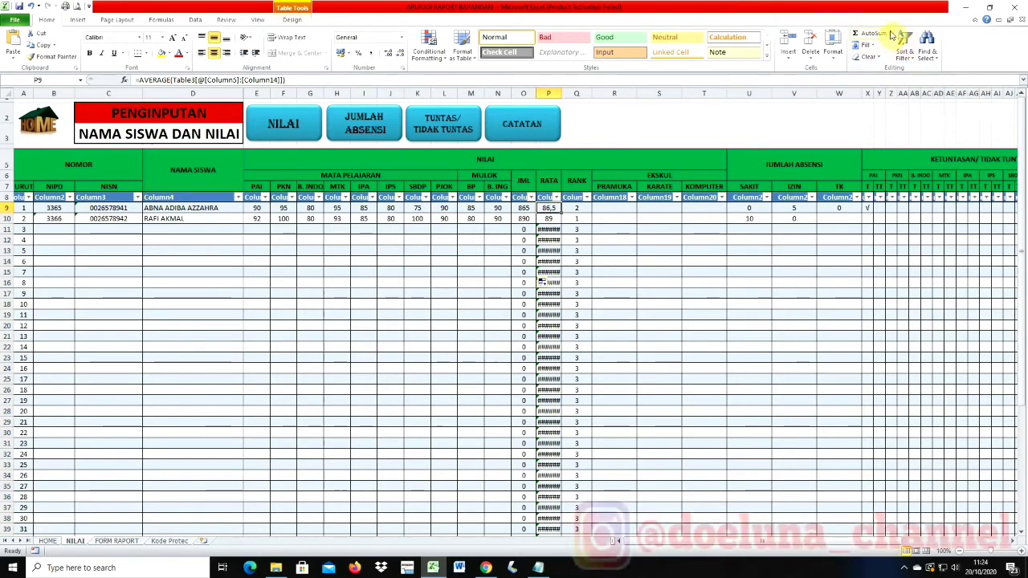
Enter an AutoSum AVERAGE of E9:N9 in P9, giving 86,5 for the first student
click(891, 34)
click(889, 59)
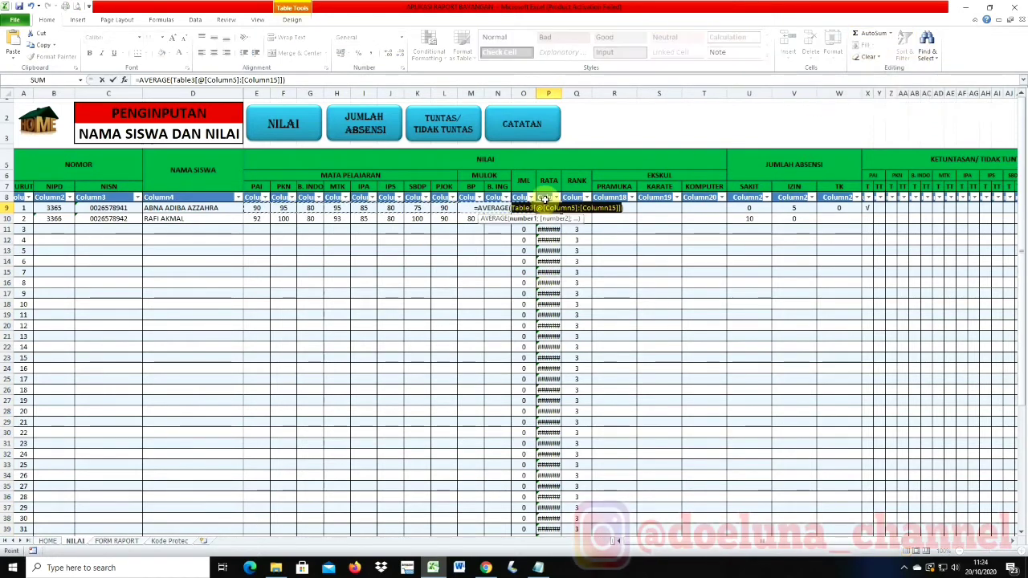
click(265, 206)
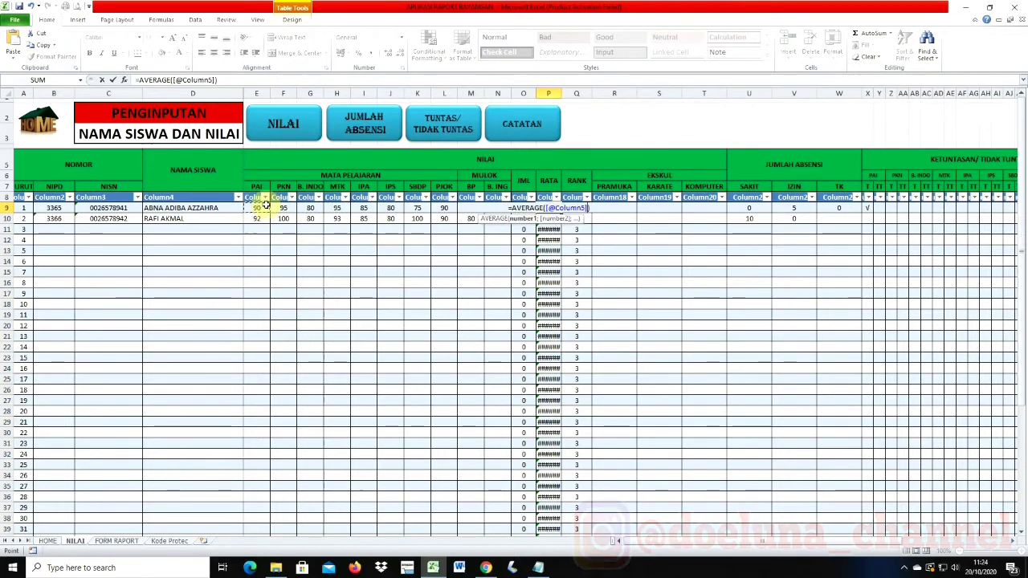
drag(265, 206, 497, 207)
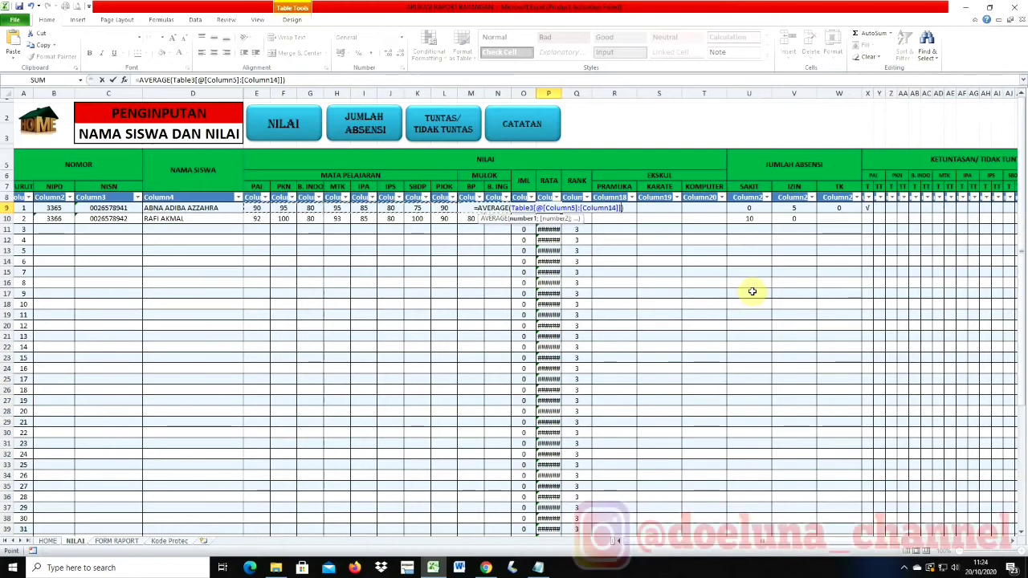
key(Return)
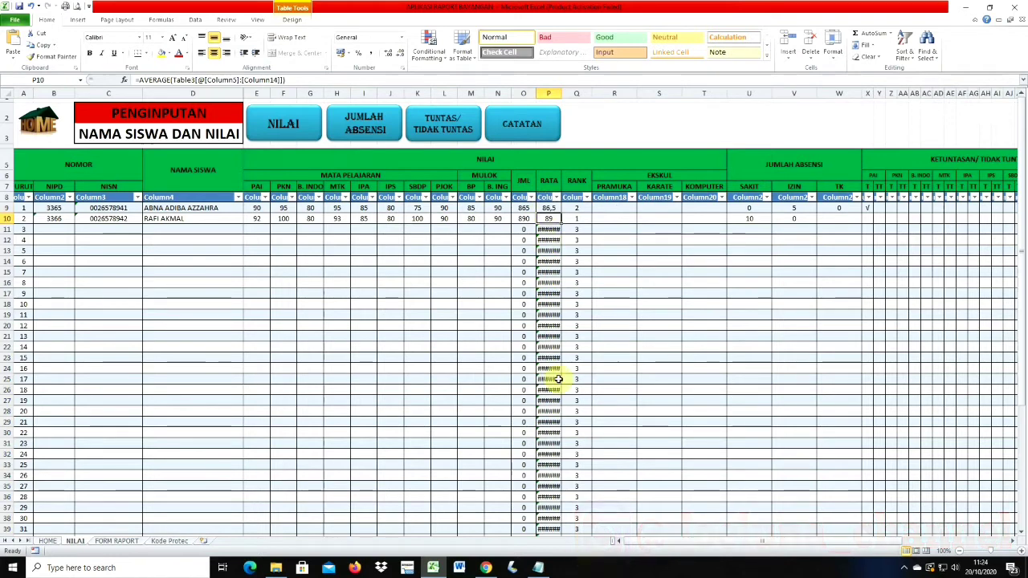
click(580, 208)
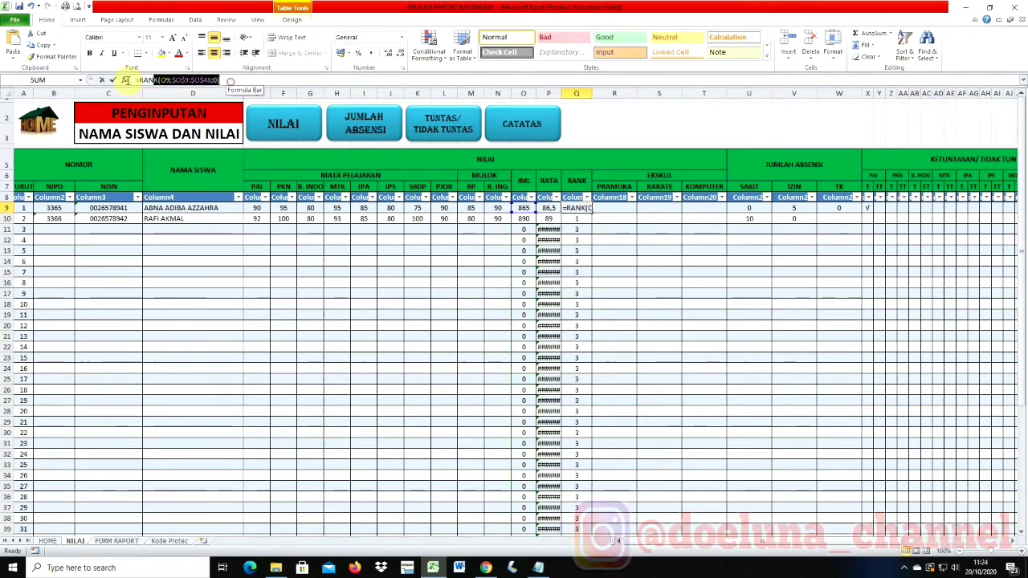
Copy Q9's formula =RANK(O9;$O$9:$O$48;0) into a new Notepad note and zoom in
drag(232, 80, 135, 81)
key(ctrl+c)
click(539, 570)
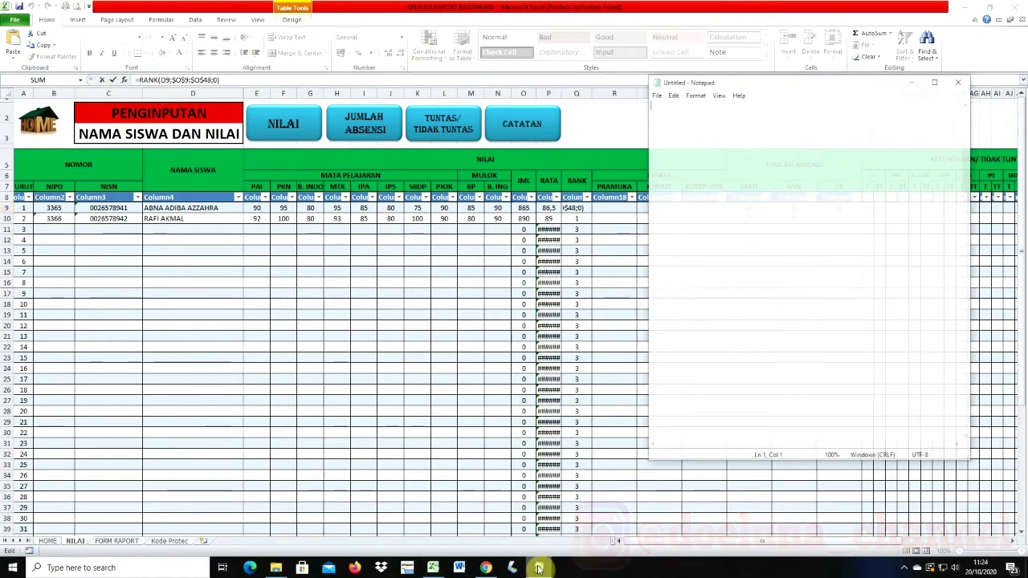
key(ctrl+v)
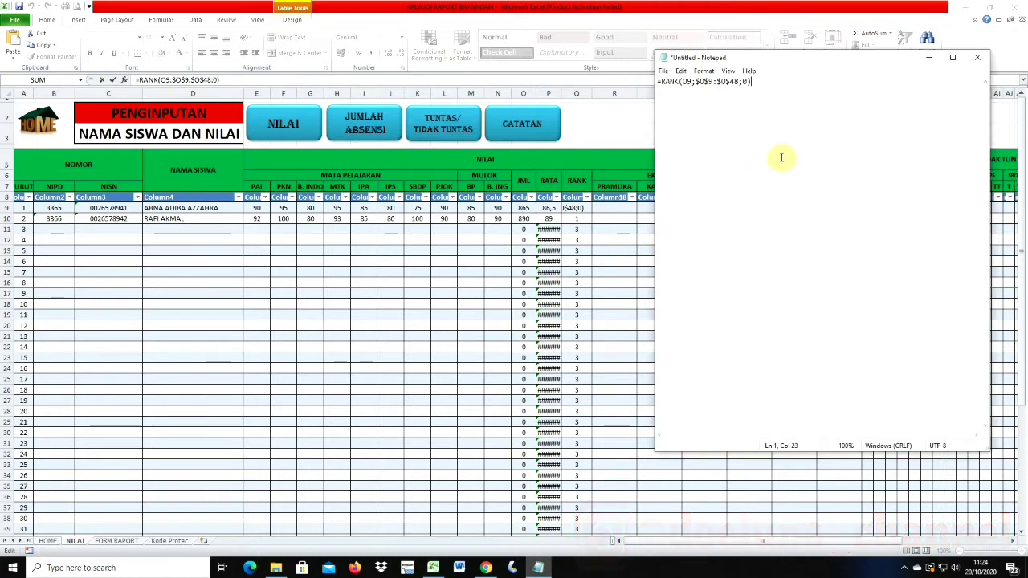
scroll(771, 128, up, 10)
scroll(769, 127, up, 8)
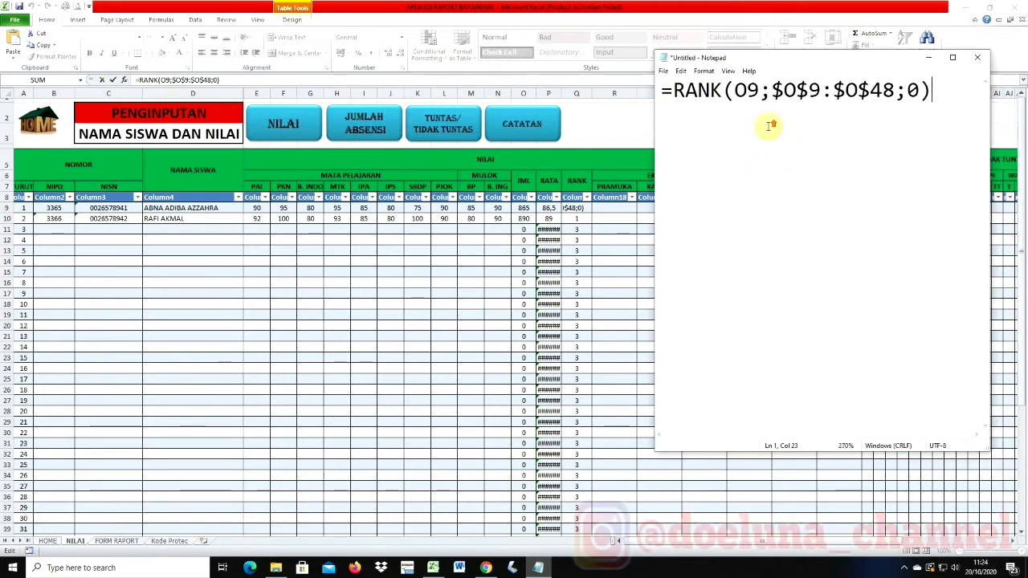
scroll(768, 126, up, 2)
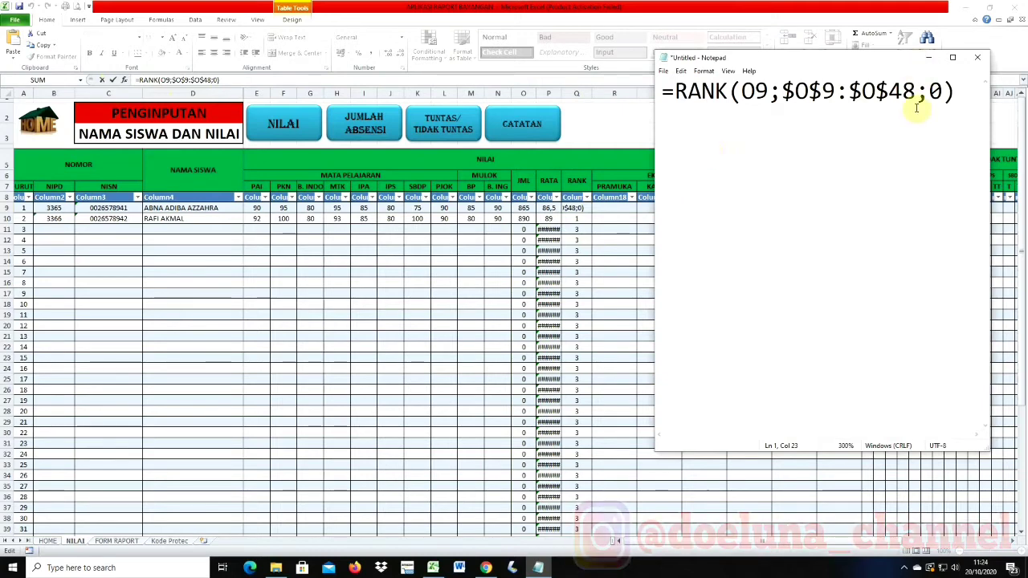
click(619, 212)
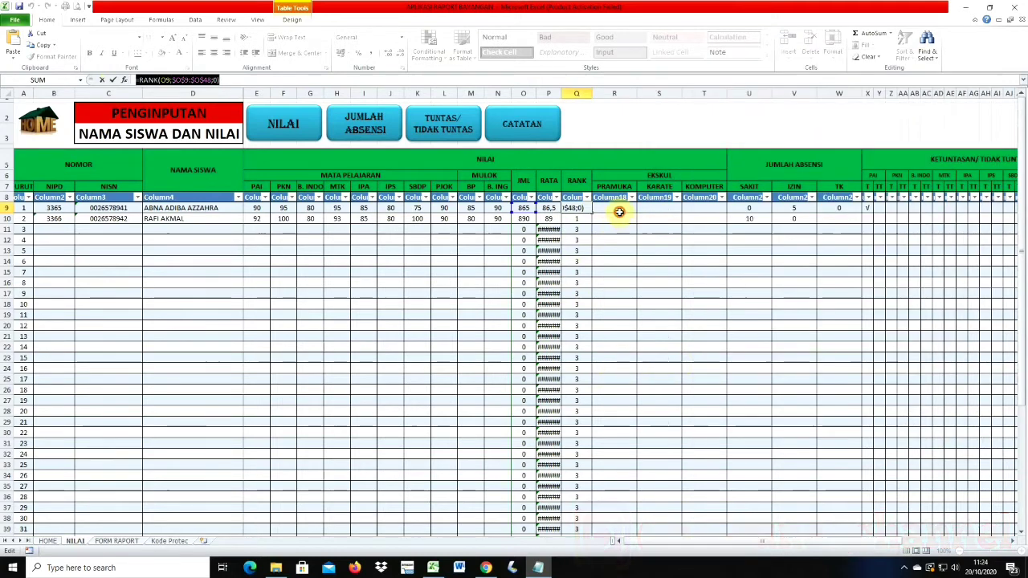
key(ctrl+Return)
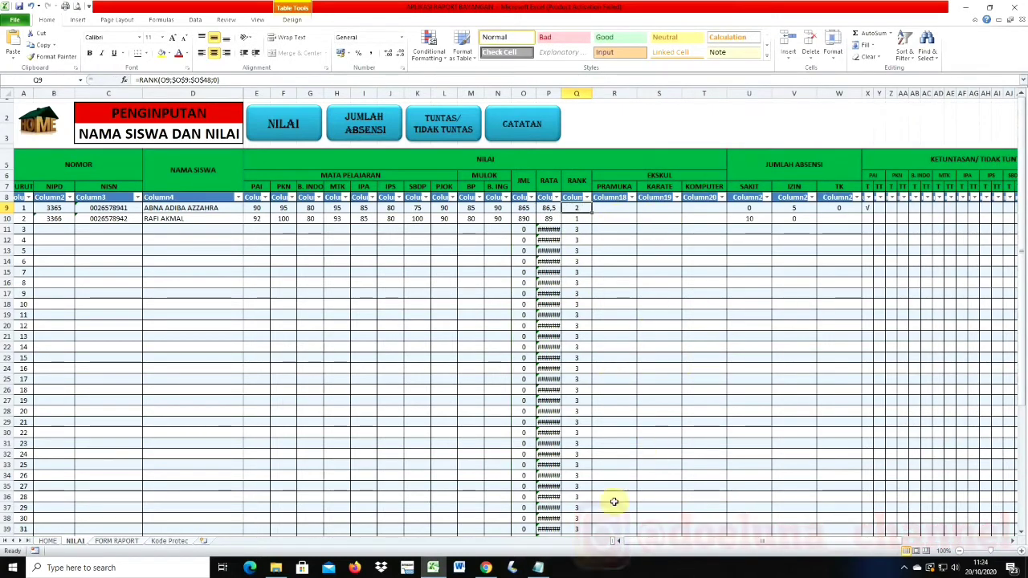
Highlight the O9 reference in the Notepad note, compare it with the sheet, then minimize Notepad
click(537, 568)
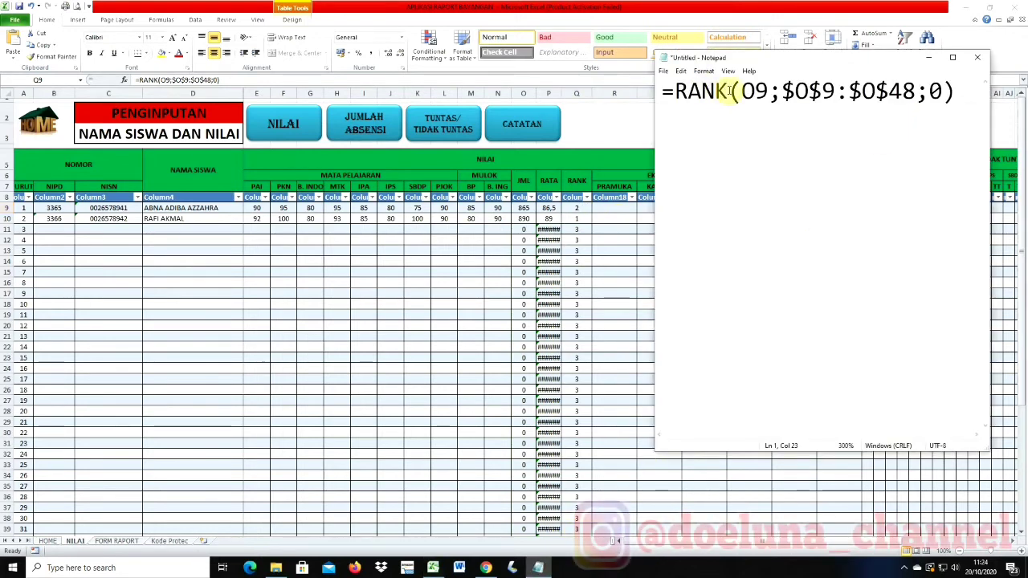
drag(739, 90, 767, 91)
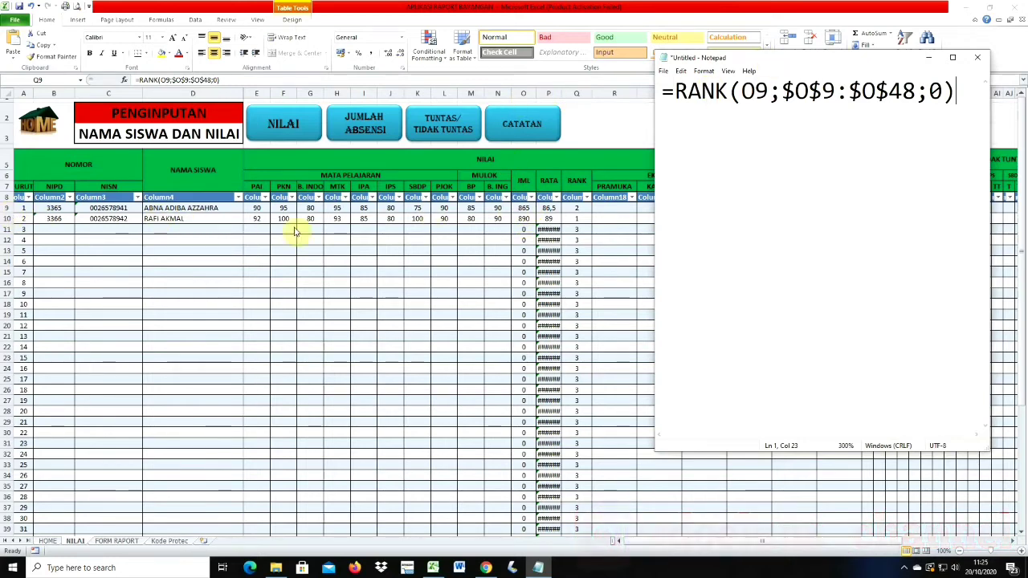
click(524, 210)
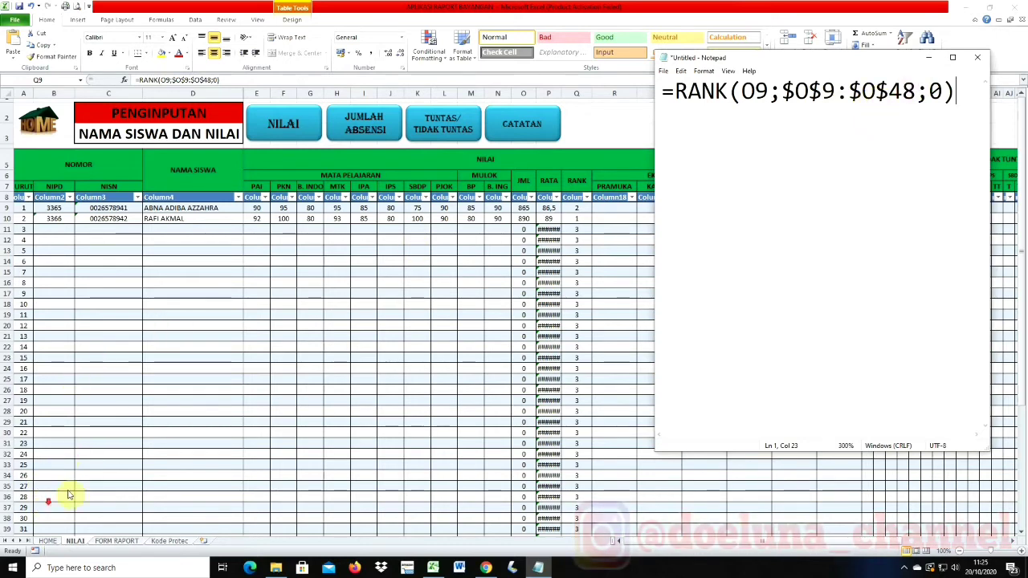
key(alt+Tab)
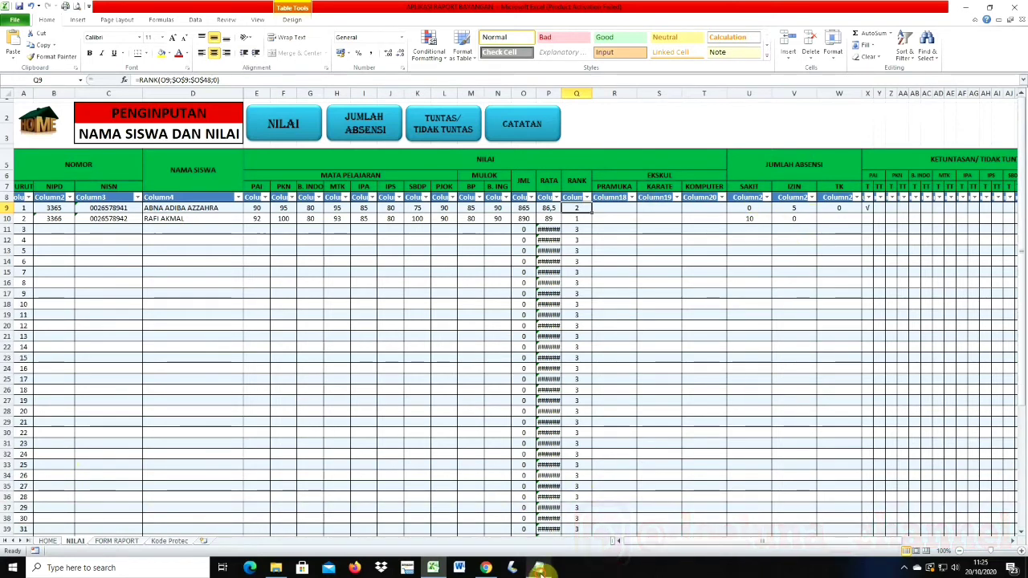
click(541, 570)
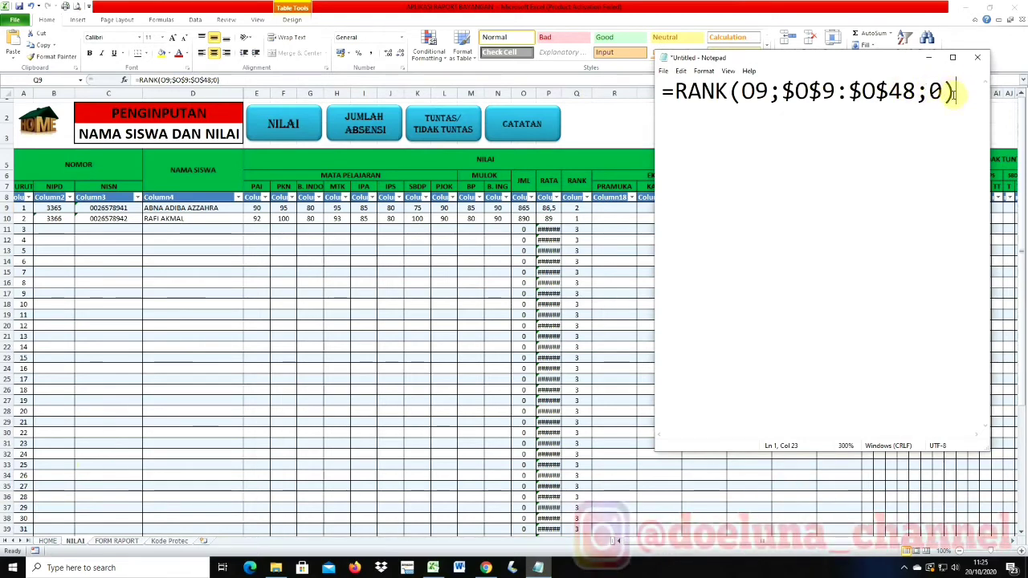
click(929, 57)
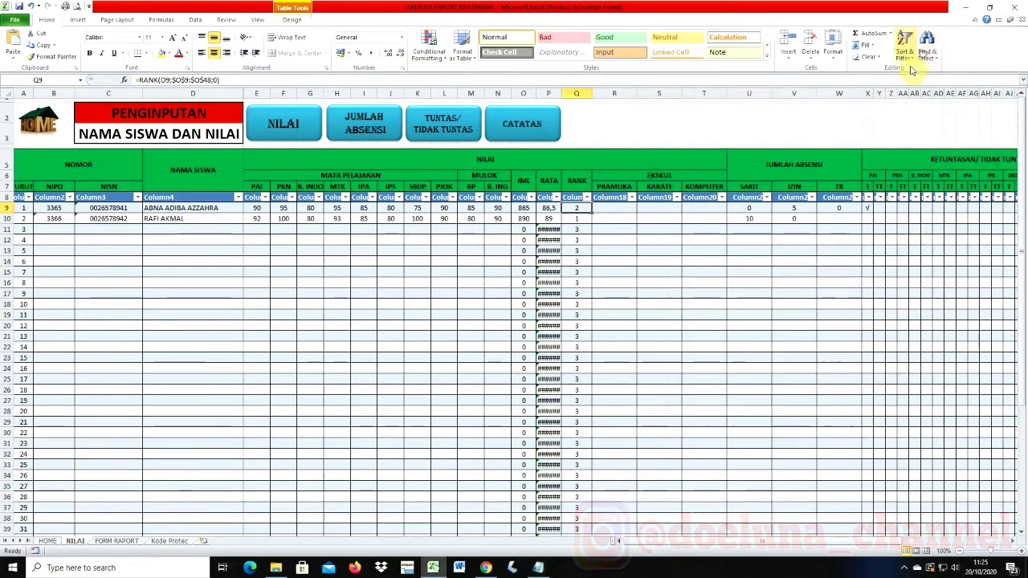
click(619, 208)
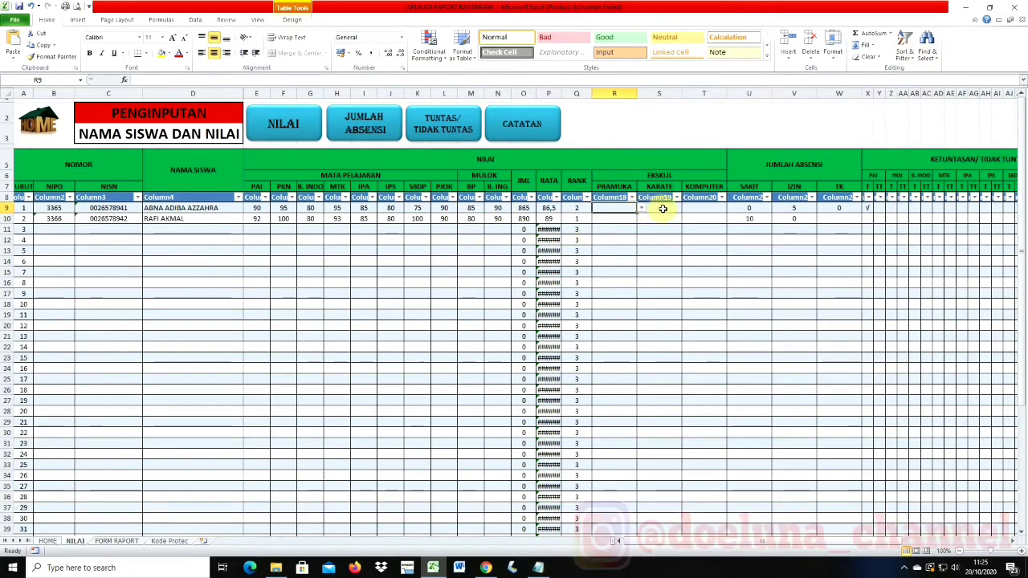
click(640, 208)
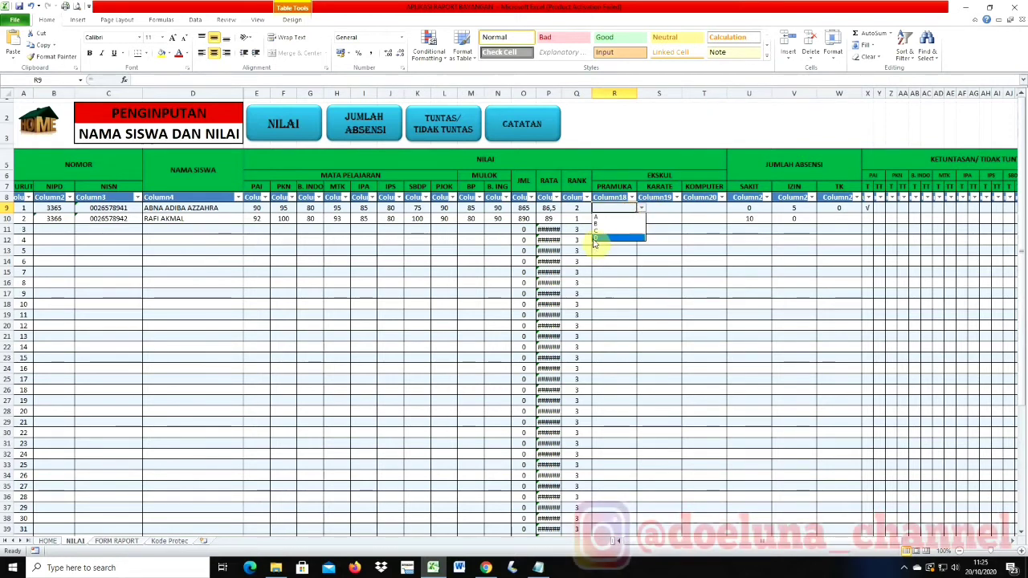
click(193, 20)
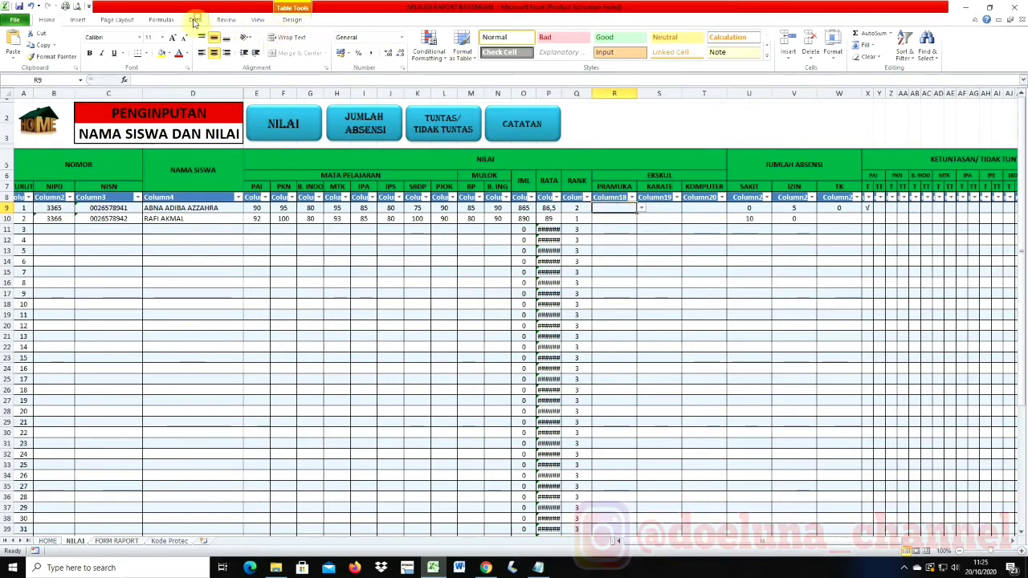
click(194, 21)
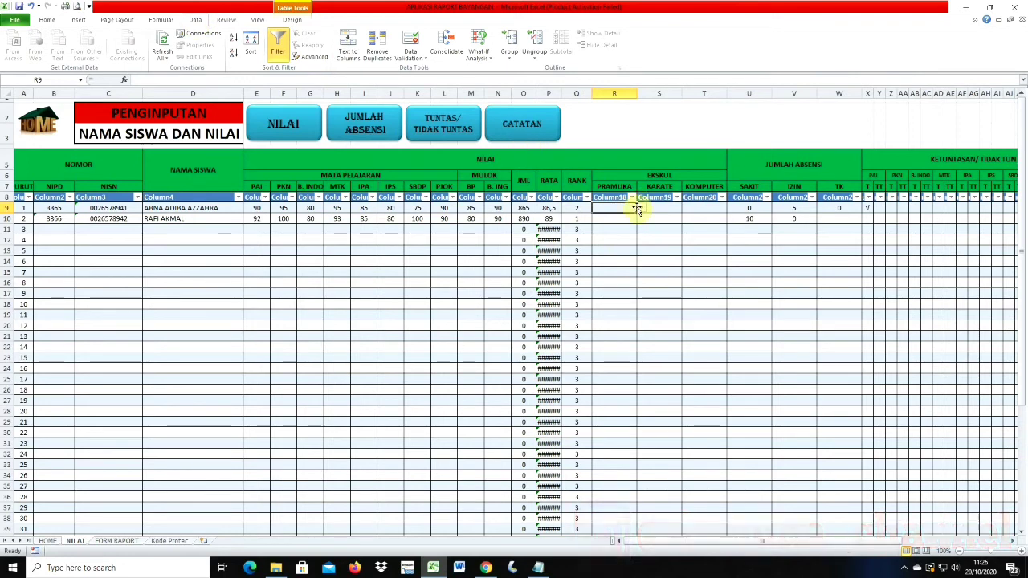
click(661, 222)
click(625, 207)
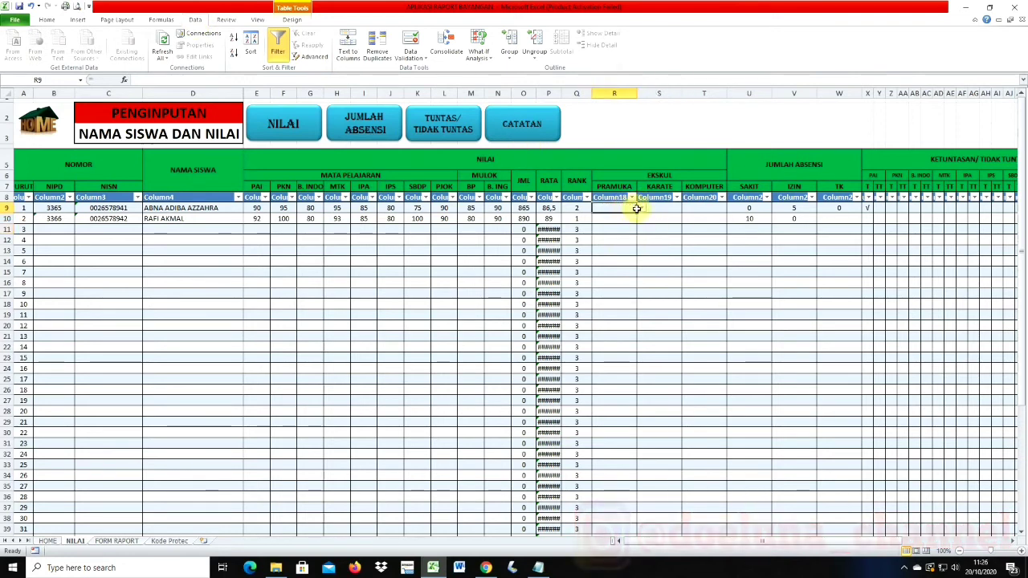
click(642, 209)
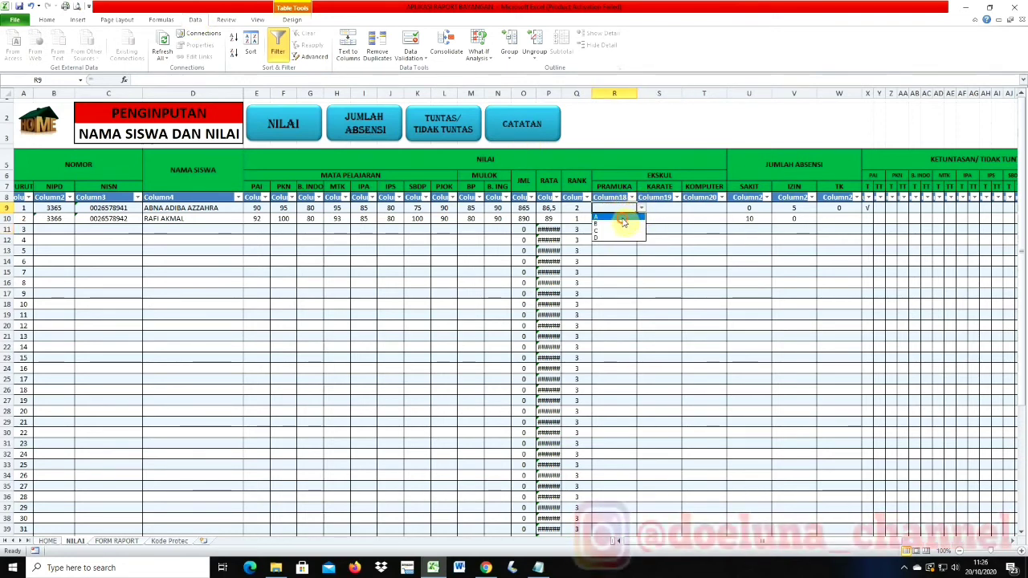
click(624, 221)
click(649, 252)
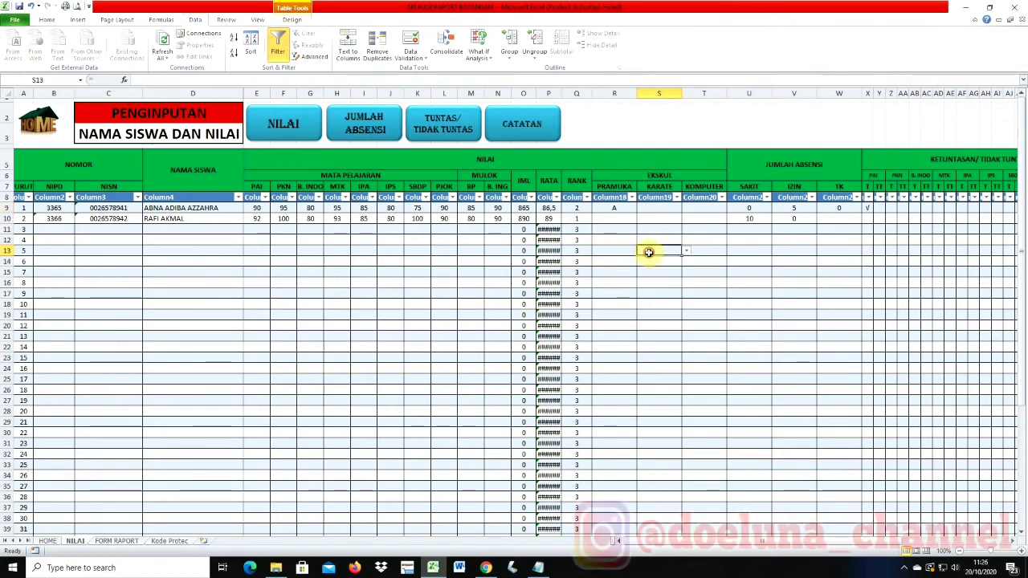
click(624, 209)
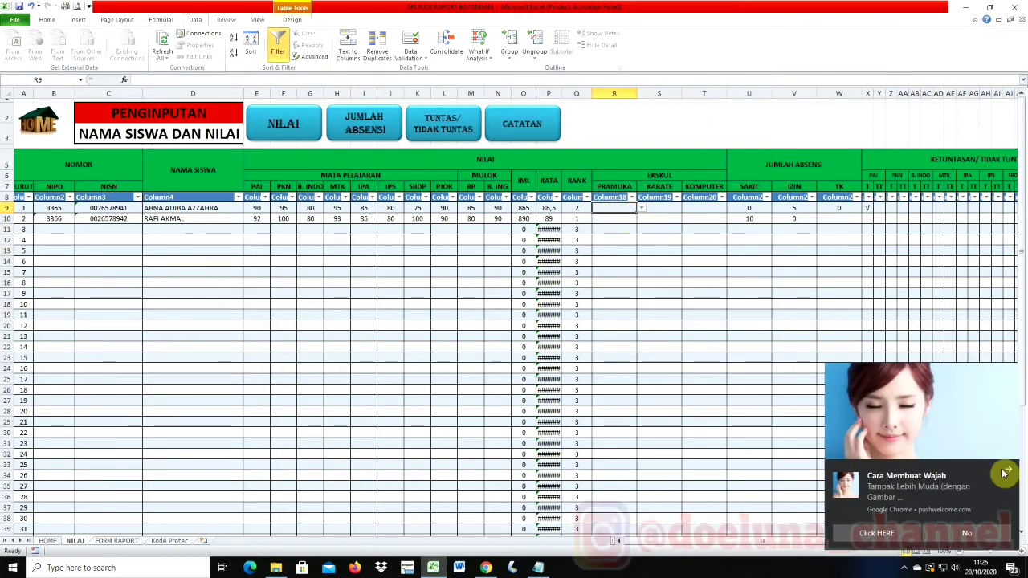
key(Delete)
click(1014, 467)
click(623, 210)
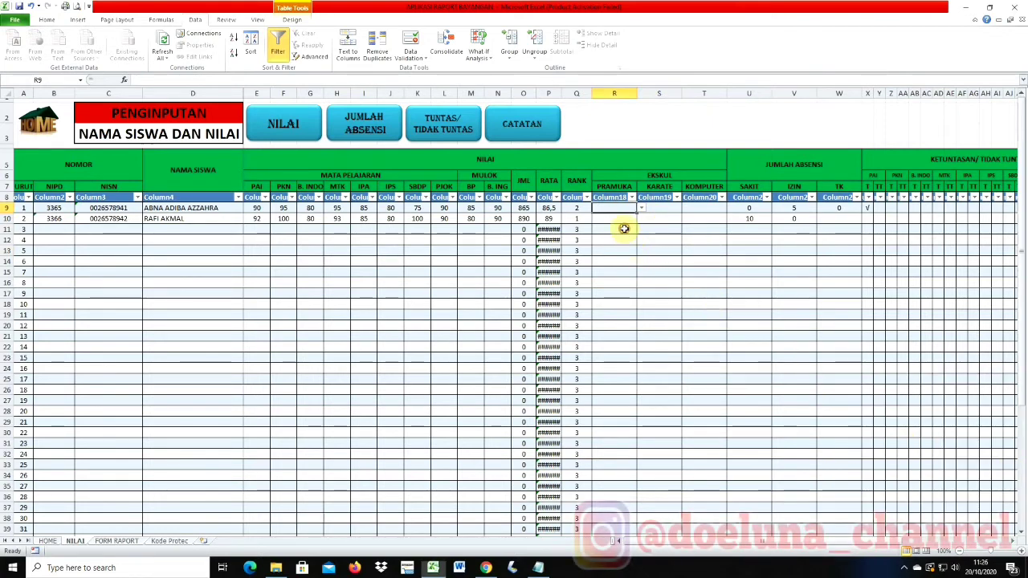
click(751, 208)
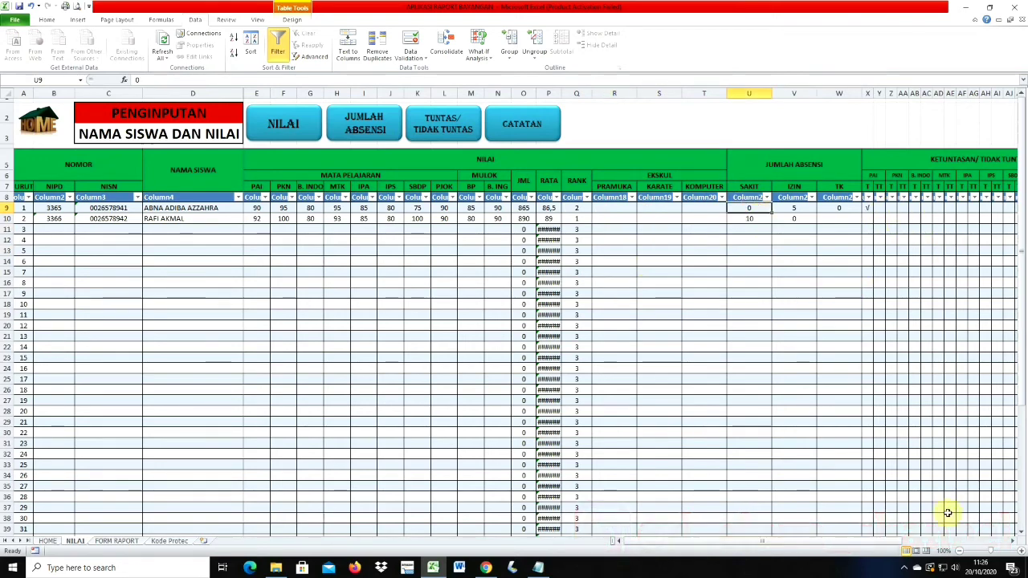
In the CATATAN section, set the first student's PAI TT to √ and clear its T mark
click(542, 132)
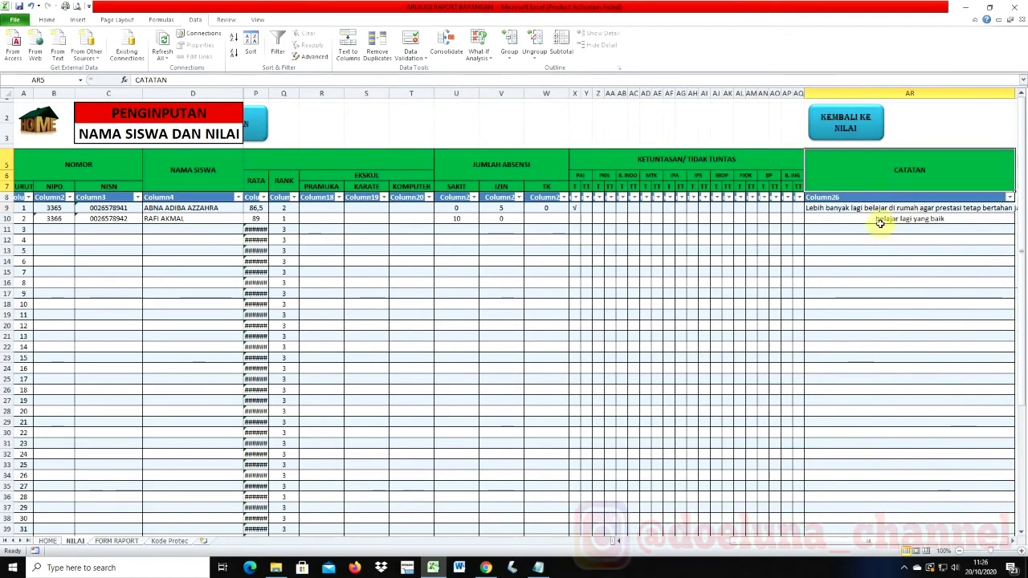
click(577, 217)
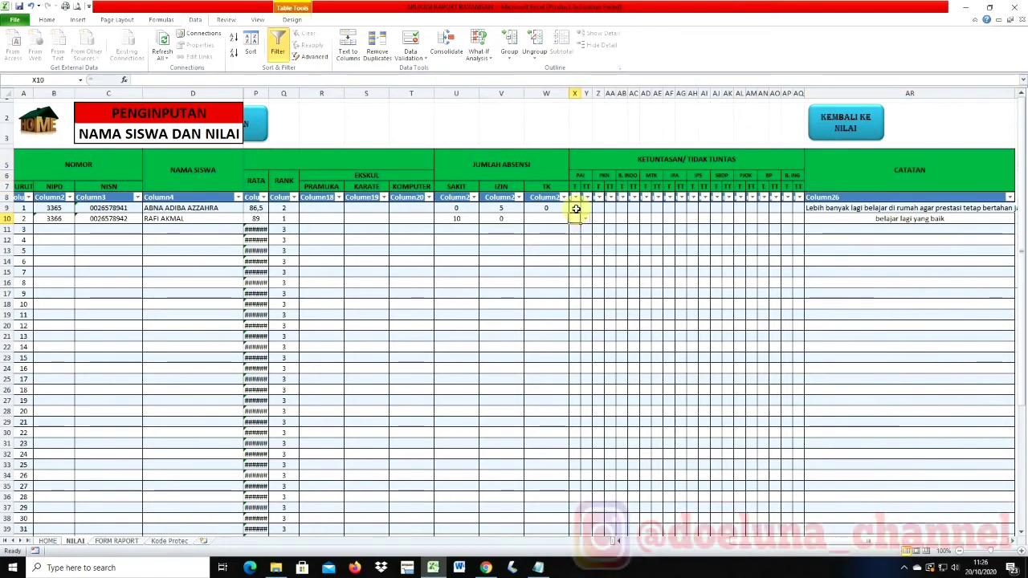
click(591, 209)
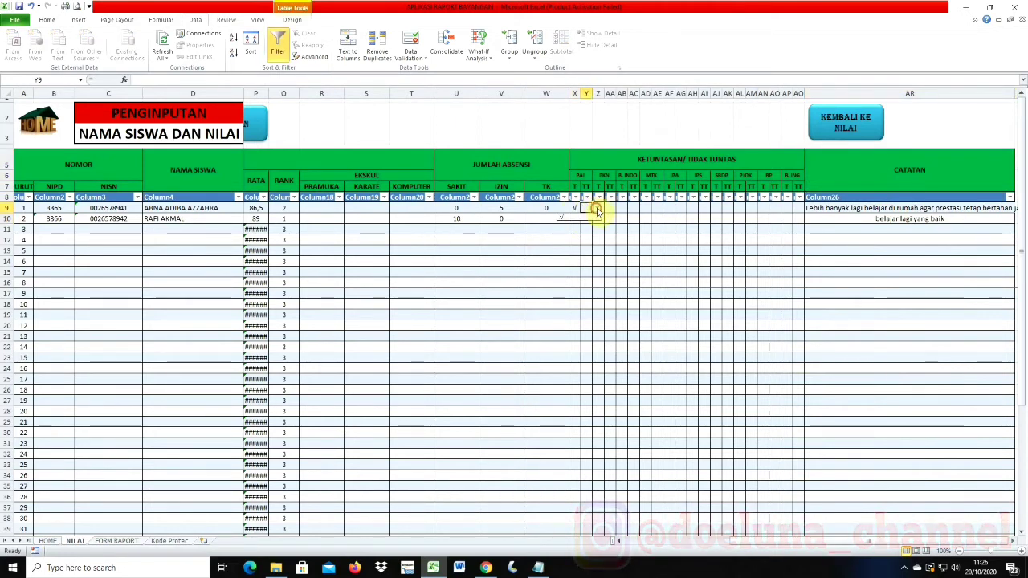
click(586, 218)
click(597, 229)
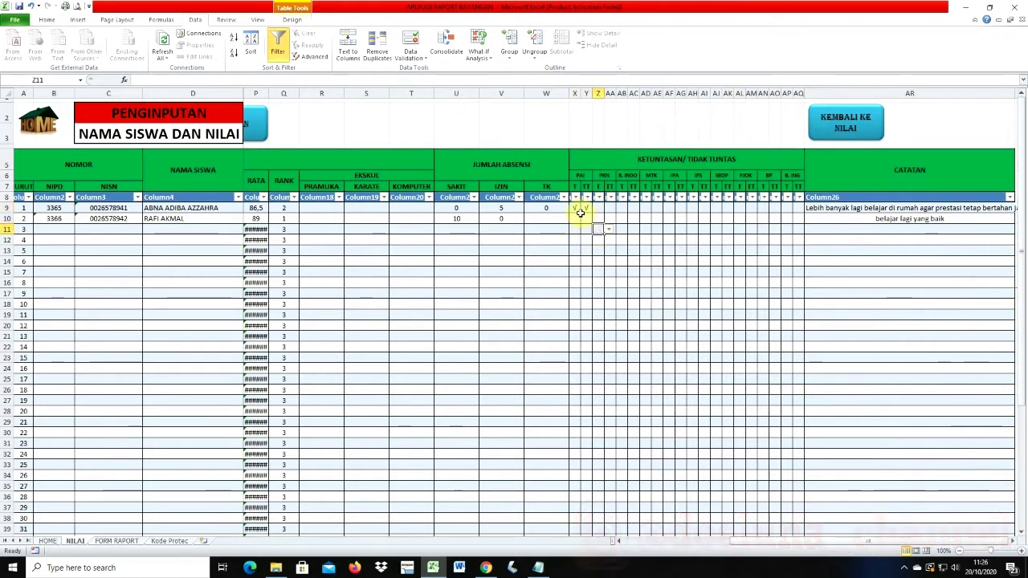
click(573, 209)
click(597, 229)
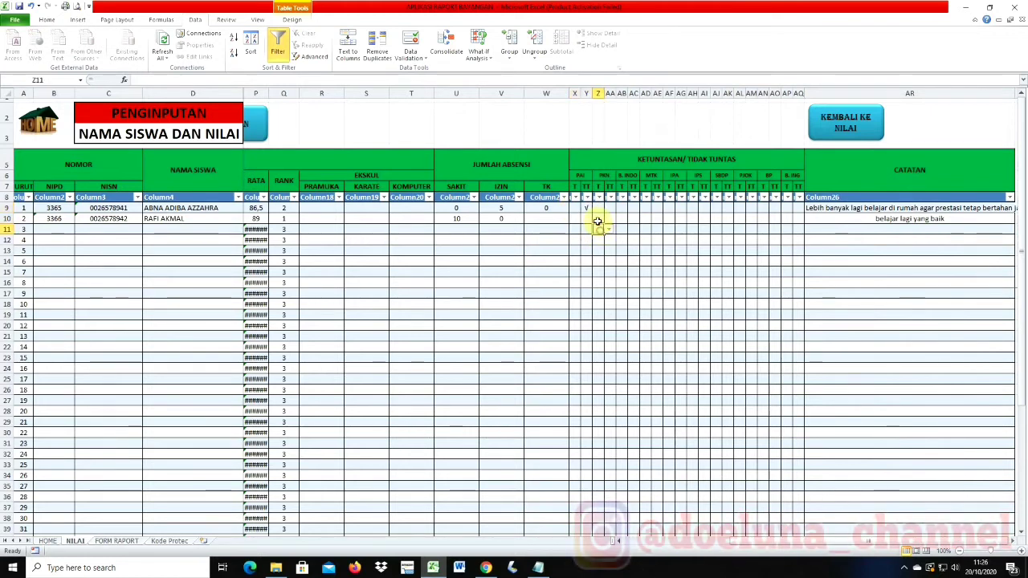
click(785, 538)
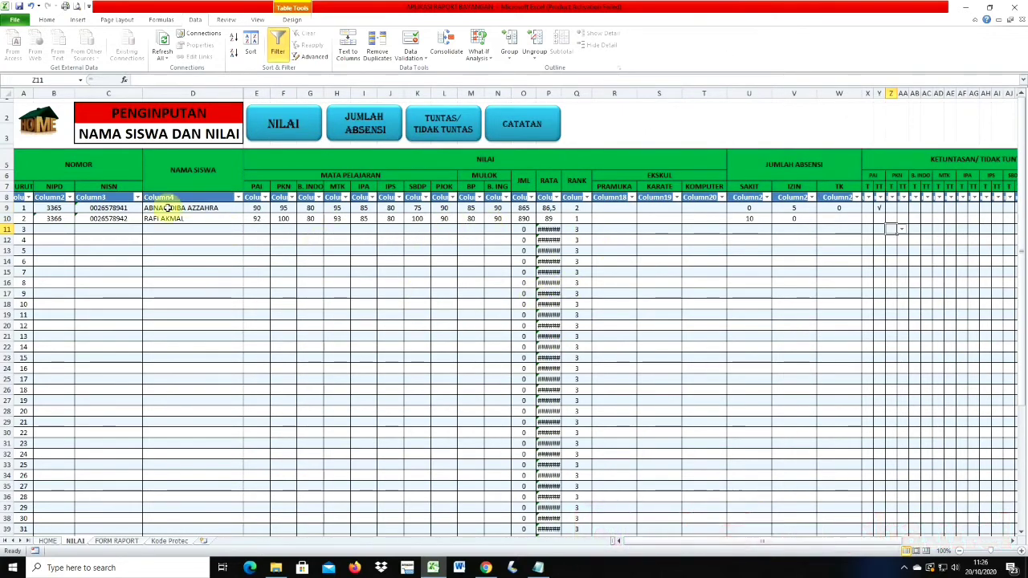
Select B9:N48 together with R9:AR48, the editable input cells for every student
mouse_move(46, 207)
mouse_down()
mouse_move(497, 373)
mouse_move(498, 544)
mouse_move(493, 523)
mouse_up()
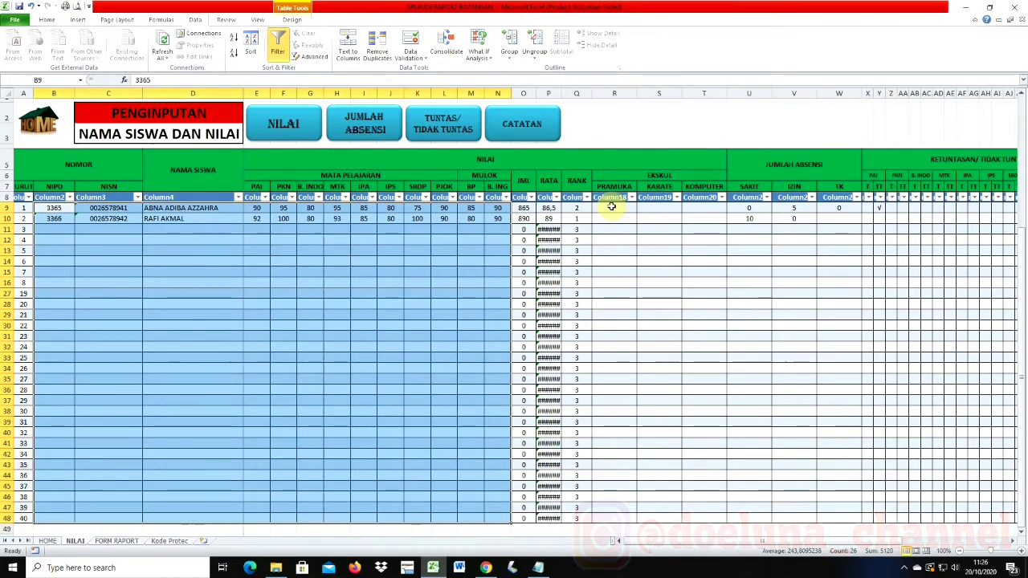
mouse_move(612, 208)
mouse_down()
mouse_move(931, 526)
mouse_move(897, 475)
mouse_up()
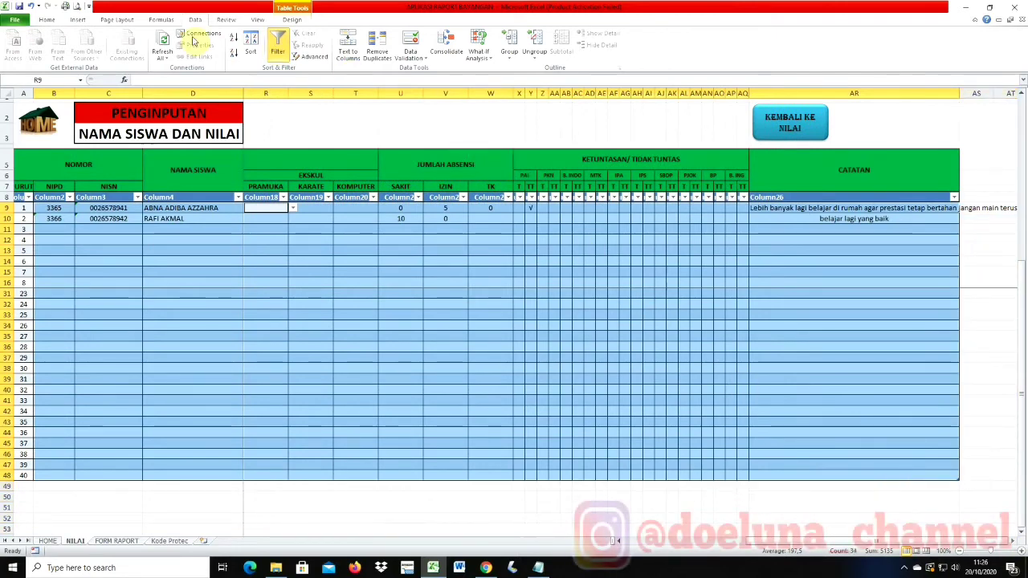
click(46, 20)
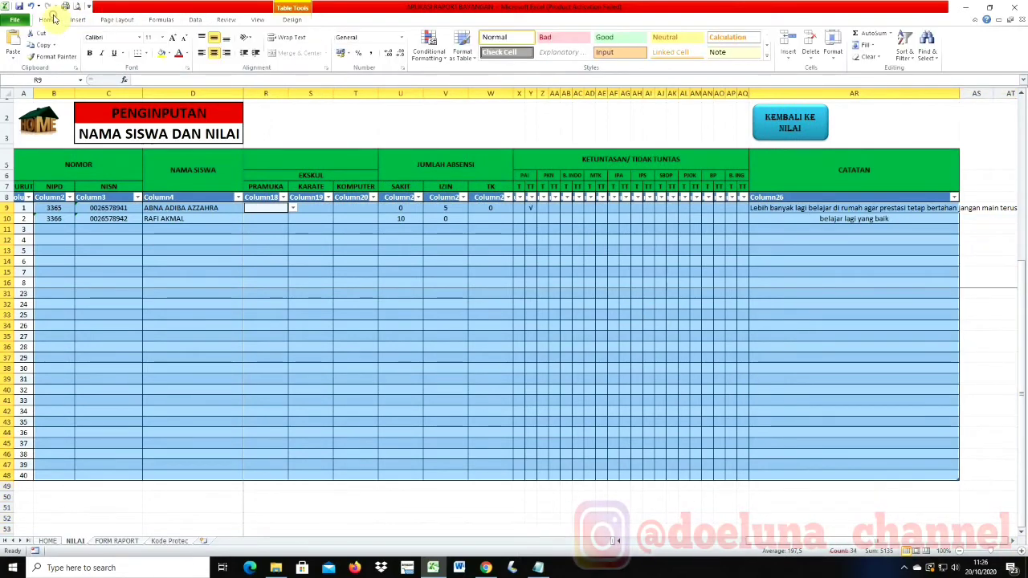
click(163, 20)
click(195, 19)
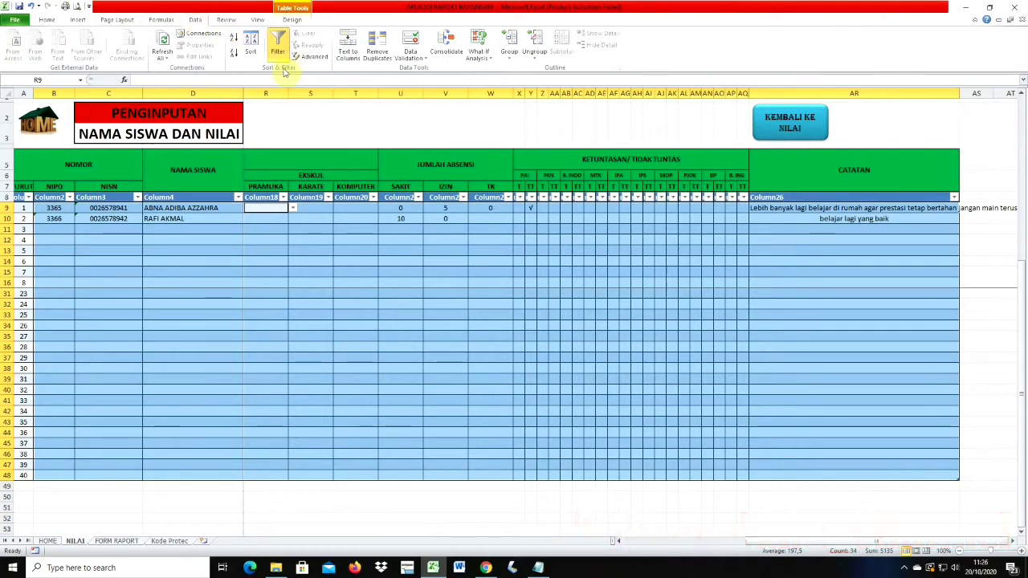
click(160, 19)
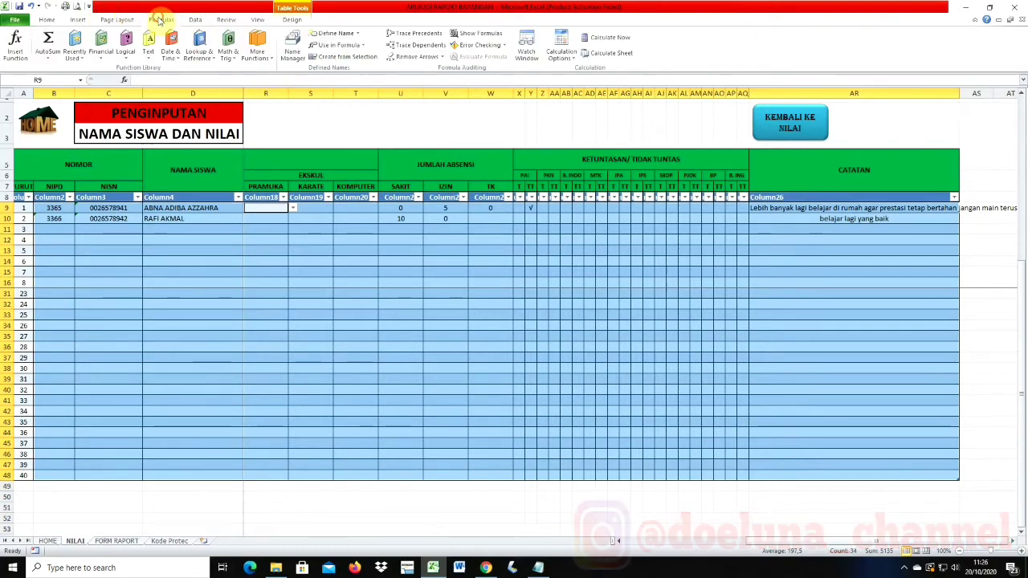
click(225, 20)
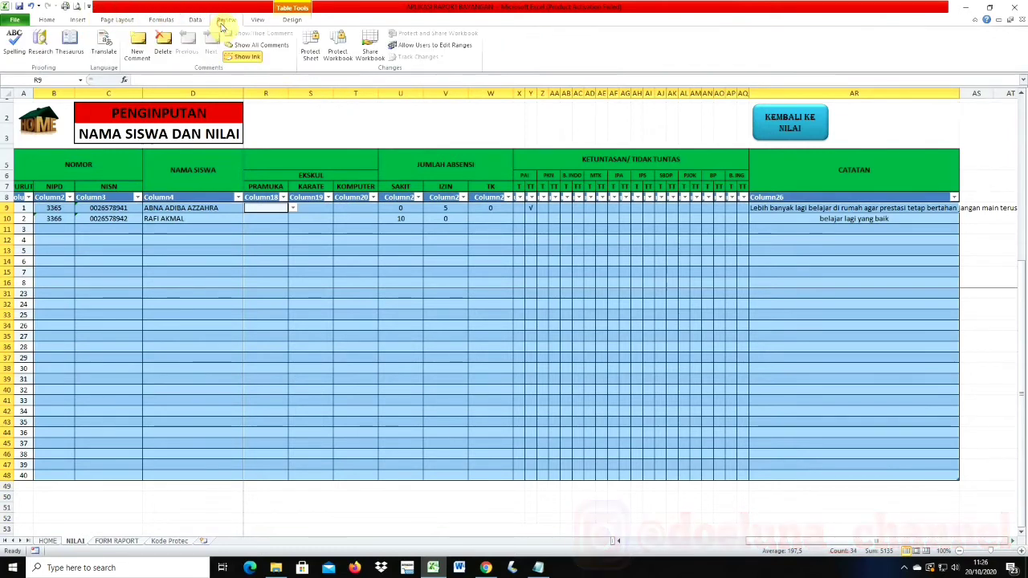
Protect the NILAI sheet with a confirmed password, allowing selection of unlocked cells
click(311, 46)
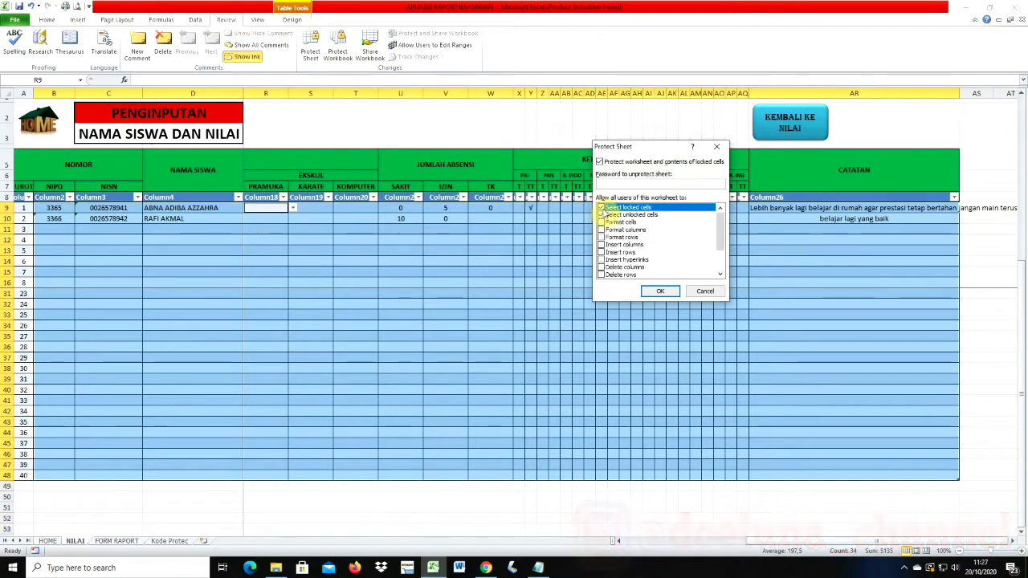
click(642, 215)
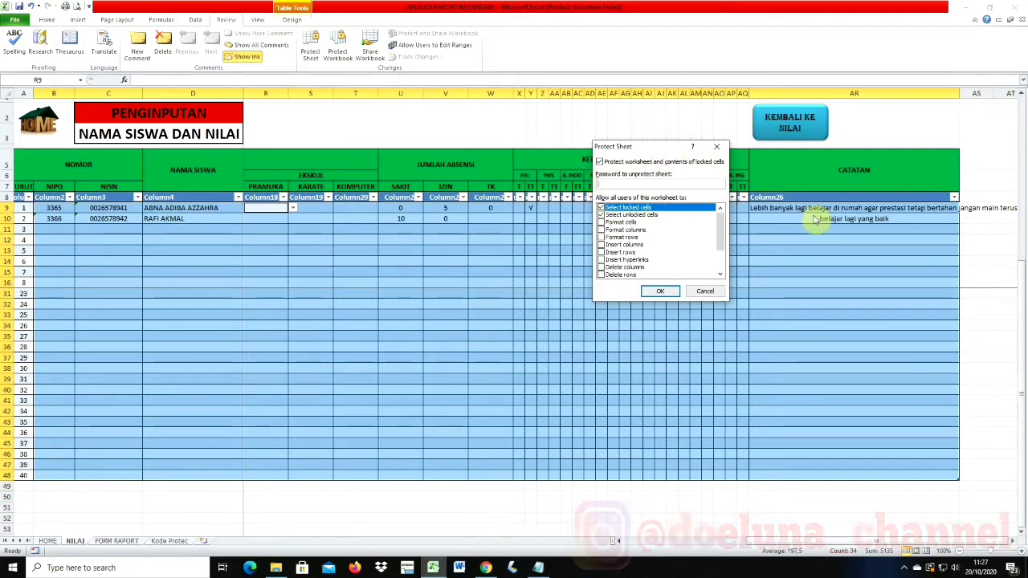
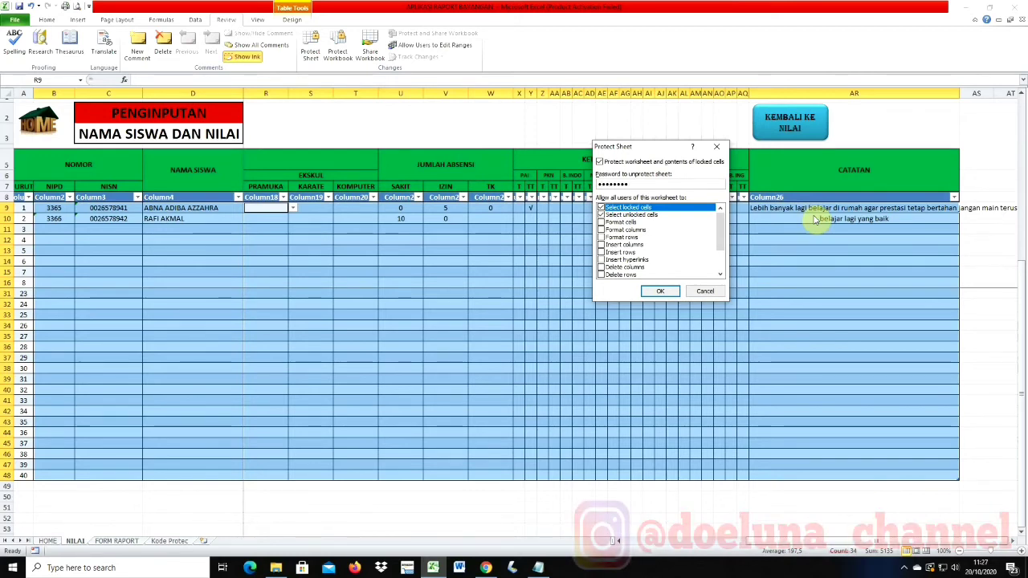
key(Return)
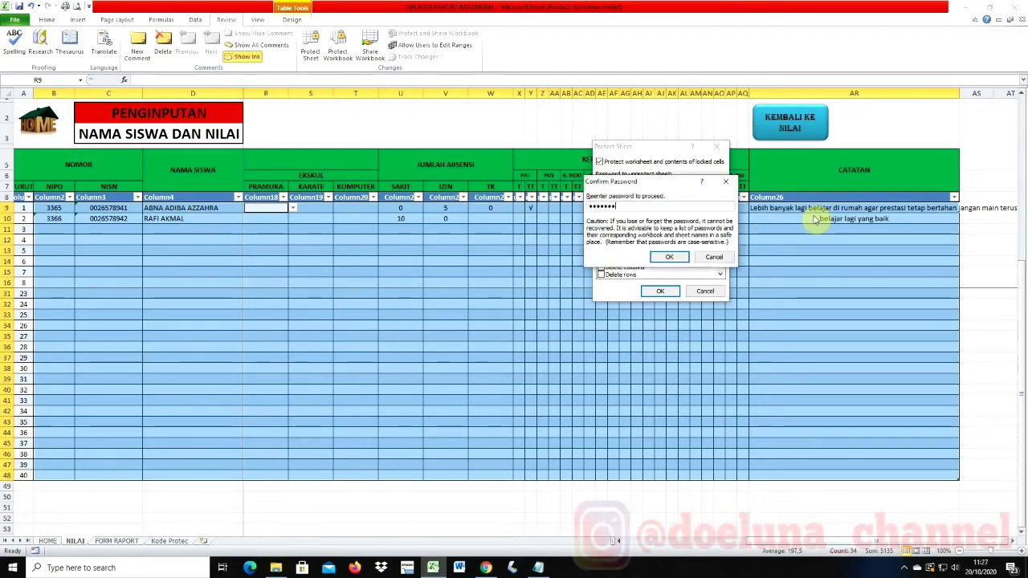
key(Return)
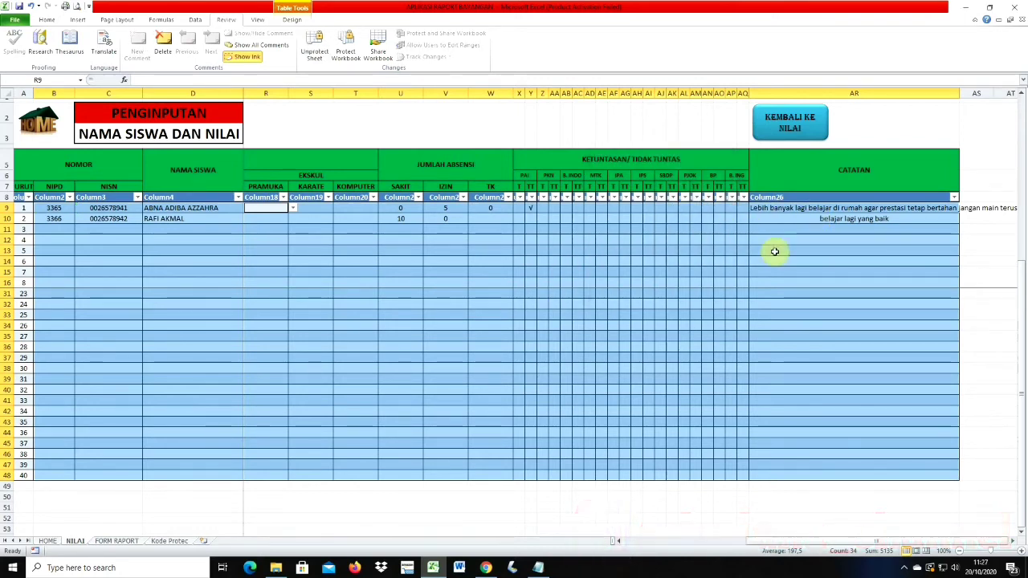
click(787, 129)
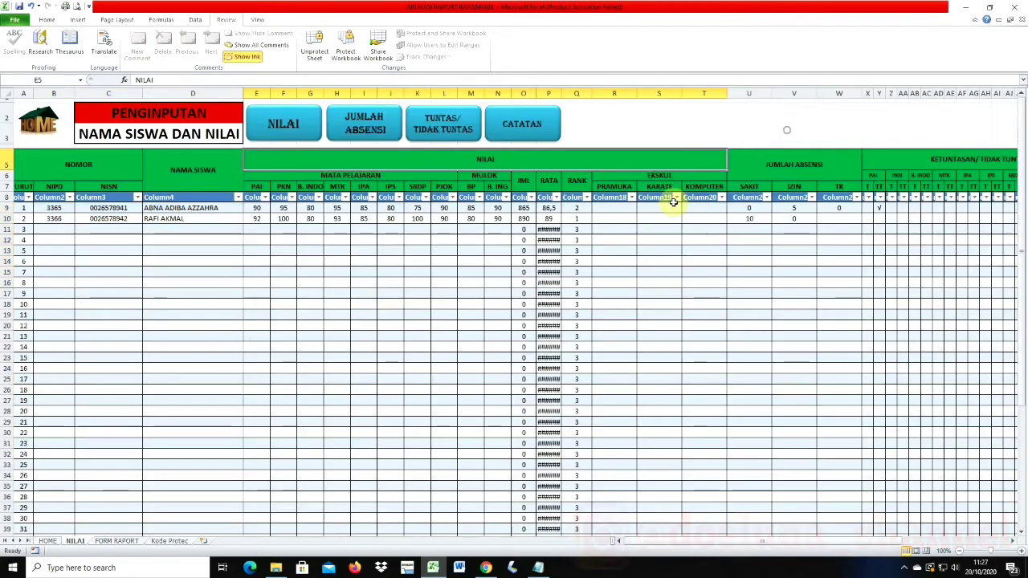
double_click(341, 230)
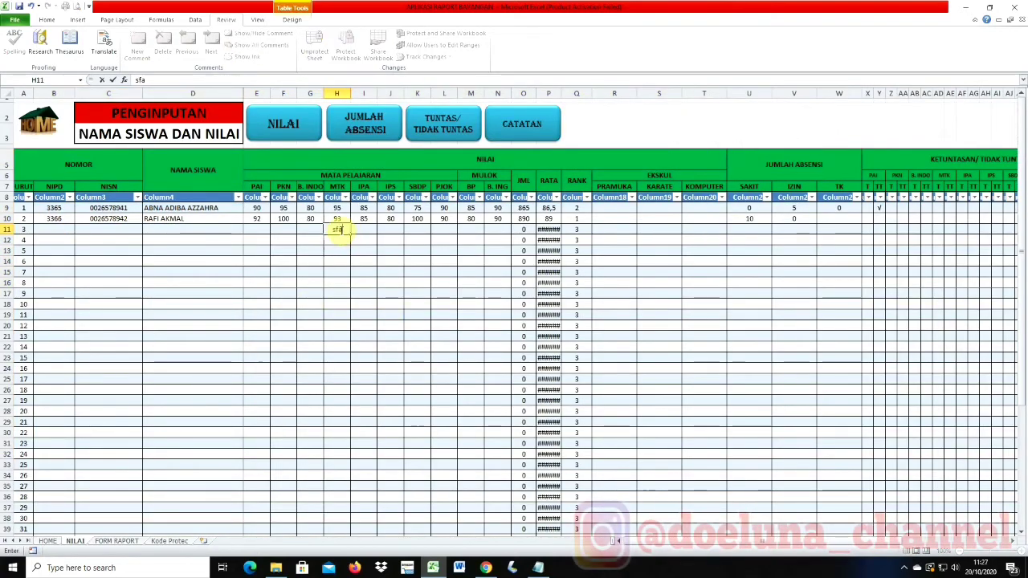
key(BackSpace)
key(BackSpace)
key(BackSpace)
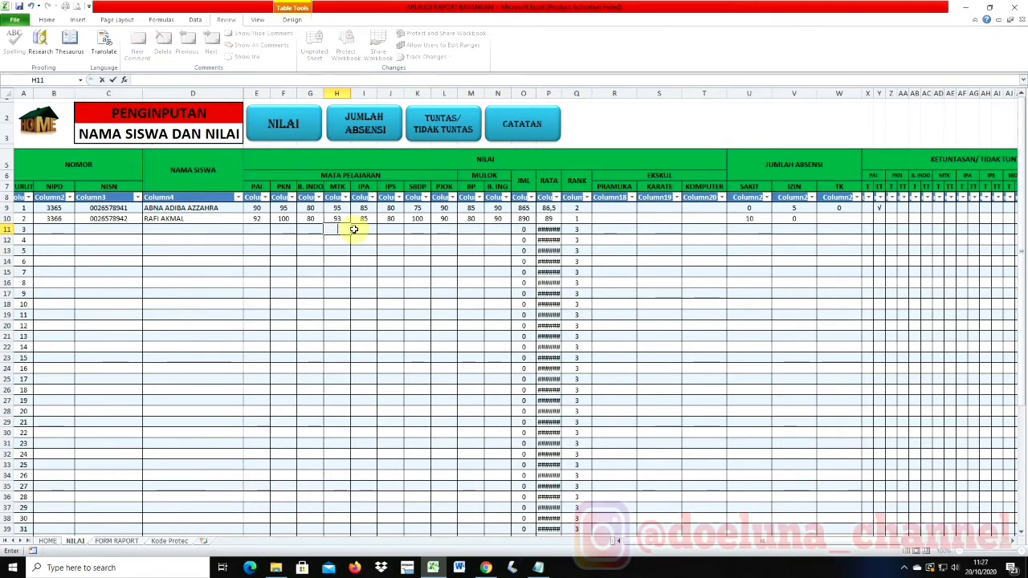
key(Return)
double_click(523, 218)
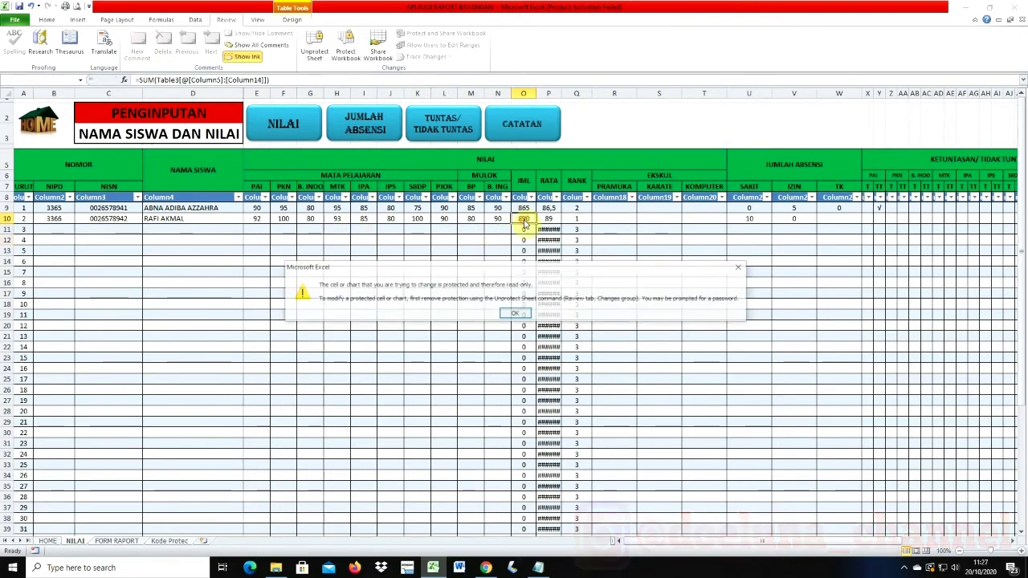
click(527, 313)
click(523, 230)
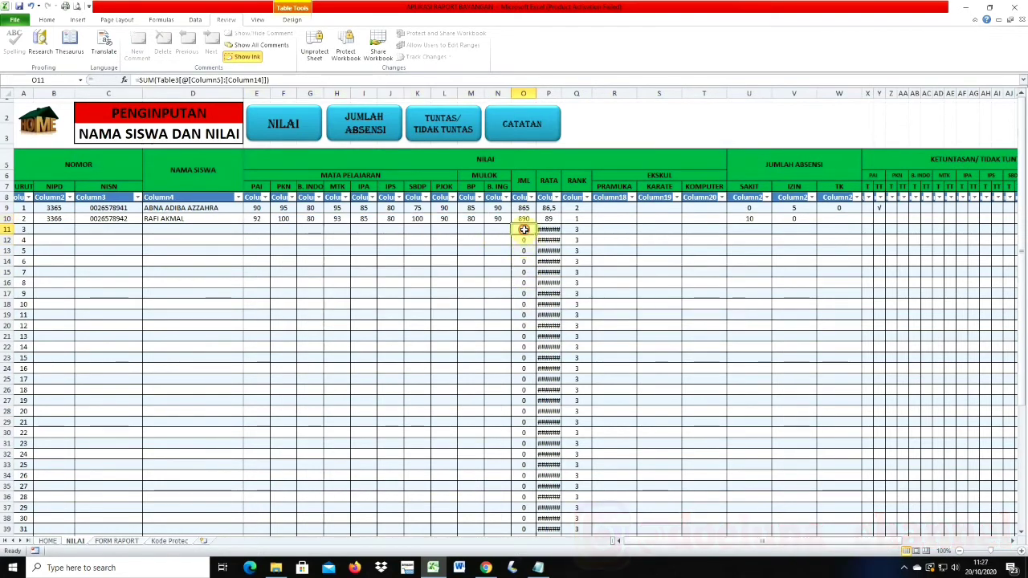
double_click(524, 230)
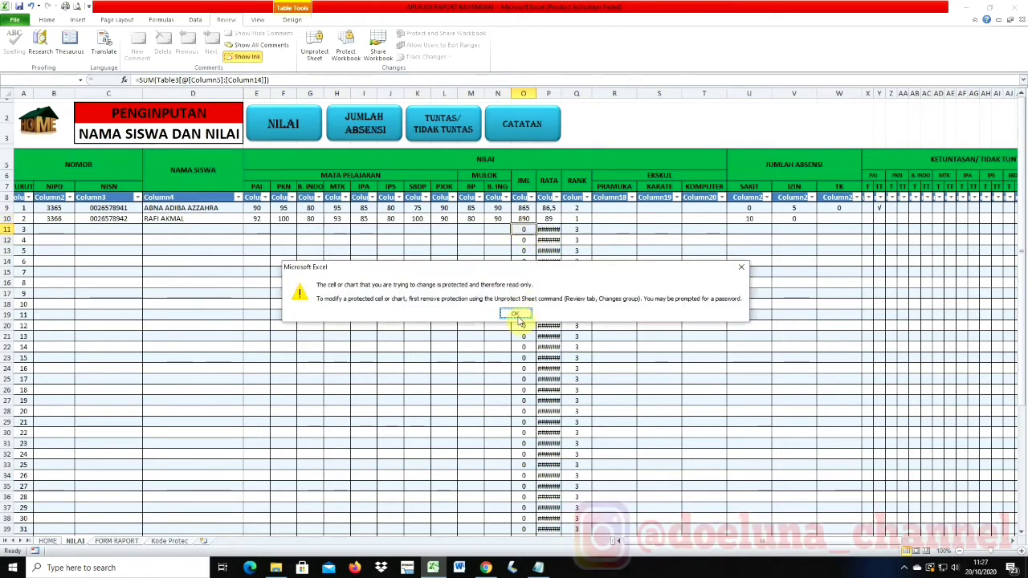
click(518, 314)
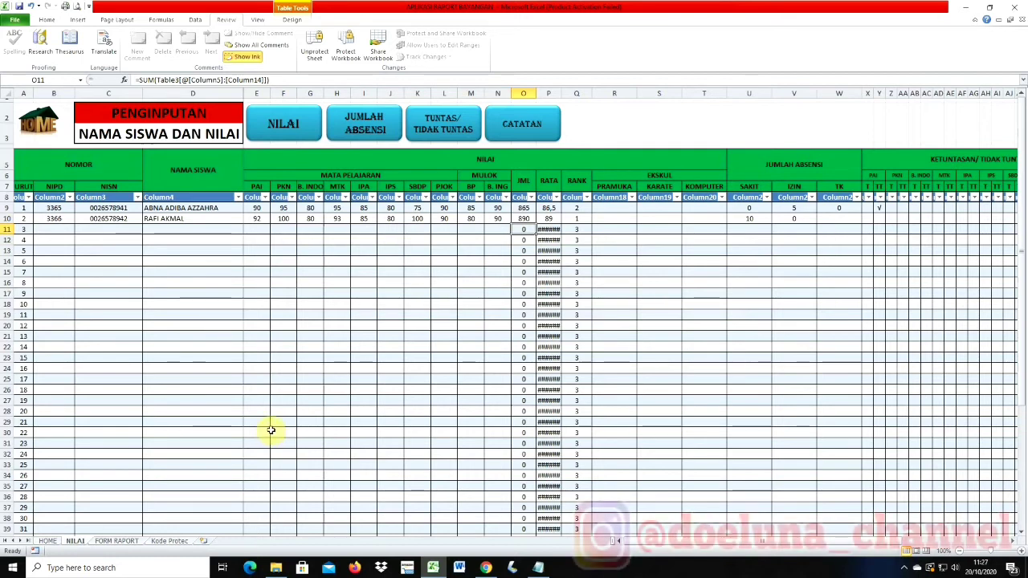
click(304, 139)
click(388, 132)
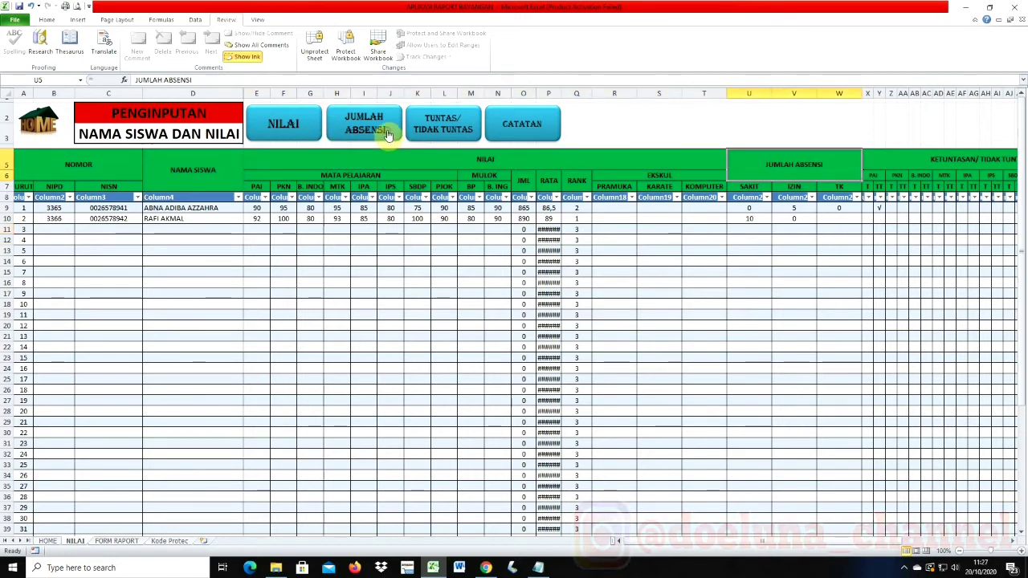
click(441, 129)
click(455, 126)
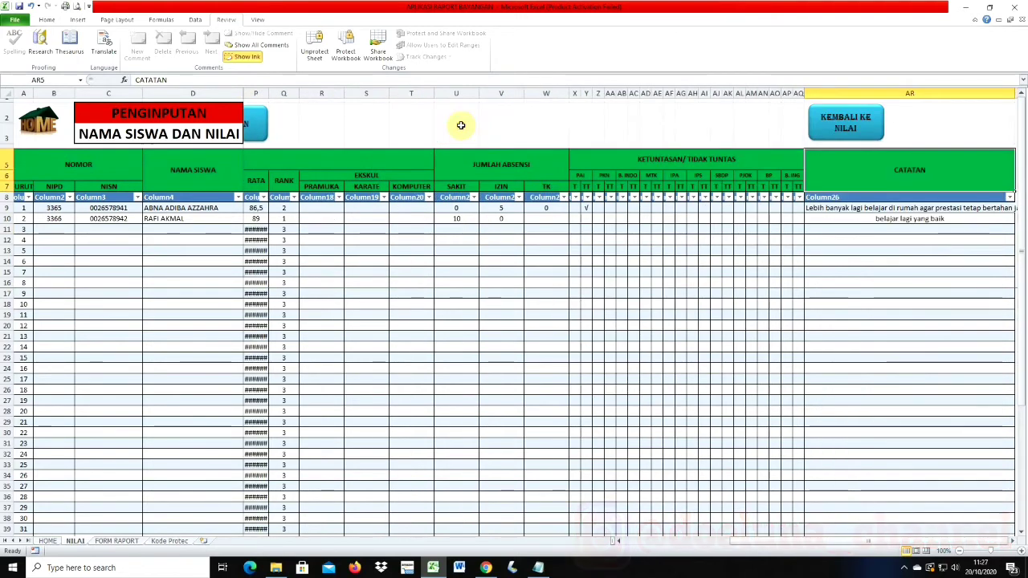
click(869, 126)
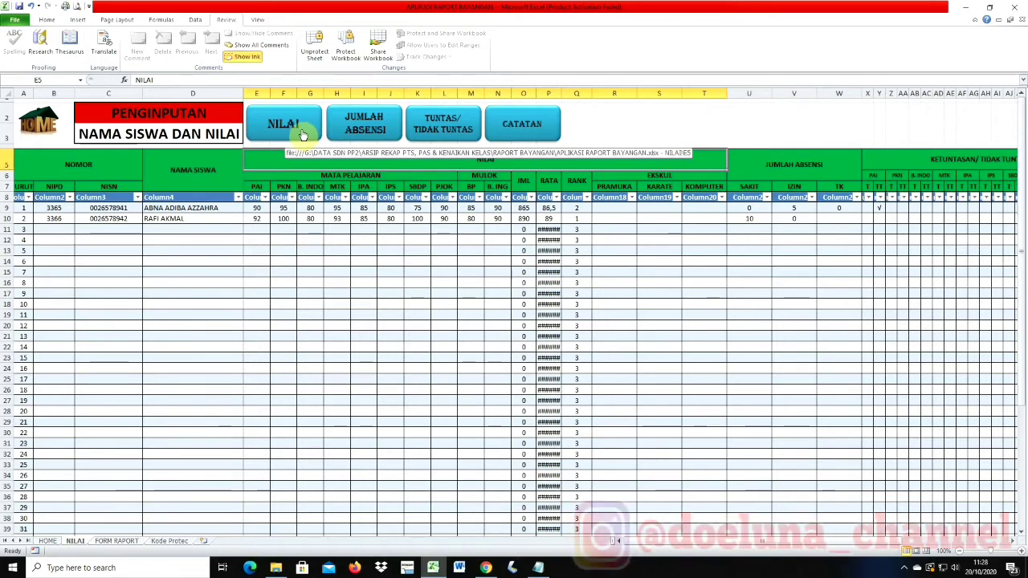
click(613, 132)
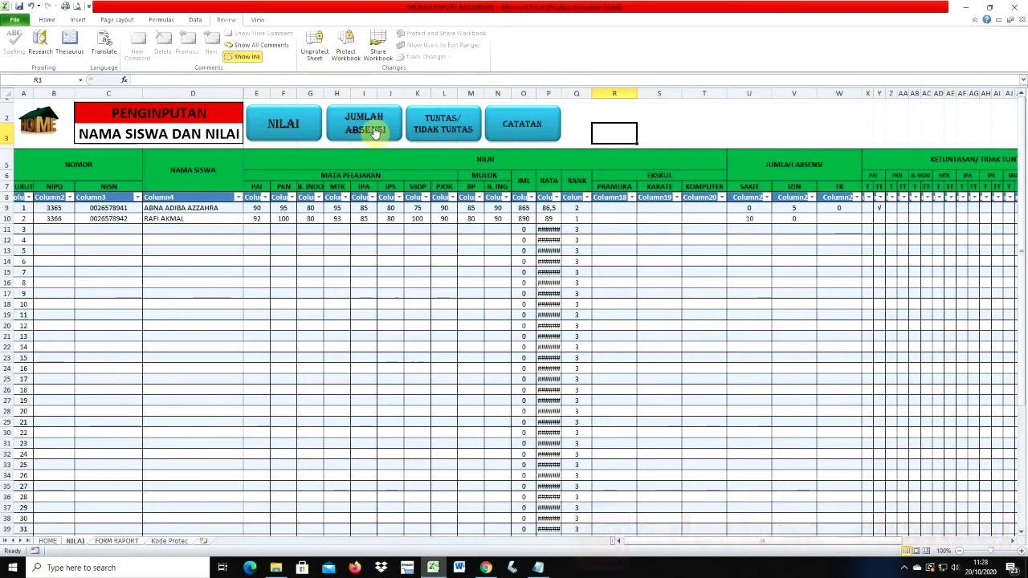
Use Unprotect Sheet on the Review tab and enter the sheet's password to unlock NILAI
click(316, 48)
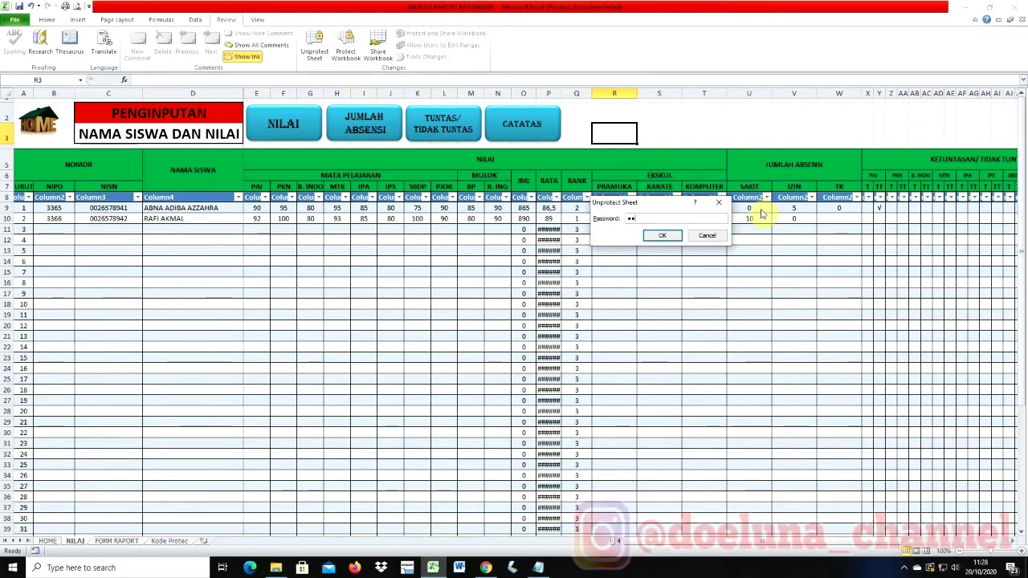
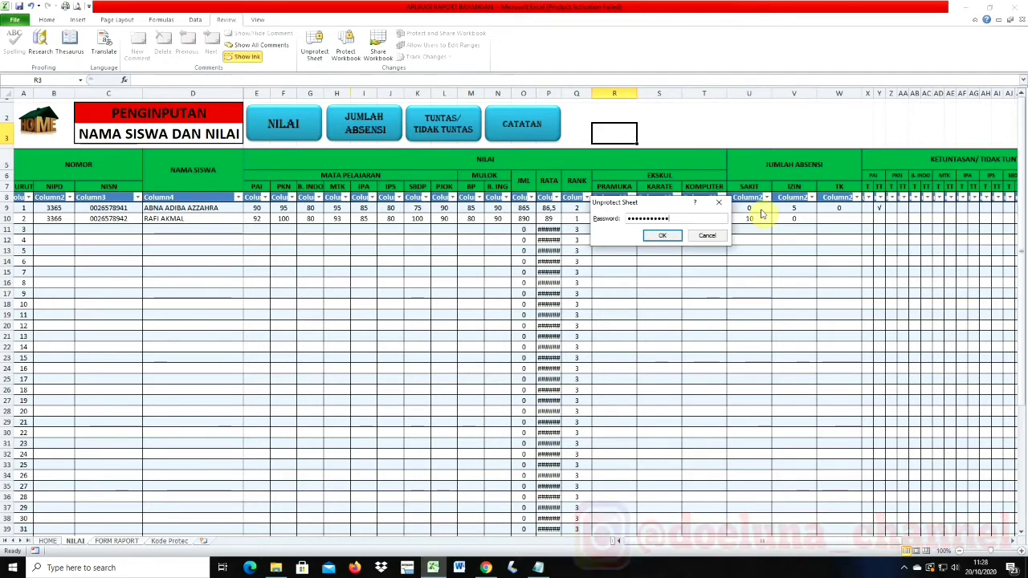
key(Return)
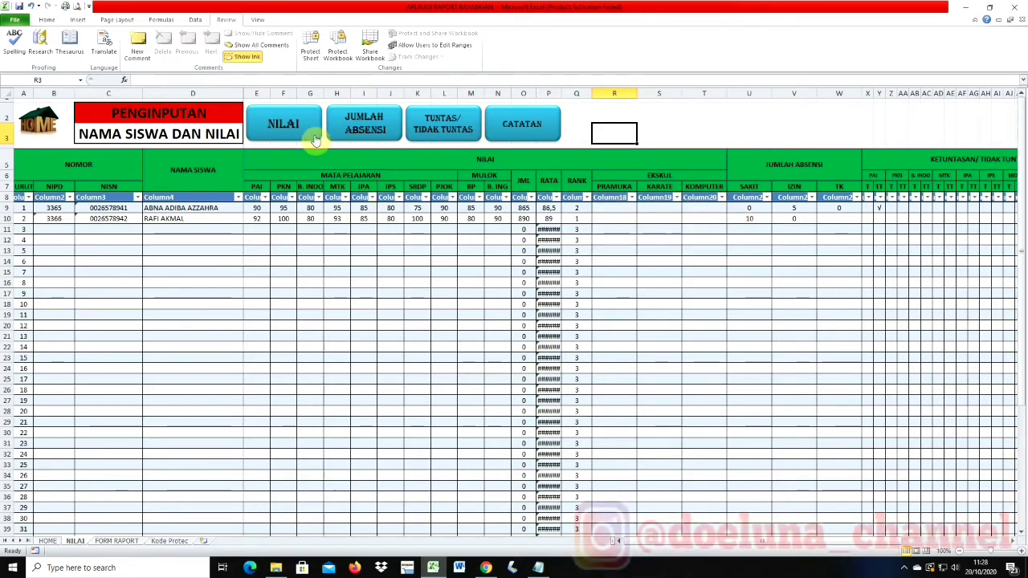
Draw an oval shape in the empty space near R2
click(48, 19)
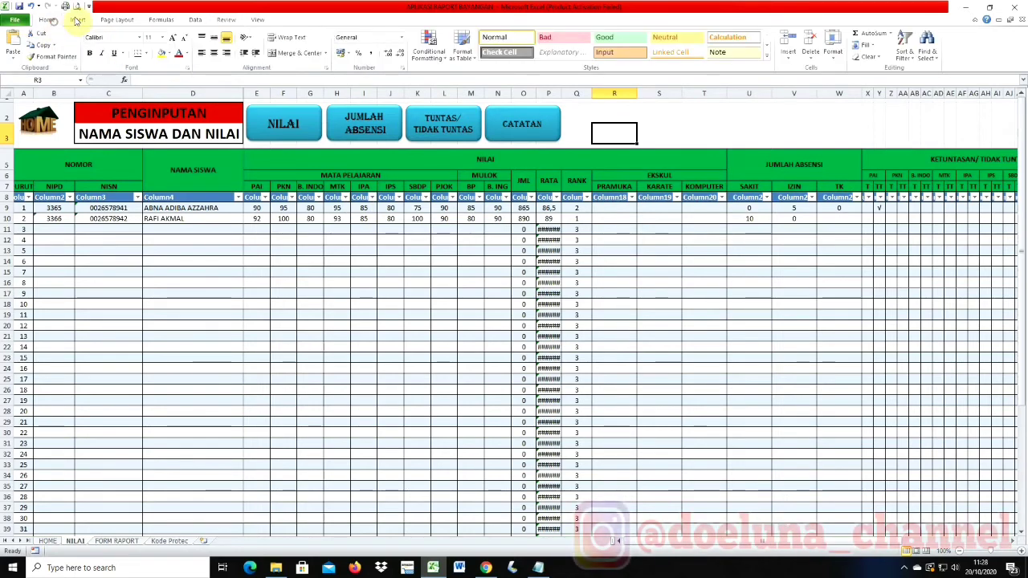
click(77, 19)
click(116, 44)
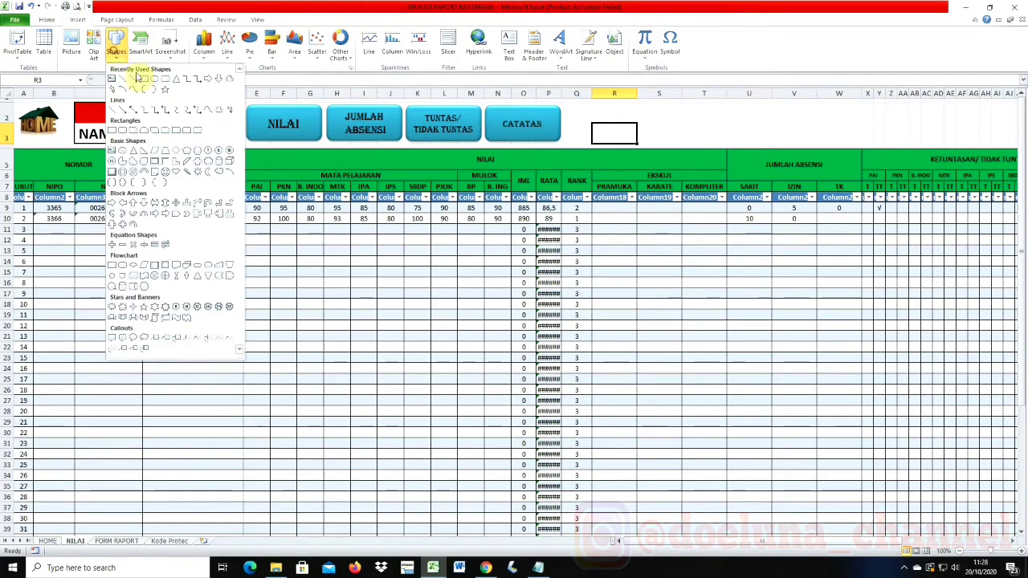
click(155, 81)
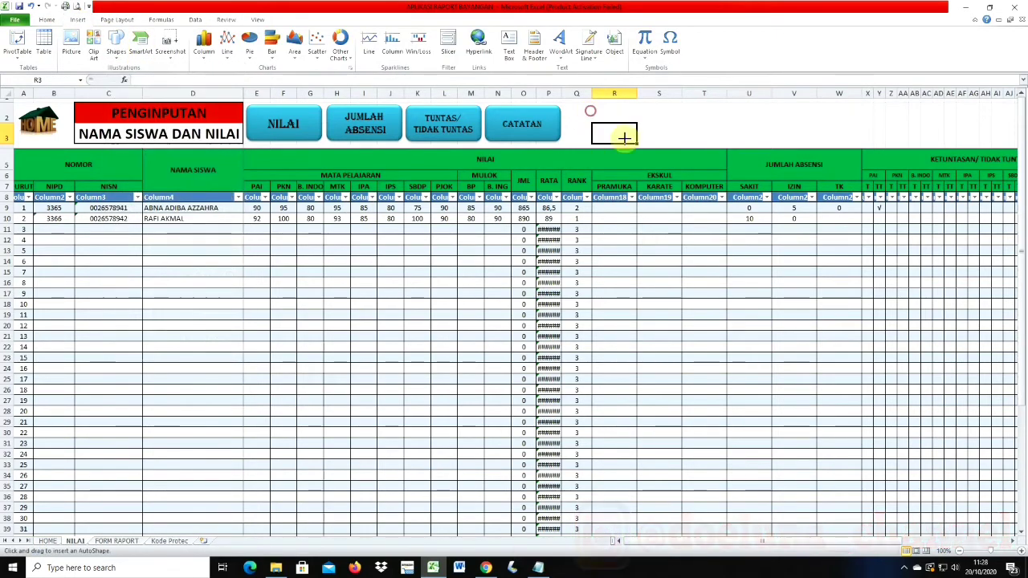
drag(592, 113, 663, 135)
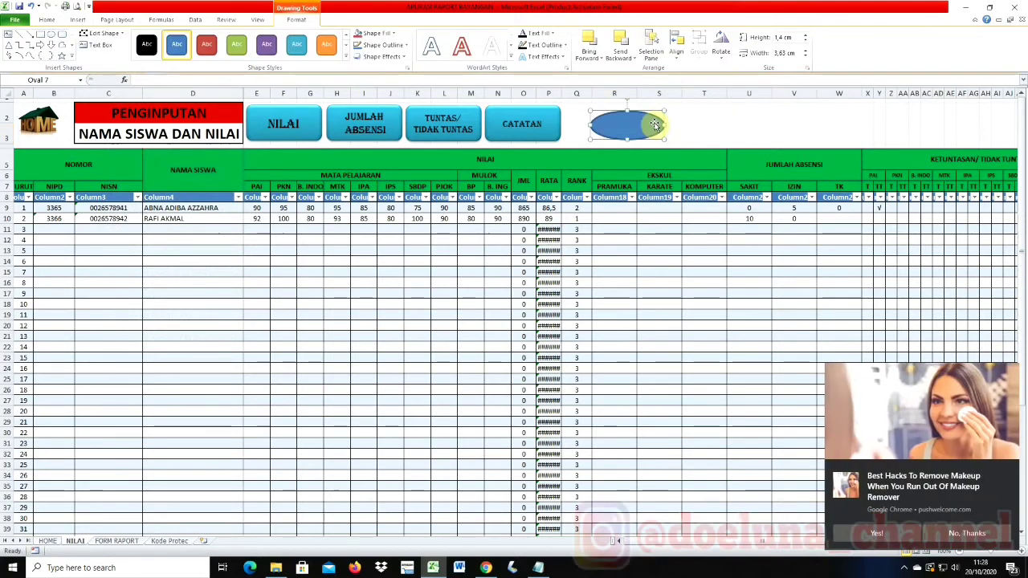
click(1004, 474)
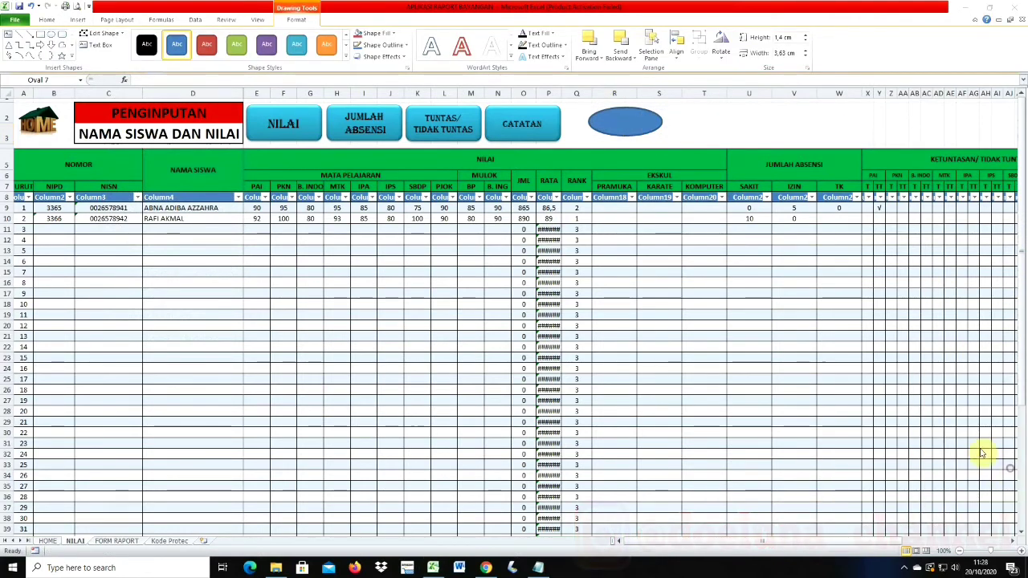
click(655, 121)
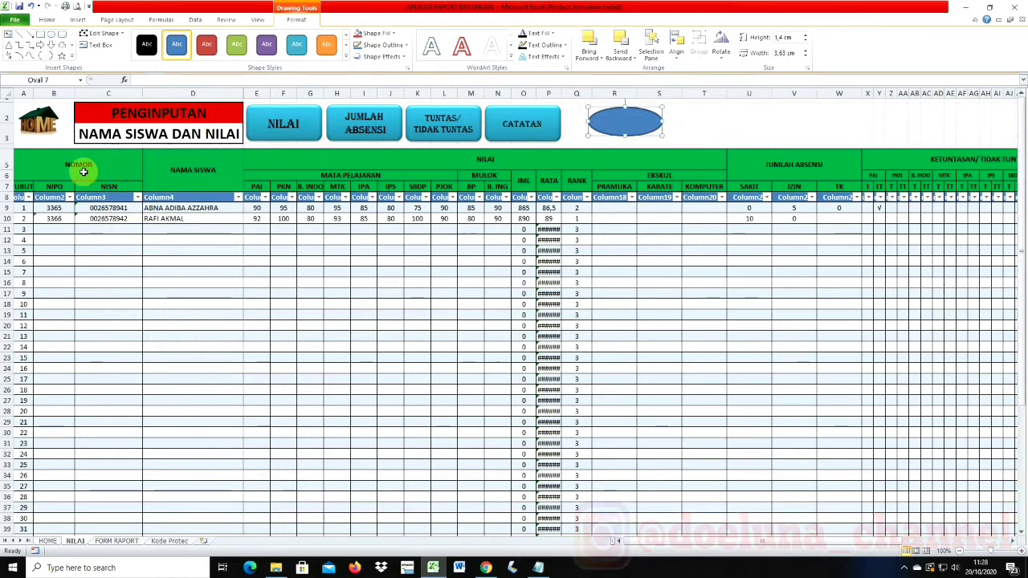
Hyperlink the oval to cell A5 in this document
right_click(644, 126)
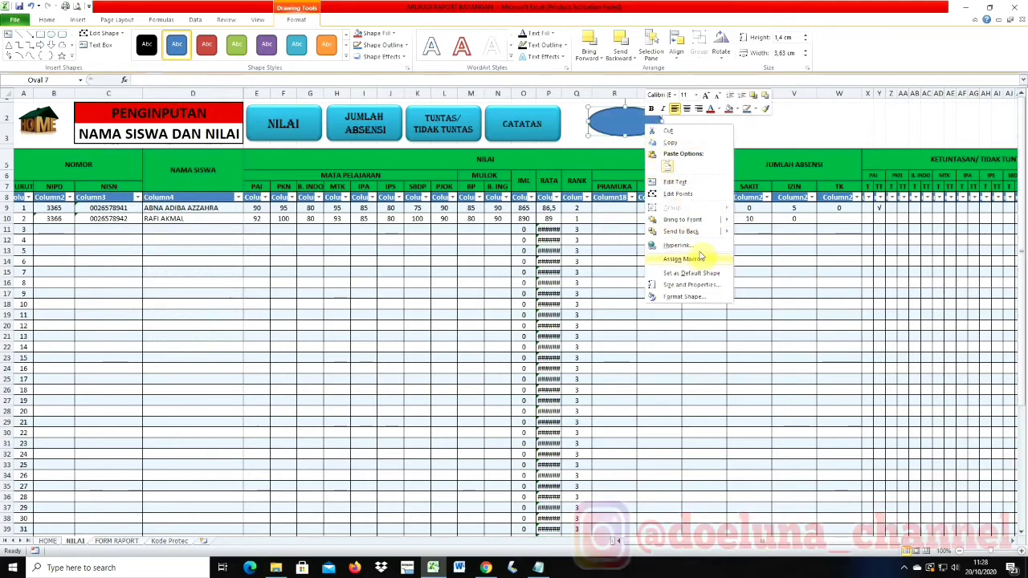
click(699, 246)
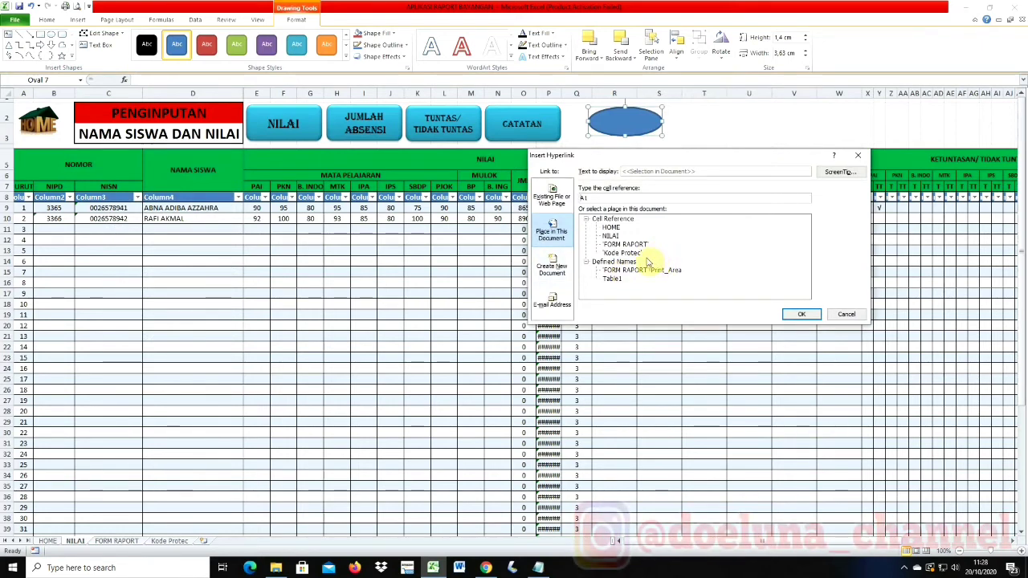
double_click(595, 197)
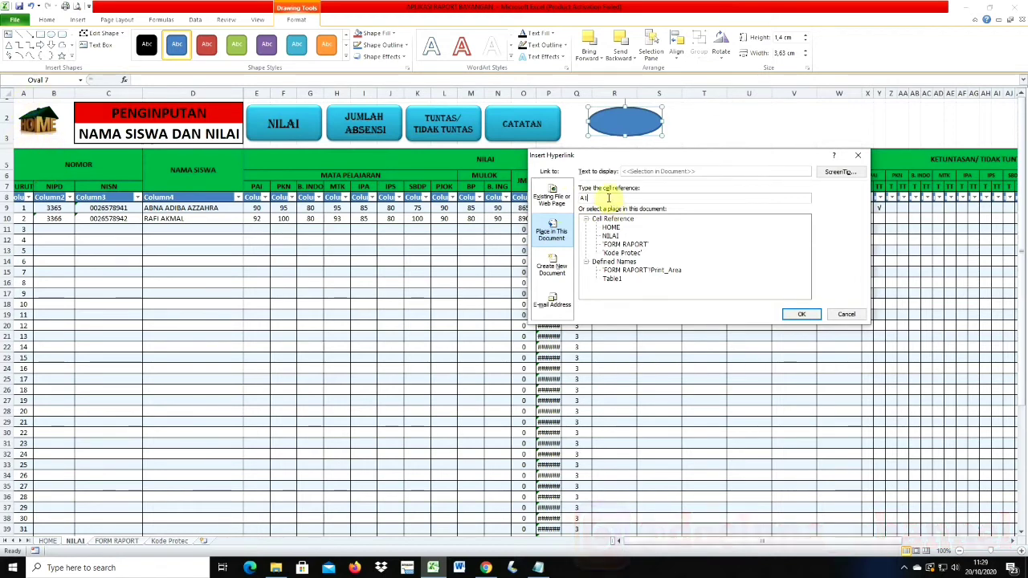
key(BackSpace)
text(5)
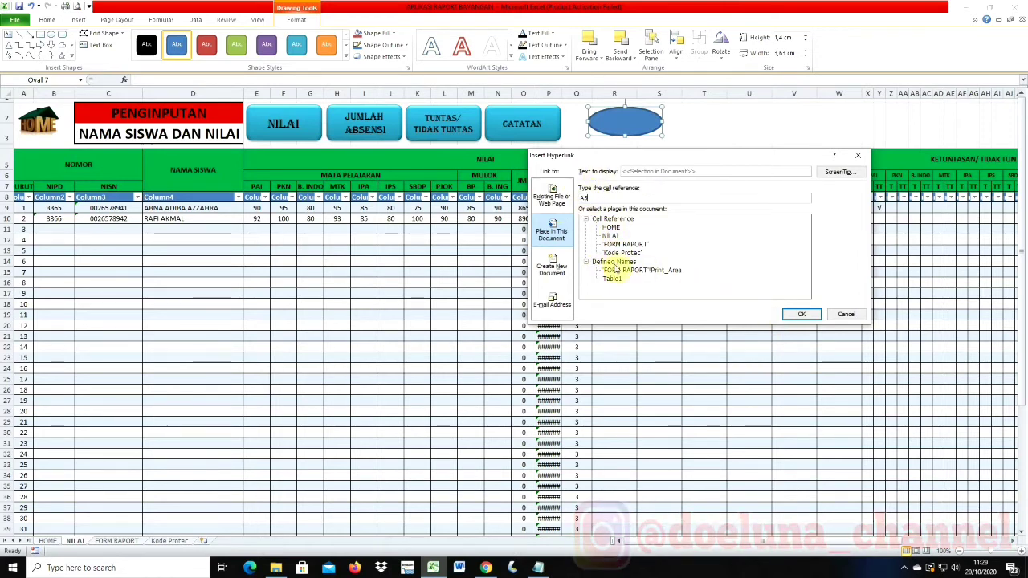
click(800, 314)
click(732, 113)
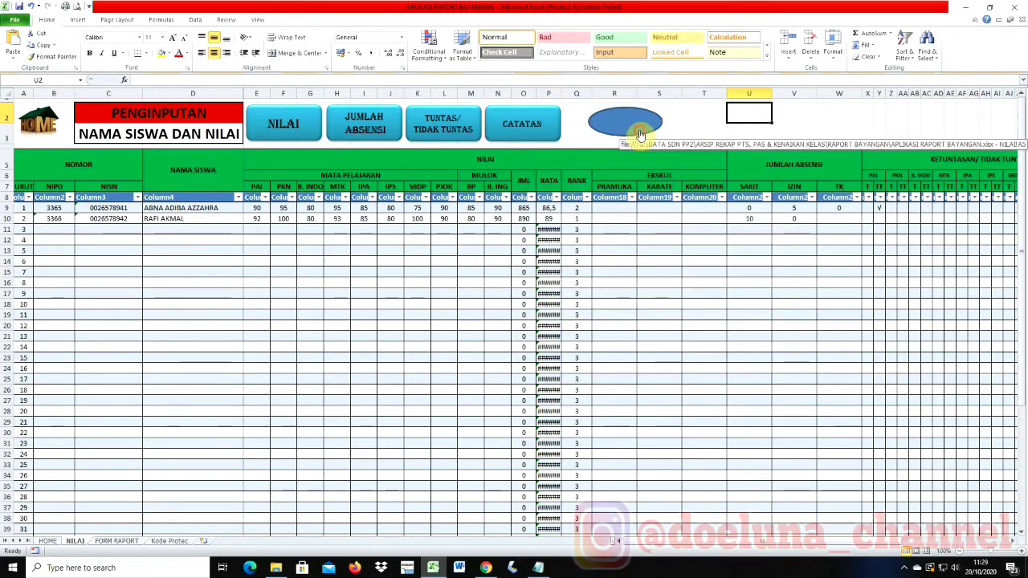
Confirm the blue oval's link jumps to the NOMOR header in cell A5
click(72, 161)
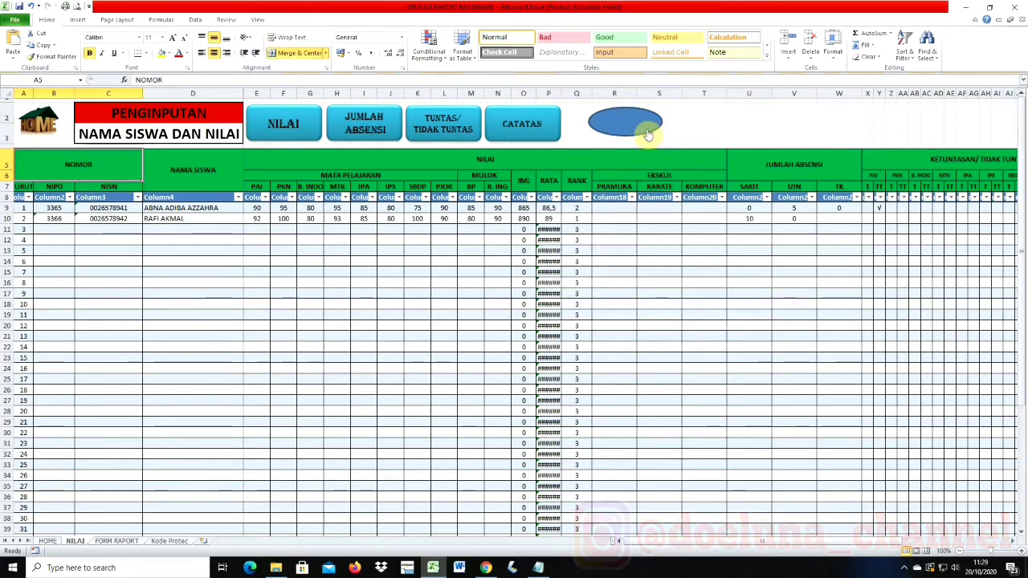
click(297, 120)
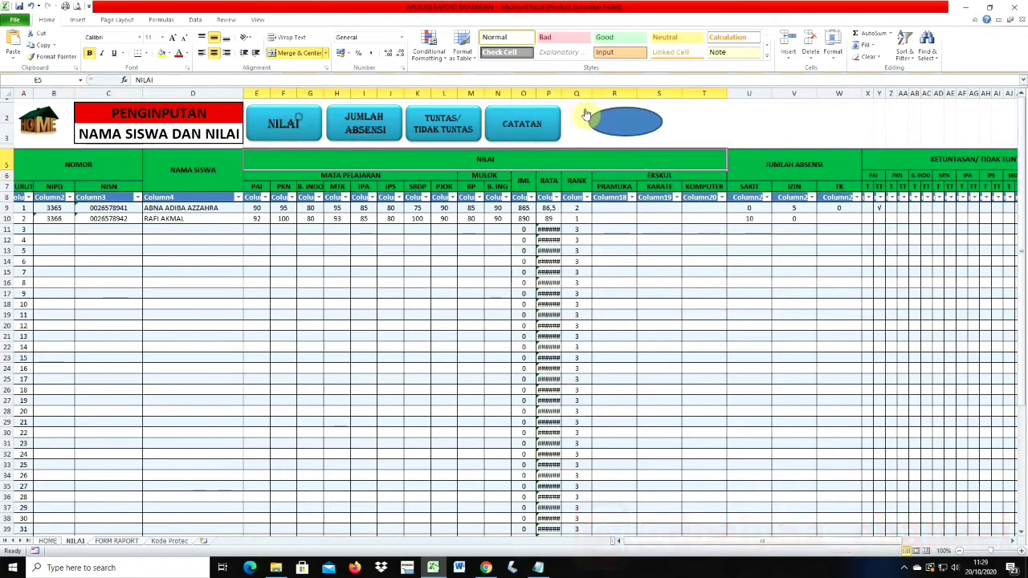
click(620, 119)
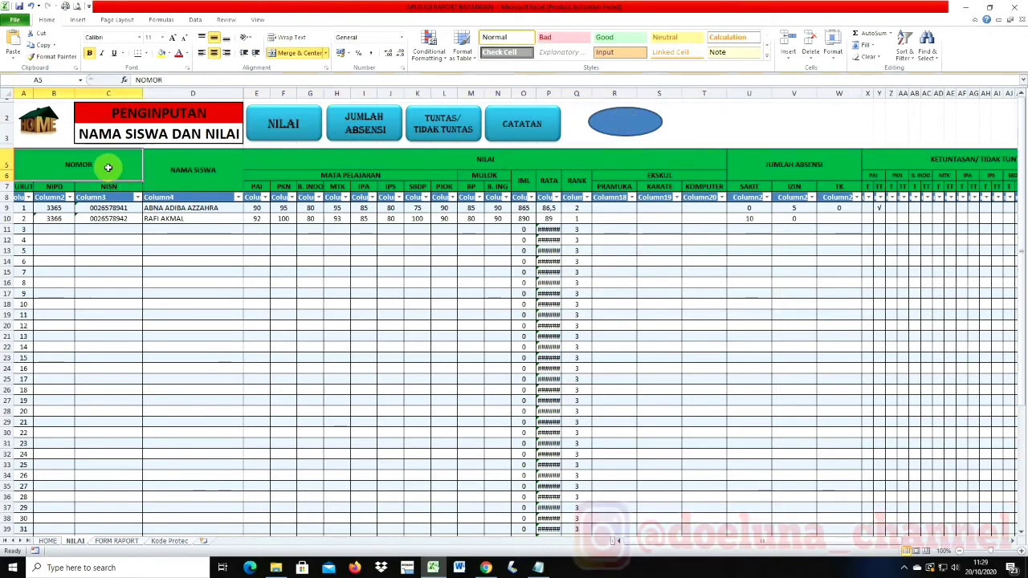
click(736, 114)
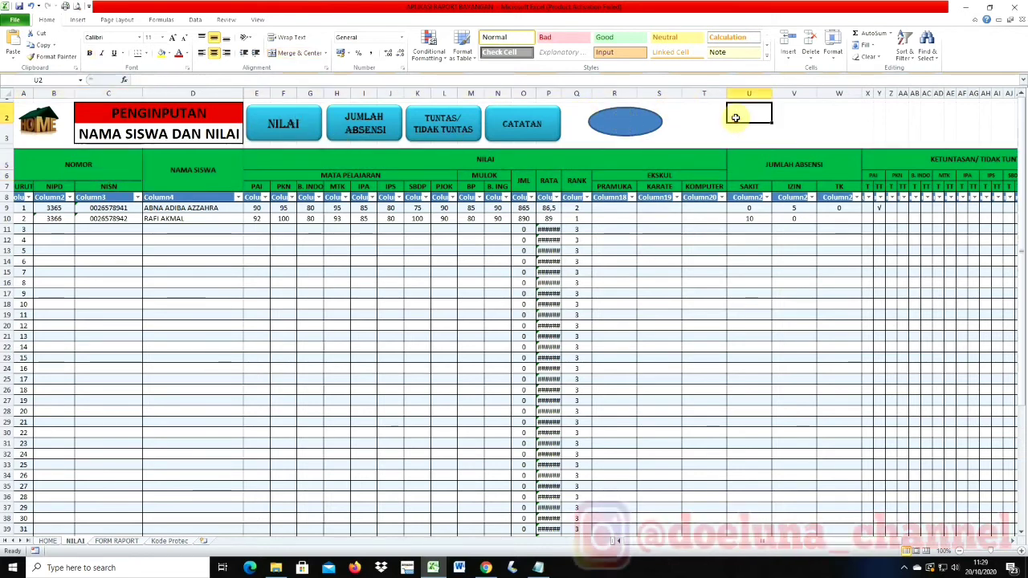
Select the blue oval without following its link and delete it
right_click(641, 133)
click(800, 118)
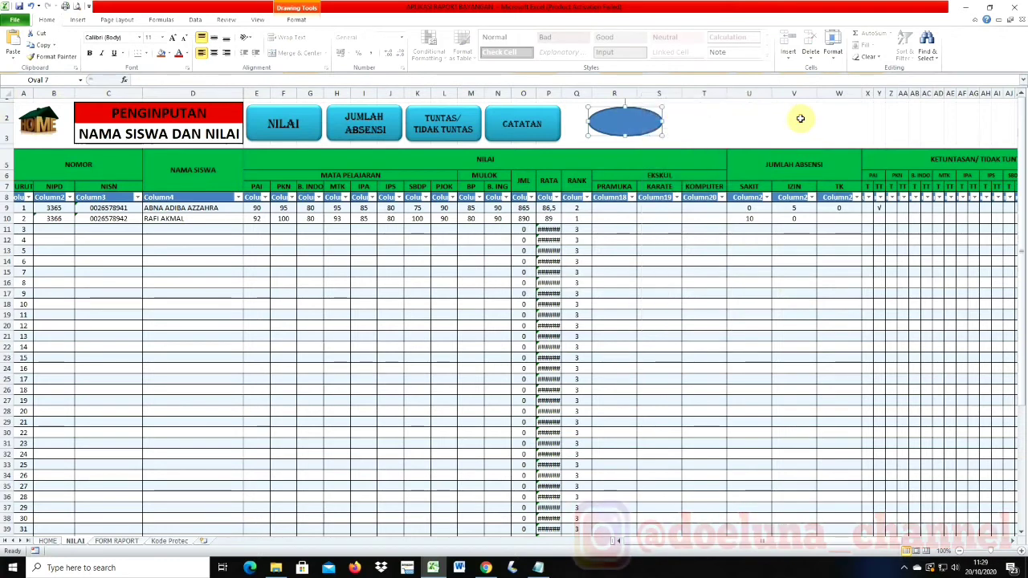
key(Delete)
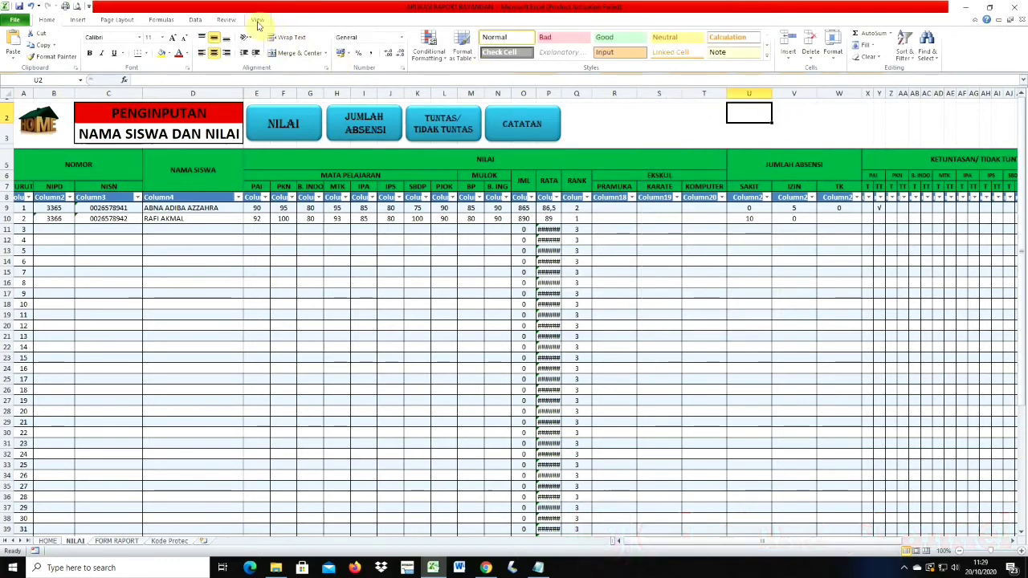
Protect the NILAI sheet from the Review tab with a password, confirmed twice
click(199, 19)
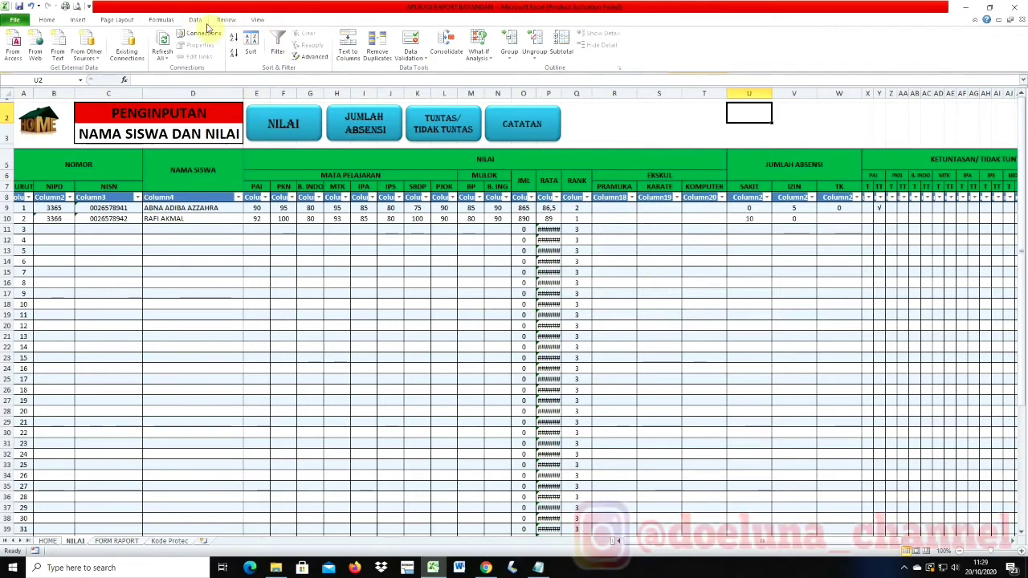
click(162, 19)
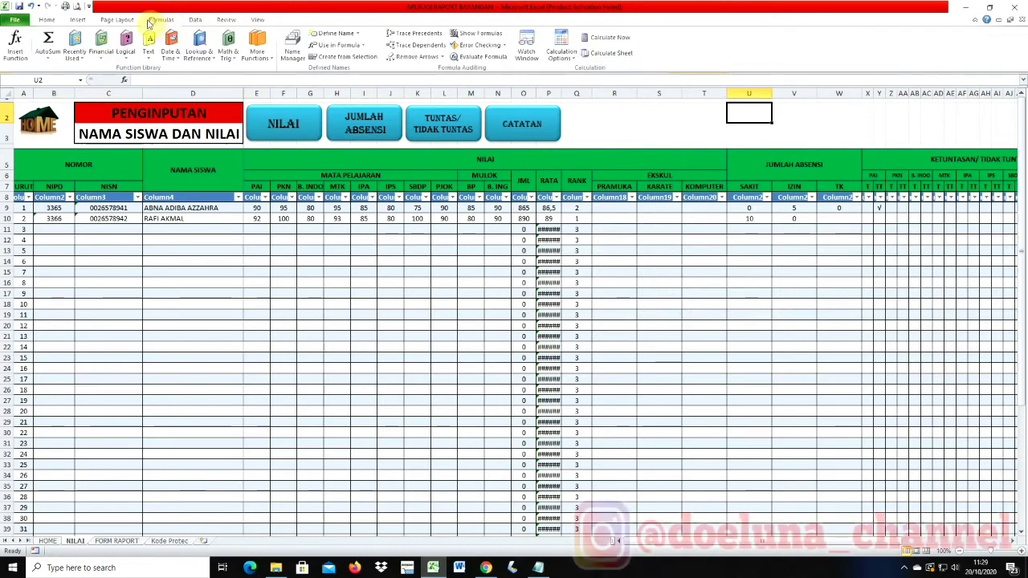
click(77, 19)
click(177, 19)
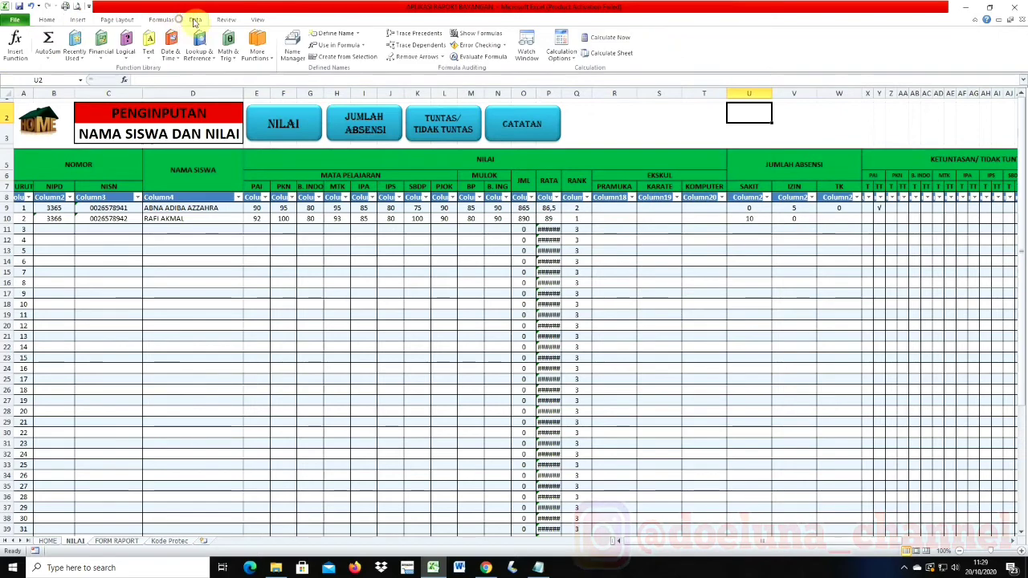
click(199, 18)
click(226, 19)
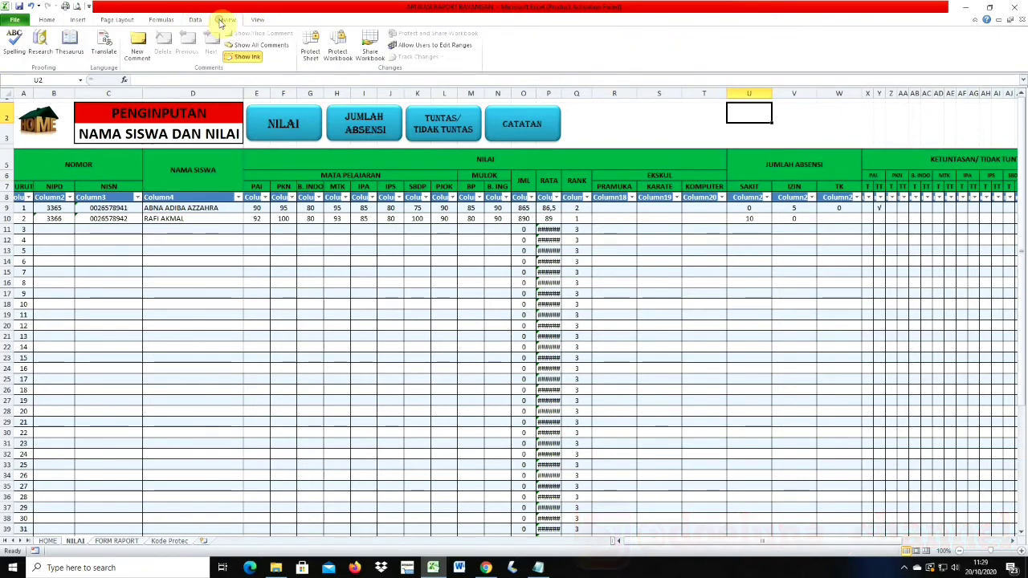
click(310, 49)
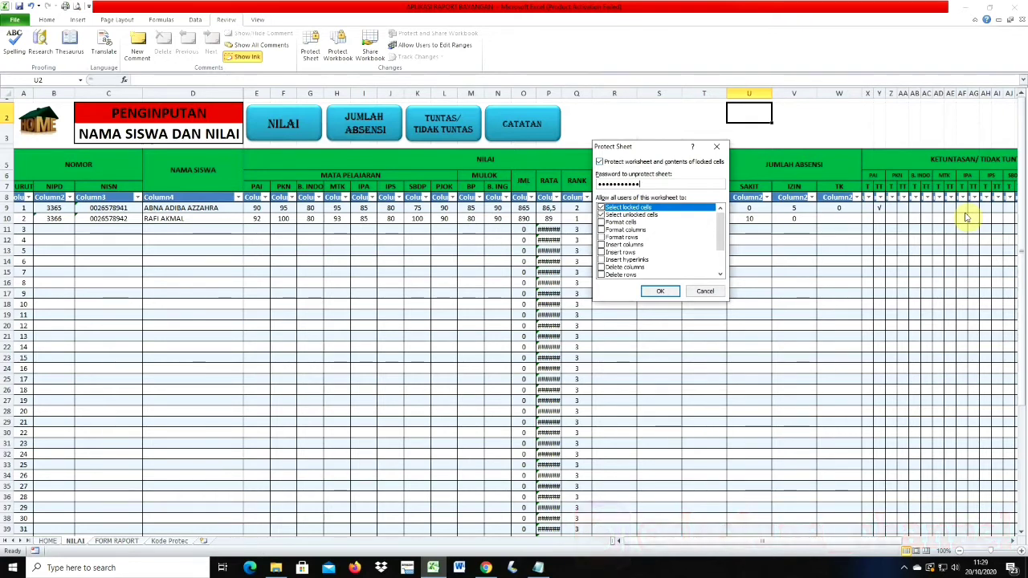
key(Return)
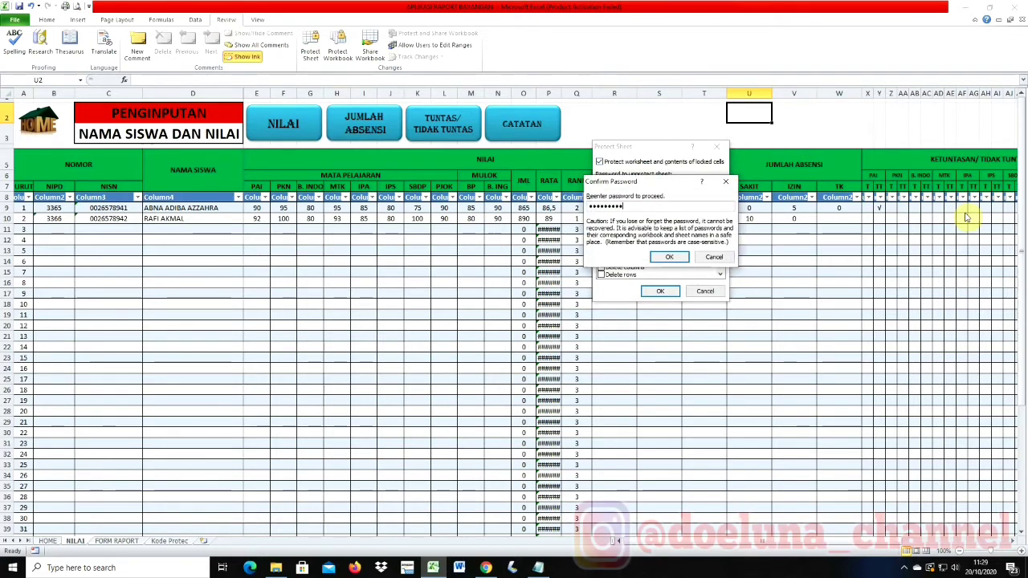
key(Return)
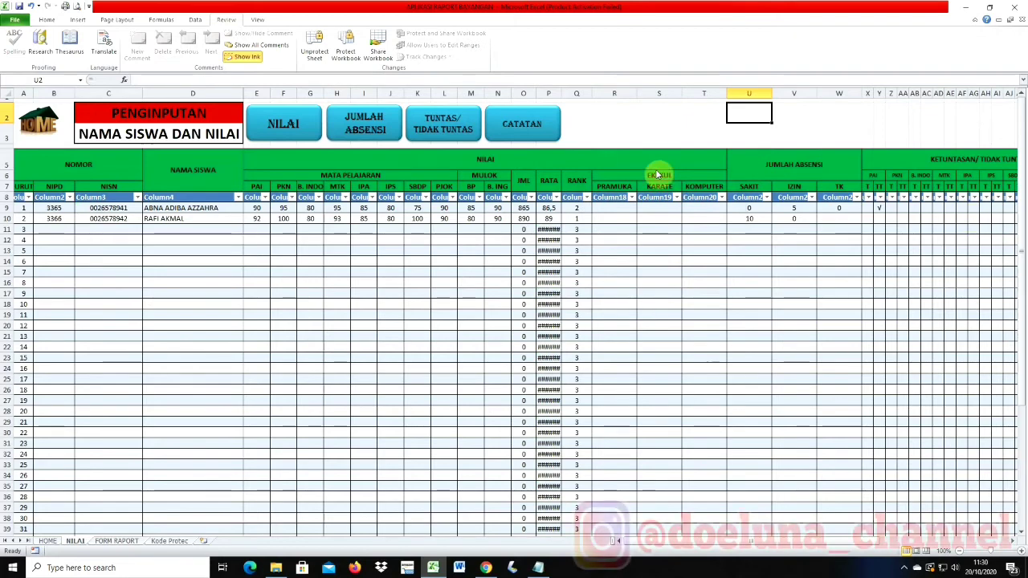
Switch to the FORM RAPORT sheet and scroll through the report card
click(121, 540)
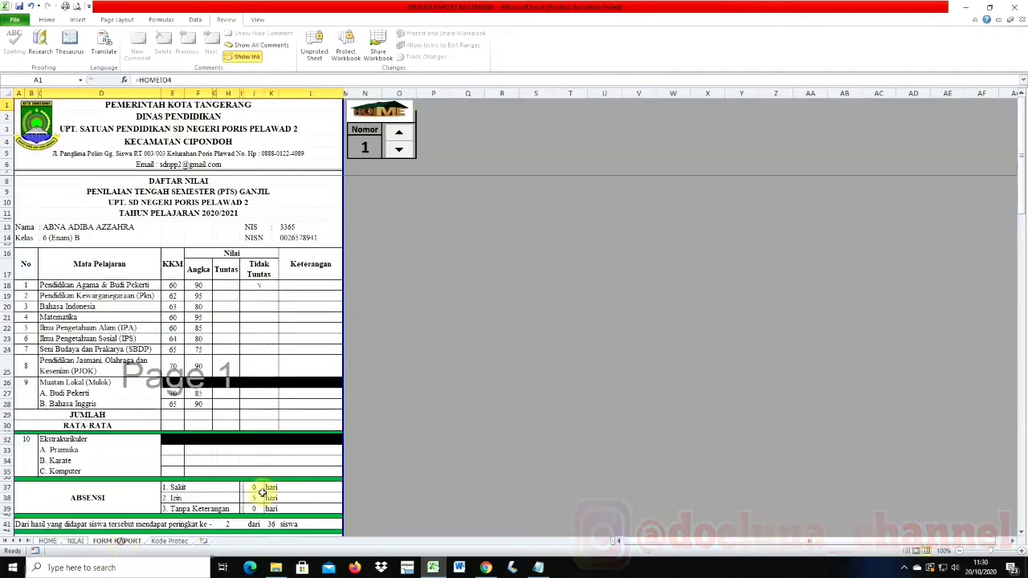
click(444, 245)
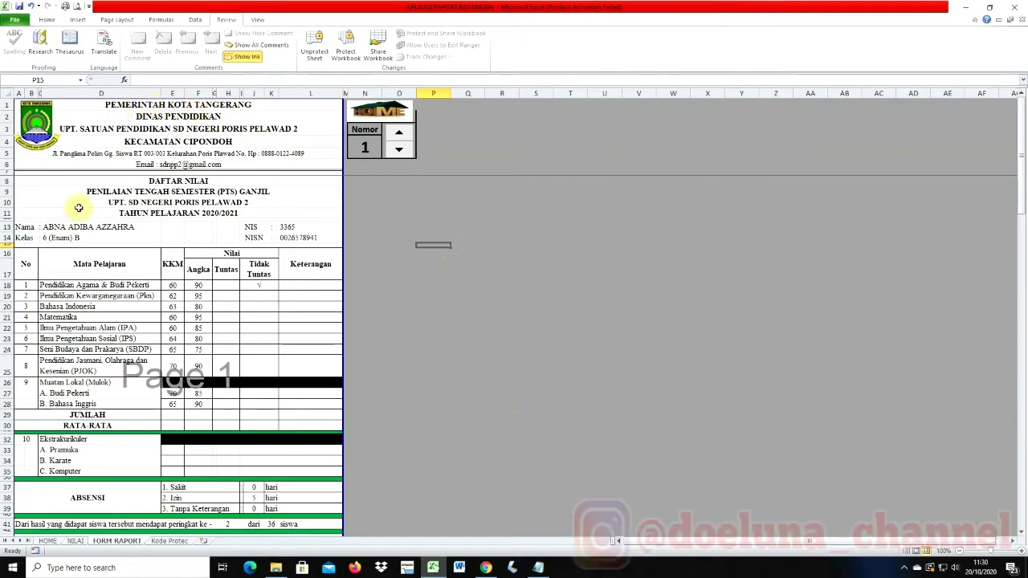
scroll(242, 425, down, 6)
scroll(242, 425, down, 1)
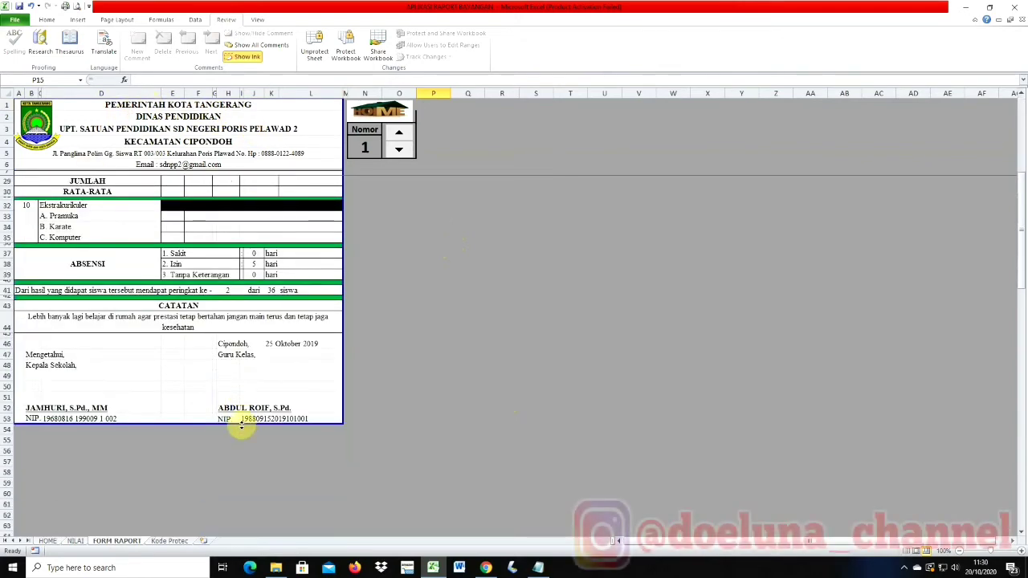
scroll(241, 429, up, 7)
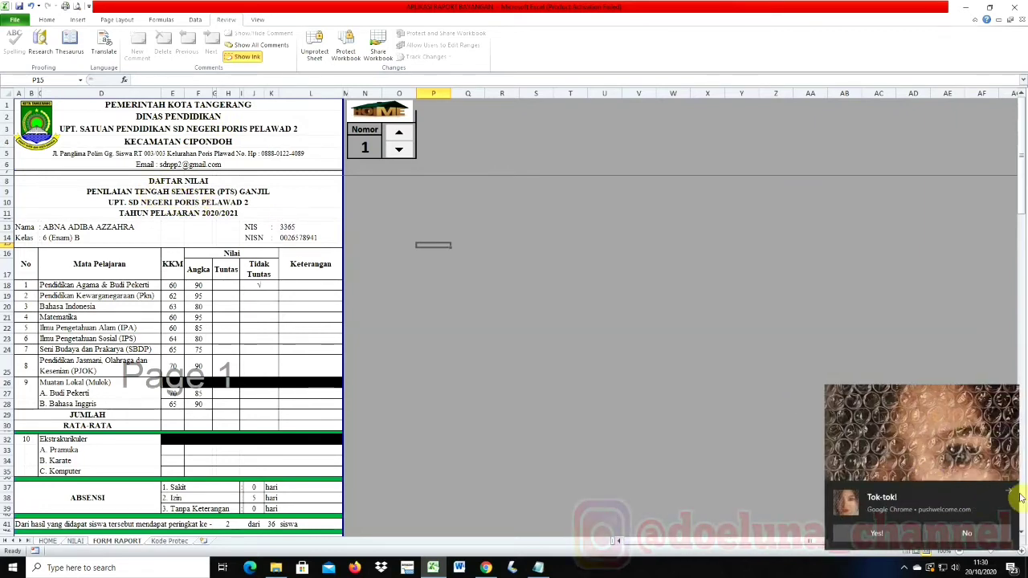
click(1011, 492)
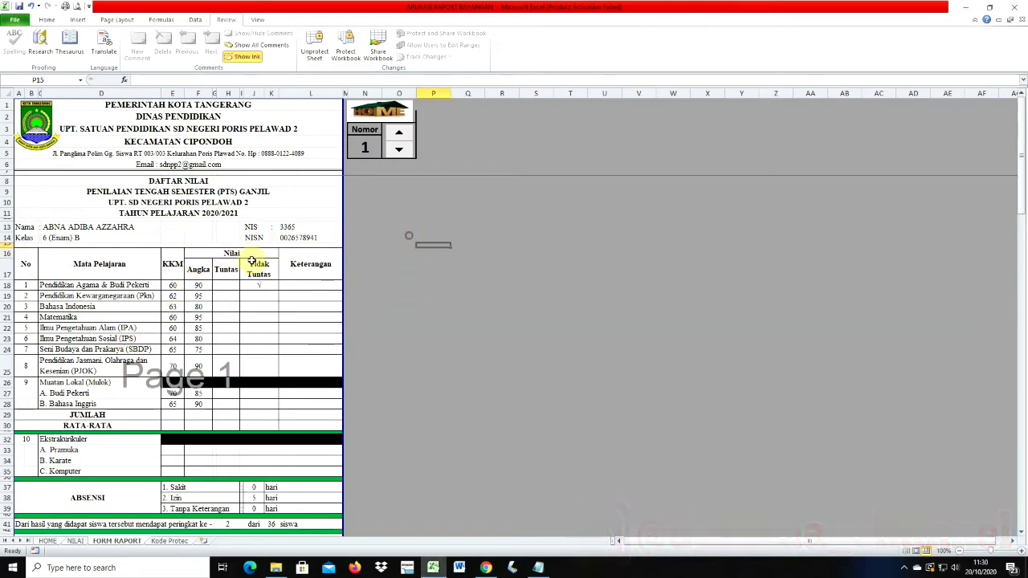
scroll(222, 265, down, 4)
scroll(221, 265, down, 3)
scroll(209, 305, down, 1)
Try editing cell F49 and dismiss the protected-cell warning
double_click(198, 351)
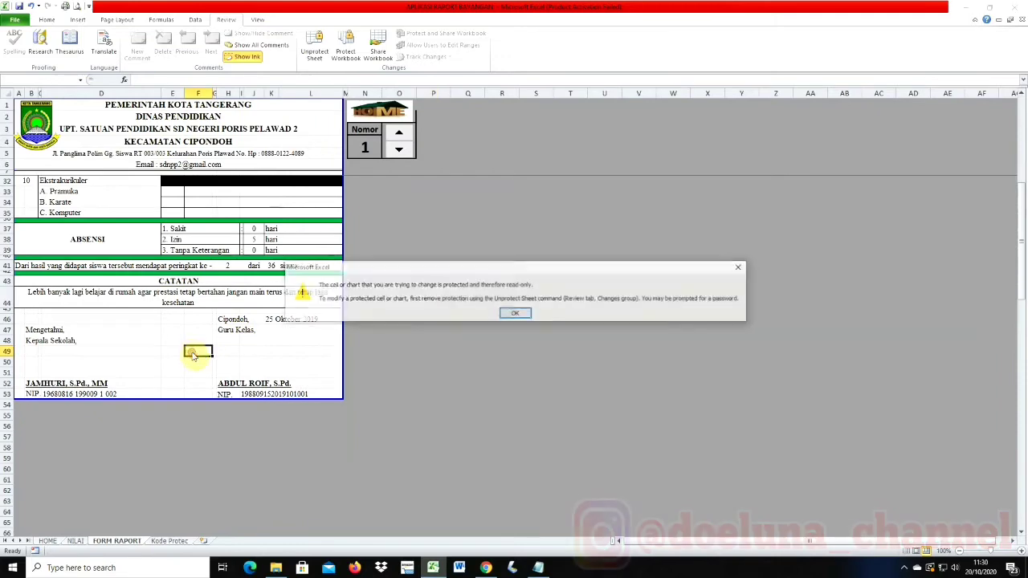
click(515, 313)
scroll(165, 305, up, 3)
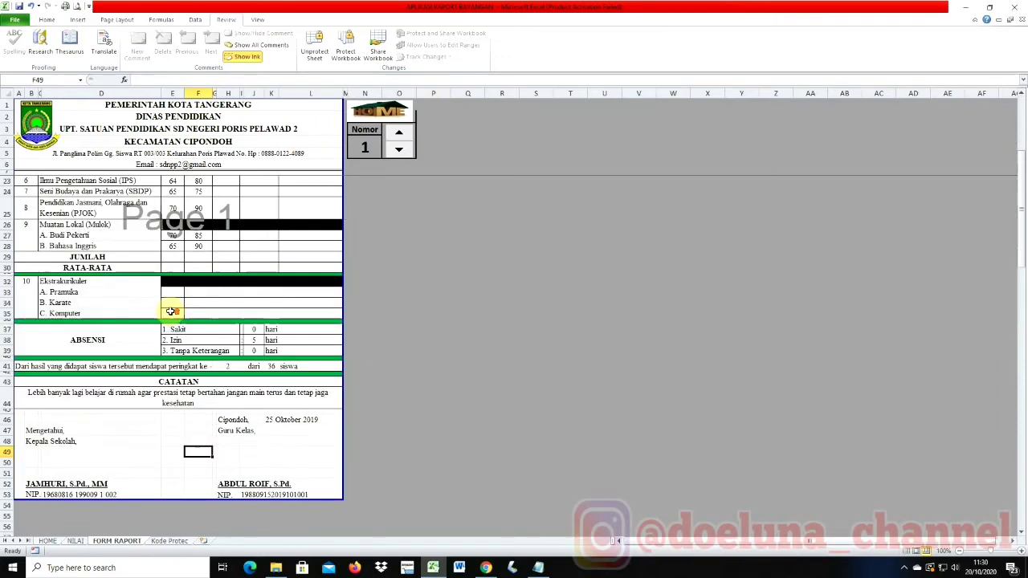
scroll(160, 278, up, 4)
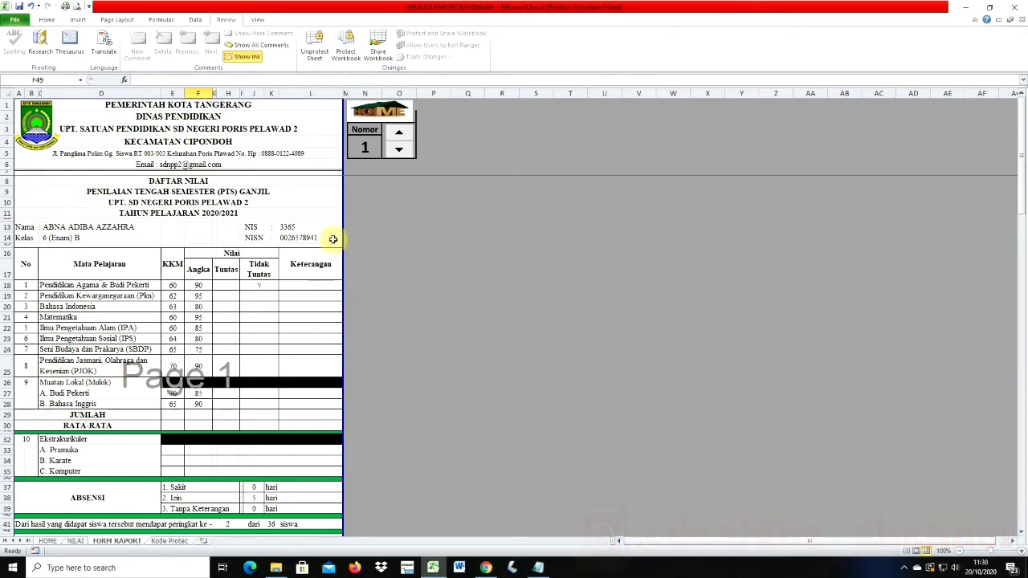
Unprotect the FORM RAPORT sheet with its password and select A1 to view its formula
click(314, 44)
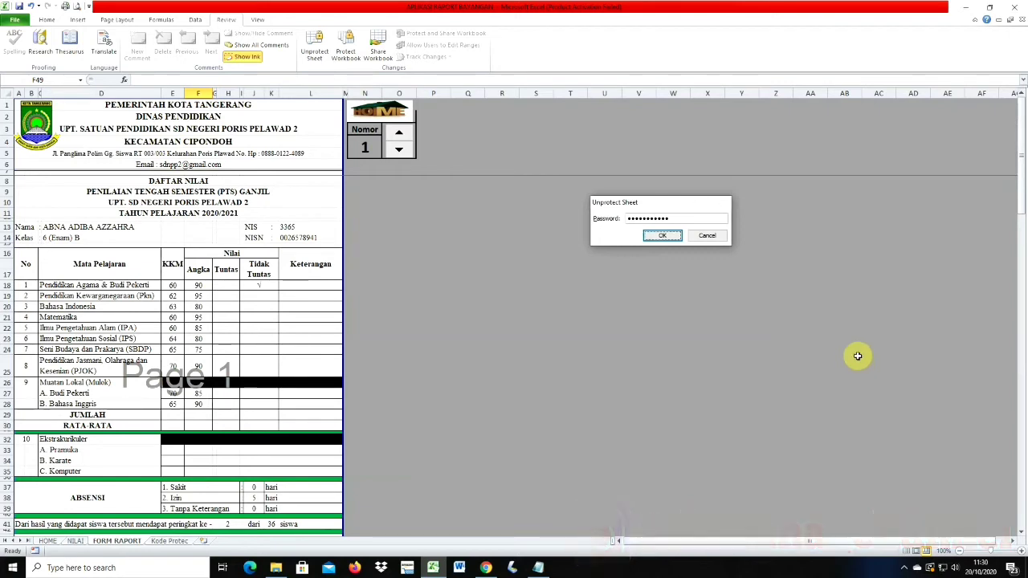
key(Return)
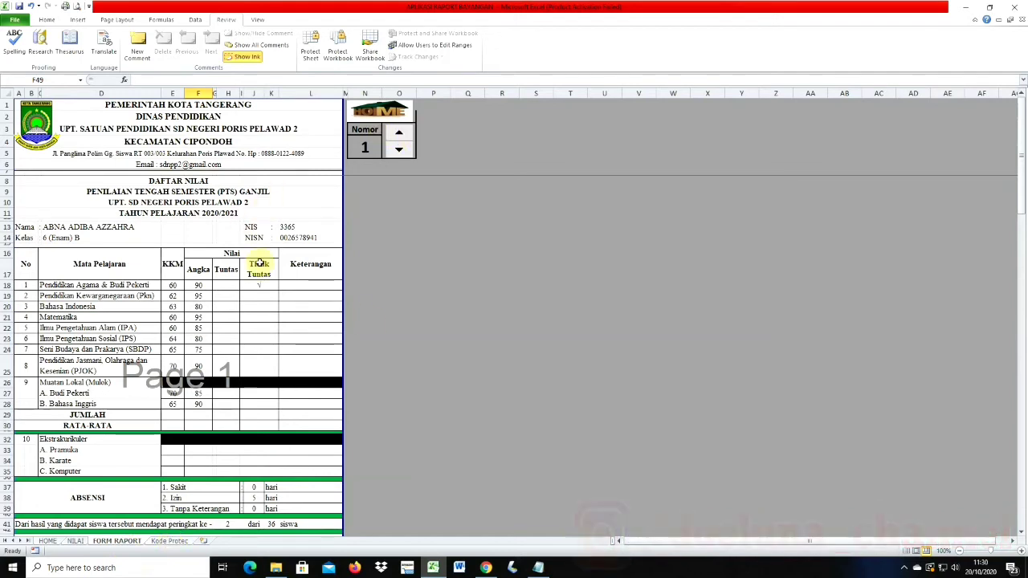
click(165, 103)
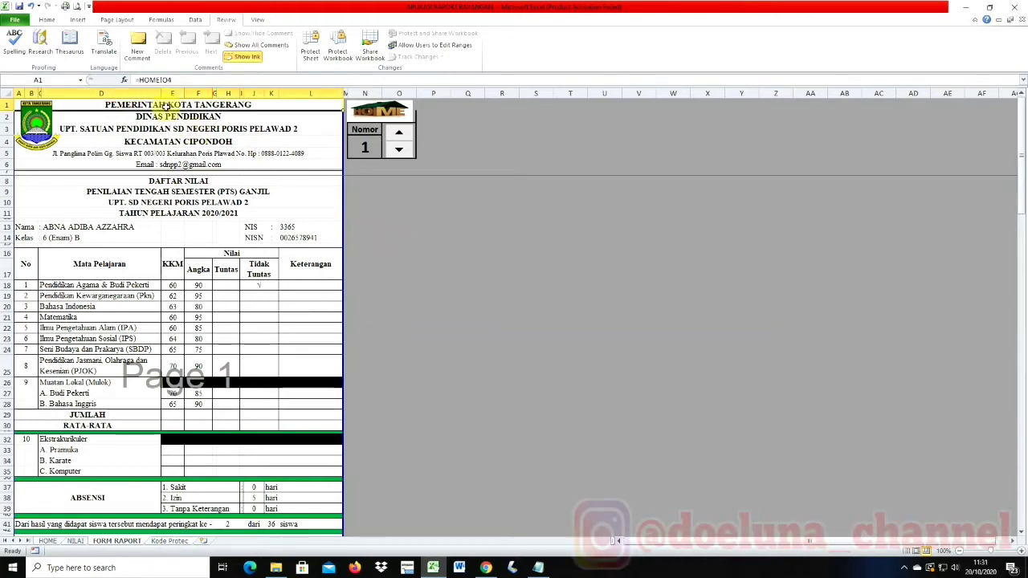
Copy A1's =HOME!O4 formula into the Notepad note over the RANK formula line
drag(177, 80, 136, 81)
key(ctrl+c)
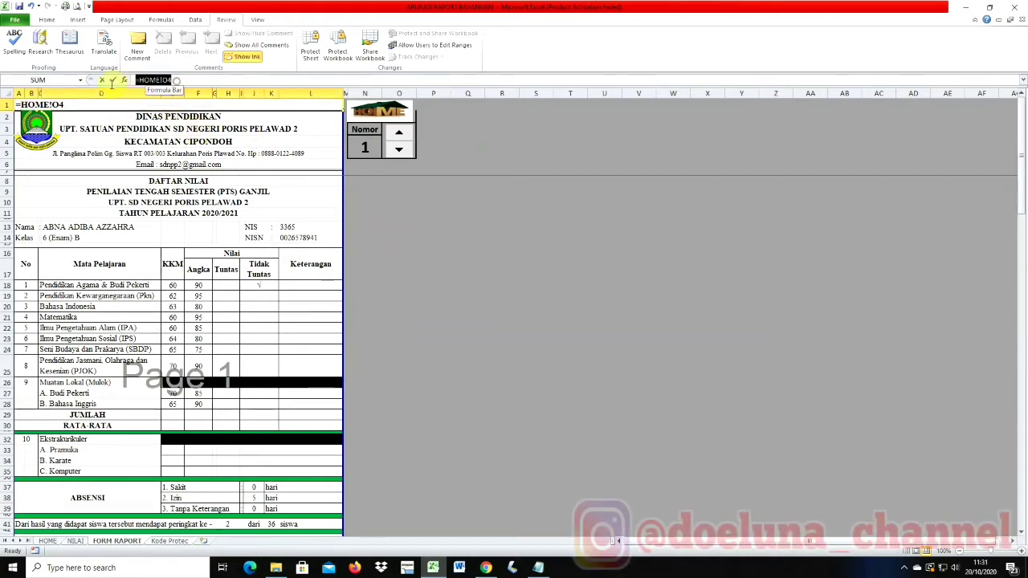
click(538, 568)
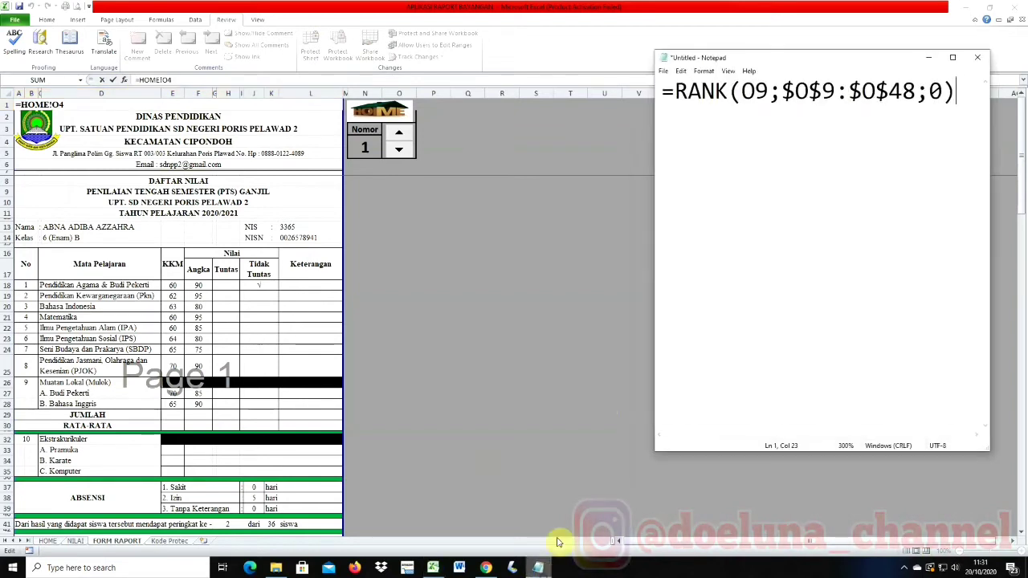
triple_click(948, 97)
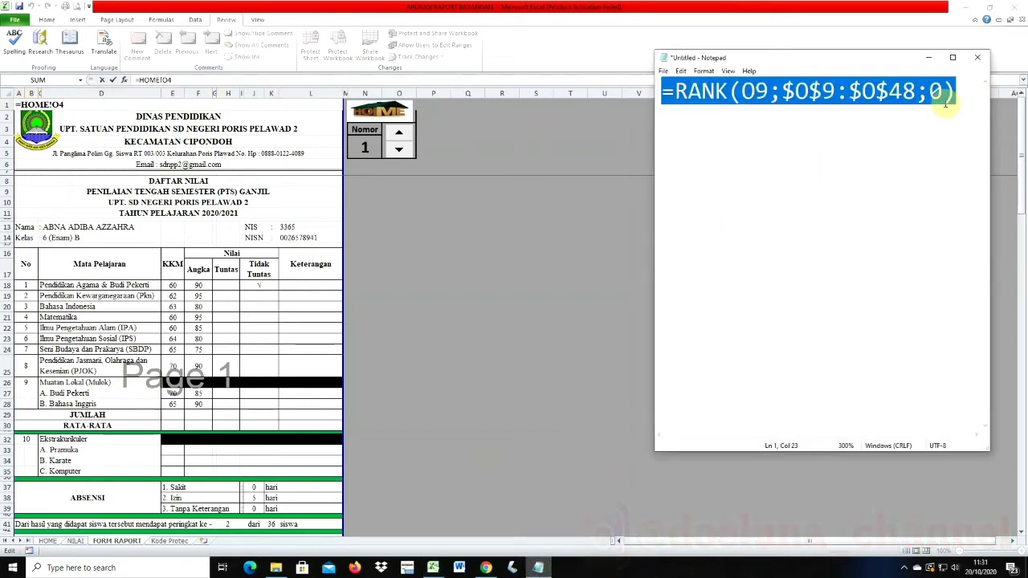
key(ctrl+v)
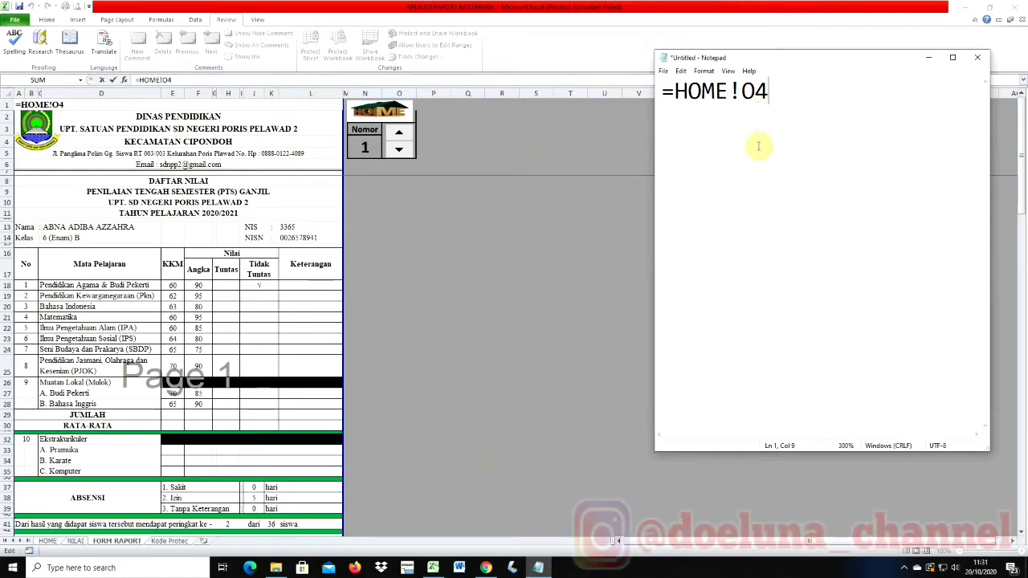
click(925, 58)
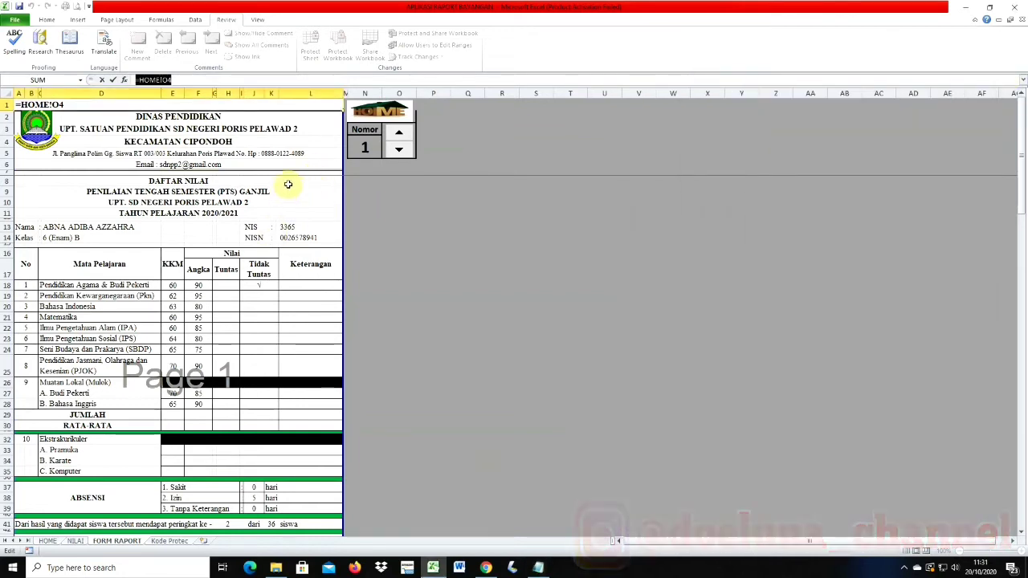
key(Return)
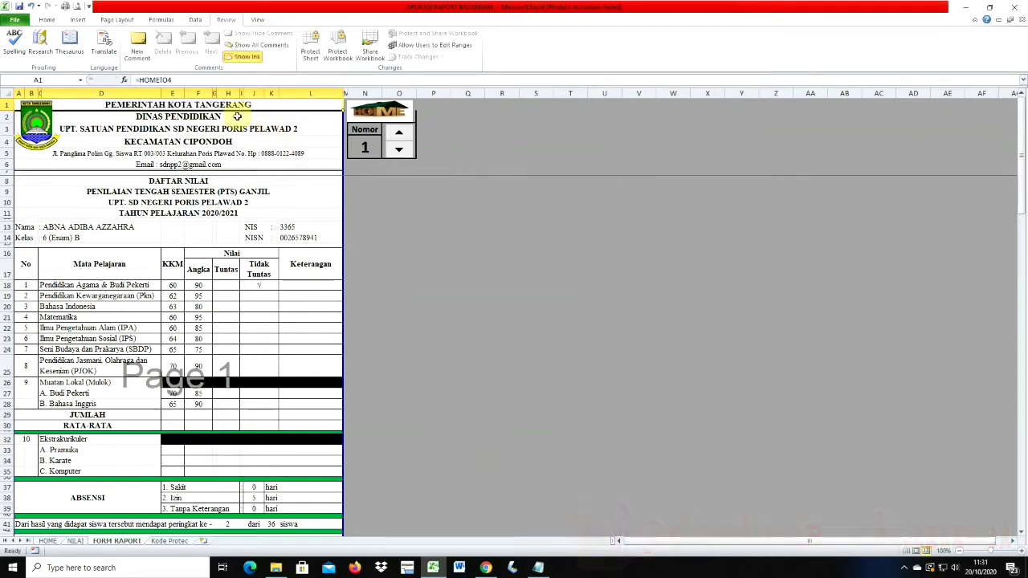
Link cell Q10 to HOME!O4 so it shows PEMERINTAH KOTA TANGERANG
click(360, 237)
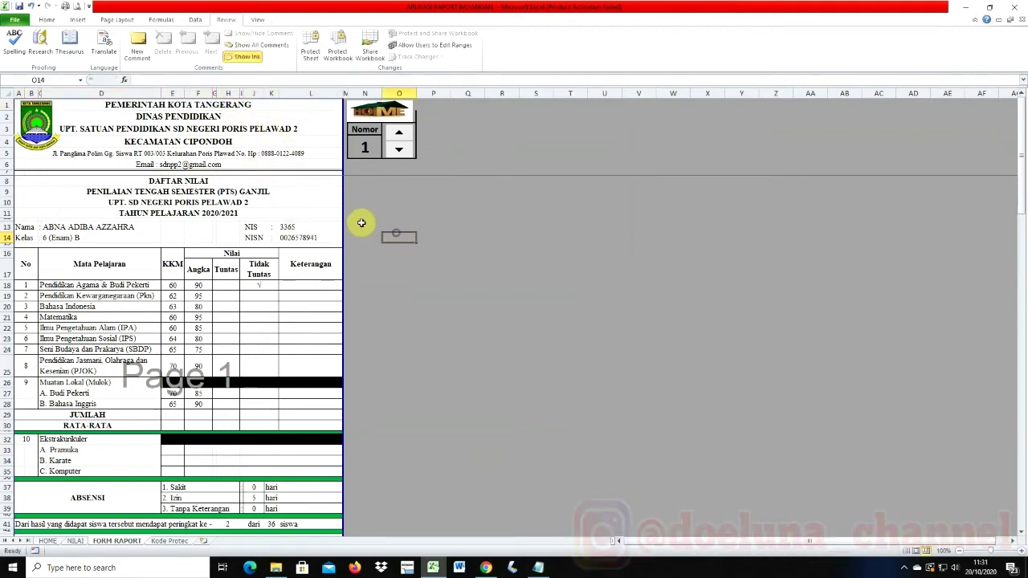
click(469, 193)
click(435, 213)
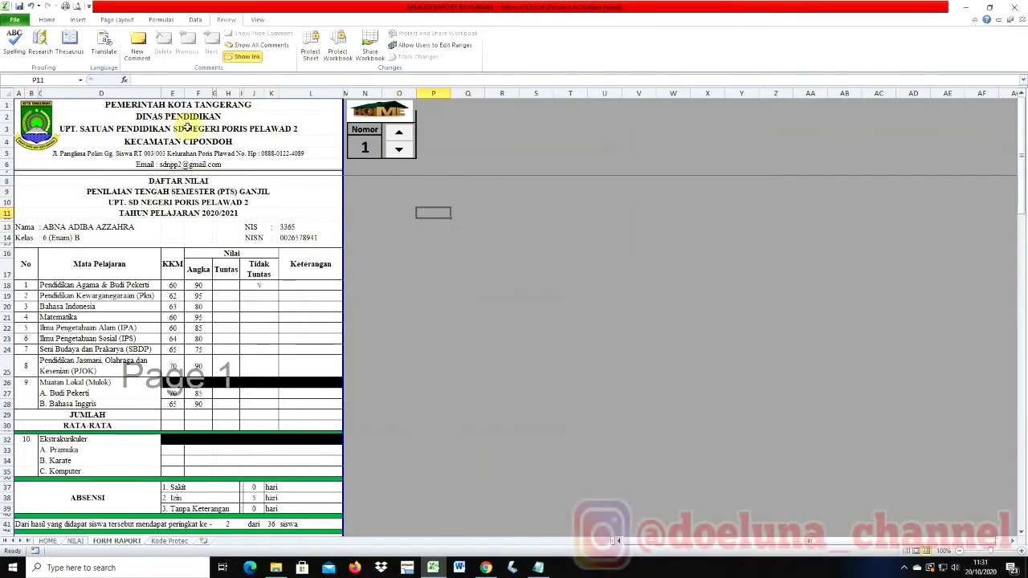
click(461, 202)
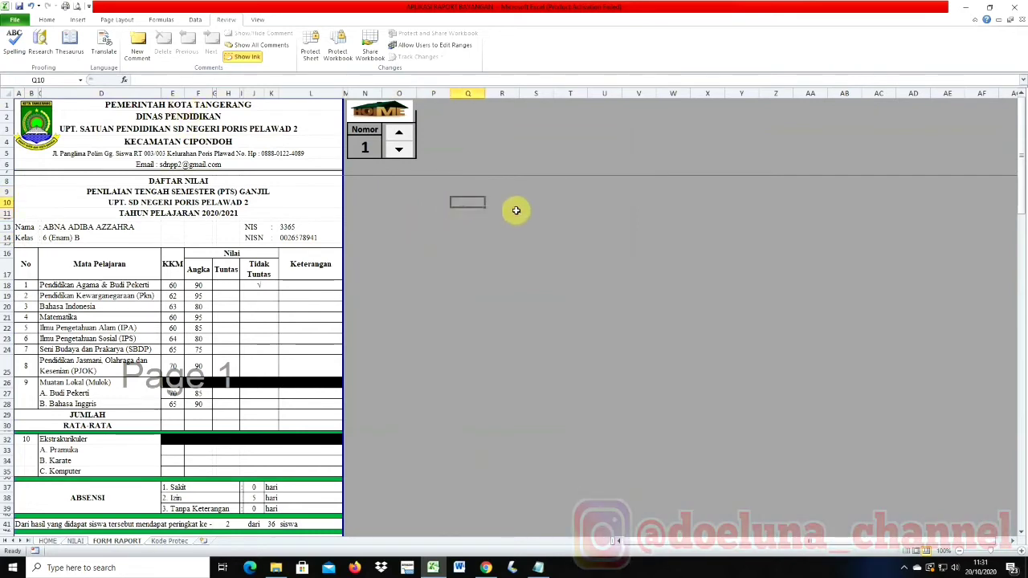
text(=)
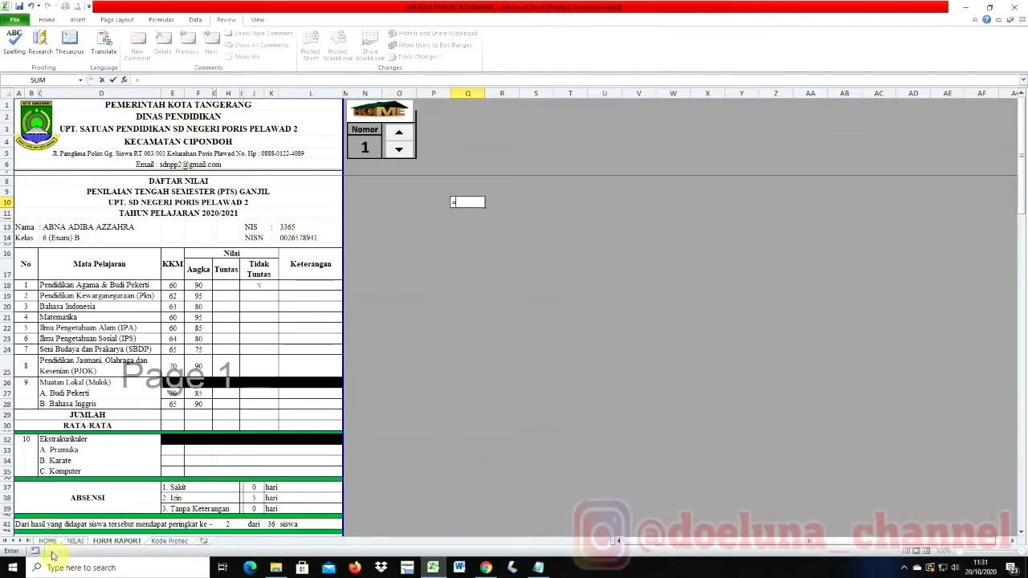
click(47, 541)
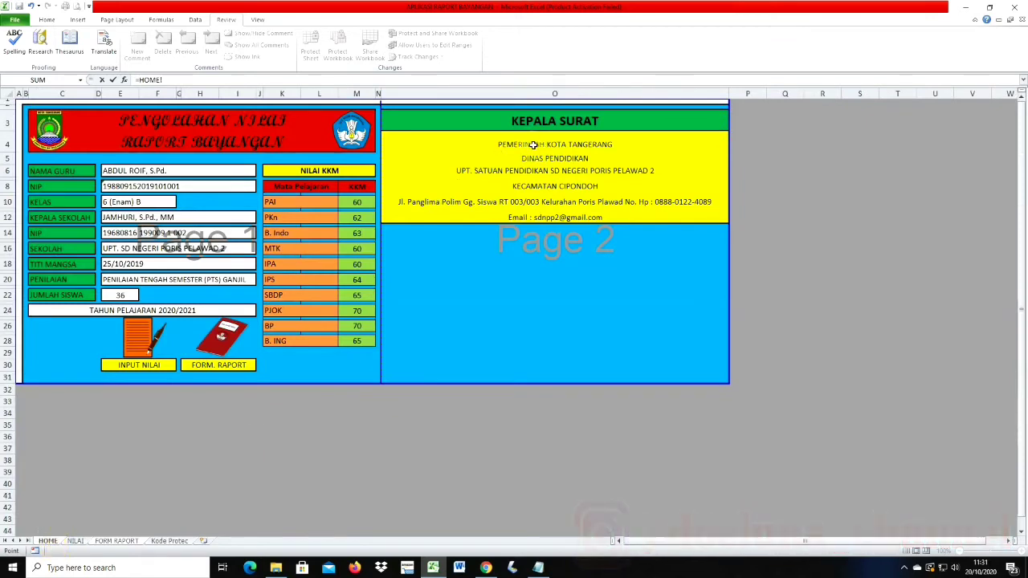
key(Return)
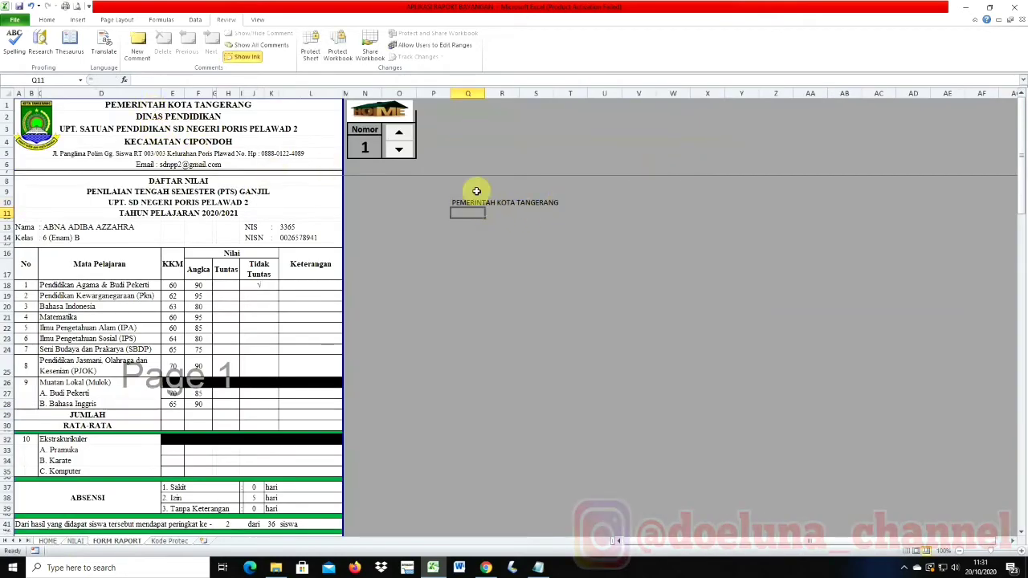
Inspect the header formulas in cells A2 through A11, including DAFTAR NILAI and the school year
drag(453, 203, 663, 206)
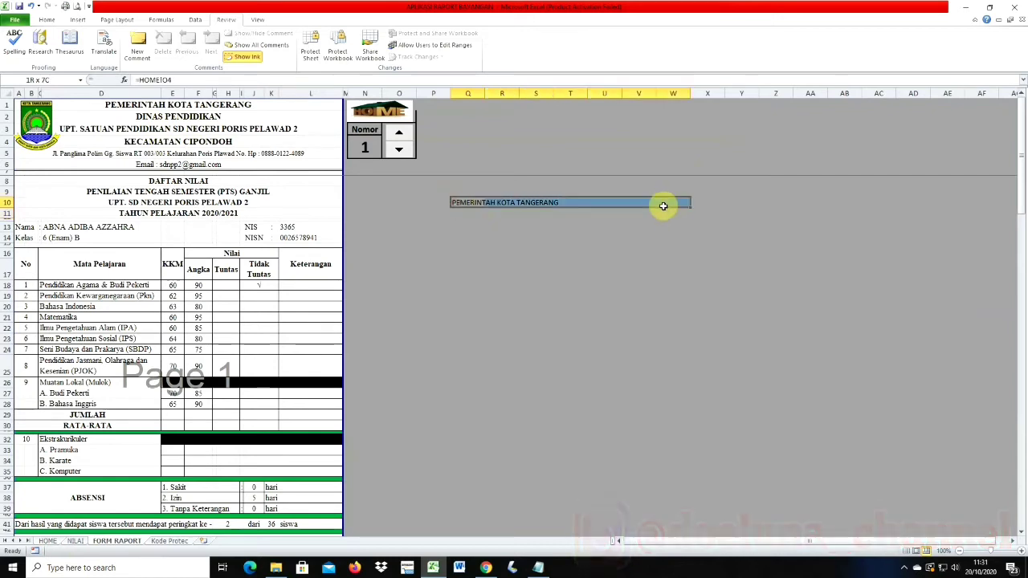
click(472, 201)
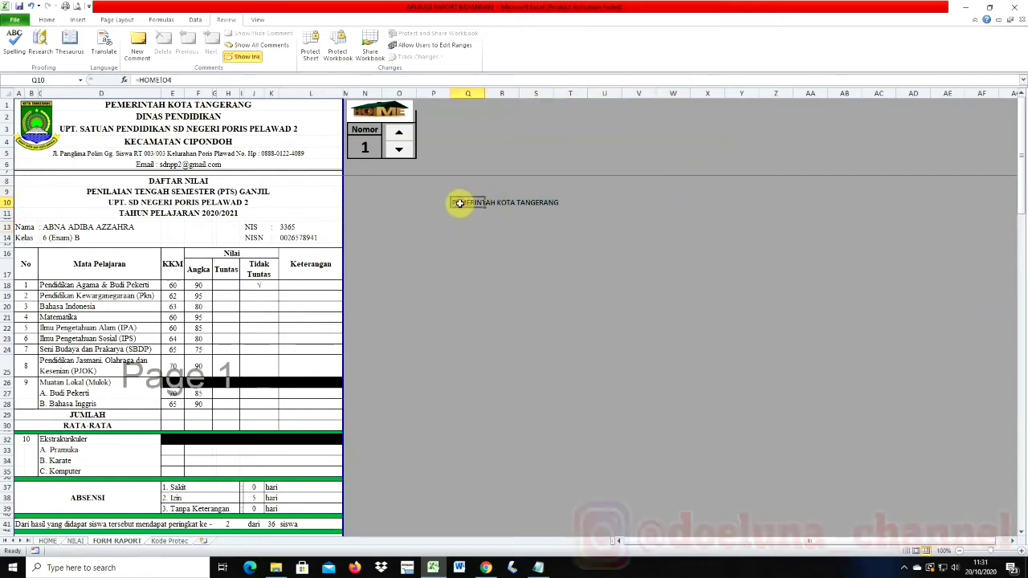
click(172, 116)
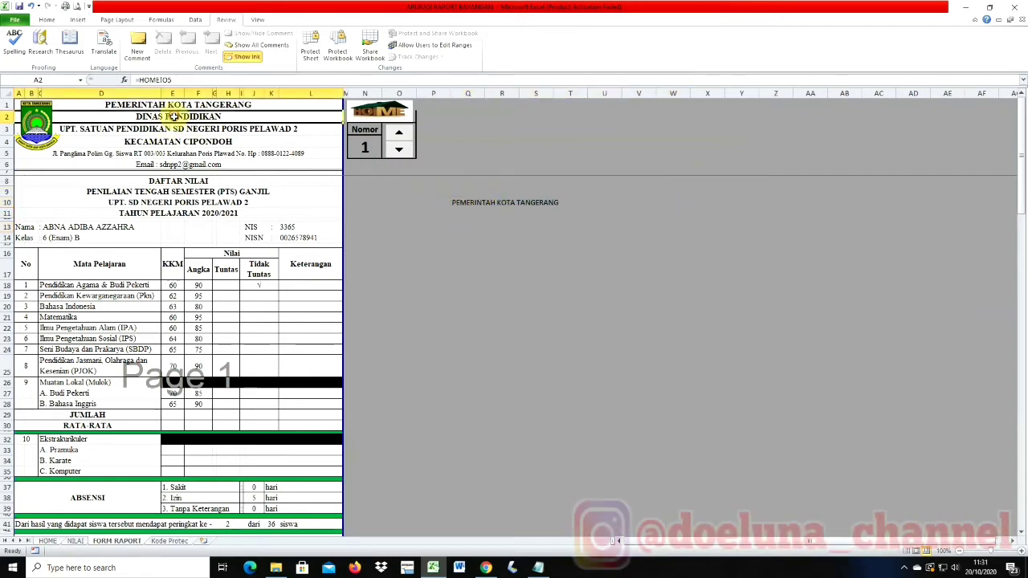
click(175, 130)
click(179, 141)
click(185, 154)
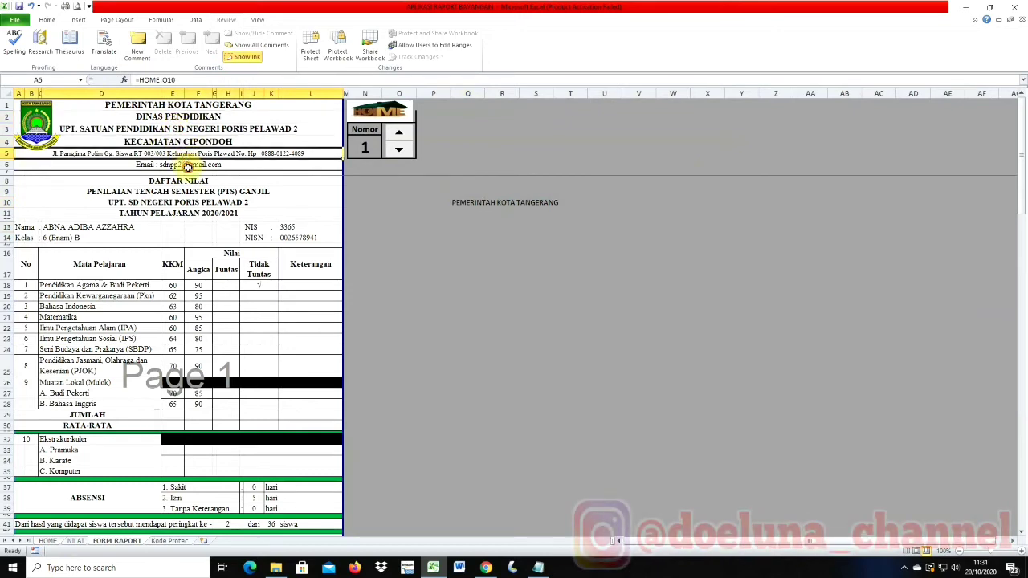
click(195, 182)
click(192, 192)
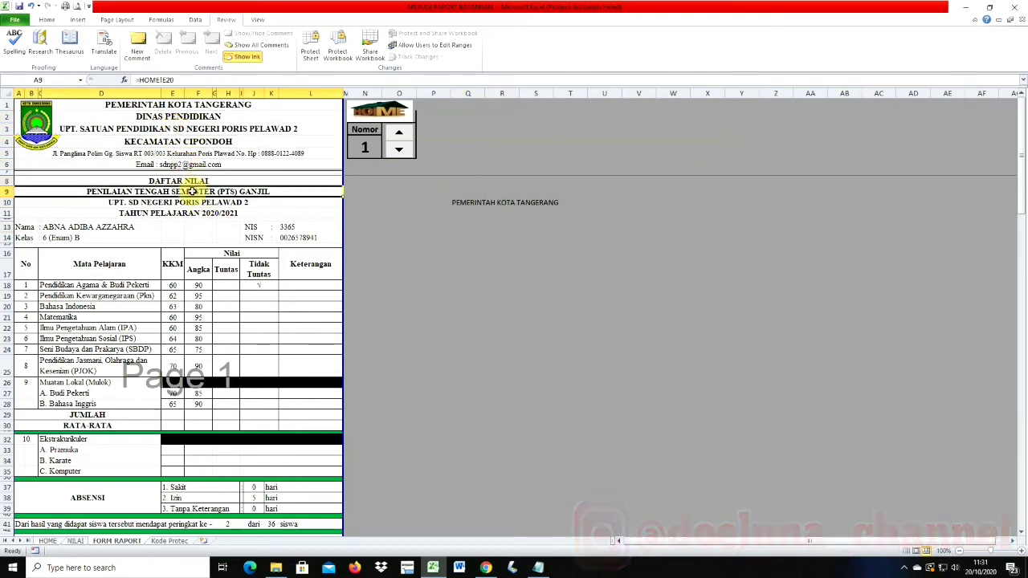
click(191, 181)
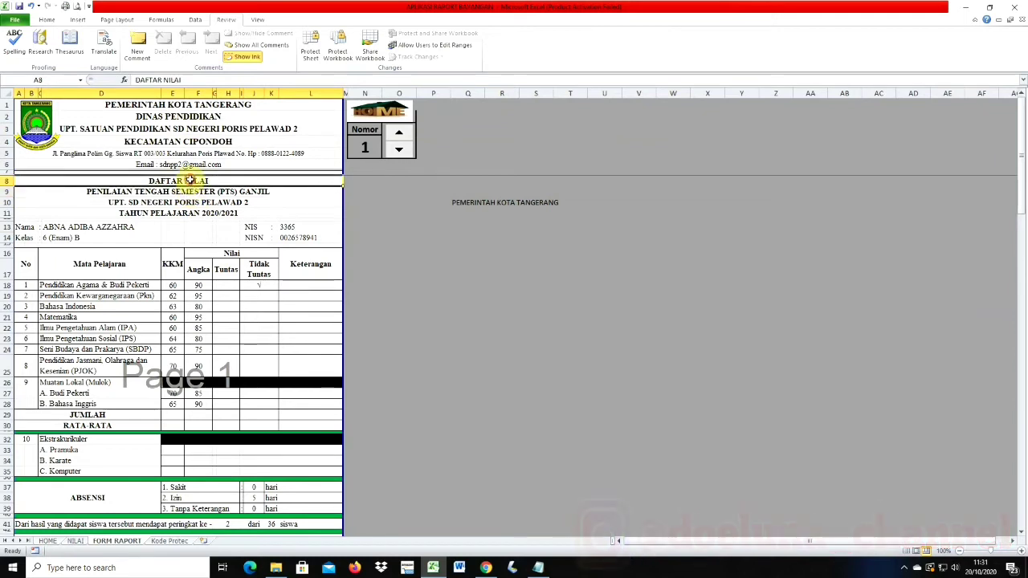
click(185, 193)
click(185, 202)
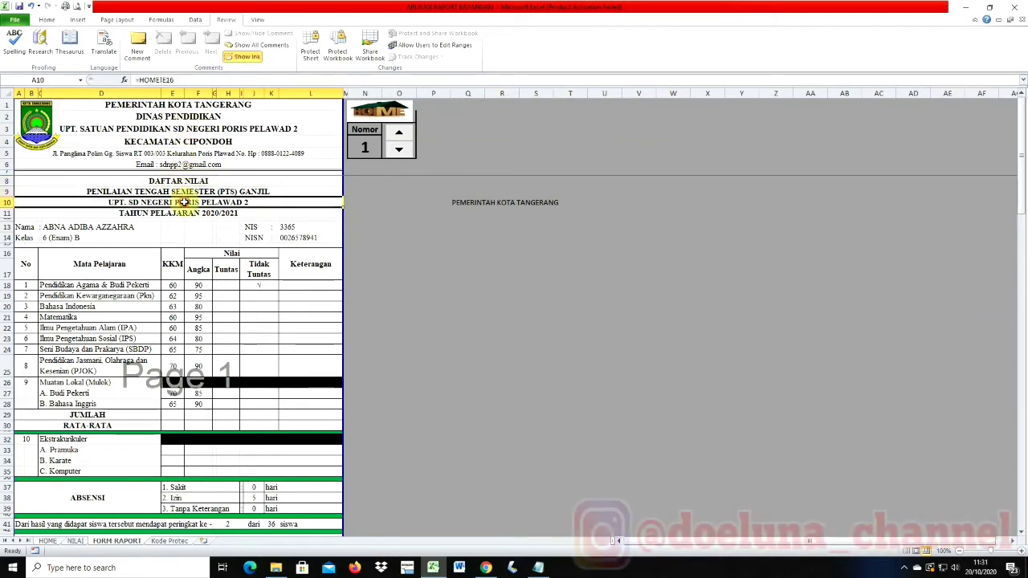
click(183, 214)
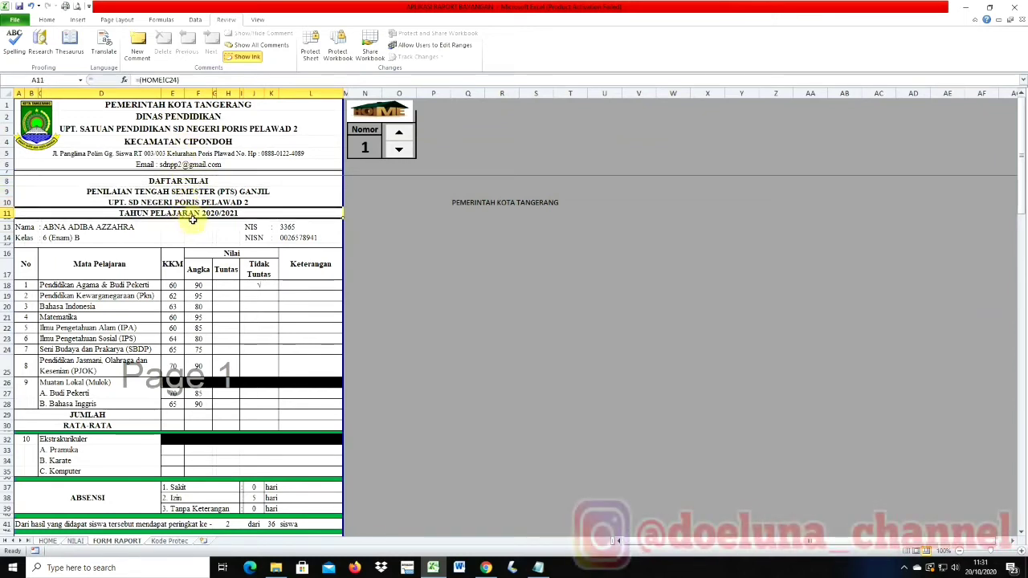
Inspect the student-name (D13), class (D14), NIS and NISN lookup formulas
click(71, 229)
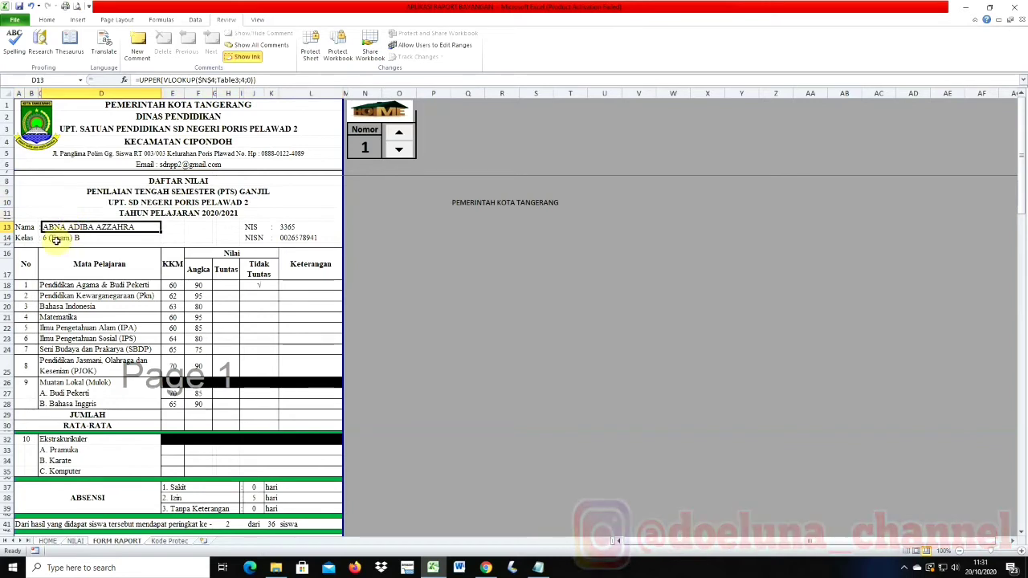
click(53, 241)
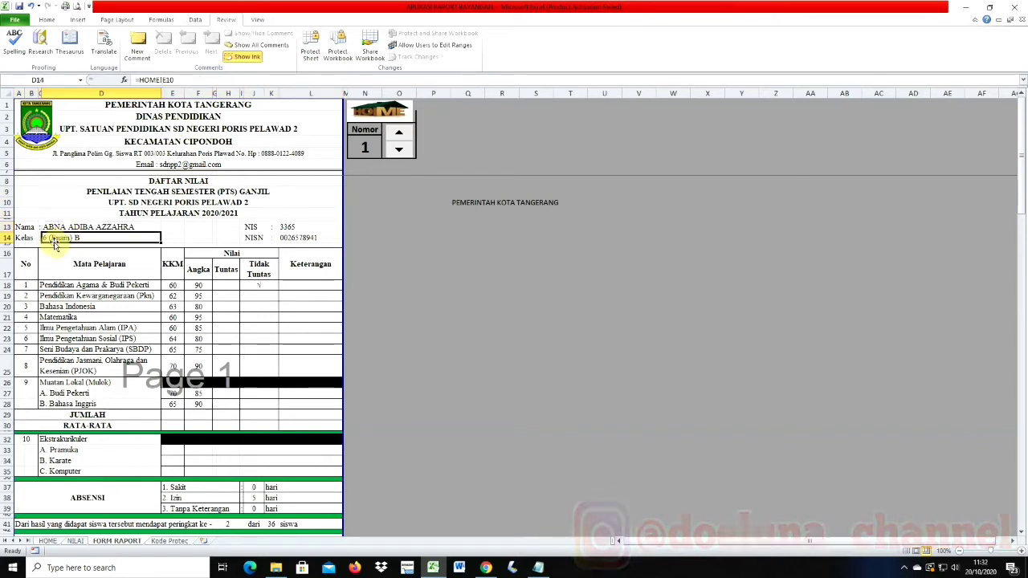
click(291, 228)
click(296, 239)
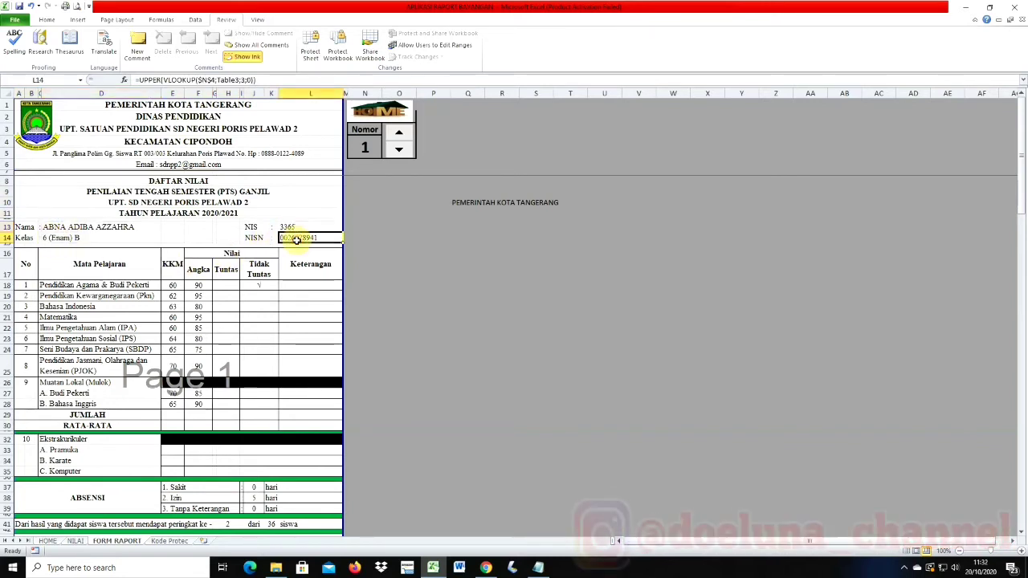
Clear the stray PEMERINTAH KOTA TANGERANG text from Q10 and reselect D13
click(468, 202)
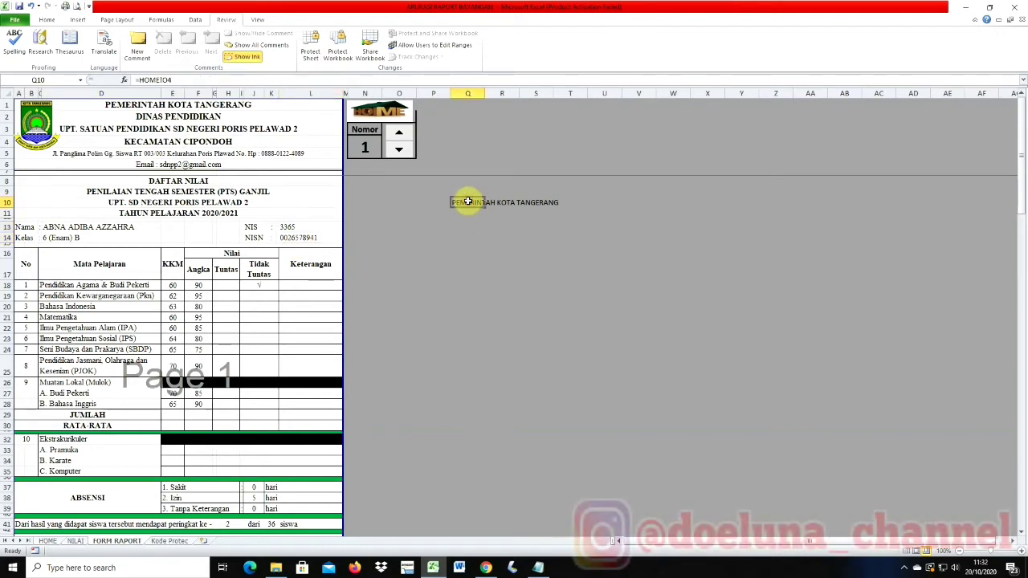
key(Delete)
click(604, 238)
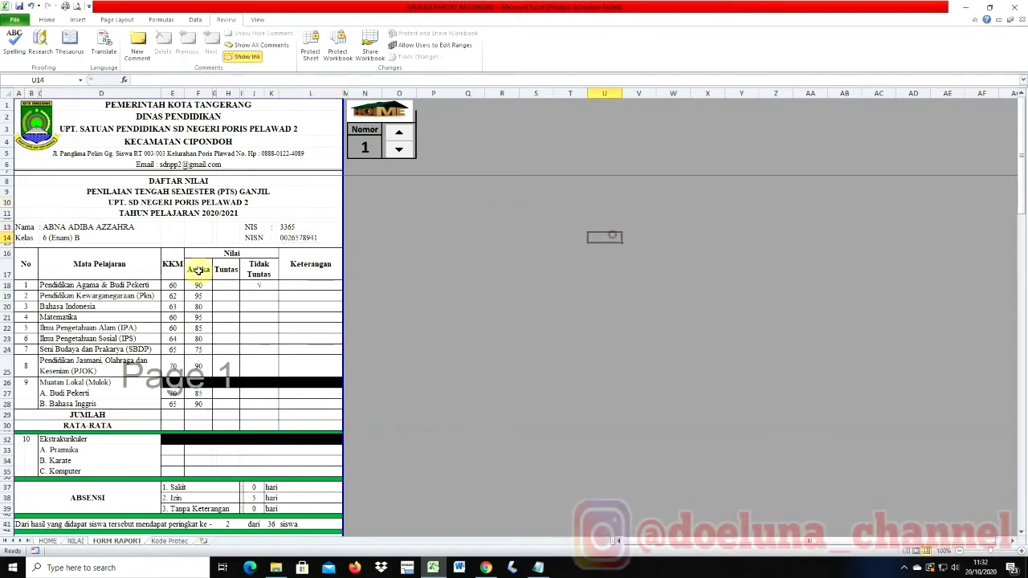
click(50, 227)
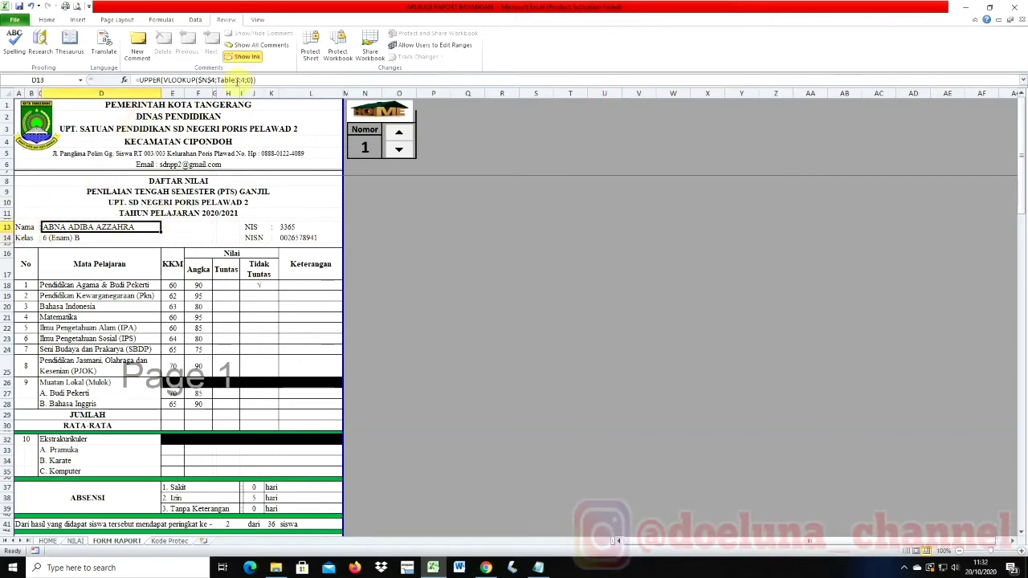
Paste D13's =UPPER(VLOOKUP($N$4;Table3;4;0)) formula into Notepad, replacing the old text
click(258, 80)
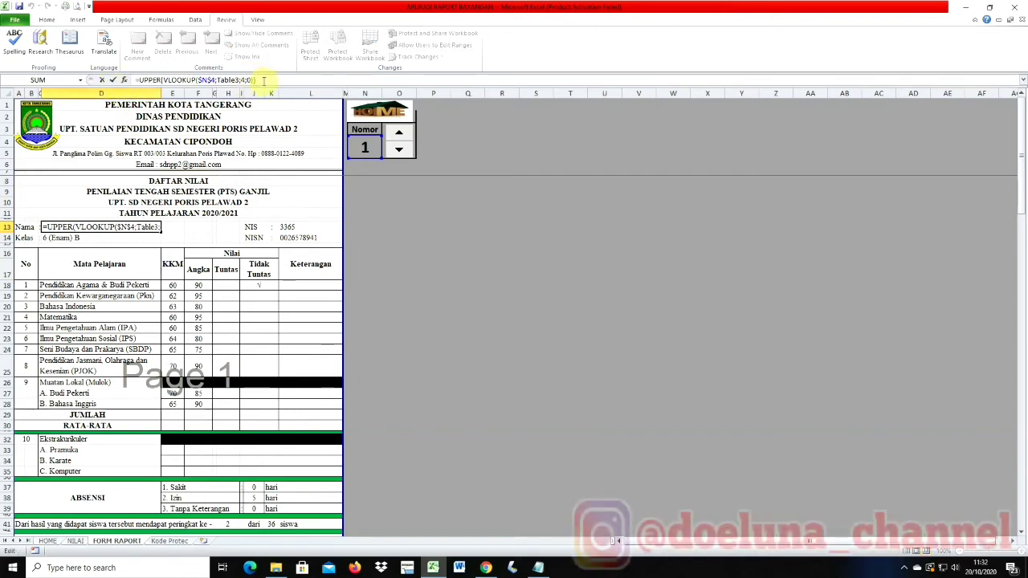
drag(262, 80, 133, 81)
key(ctrl+c)
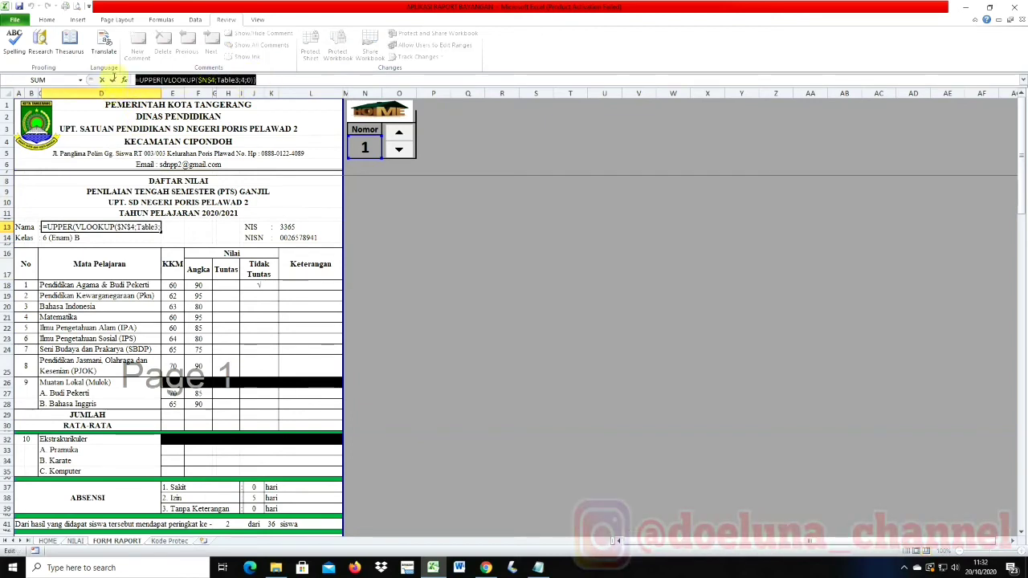
click(538, 567)
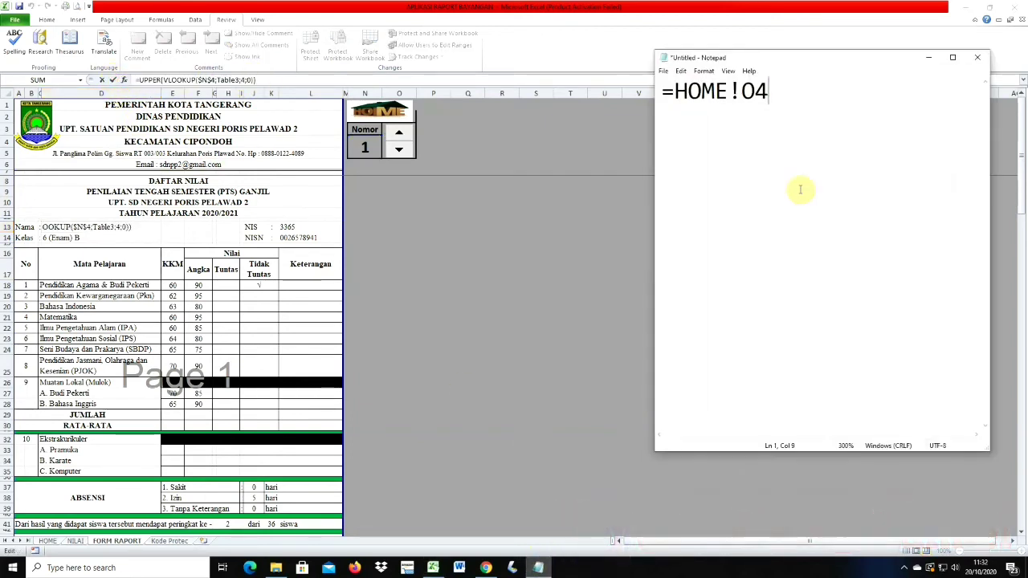
key(ctrl+a)
key(ctrl+v)
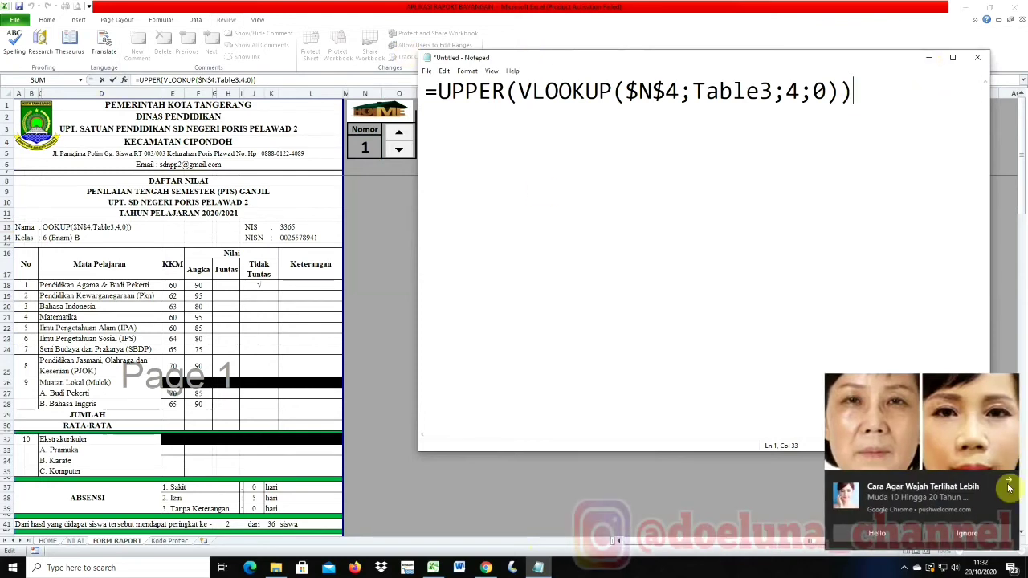
click(929, 57)
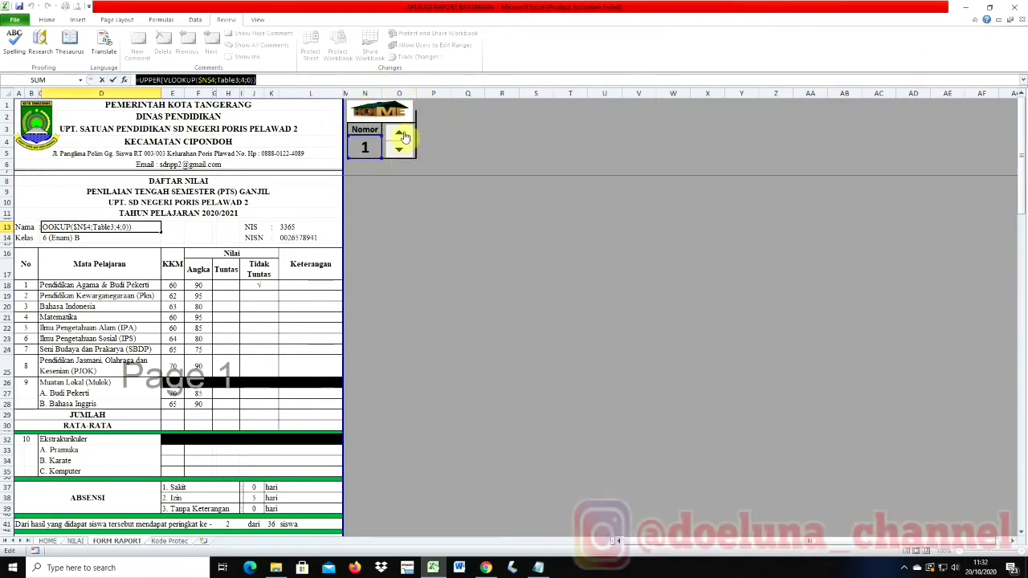
Step the Nomor spinner up to student 3 and back down to student 1
key(Escape)
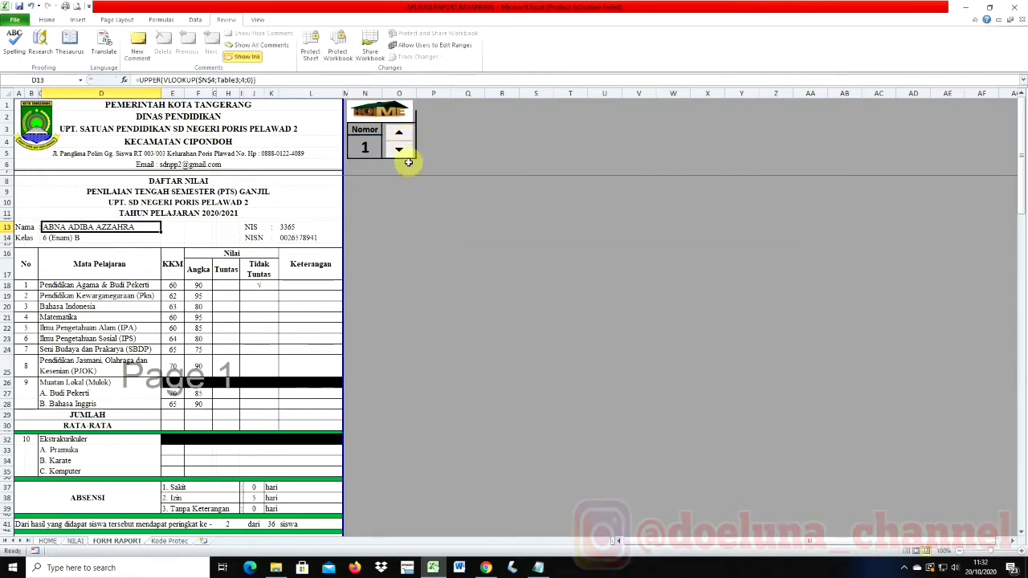
click(399, 135)
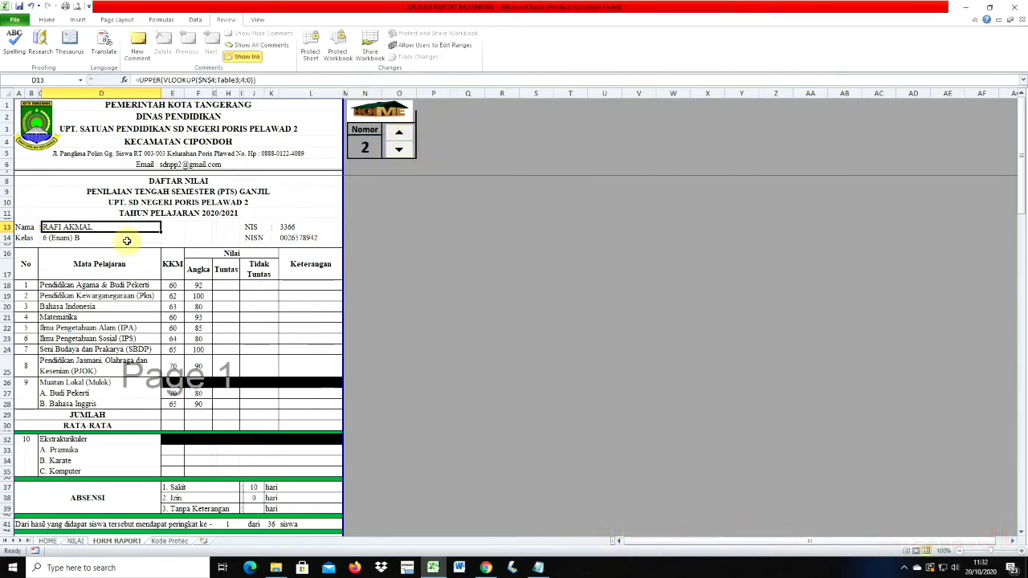
click(398, 134)
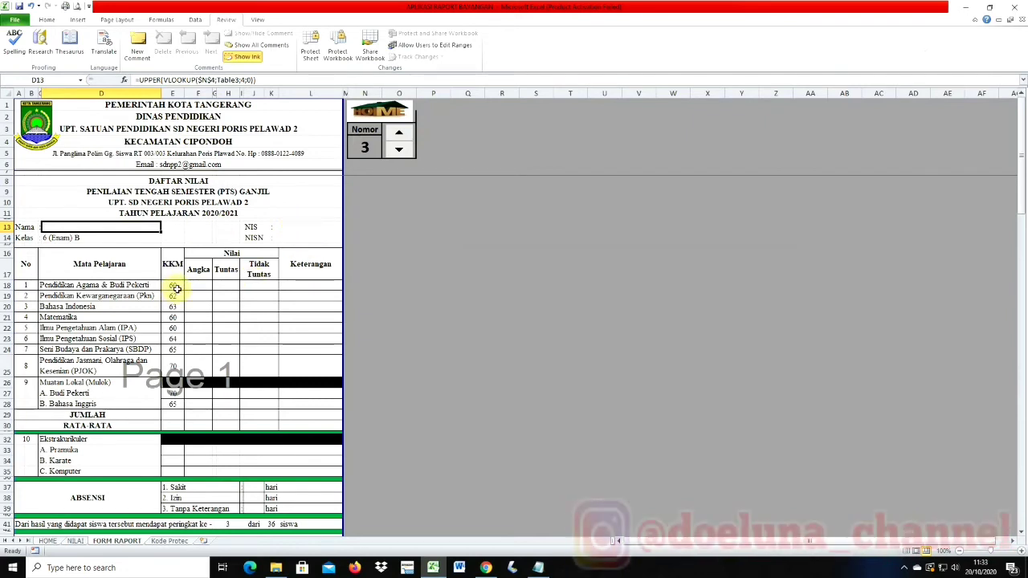
click(407, 149)
click(399, 150)
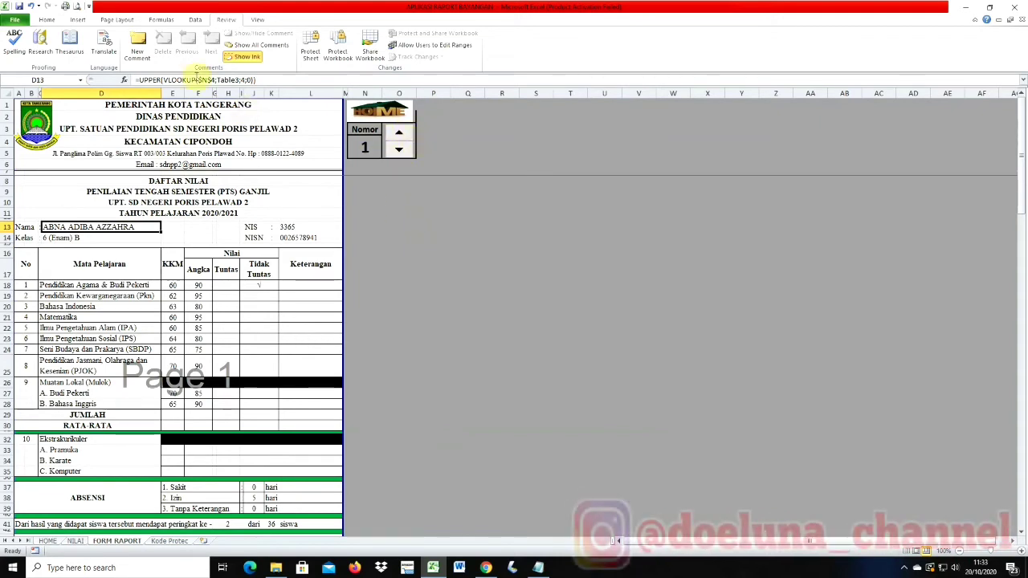
click(48, 19)
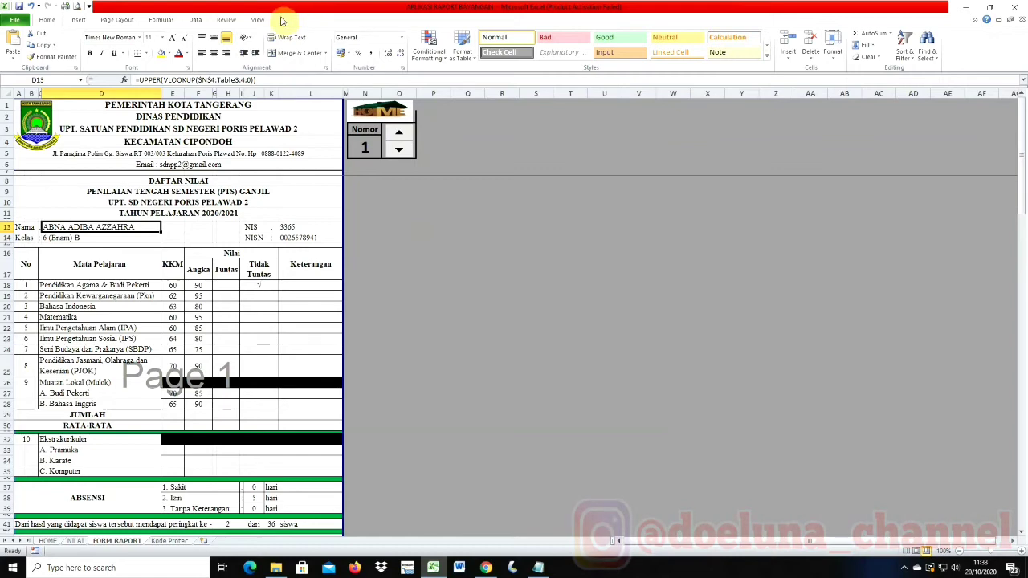
Turn on the Developer tab through Options > Customize Ribbon and confirm
click(13, 19)
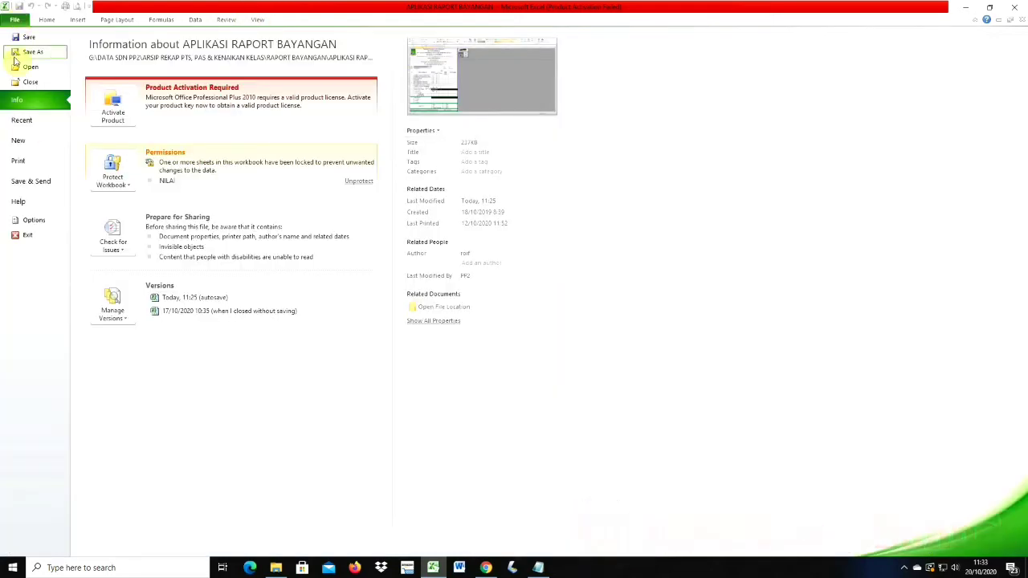
click(34, 220)
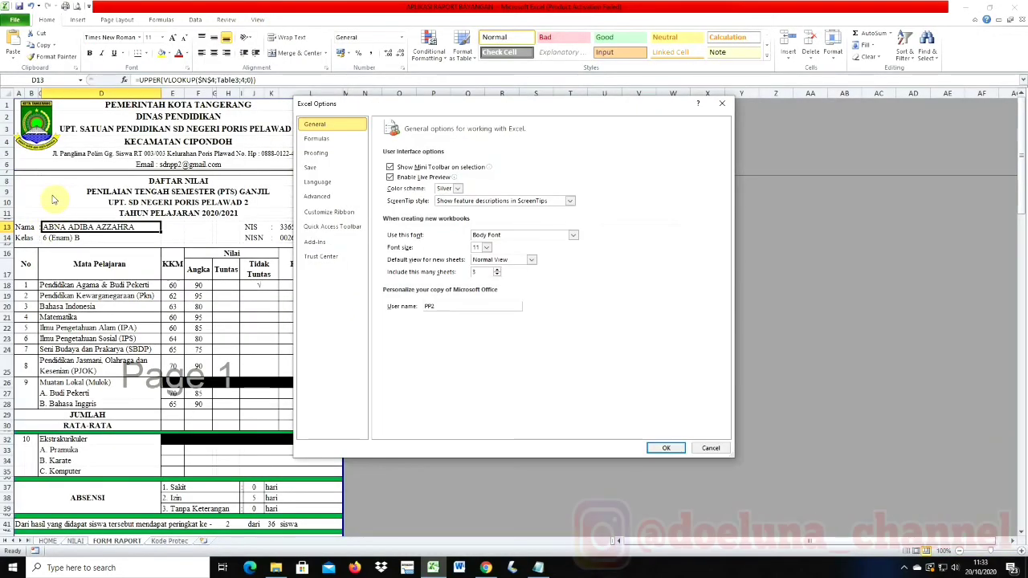
click(343, 215)
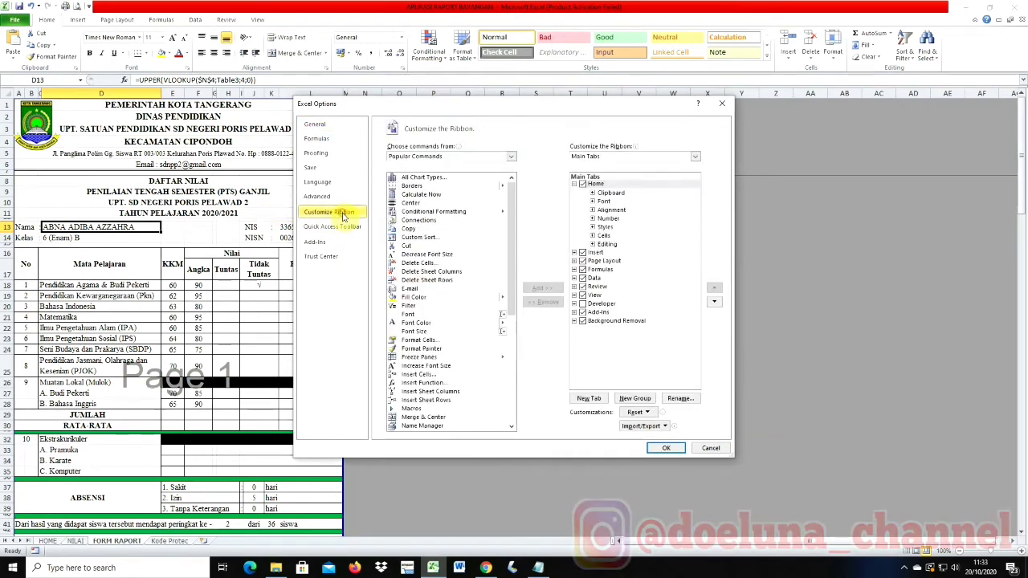
click(583, 304)
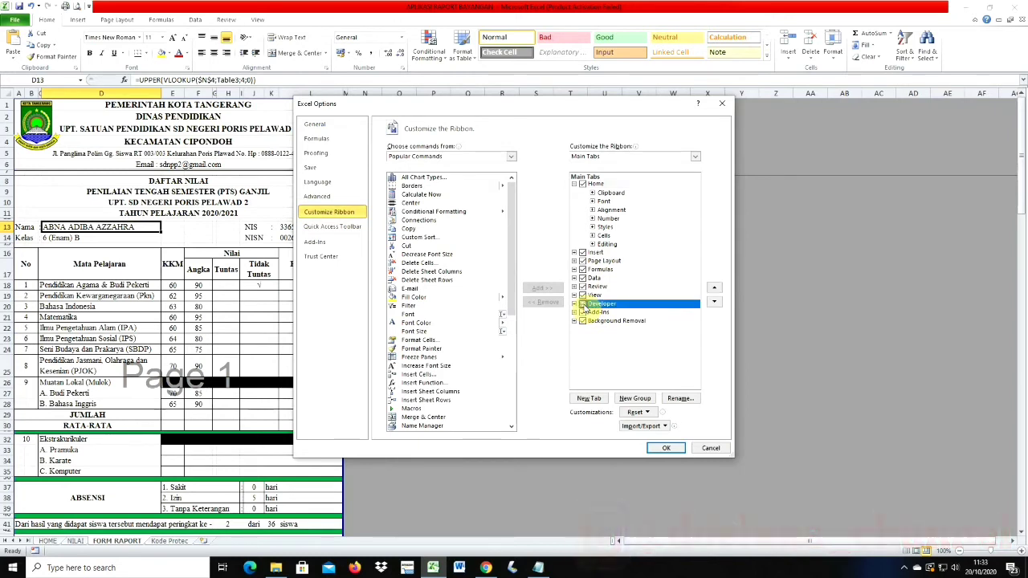
click(665, 453)
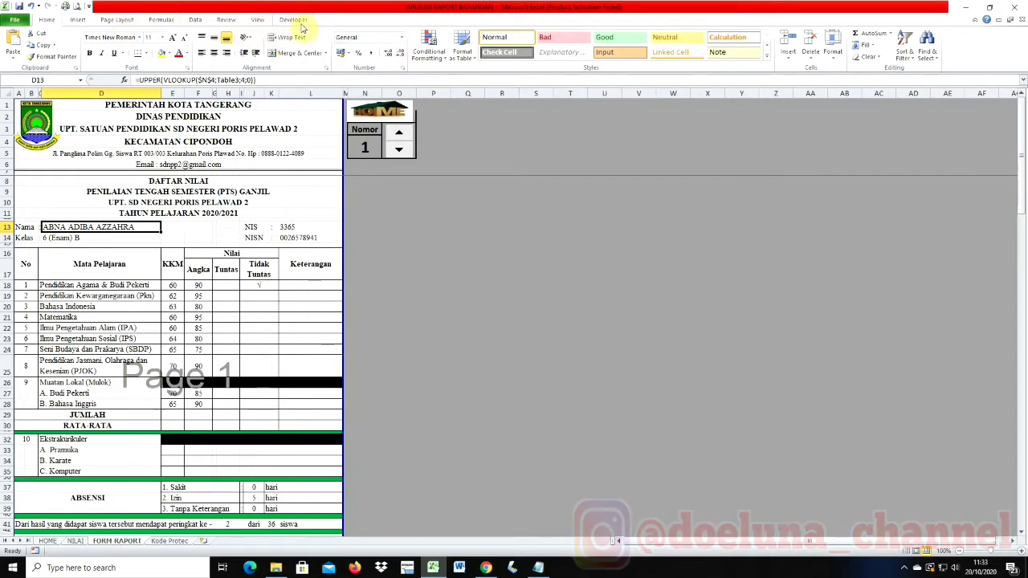
Draw a second spin button form control to the right of the Nomor box
click(294, 20)
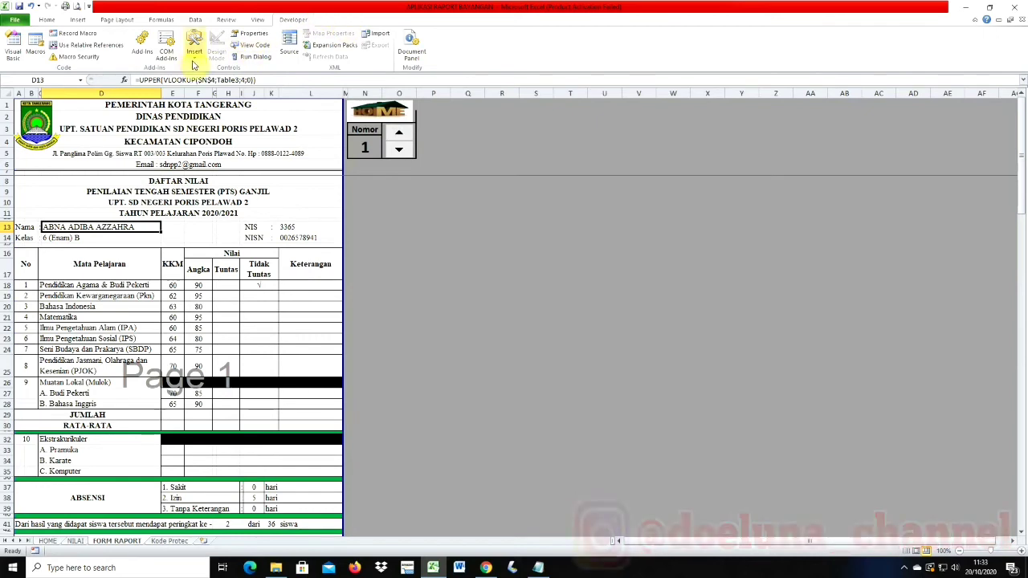
click(193, 63)
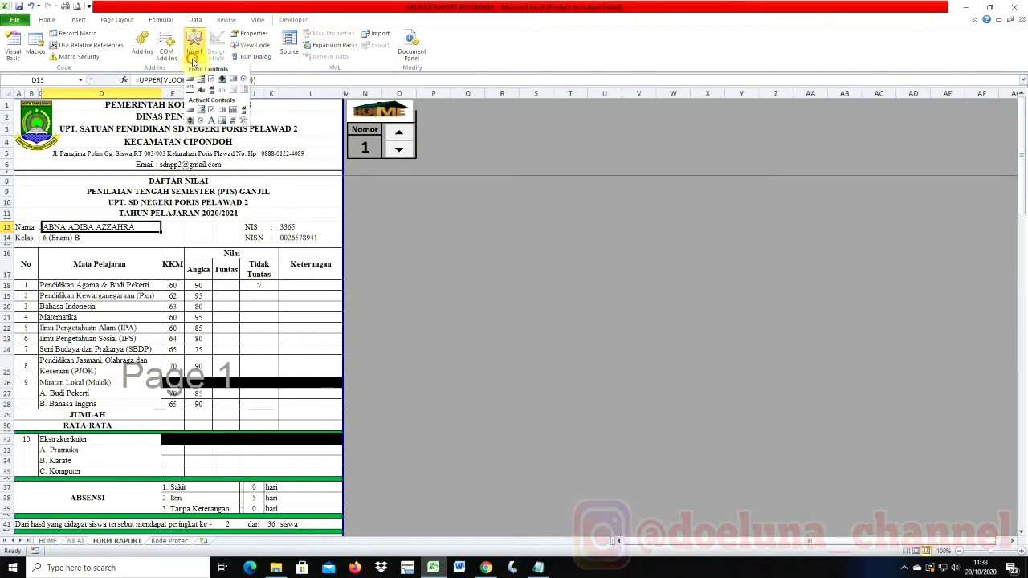
click(223, 81)
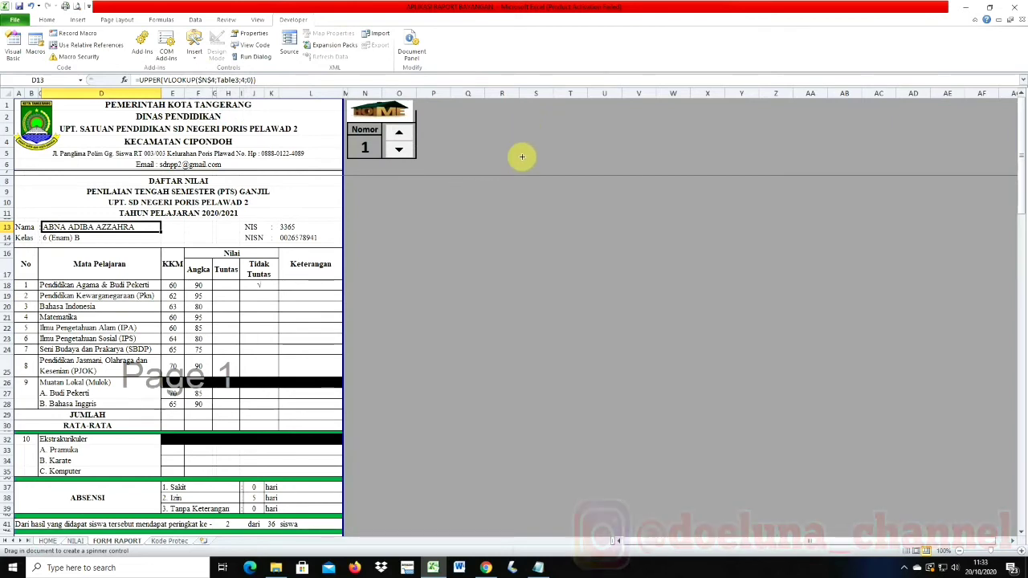
mouse_move(508, 122)
mouse_down()
mouse_move(542, 159)
mouse_move(533, 152)
mouse_up()
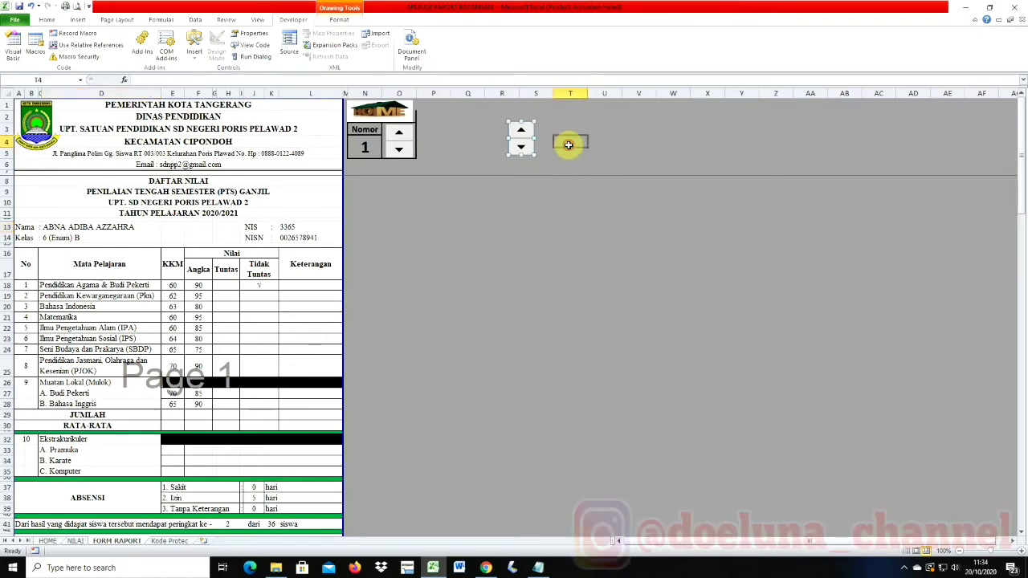
click(569, 141)
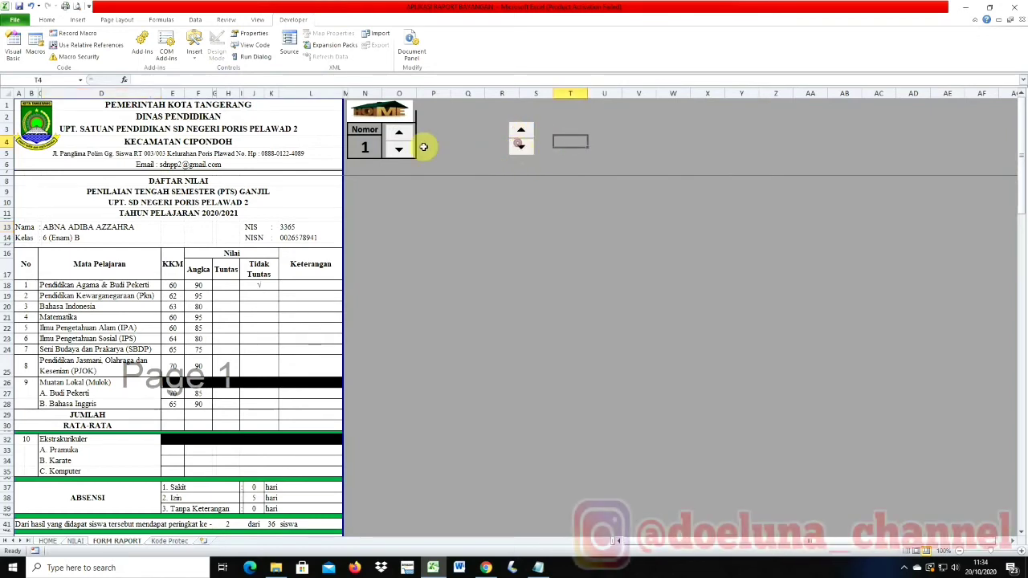
Step the Nomor spinner up through other students and back down to 1
click(367, 146)
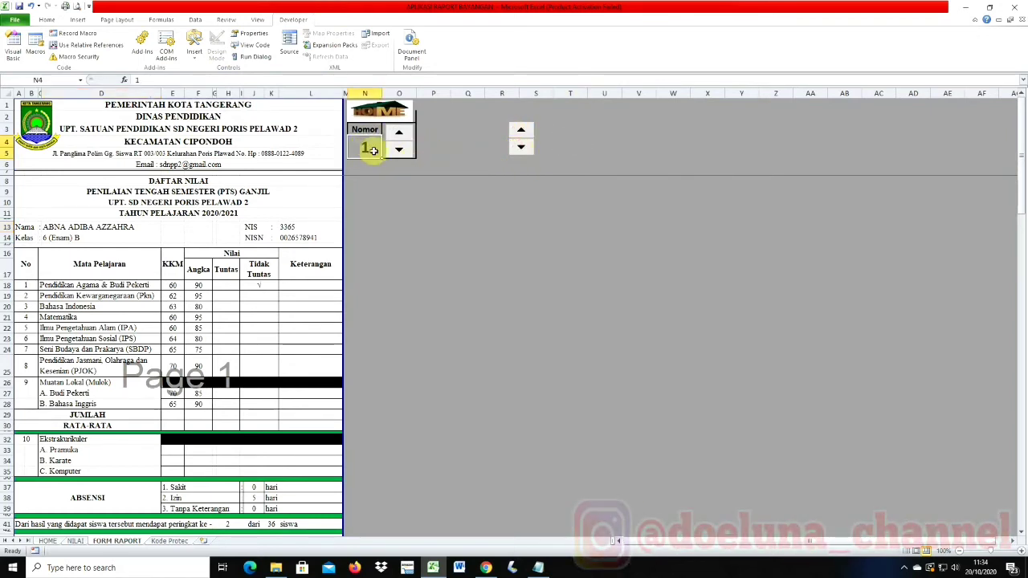
click(403, 134)
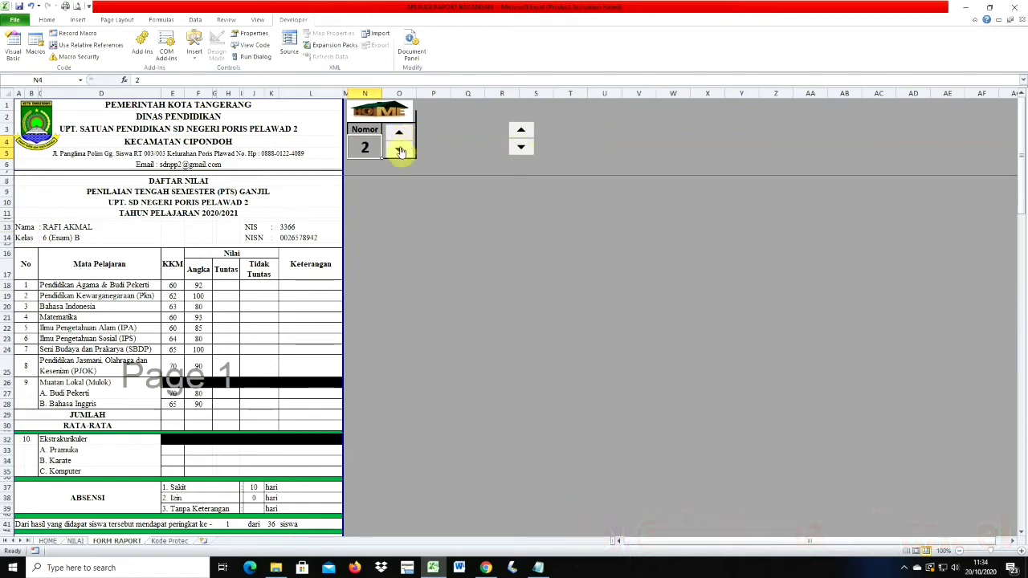
click(399, 149)
click(403, 133)
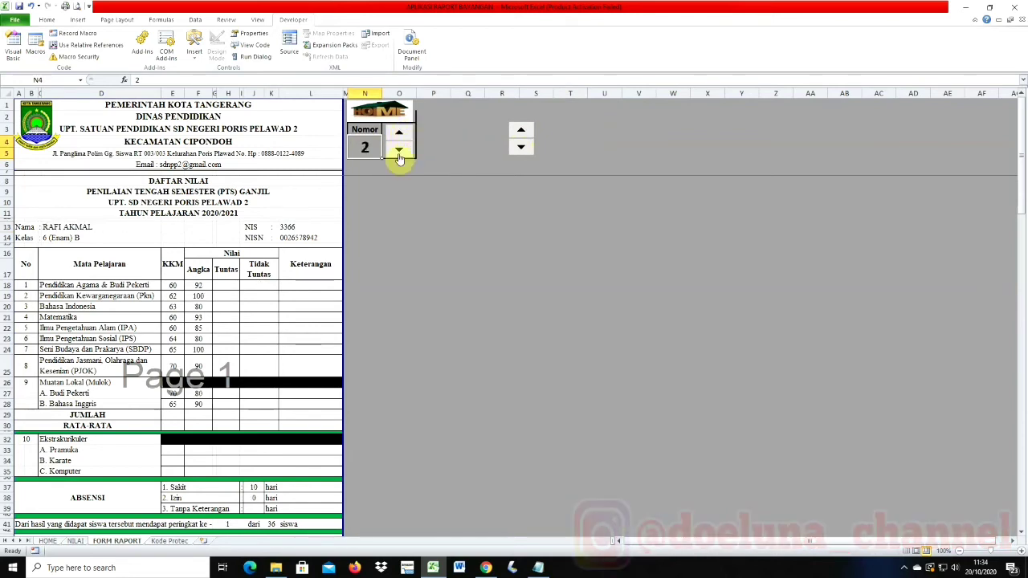
click(398, 151)
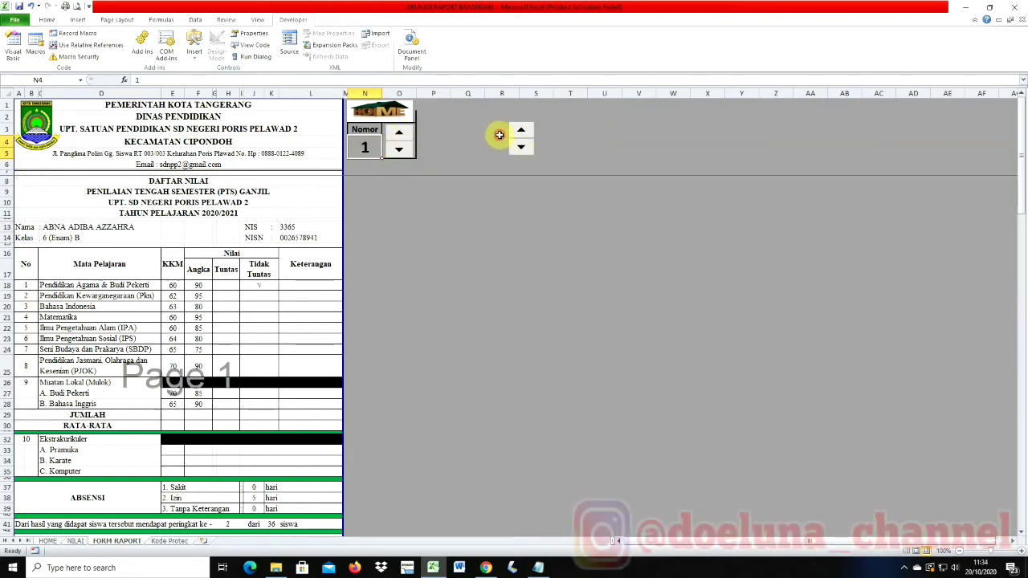
click(490, 131)
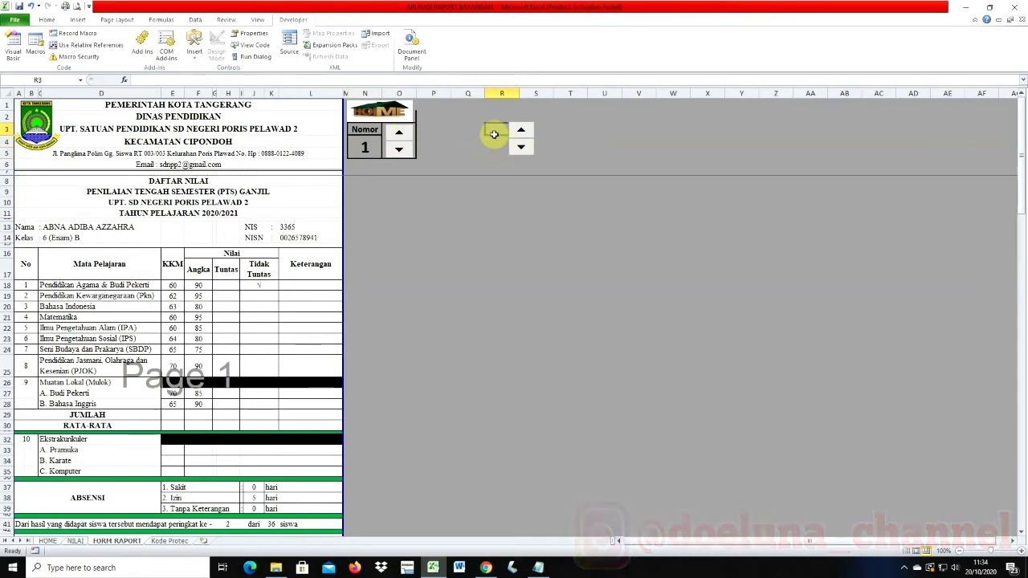
Move the second spinner slightly right and down
drag(489, 139, 496, 153)
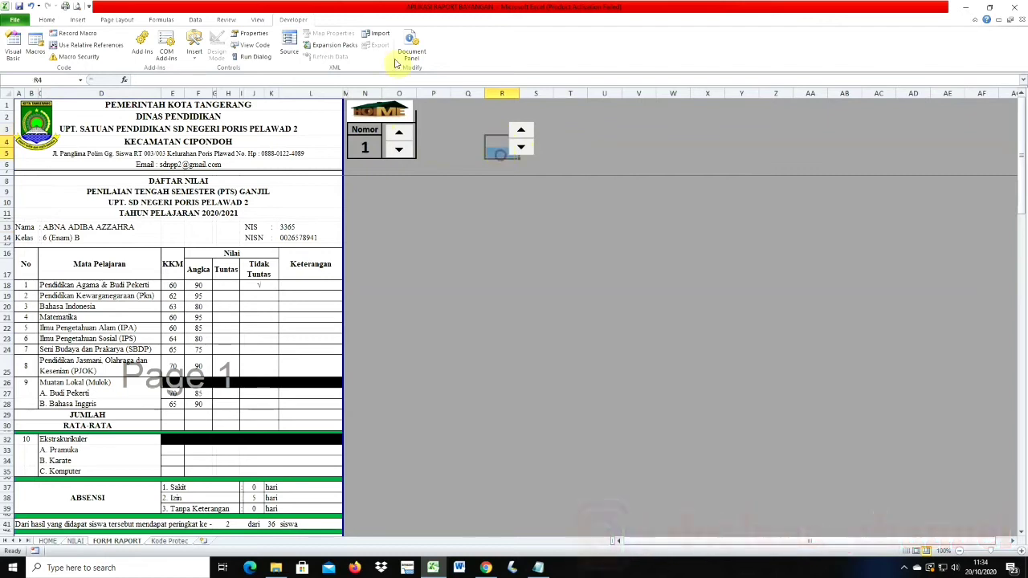
click(47, 19)
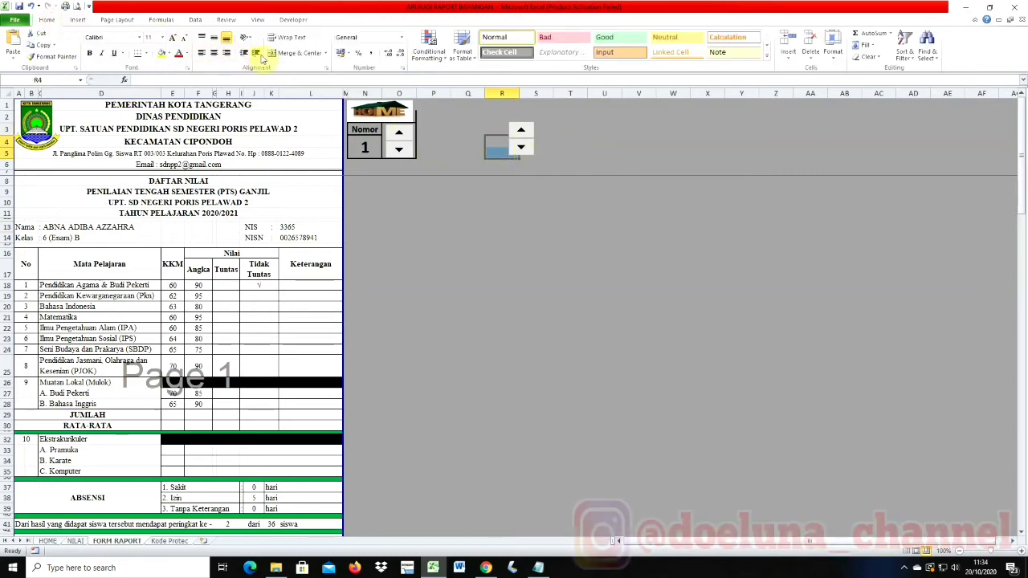
right_click(524, 142)
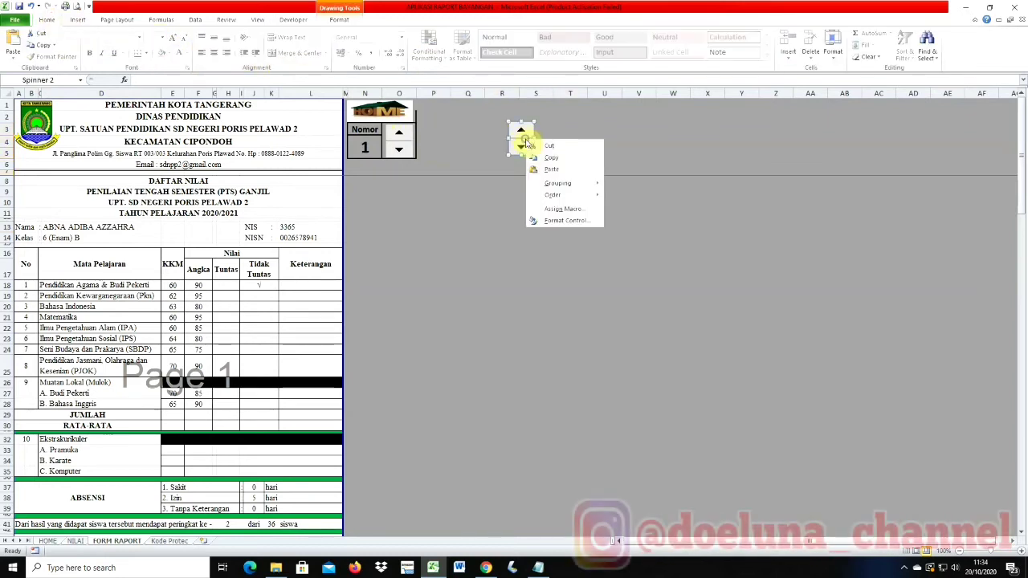
click(531, 142)
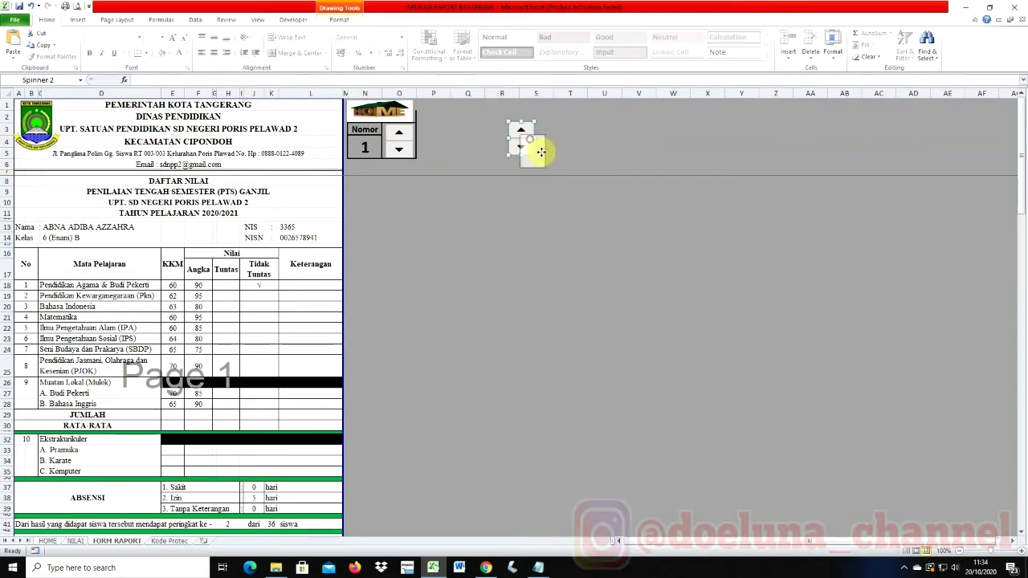
drag(542, 152, 555, 159)
click(504, 138)
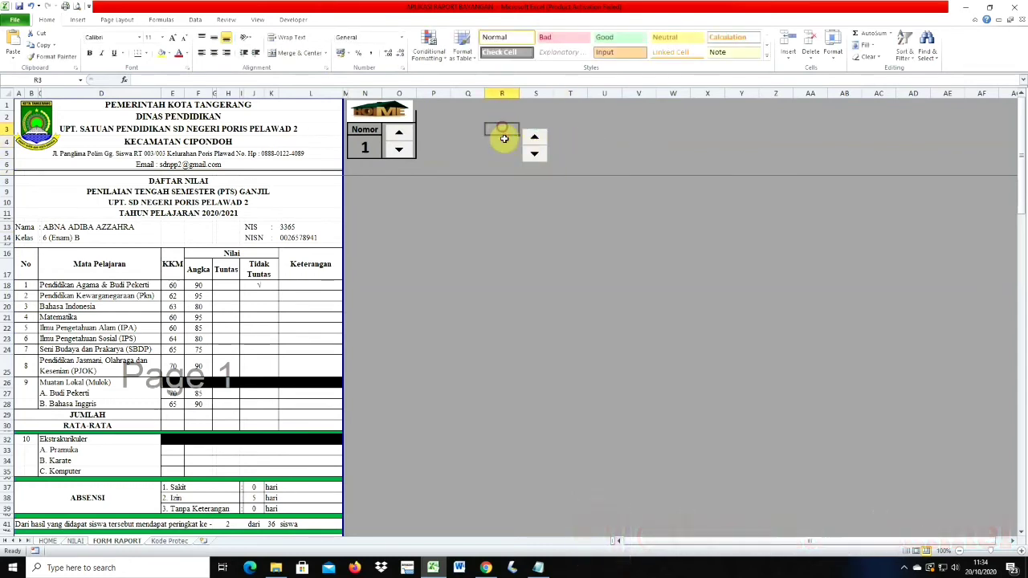
Merge R3:S5 into one cell and give it a thick box border
drag(503, 138, 545, 156)
click(299, 52)
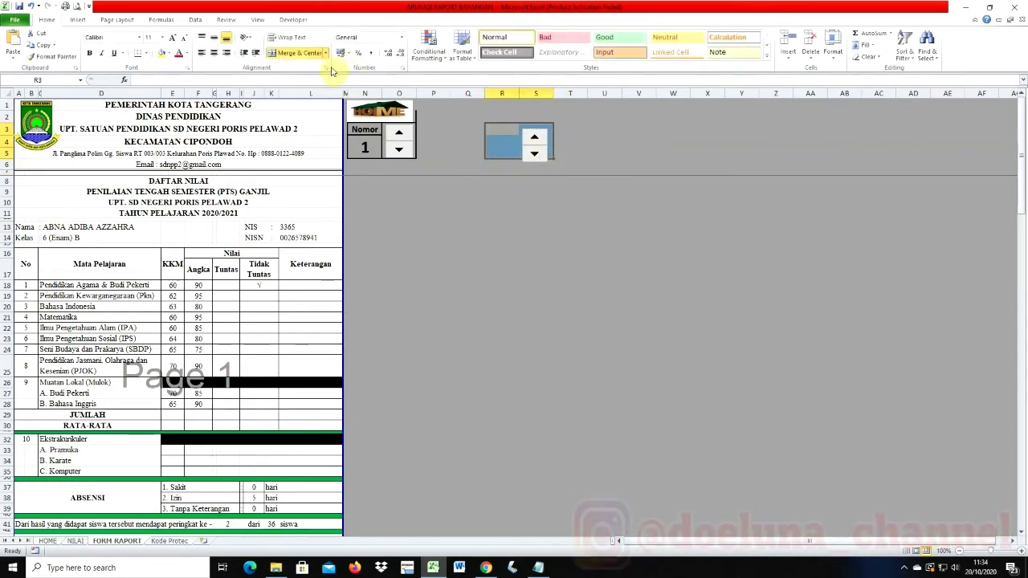
click(147, 54)
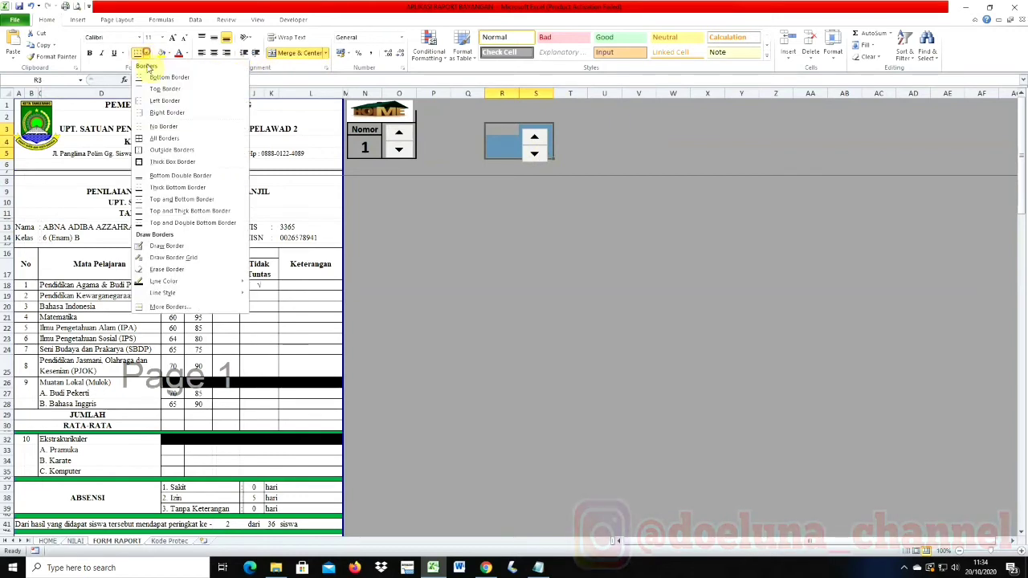
click(161, 158)
click(572, 213)
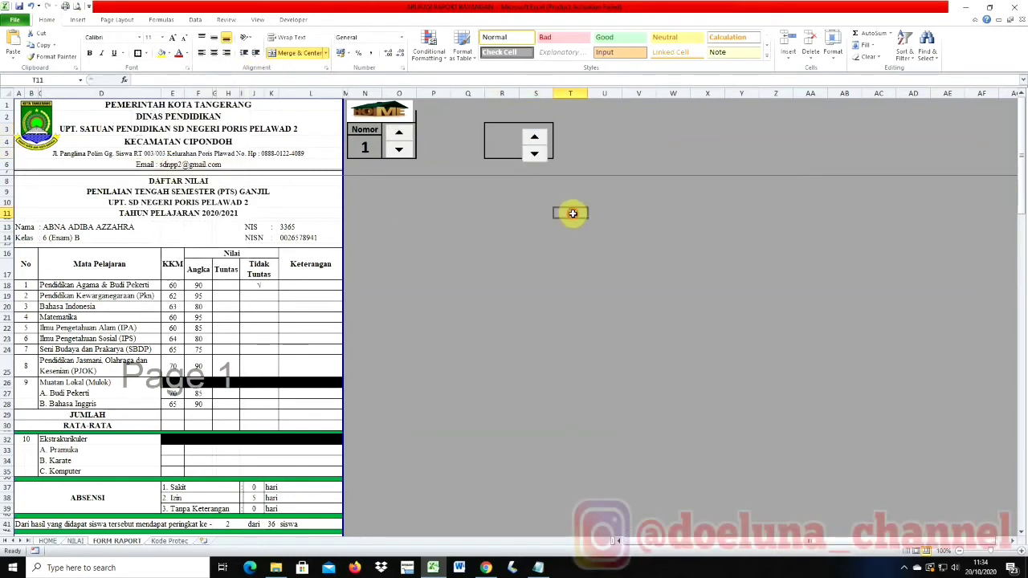
Nudge the second spinner with arrow keys to sit inside the box's right edge
ctrl+click(541, 140)
right_click(545, 138)
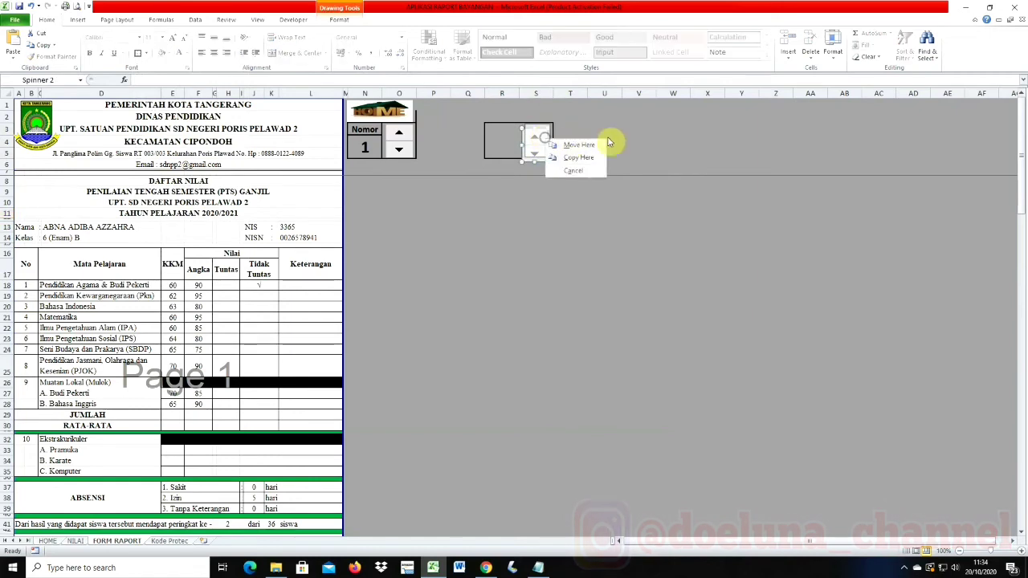
click(604, 129)
right_click(537, 143)
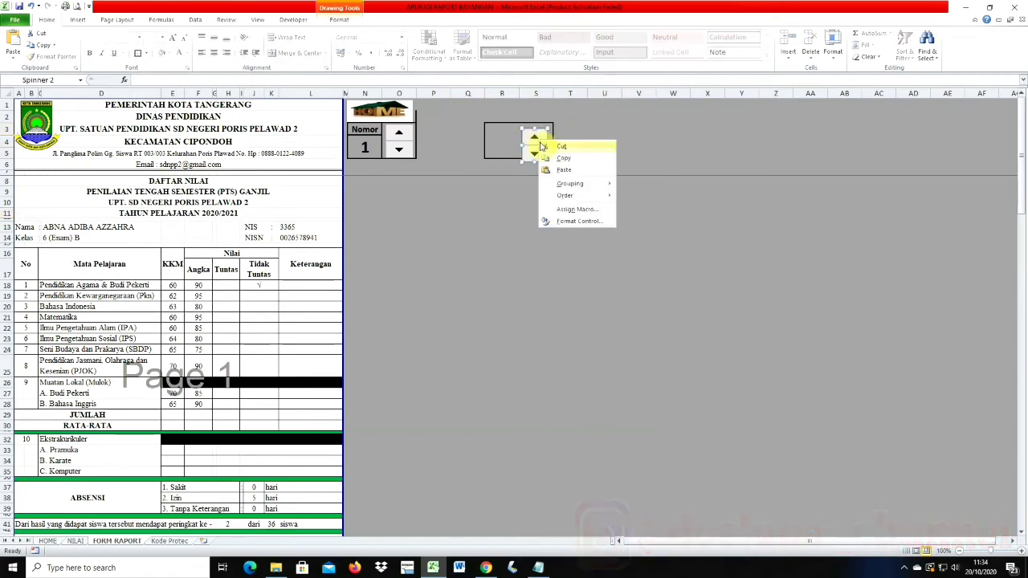
click(674, 148)
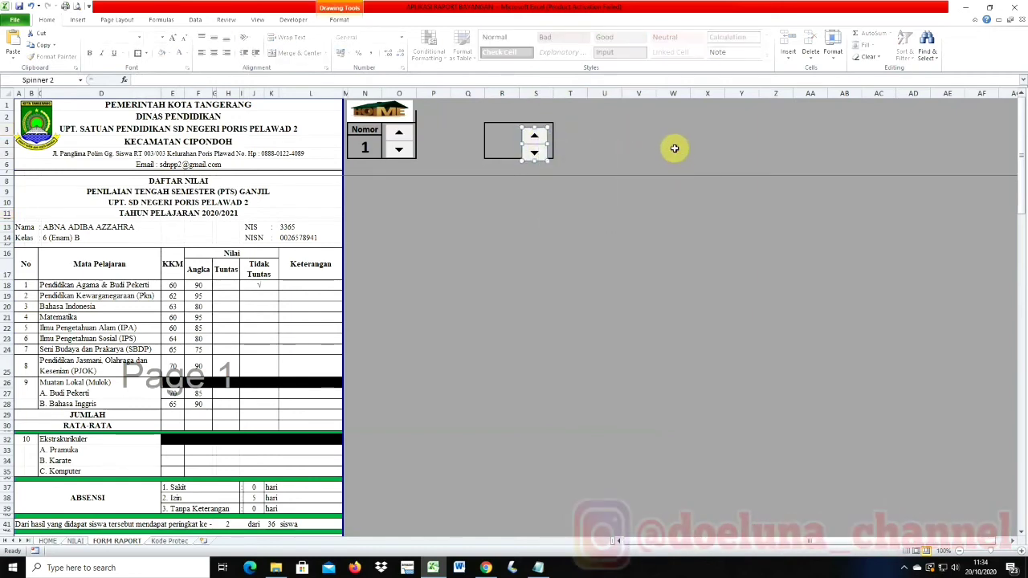
key(Up)
key(Right)
key(Down)
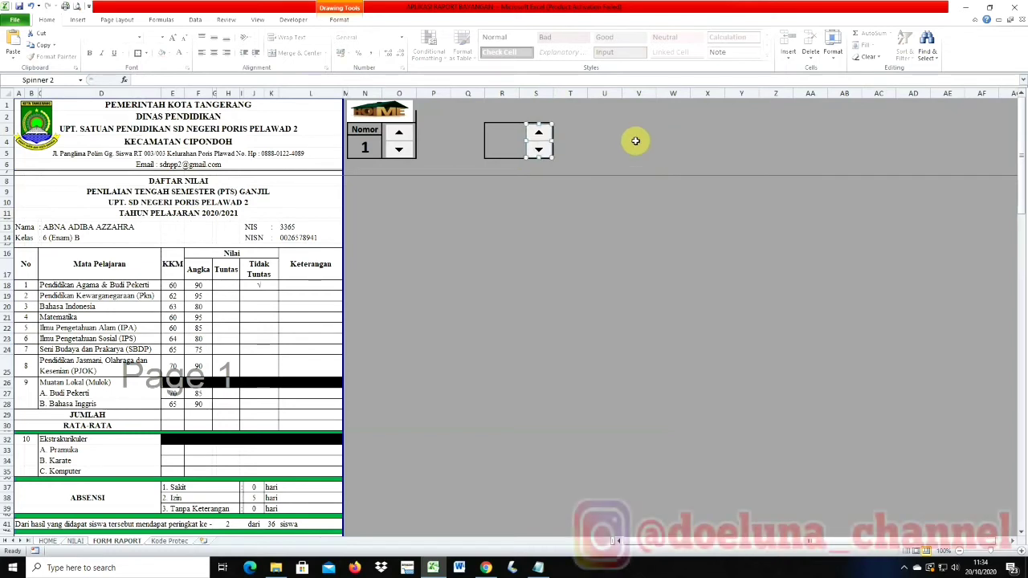
click(612, 131)
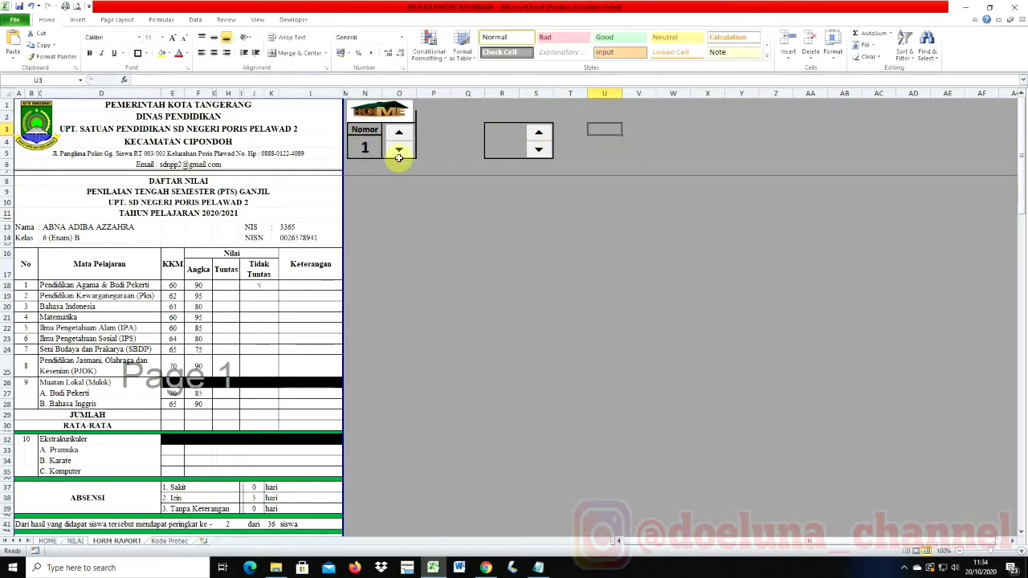
Review the second spinner's Format Control settings and cancel without changes
right_click(540, 147)
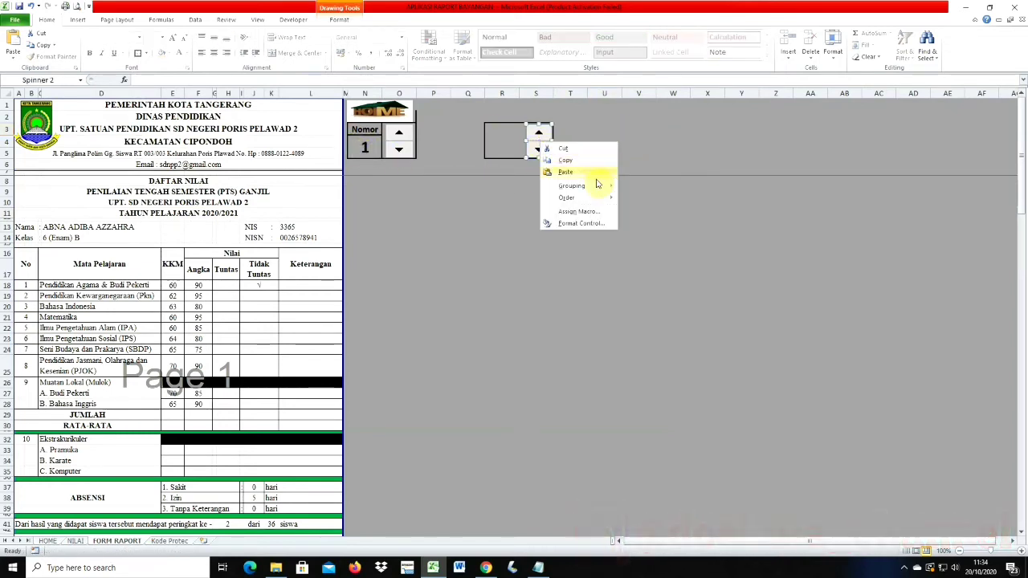
click(590, 225)
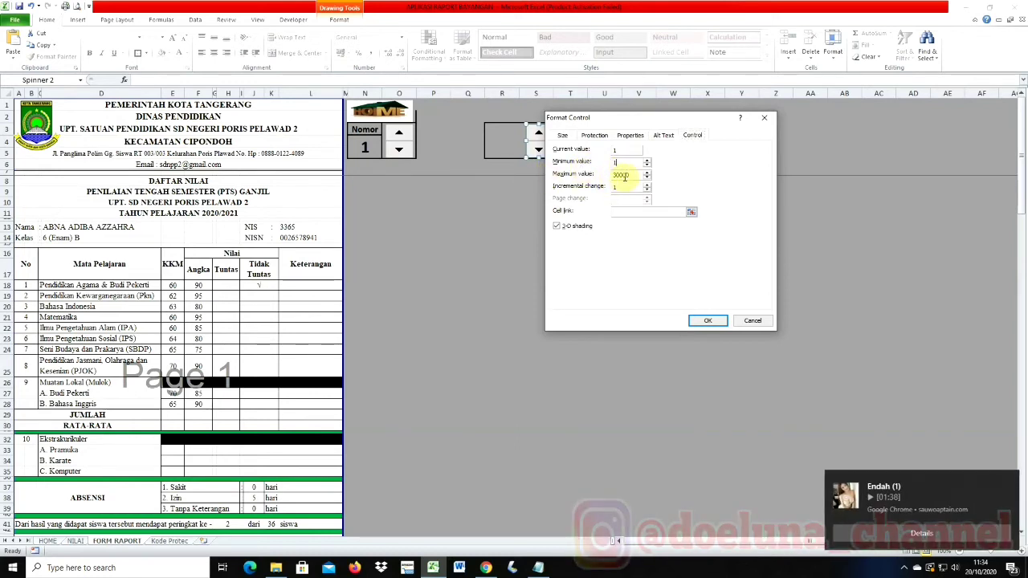
drag(620, 178, 602, 177)
text(40)
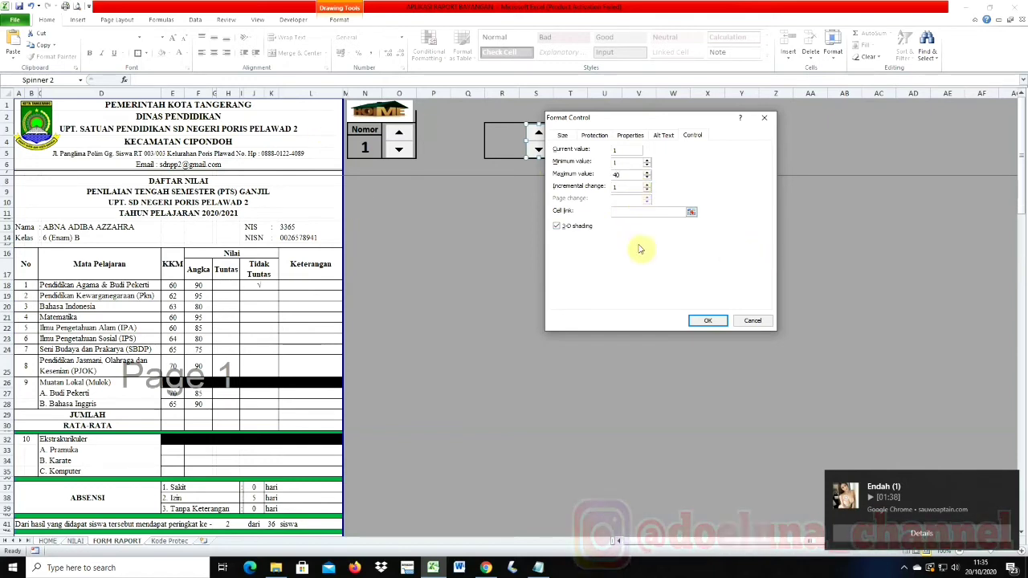
click(657, 213)
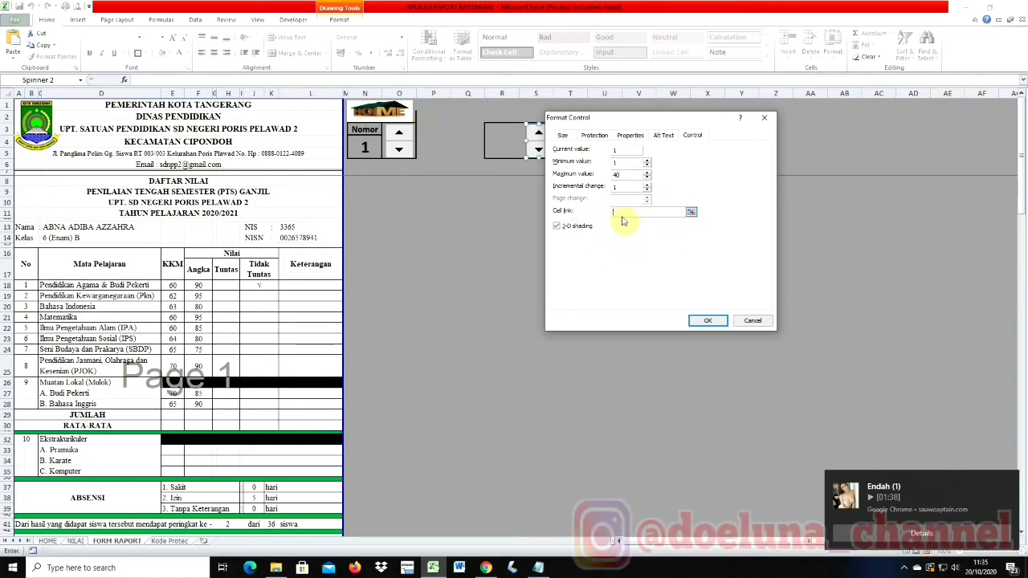
click(759, 321)
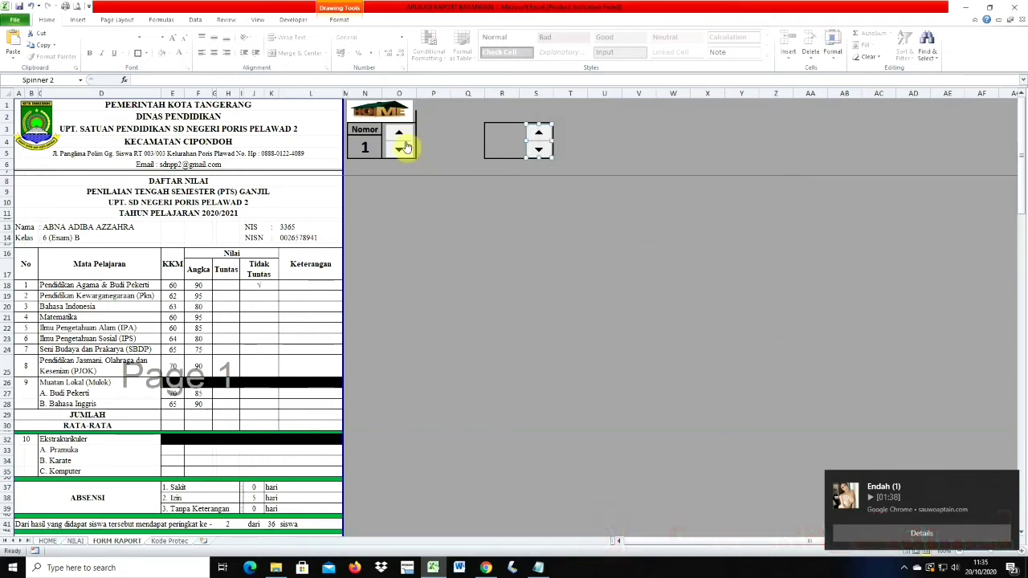
Set the Nomor spinner to range 1–40 linked to $N$4, then test it back to 1
right_click(405, 146)
click(456, 222)
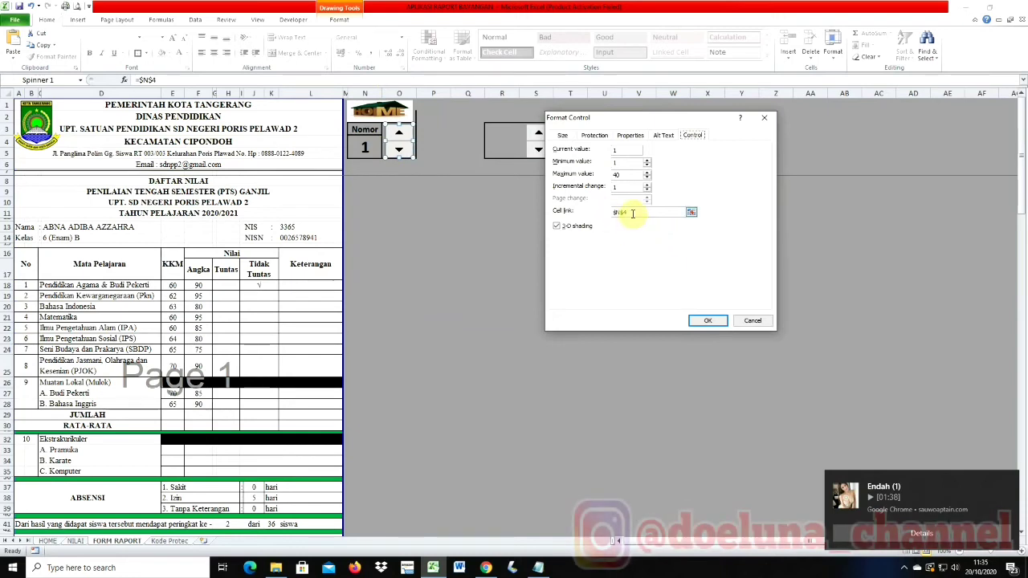
click(707, 320)
click(434, 141)
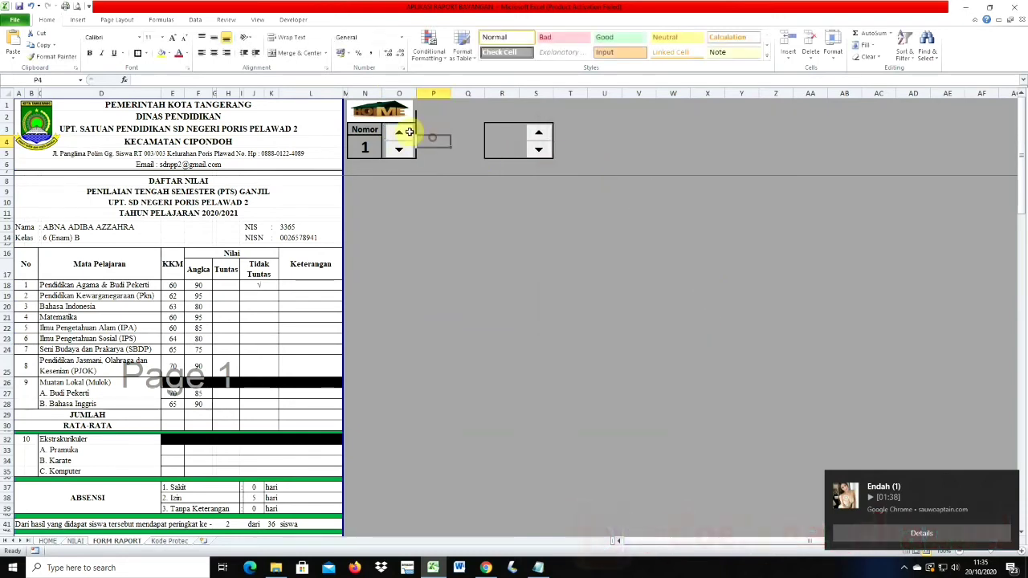
click(401, 132)
click(400, 132)
click(400, 132)
click(399, 148)
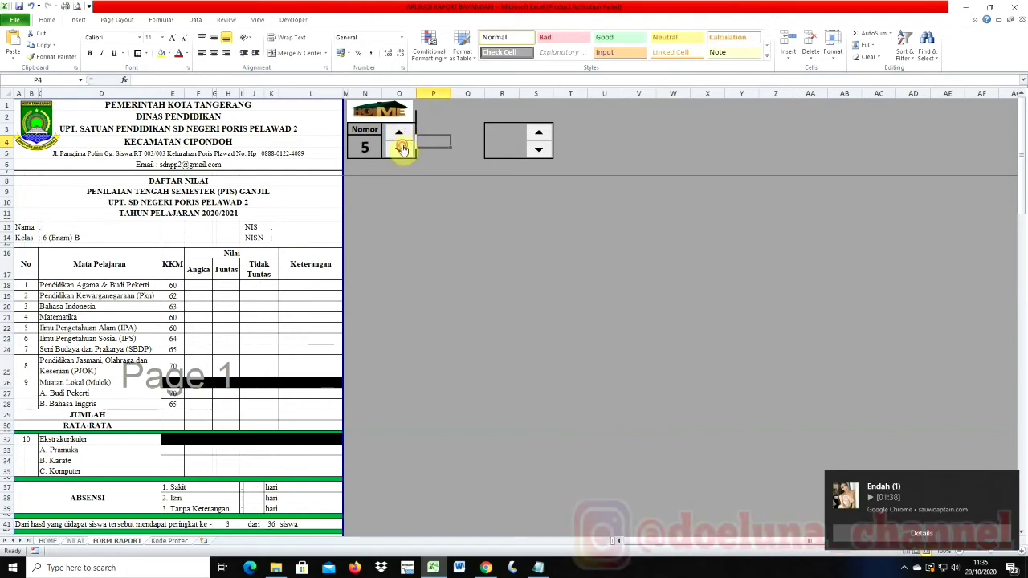
click(399, 148)
click(399, 149)
click(399, 149)
click(399, 148)
Select name cell D13 and bring up the Notepad holding the VLOOKUP formula
click(55, 228)
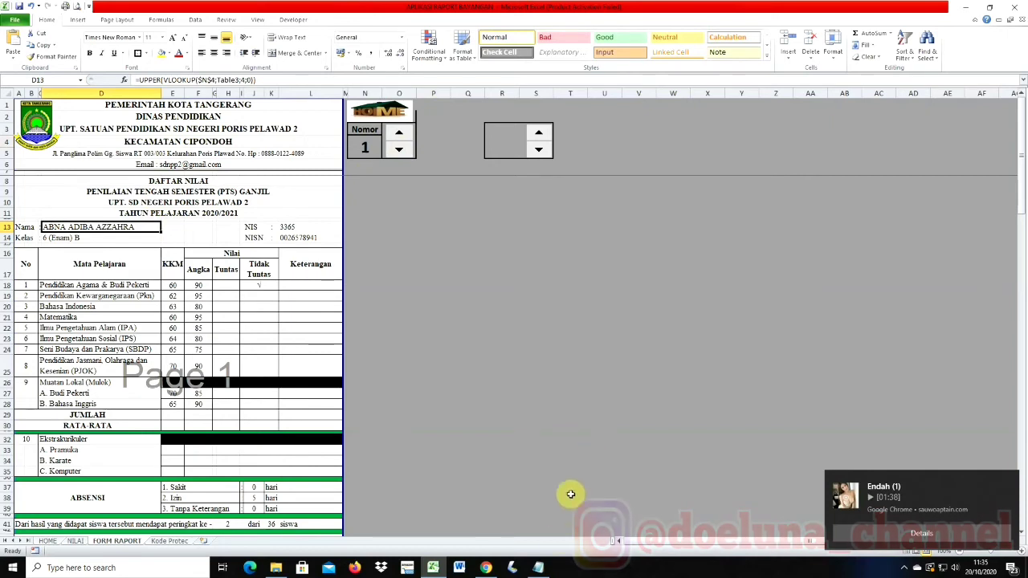
click(537, 568)
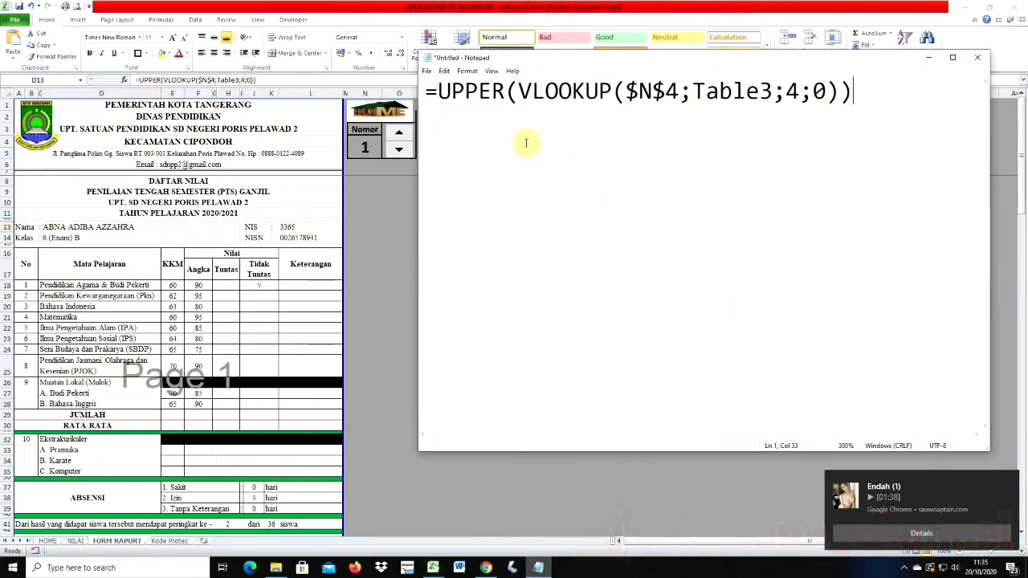
drag(542, 62, 571, 60)
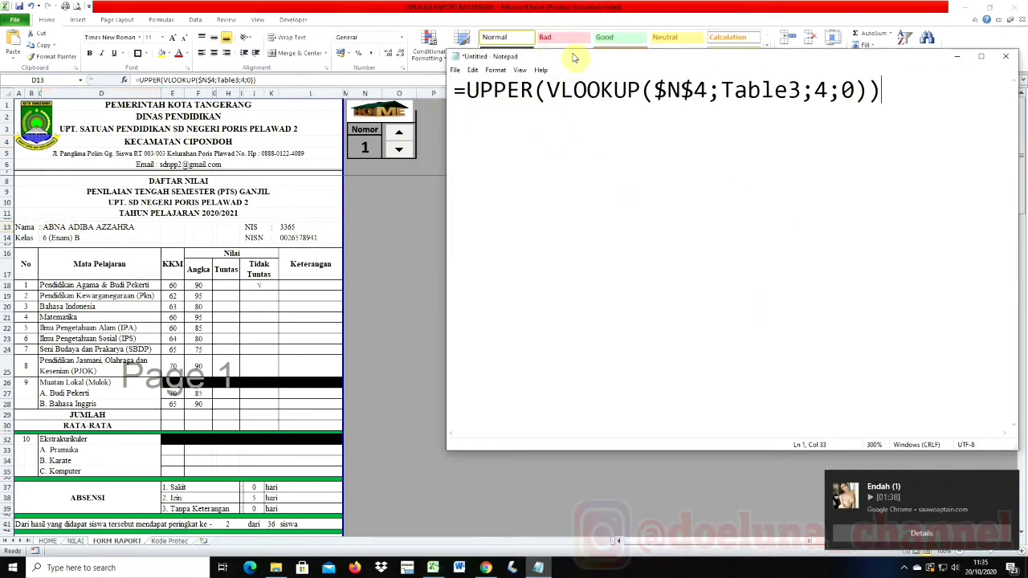
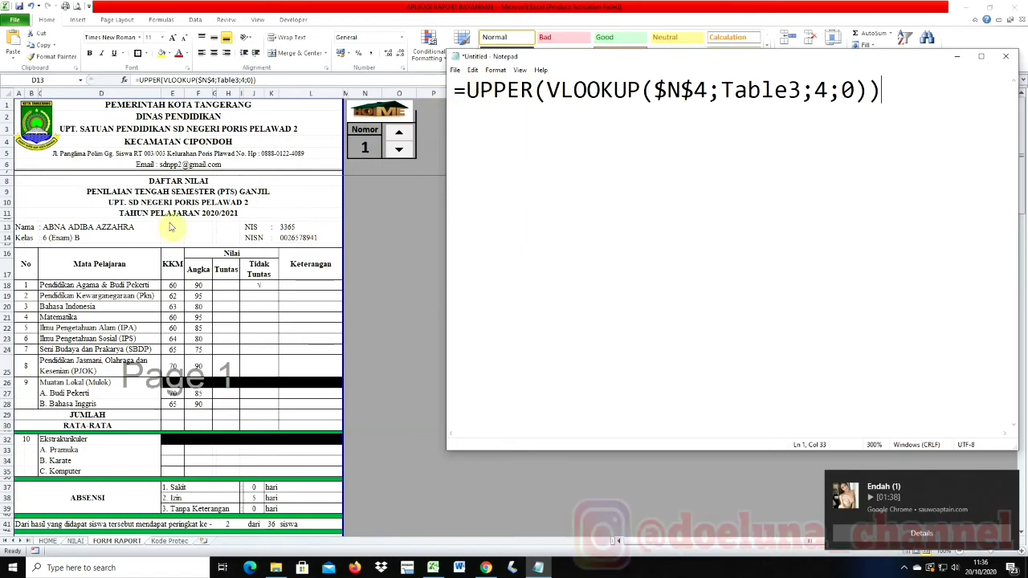
Compare the NILAI and FORM RAPORT sheets against the formula note in Notepad
click(49, 228)
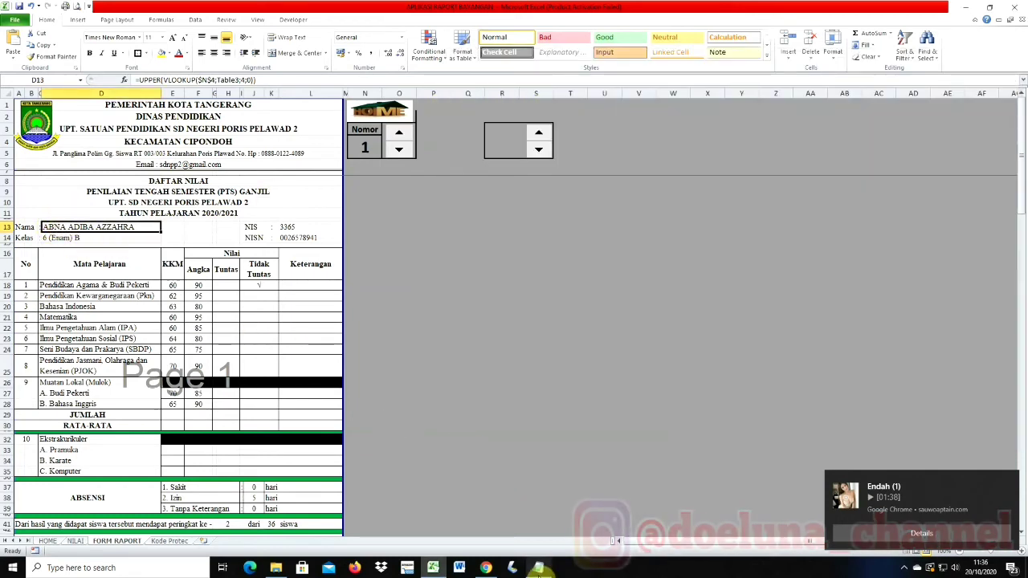
click(537, 568)
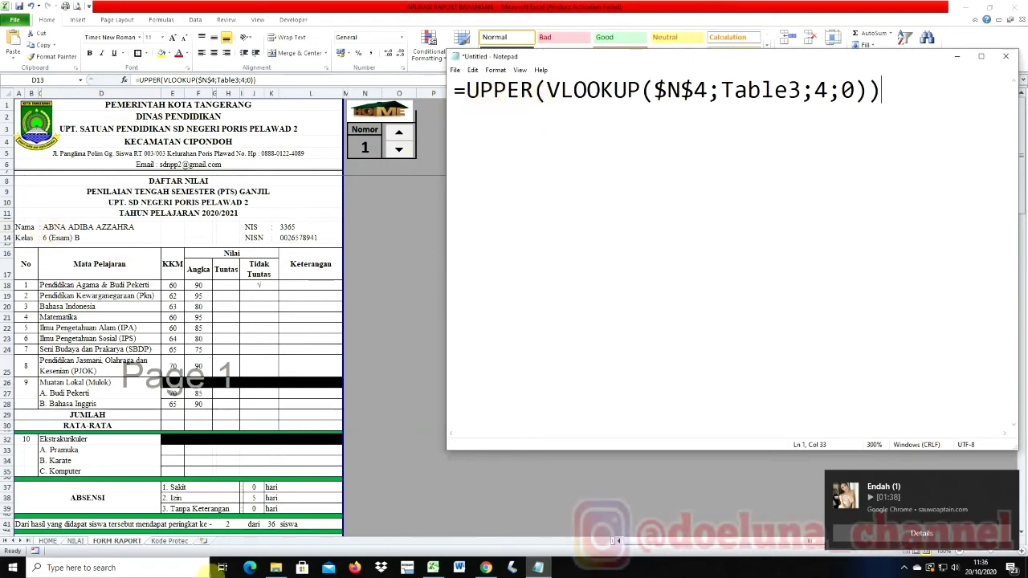
click(77, 546)
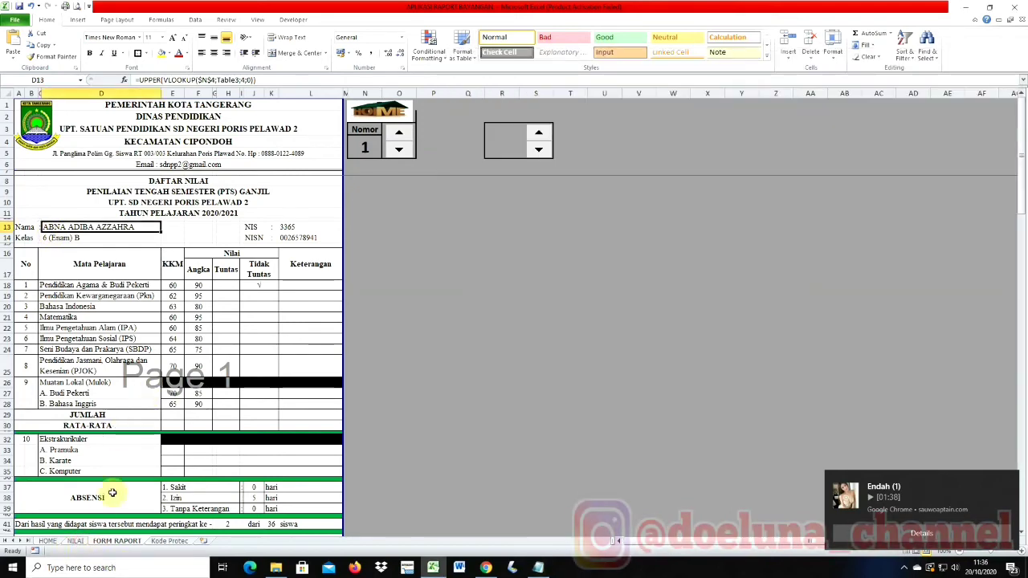
click(83, 541)
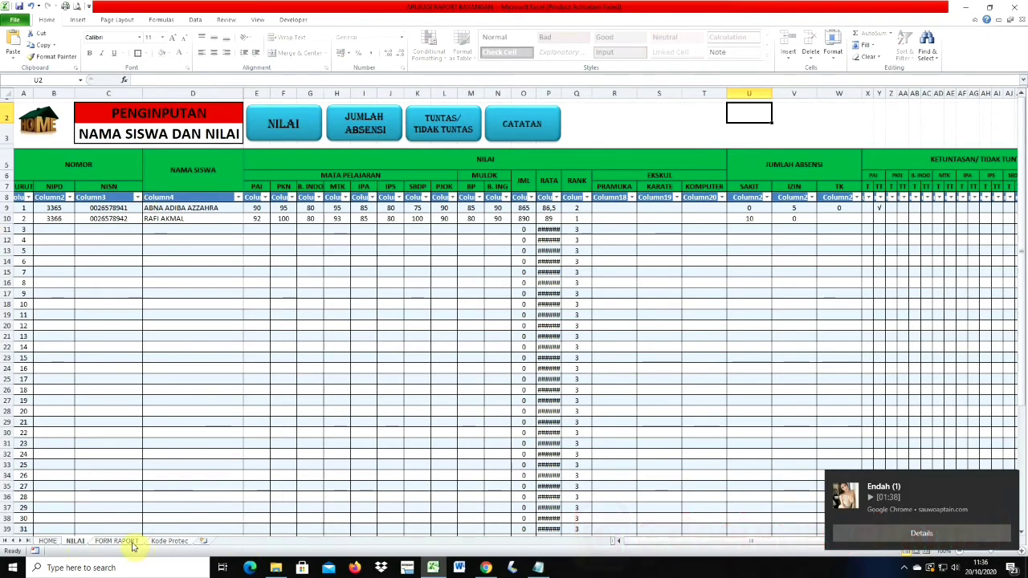
click(553, 564)
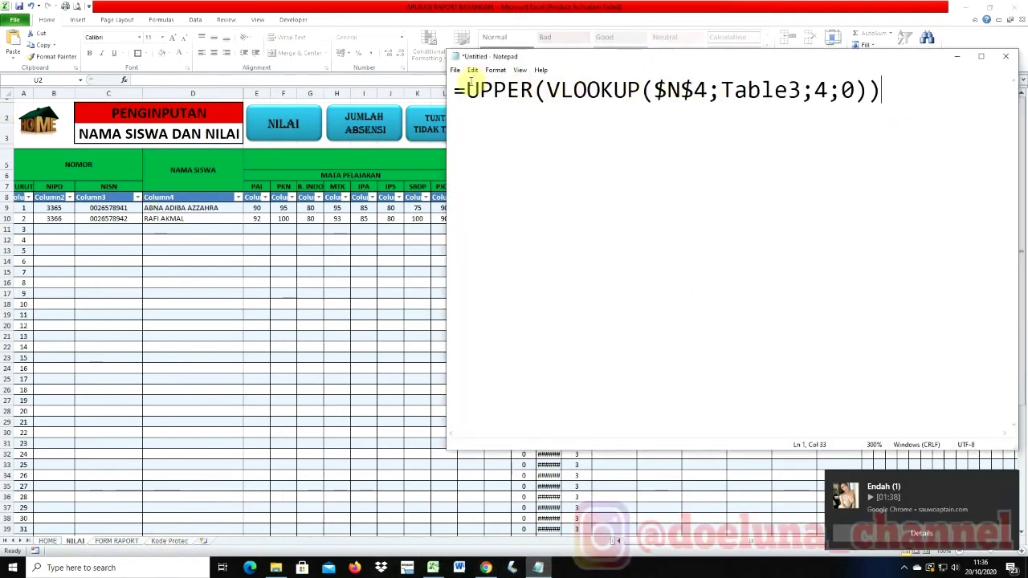
click(197, 207)
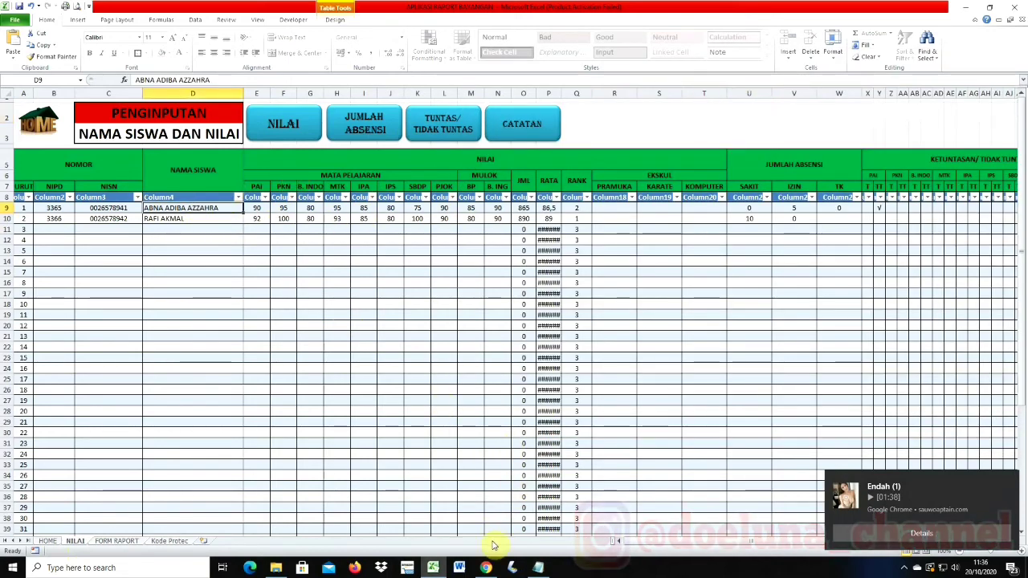
click(540, 569)
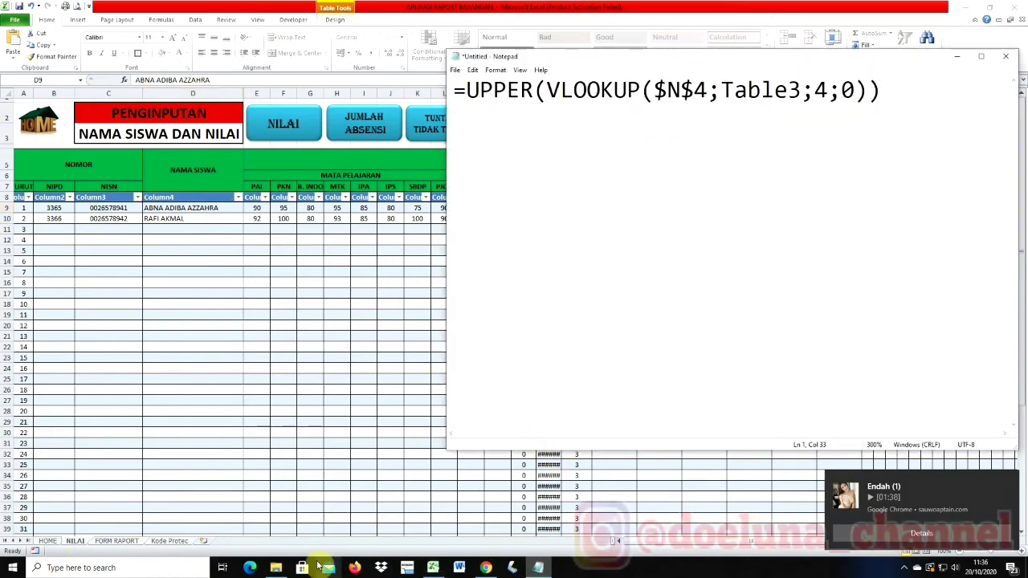
click(115, 544)
click(113, 541)
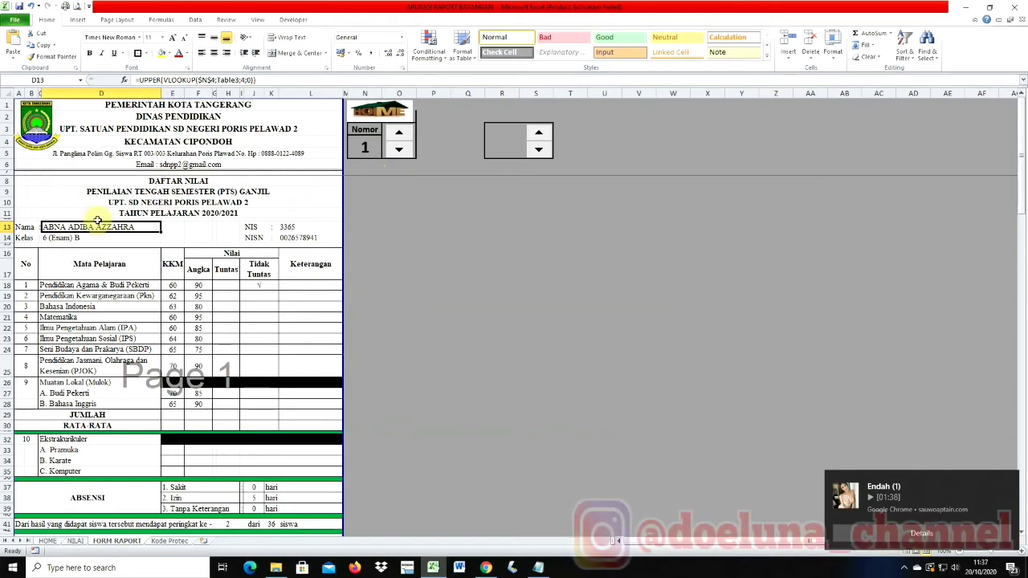
click(538, 568)
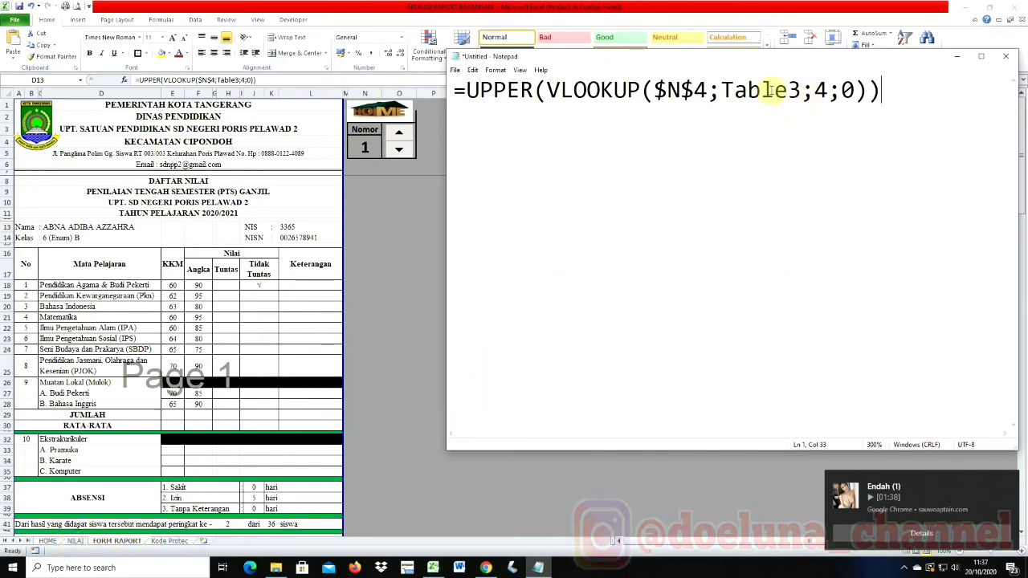
On the NILAI sheet, select the NOMOR header and the second student's NIPD in B10, then browse the Insert and Page Layout ribbons
click(75, 544)
click(74, 541)
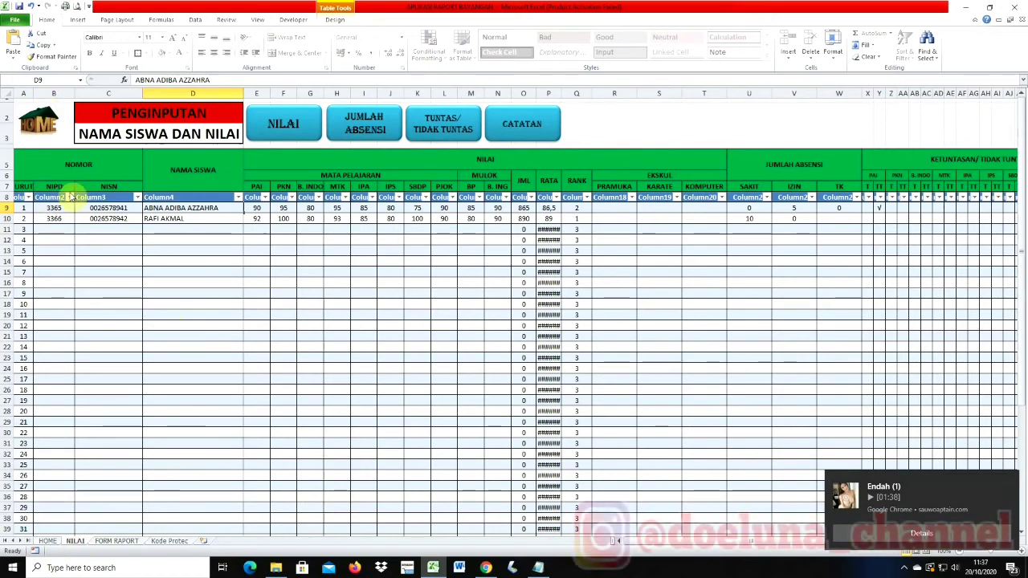
click(103, 179)
click(87, 207)
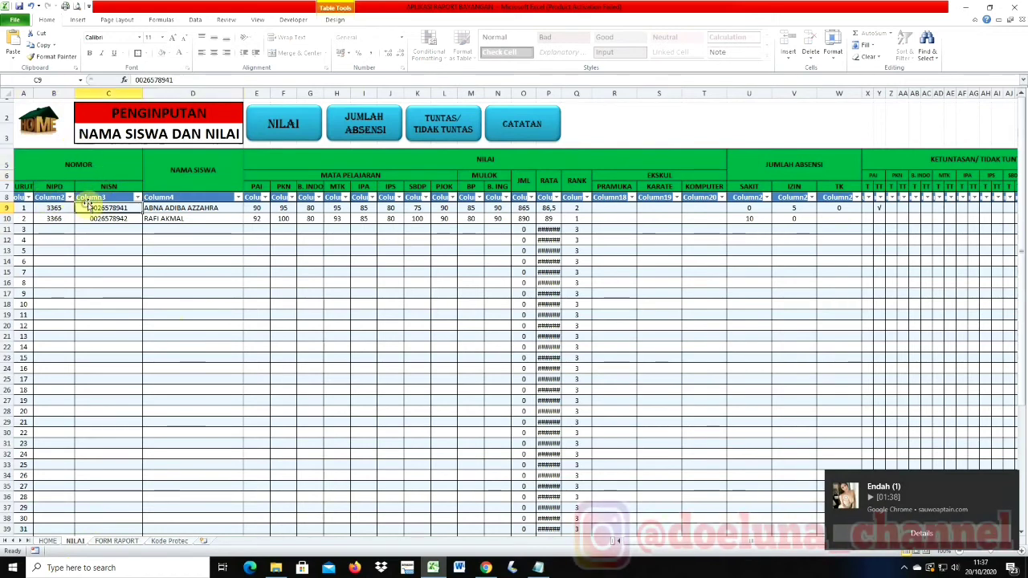
click(53, 219)
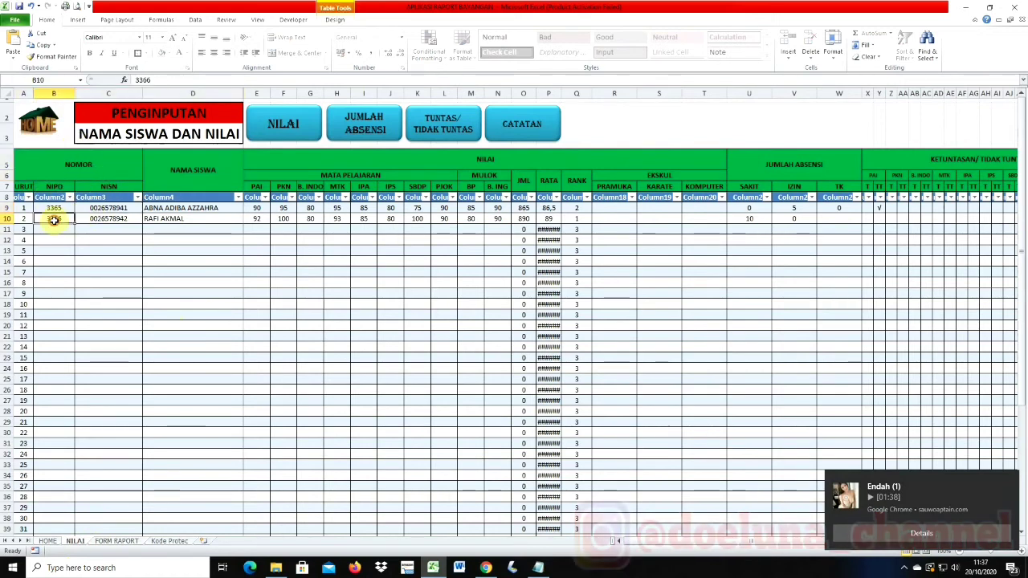
click(80, 20)
click(112, 22)
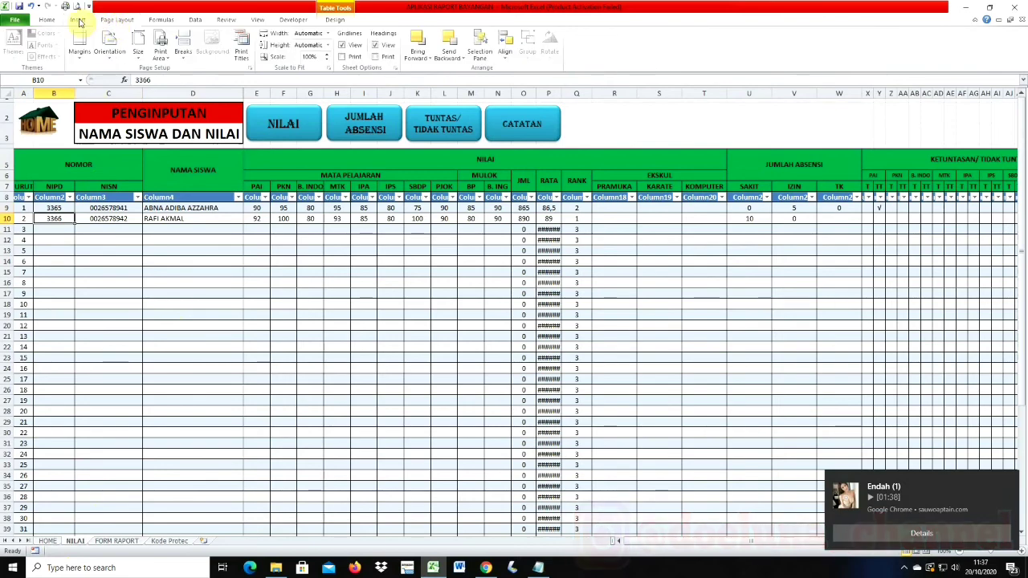
click(80, 21)
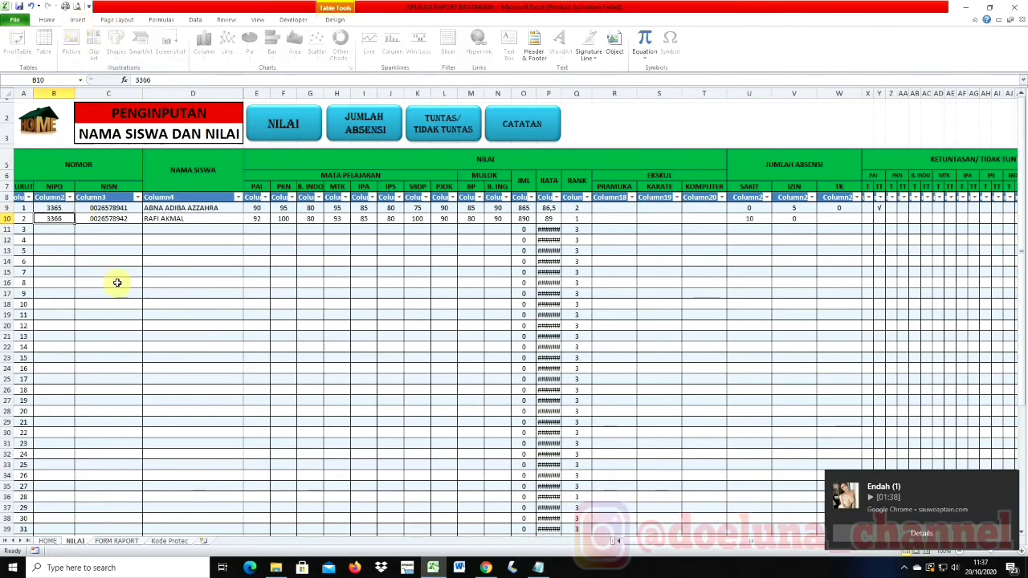
Return to FORM RAPORT and check the =UPPER(VLOOKUP($N$4;Table3;5;0)) score formula in F18
click(126, 541)
click(537, 568)
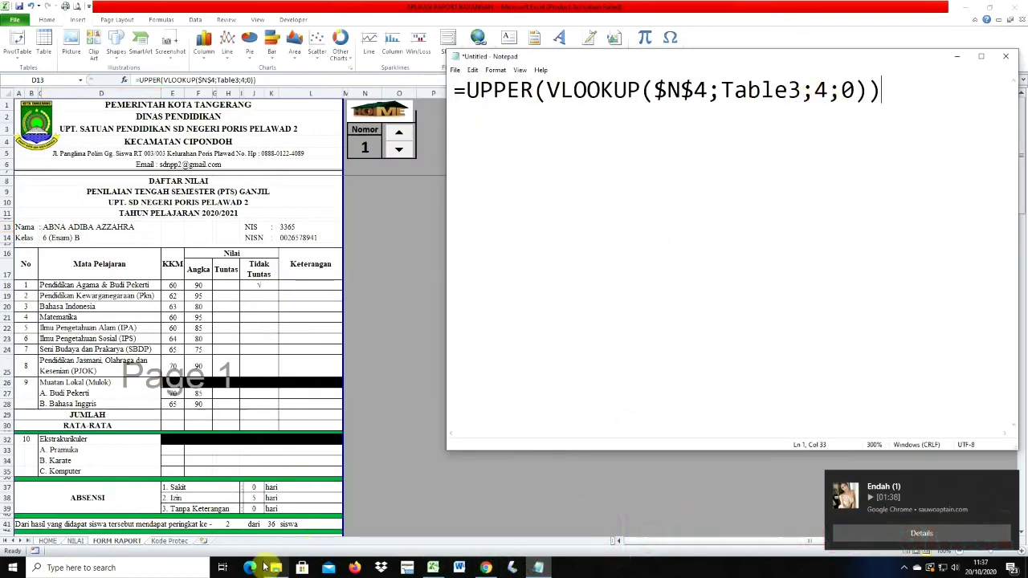
click(79, 547)
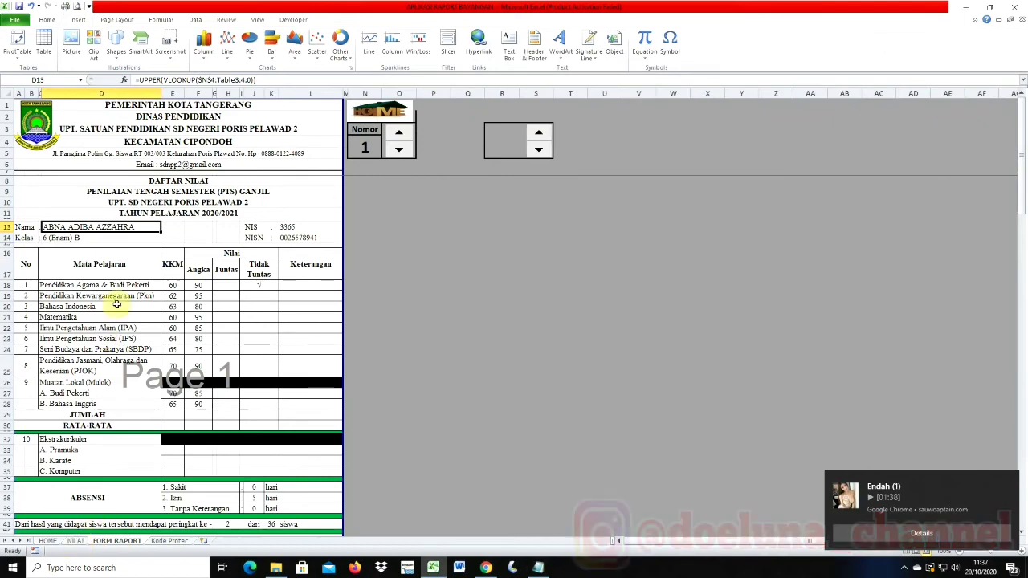
click(75, 542)
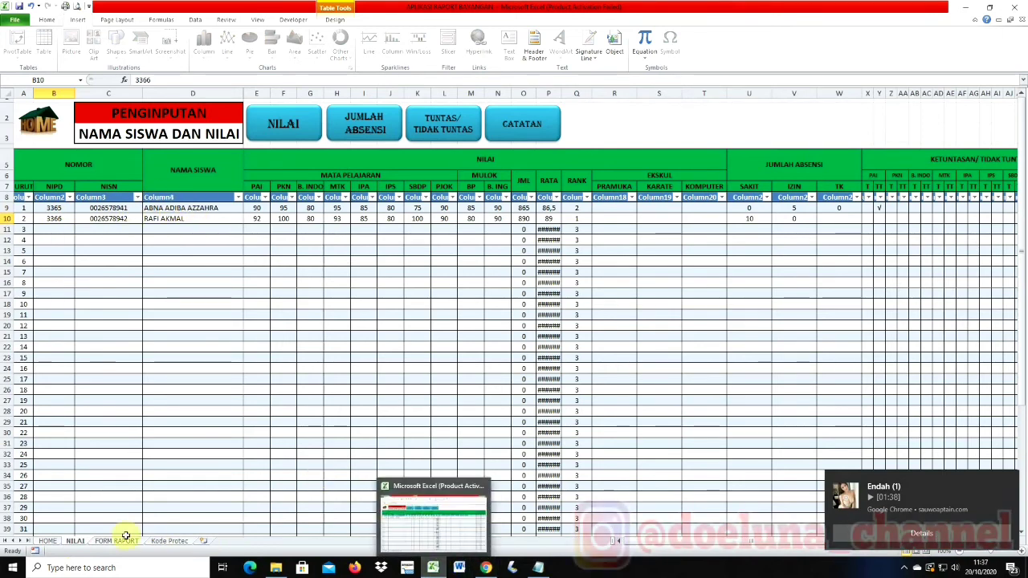
click(121, 543)
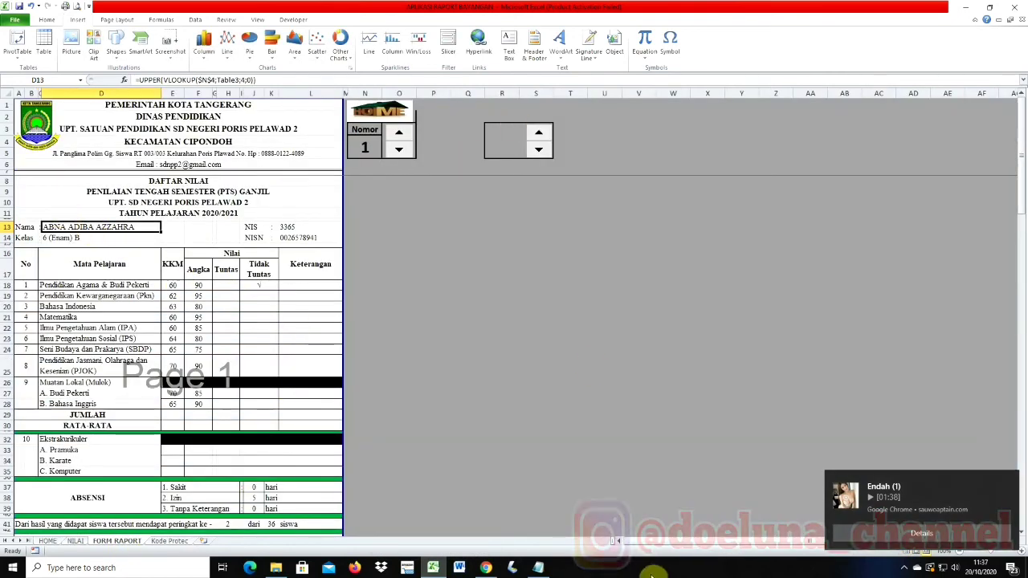
click(538, 568)
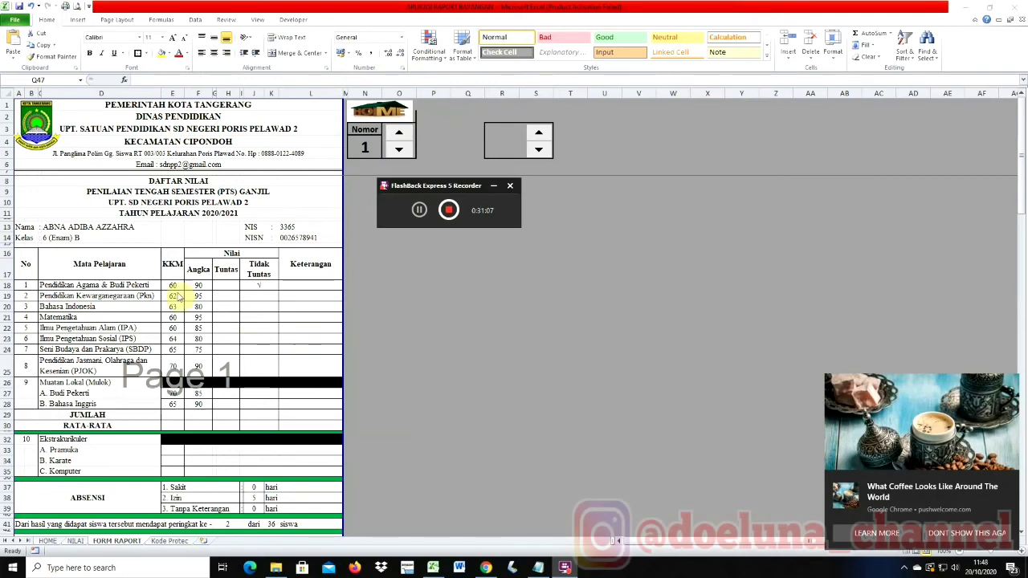
click(198, 285)
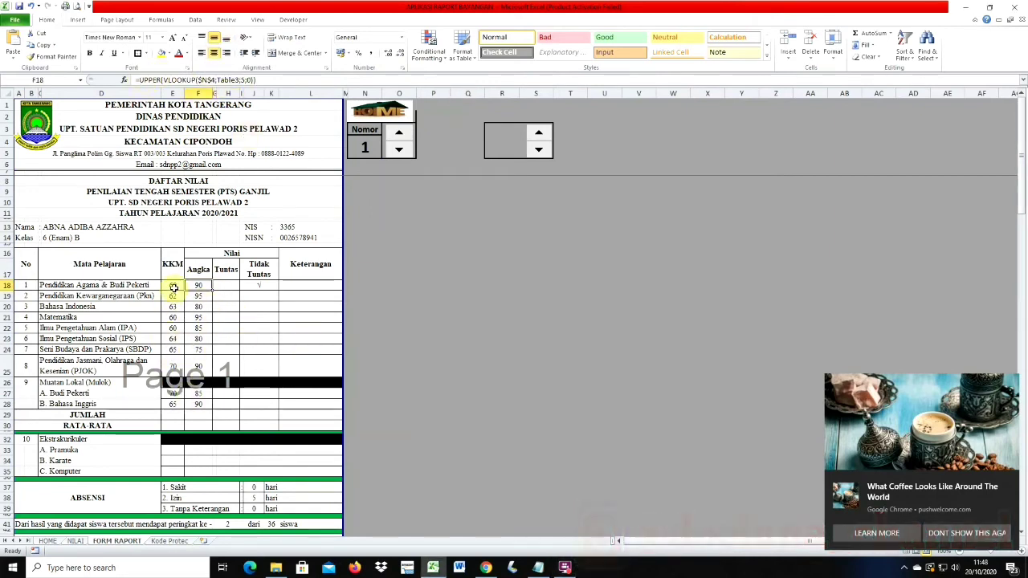
Check that E18 links to HOME and review the absence formulas in J37 and J39
click(174, 287)
scroll(211, 370, down, 4)
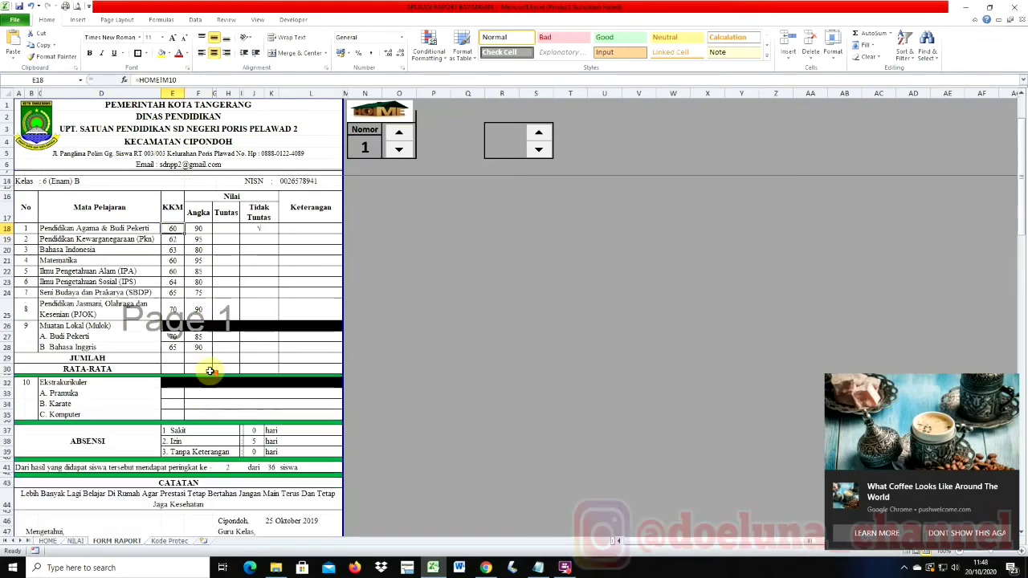
scroll(210, 370, down, 1)
click(259, 329)
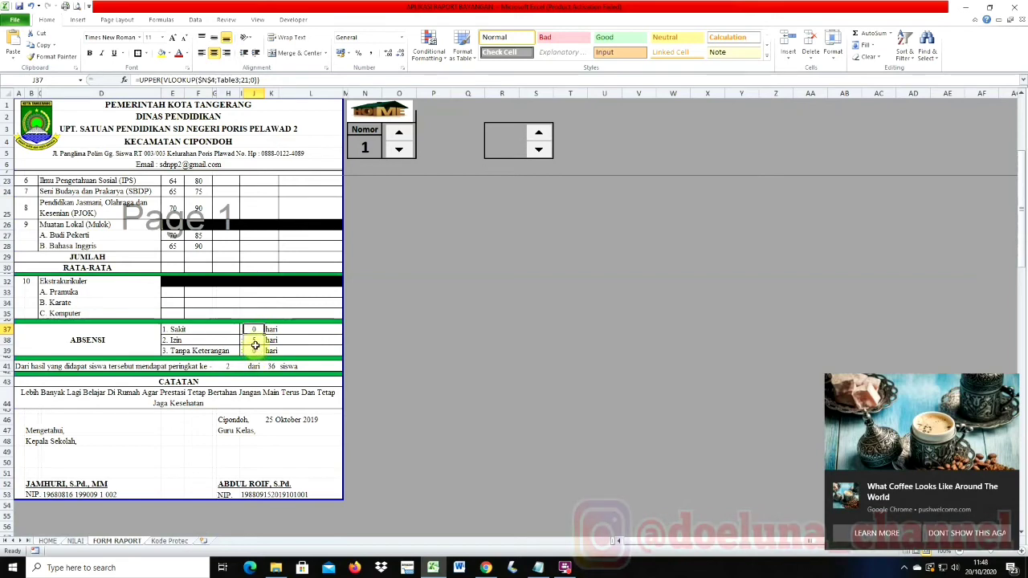
click(254, 340)
click(255, 350)
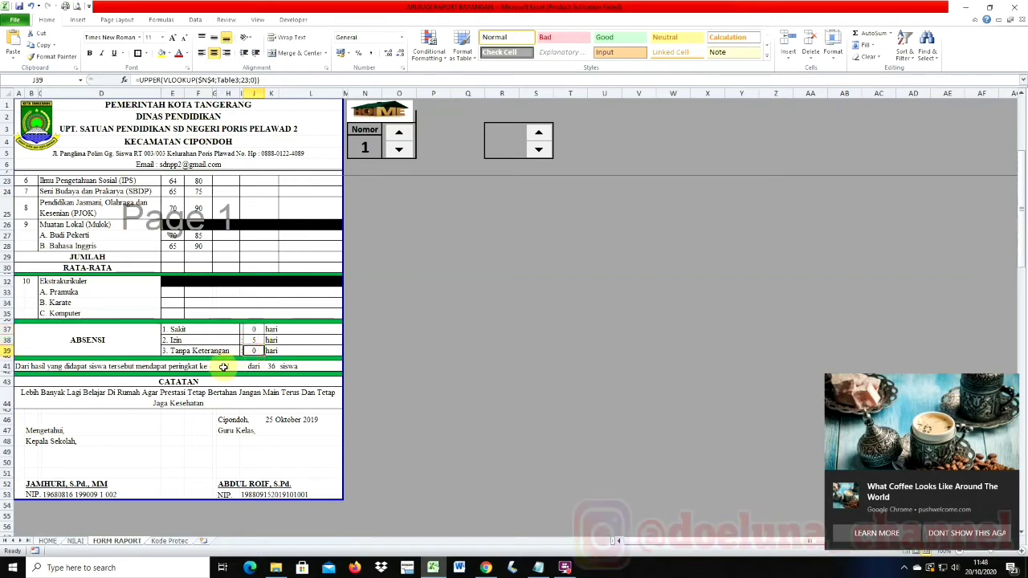
Inspect rank G41, class-size K41, and the =PROPER(VLOOKUP($N$4;Table3;44;0)) note formula in A44
click(228, 366)
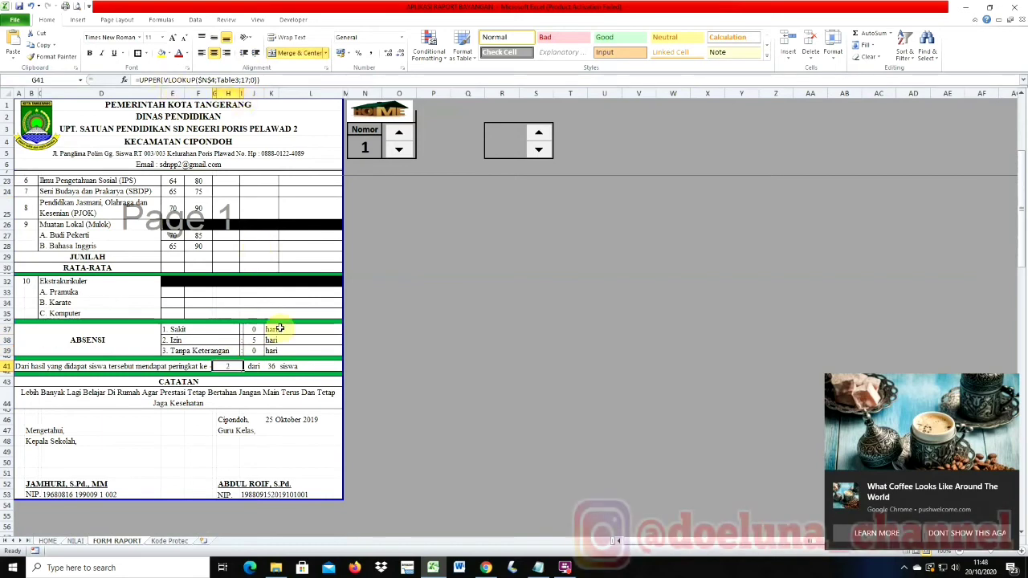
click(270, 365)
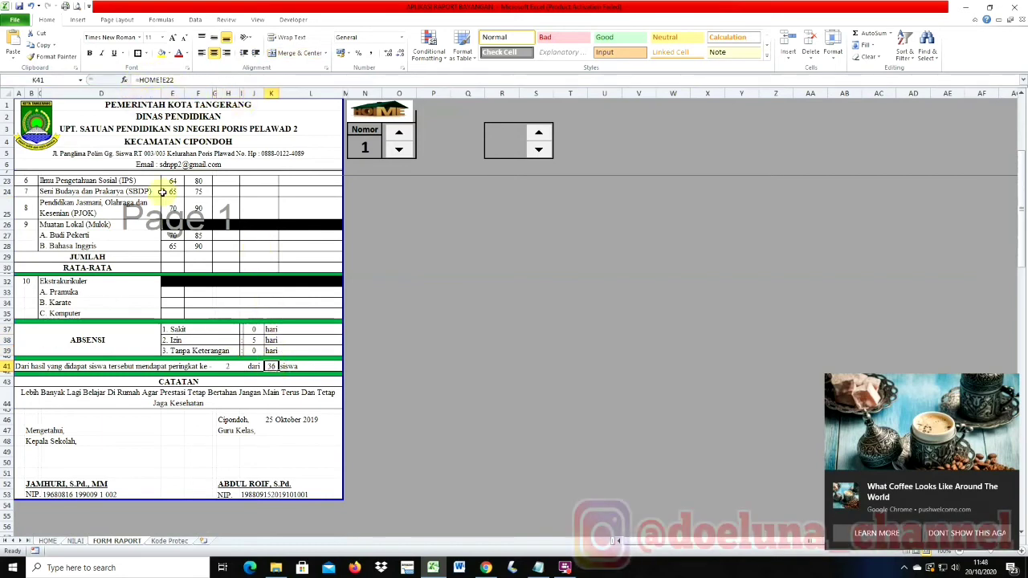
scroll(218, 388, down, 1)
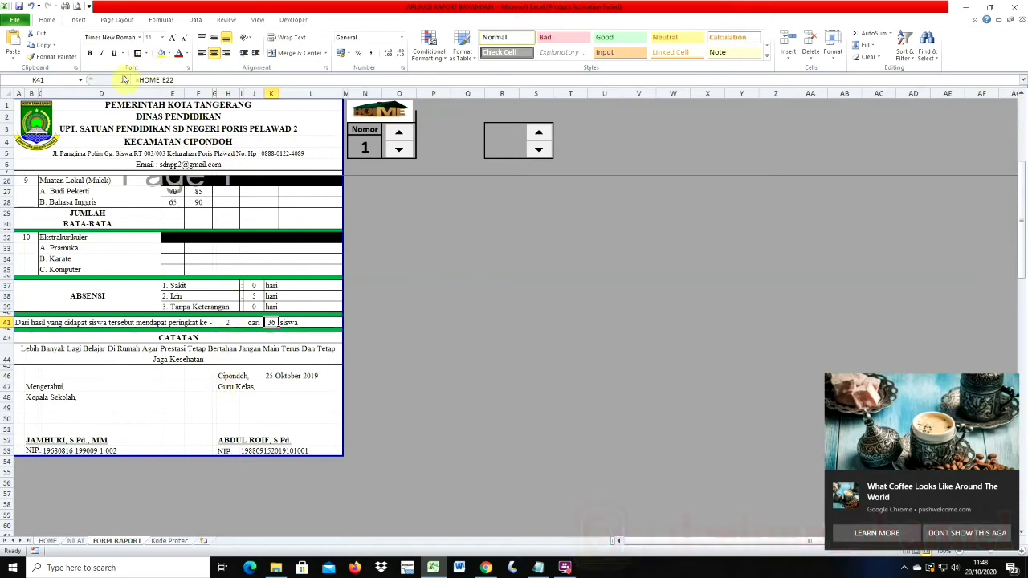
click(196, 354)
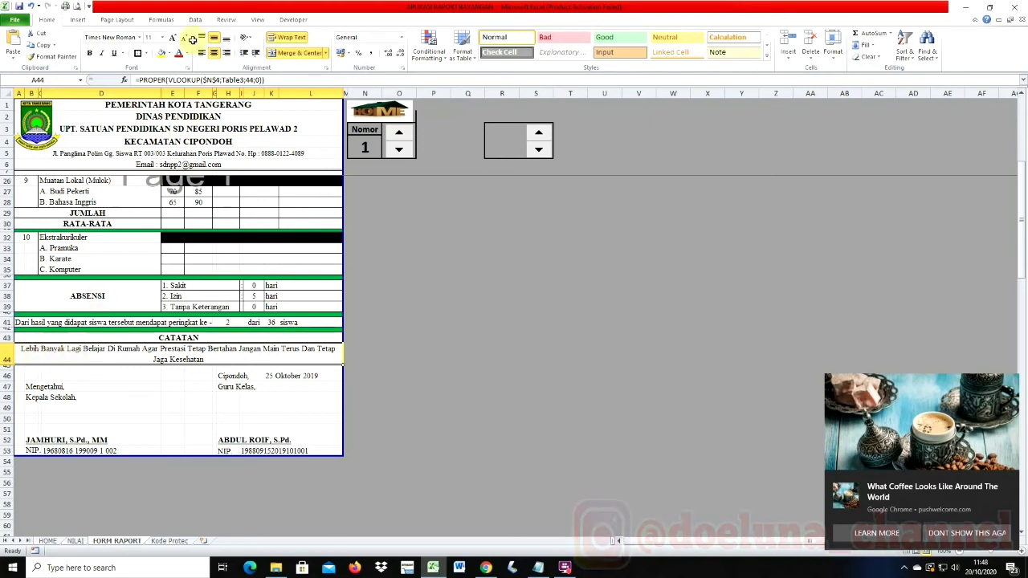
click(164, 80)
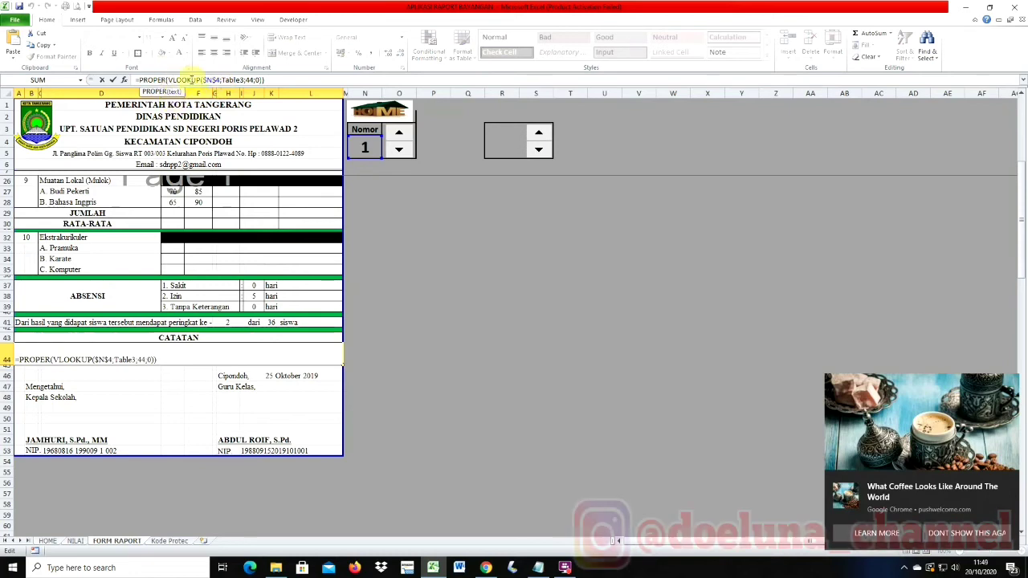
key(BackSpace)
key(BackSpace)
key(BackSpace)
key(BackSpace)
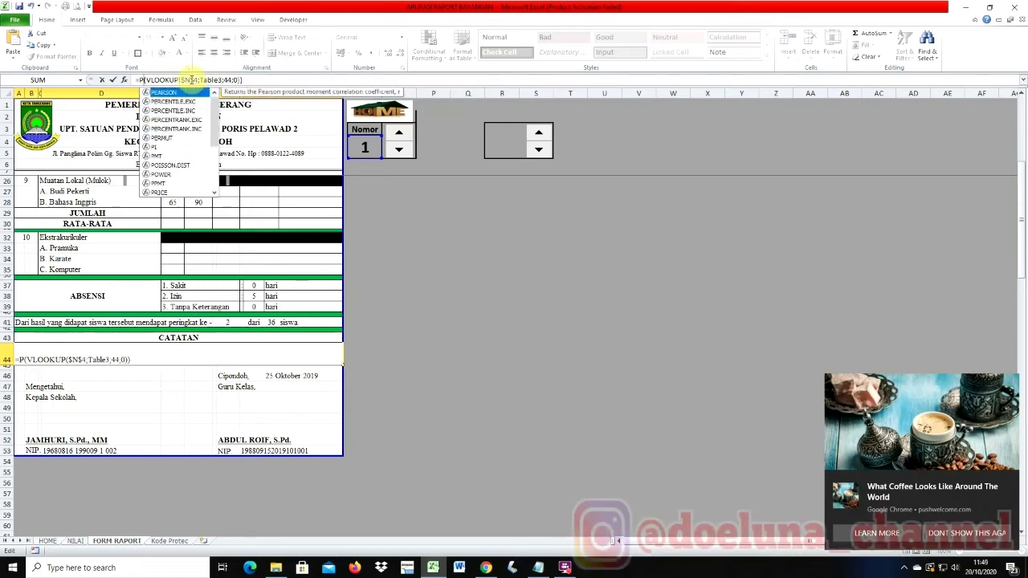
key(BackSpace)
key(BackSpace)
text(upp)
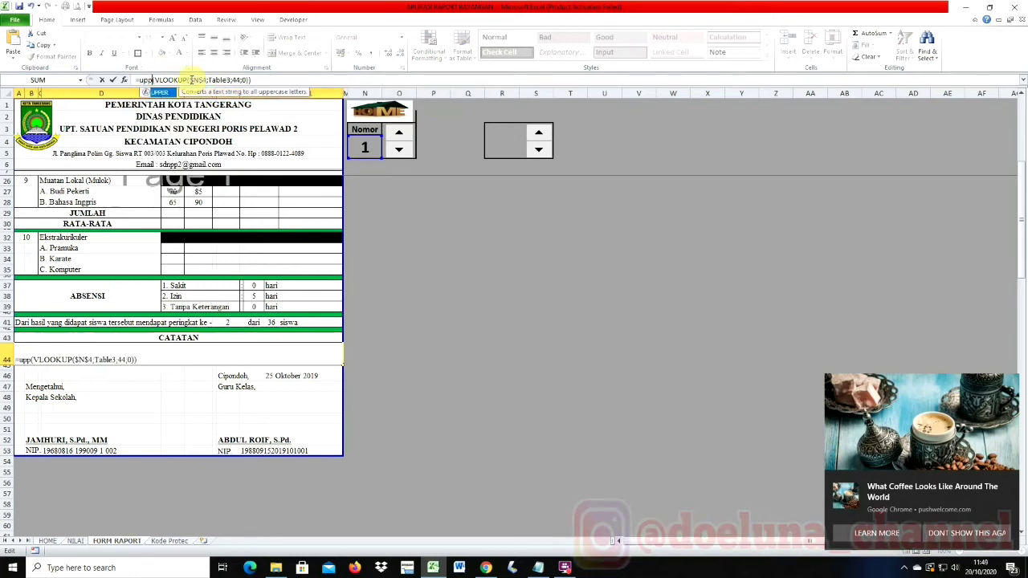
text(er)
key(Return)
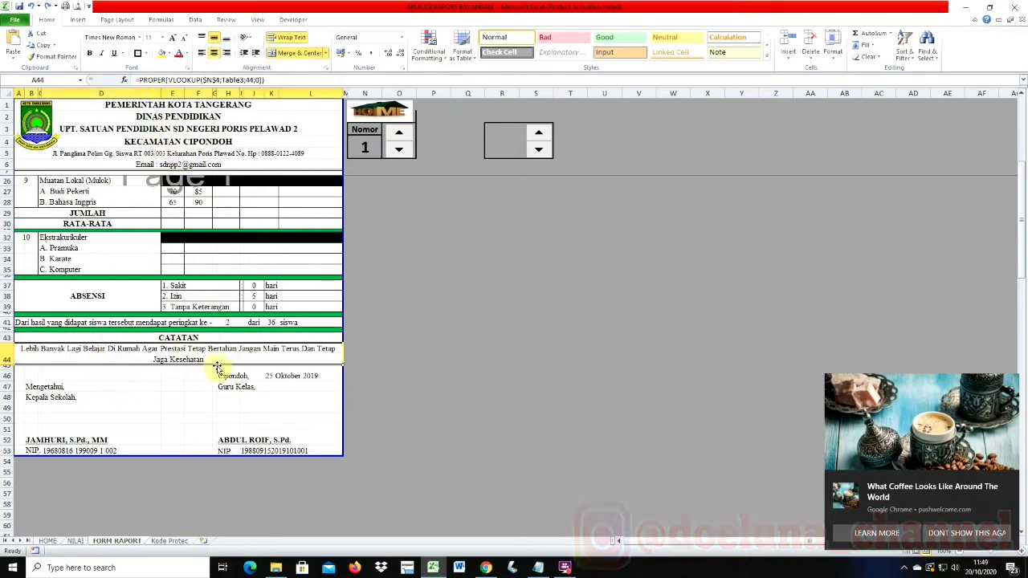
click(398, 133)
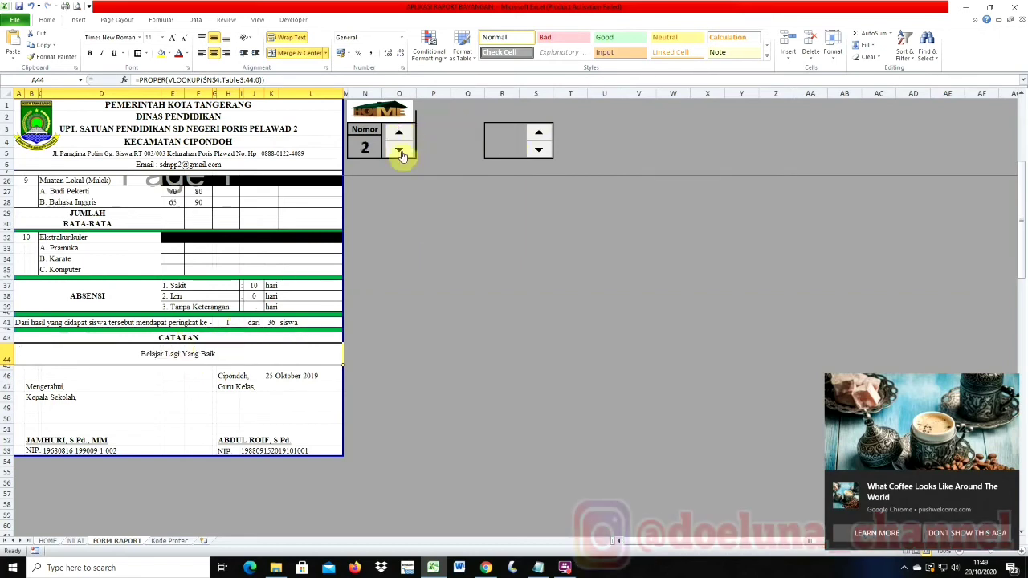
click(399, 150)
click(230, 375)
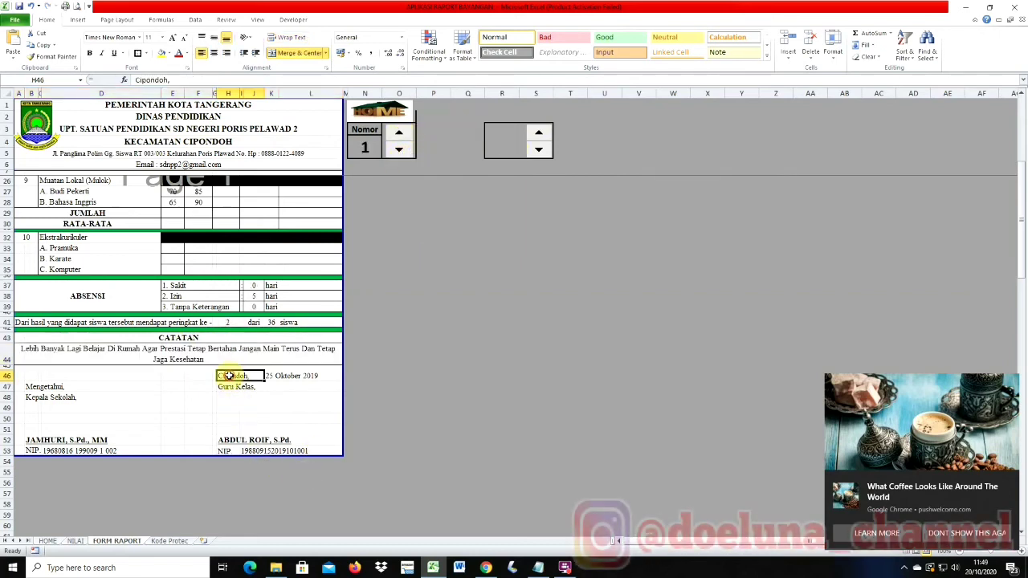
click(227, 388)
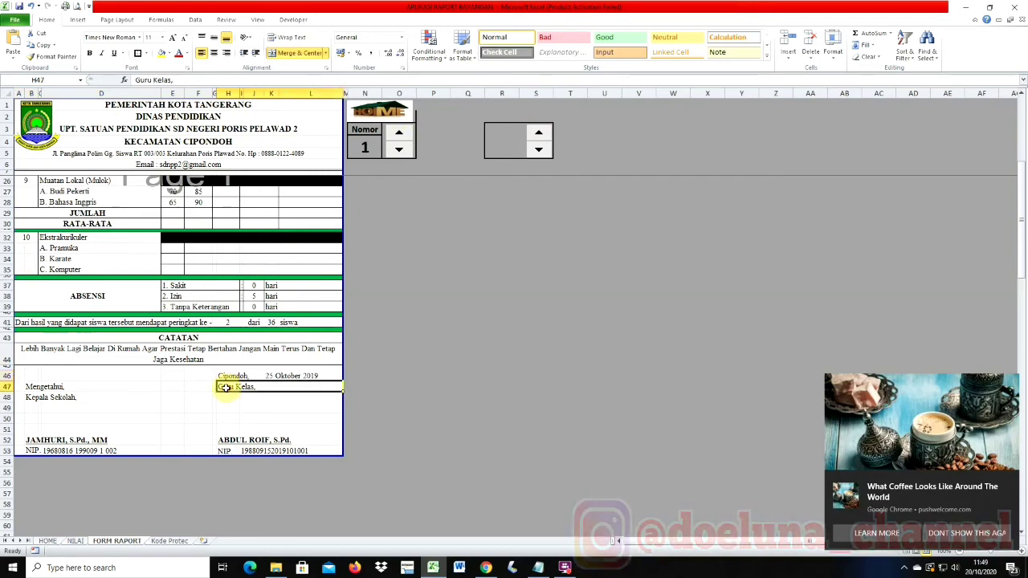
click(231, 441)
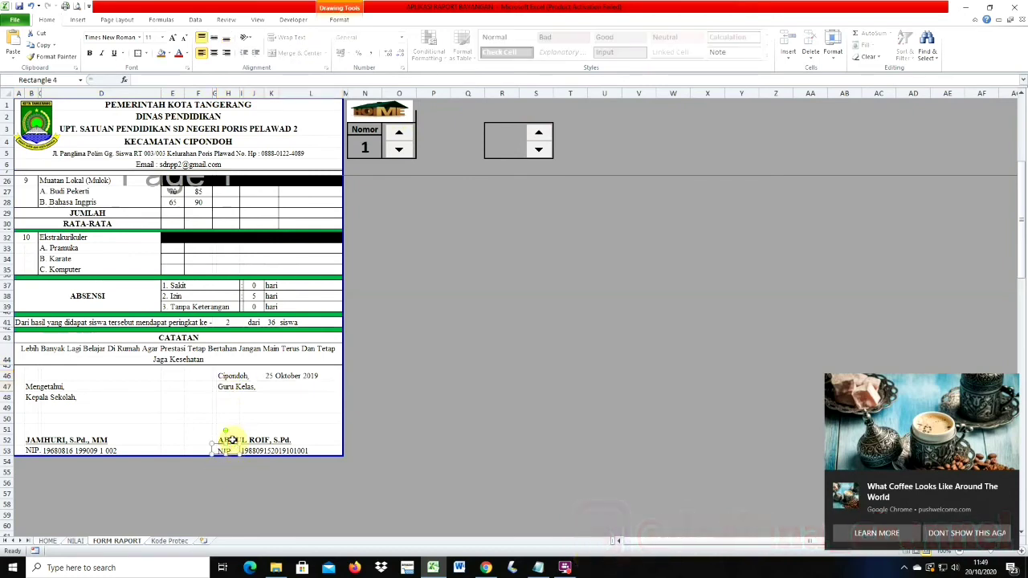
click(230, 441)
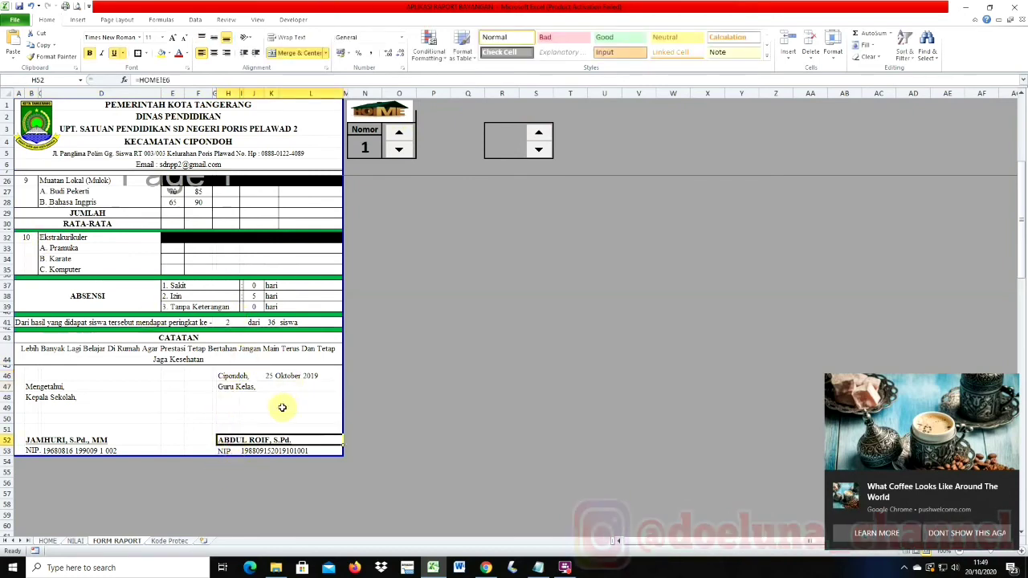
click(268, 452)
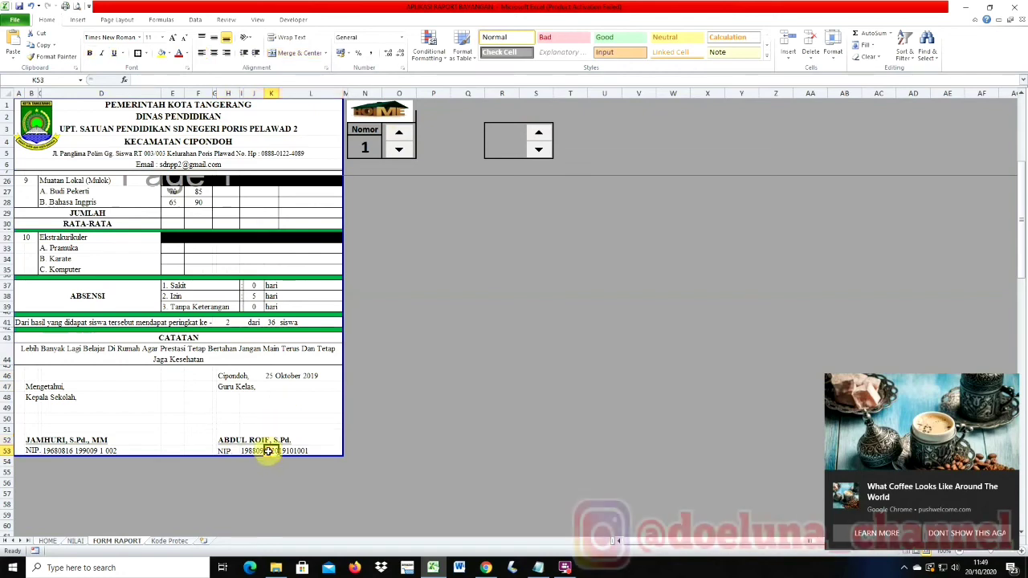
click(244, 453)
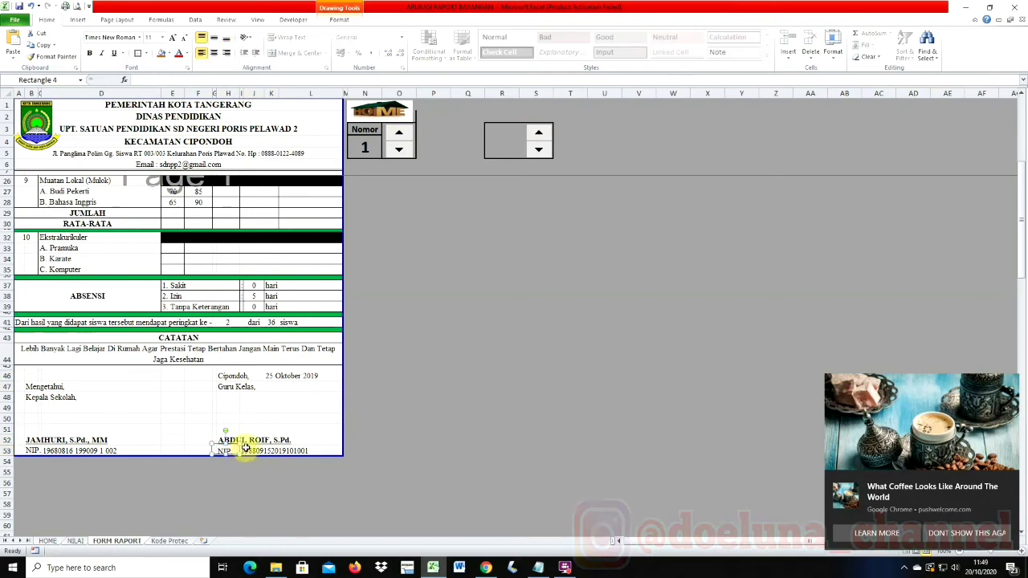
key(Left)
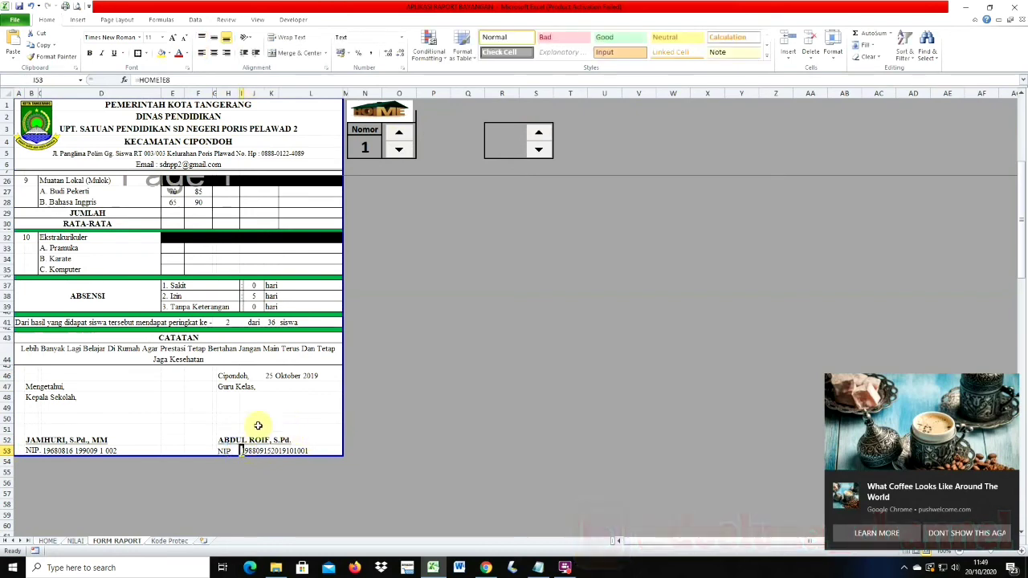
click(34, 384)
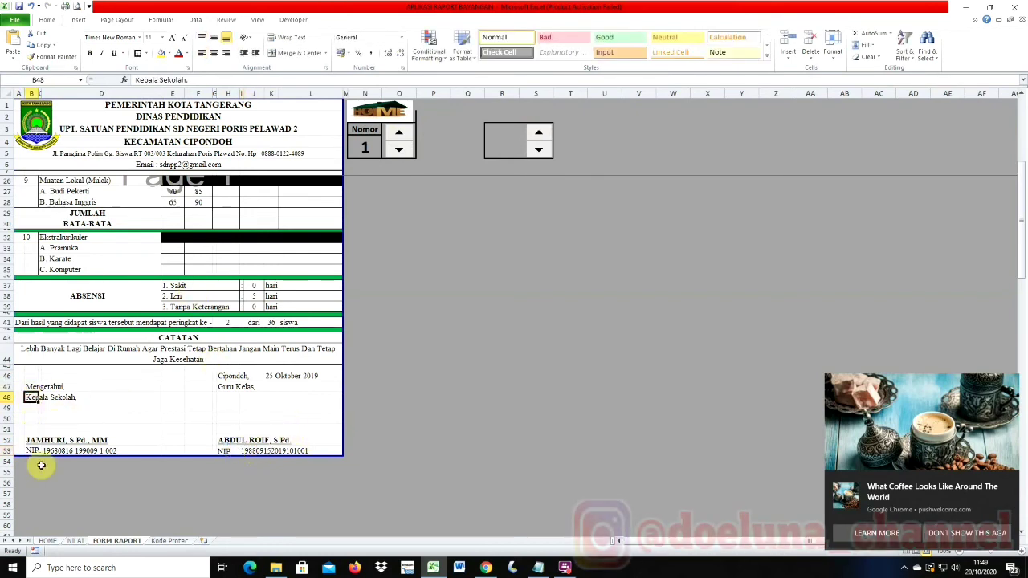
click(30, 440)
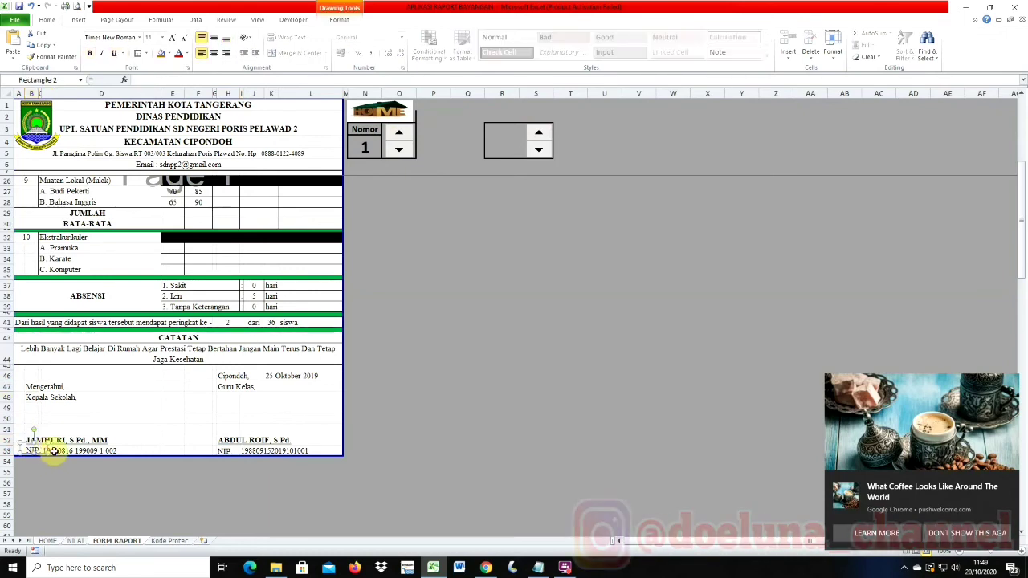
click(53, 452)
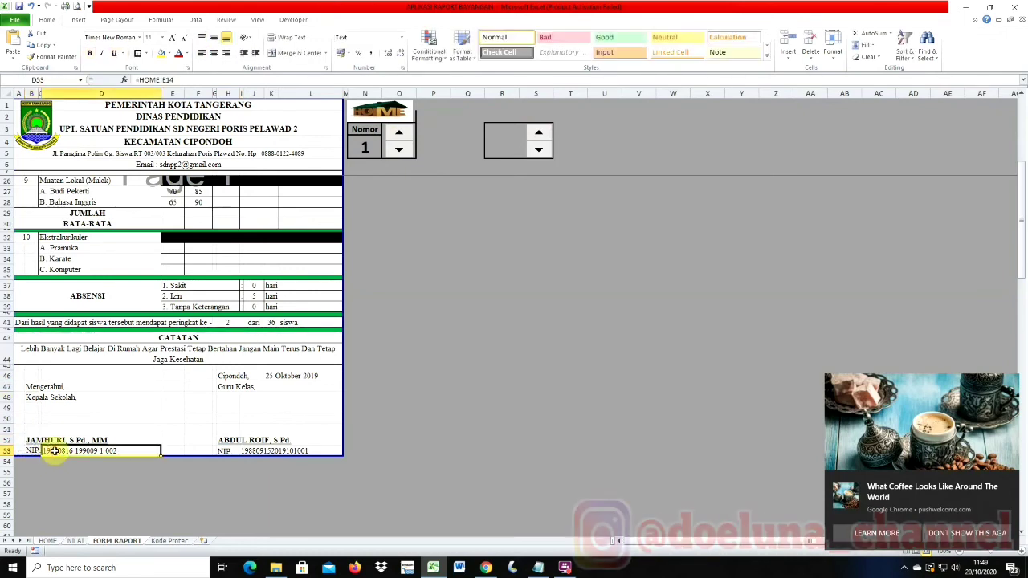
click(489, 267)
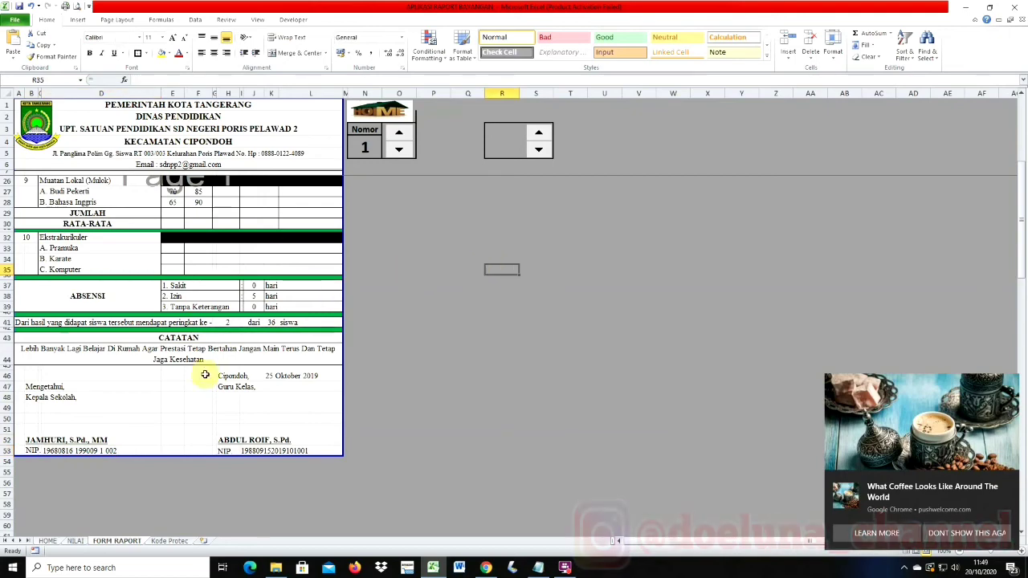
scroll(204, 375, up, 4)
scroll(205, 375, up, 2)
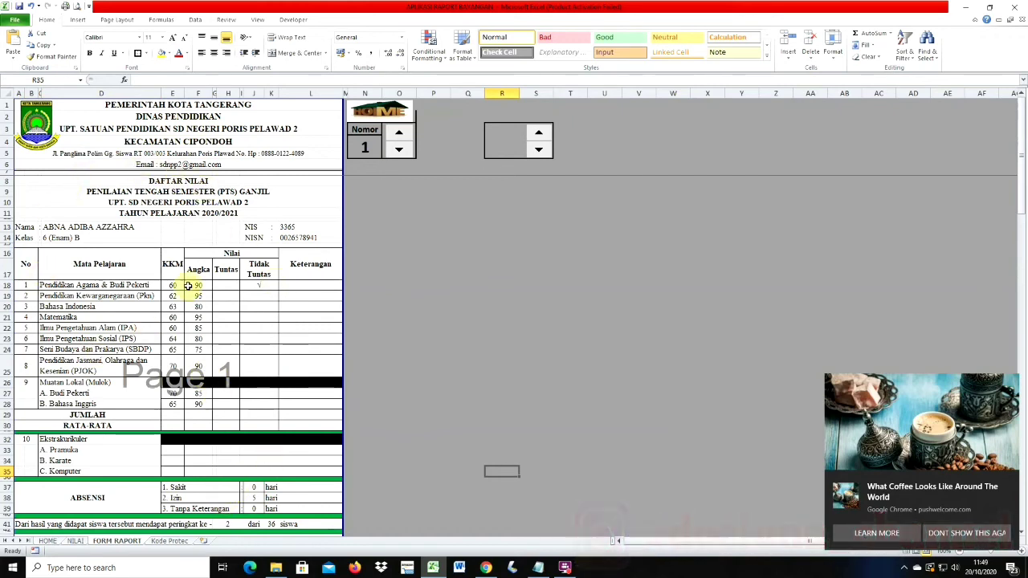
scroll(219, 402, down, 1)
scroll(221, 411, down, 2)
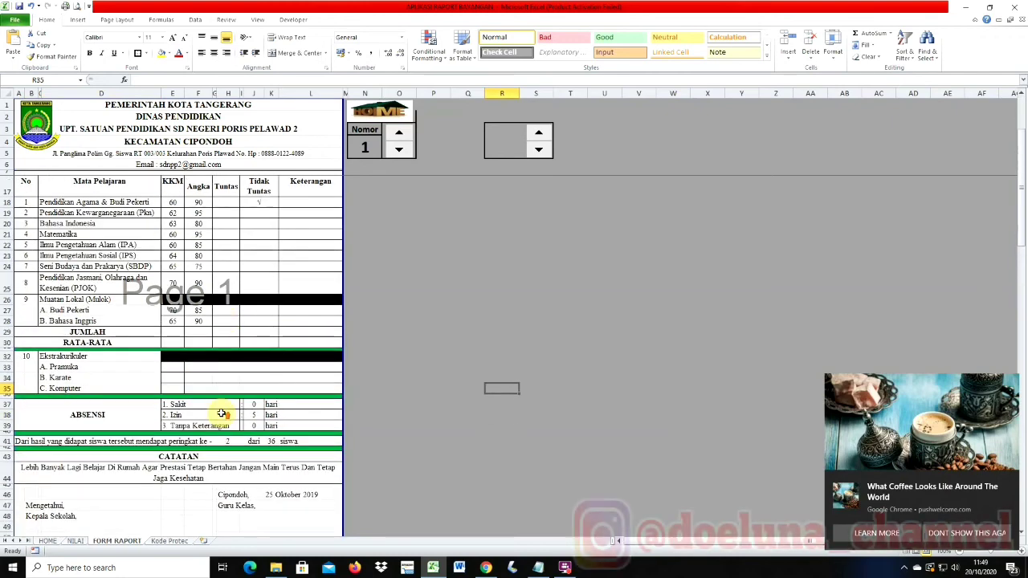
scroll(221, 413, up, 3)
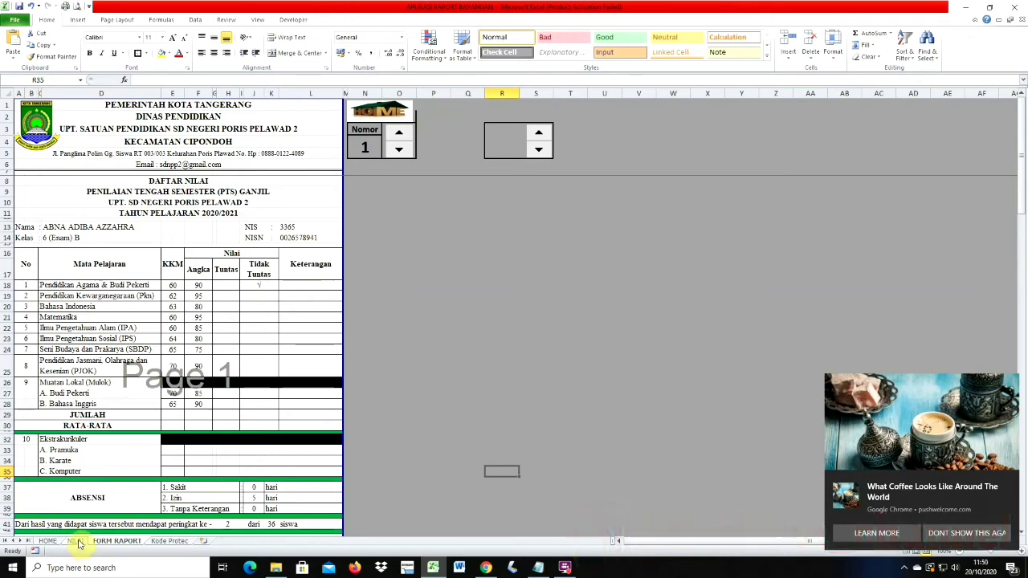
click(76, 542)
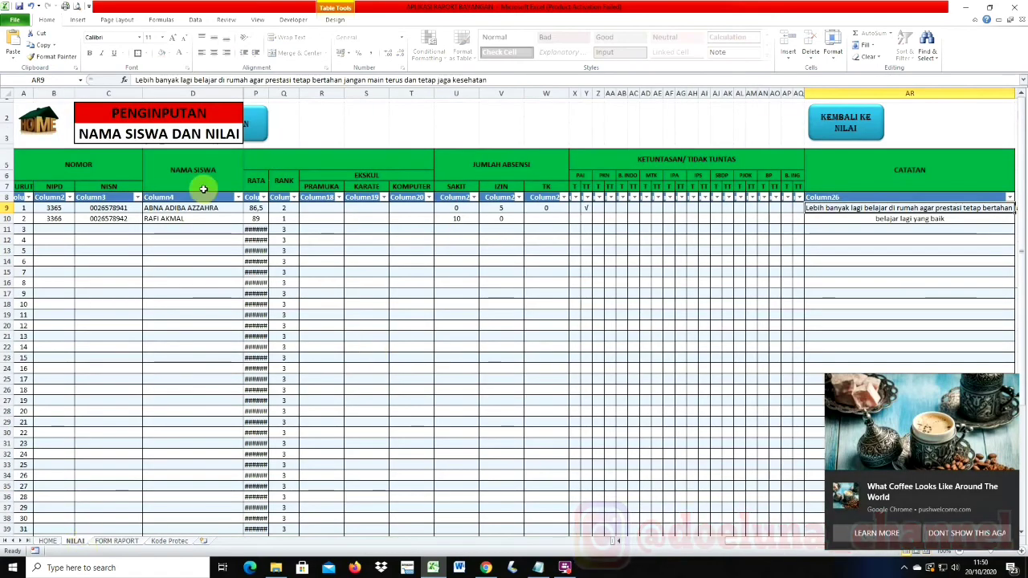
click(128, 541)
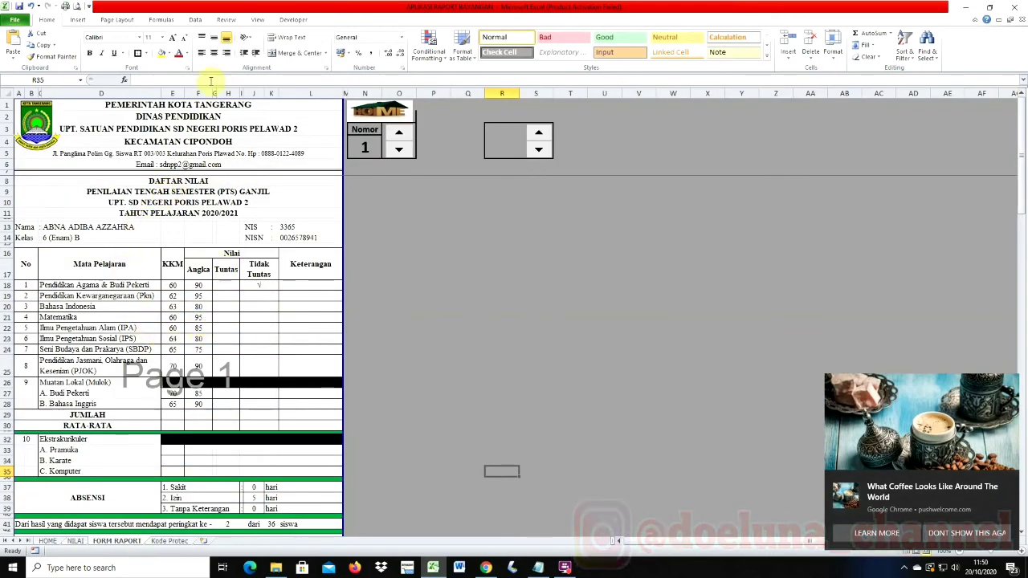
click(226, 19)
Protect the FORM RAPORT sheet with a password, entering it twice to confirm
click(312, 44)
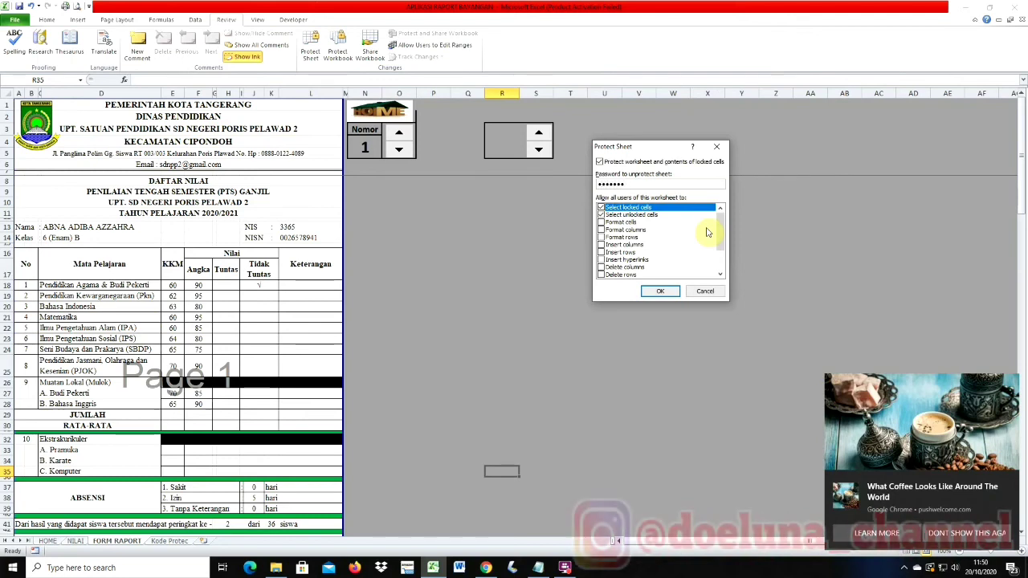
key(Return)
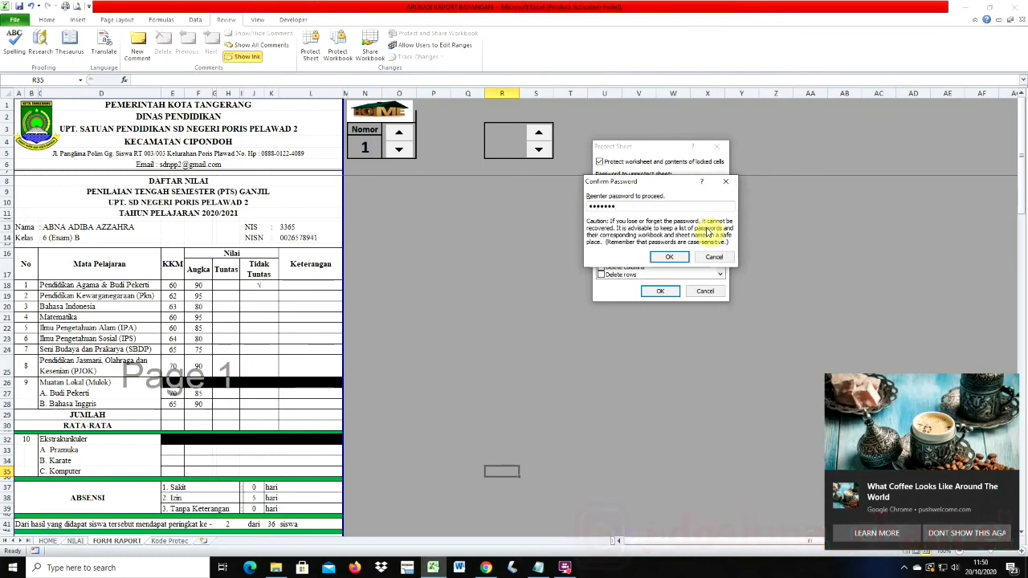
key(Return)
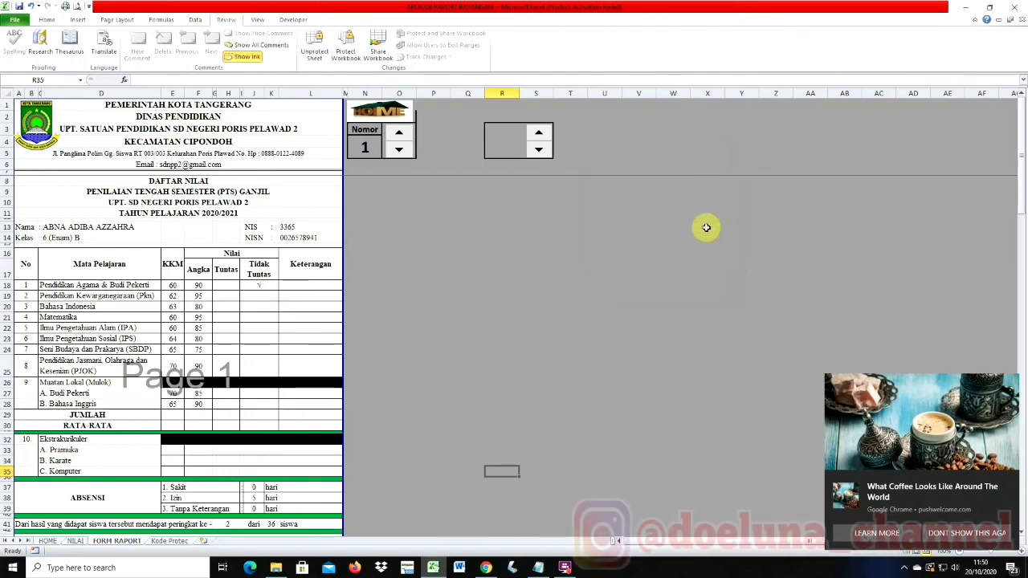
double_click(375, 212)
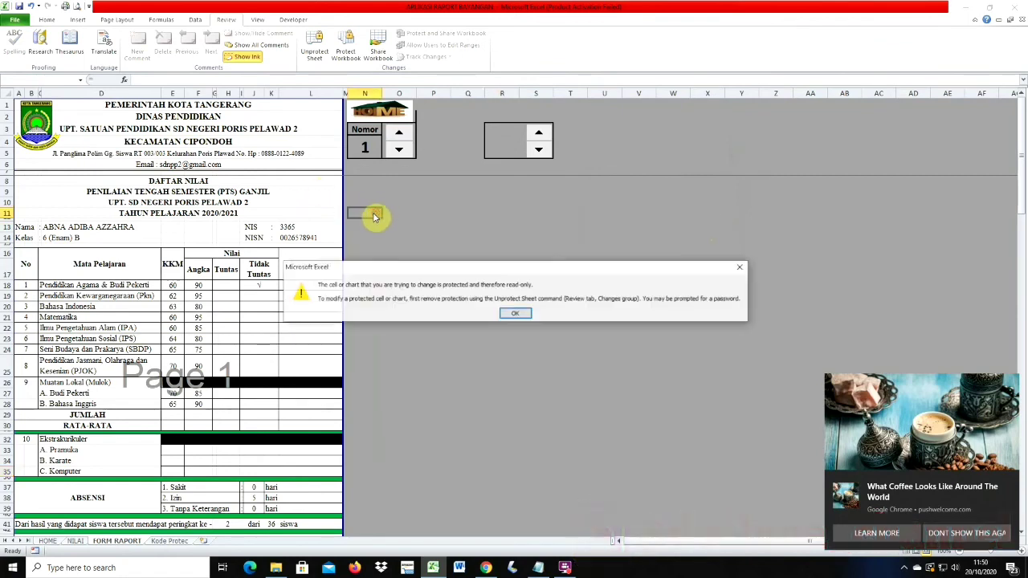
click(523, 317)
double_click(237, 213)
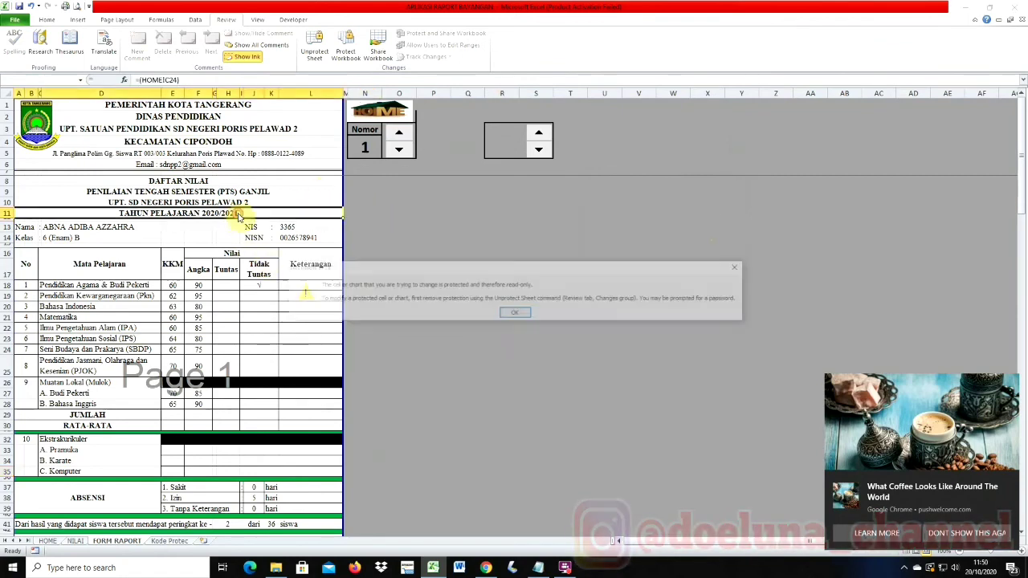
click(514, 313)
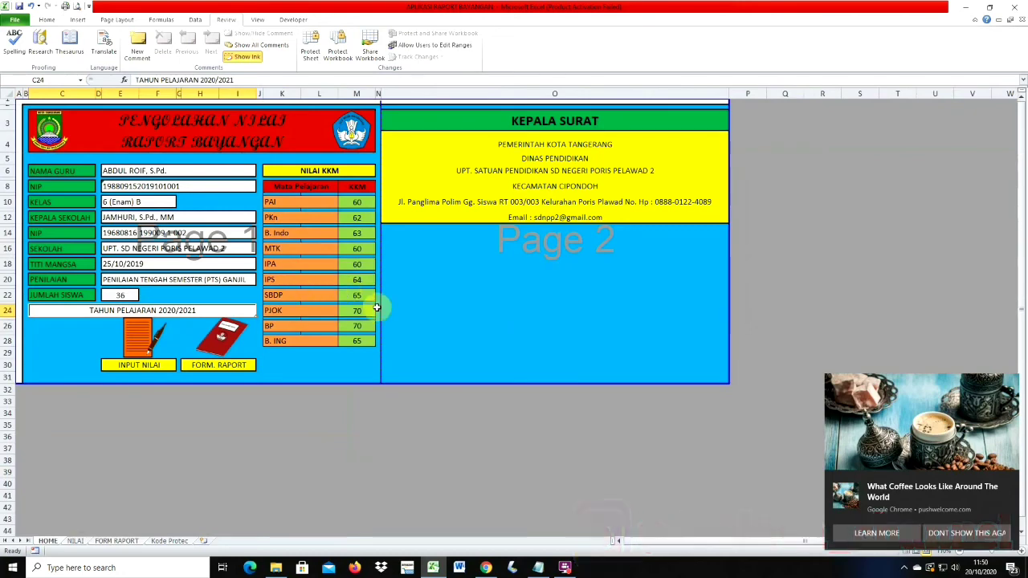
click(215, 345)
double_click(207, 307)
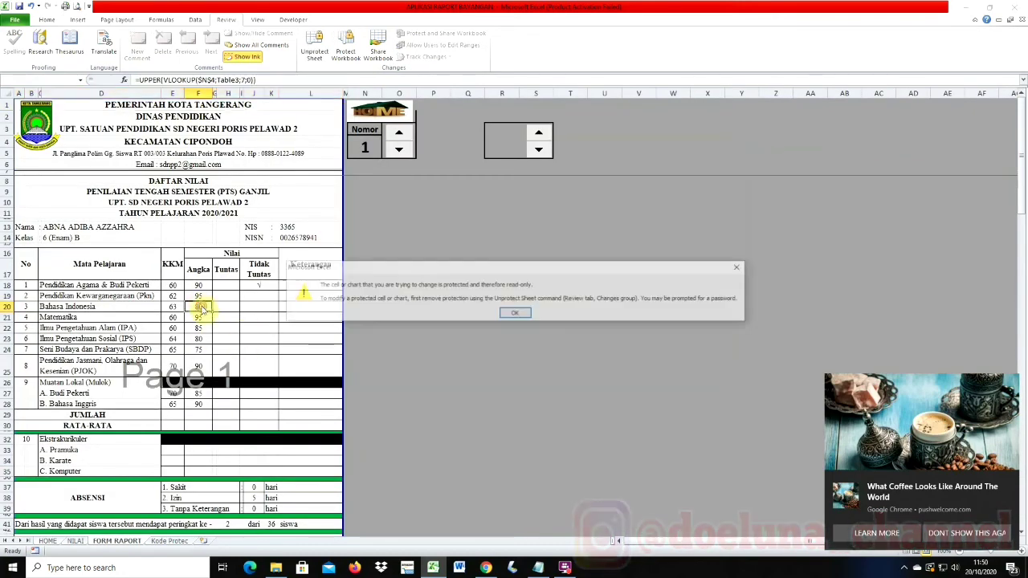
click(514, 313)
scroll(223, 422, down, 8)
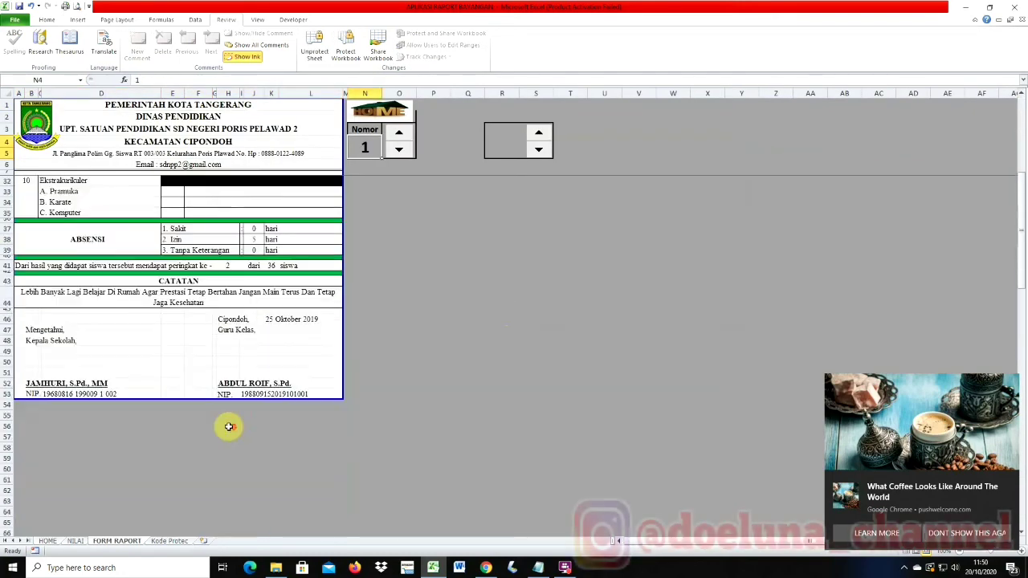
scroll(225, 424, up, 3)
scroll(233, 423, up, 5)
scroll(235, 408, down, 2)
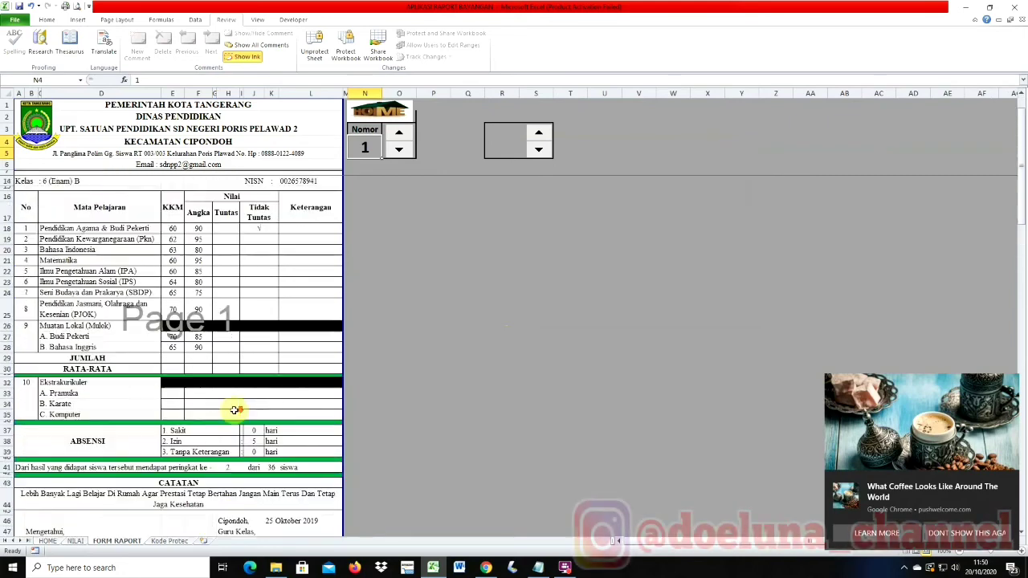
scroll(232, 418, down, 3)
scroll(265, 402, up, 5)
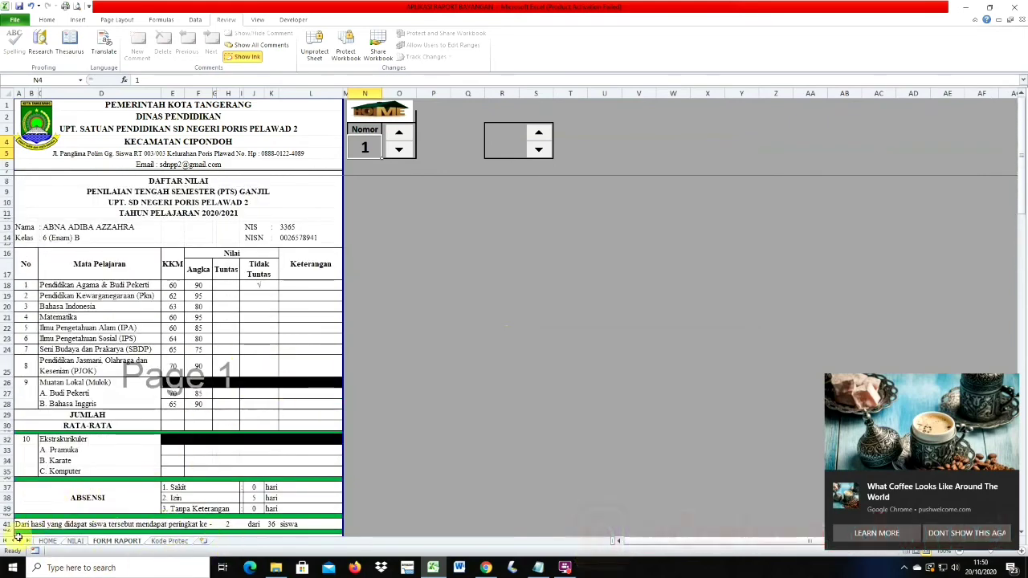
click(397, 119)
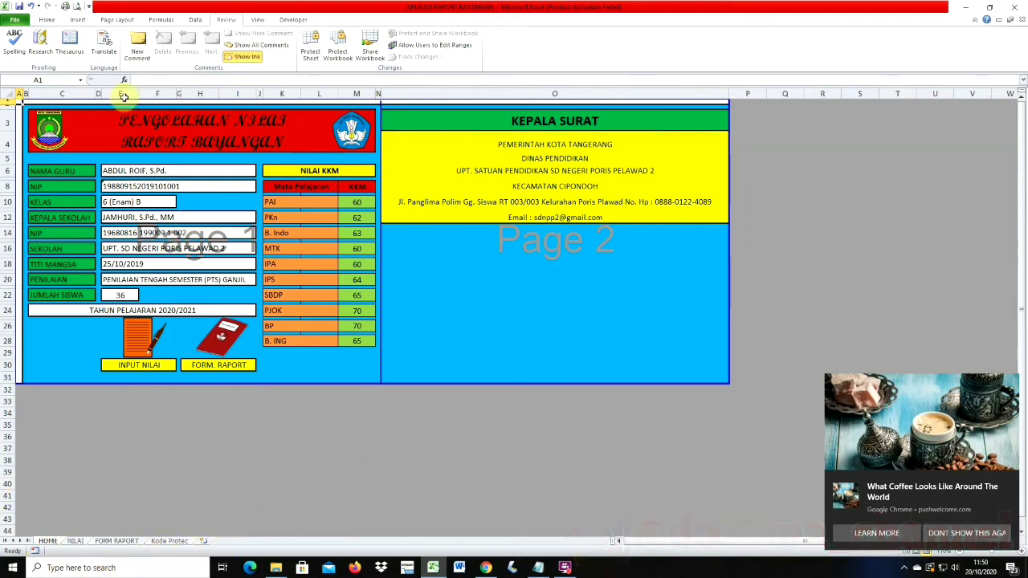
In Excel Options > Advanced, uncheck Show sheet tabs for this workbook and confirm with OK
click(14, 19)
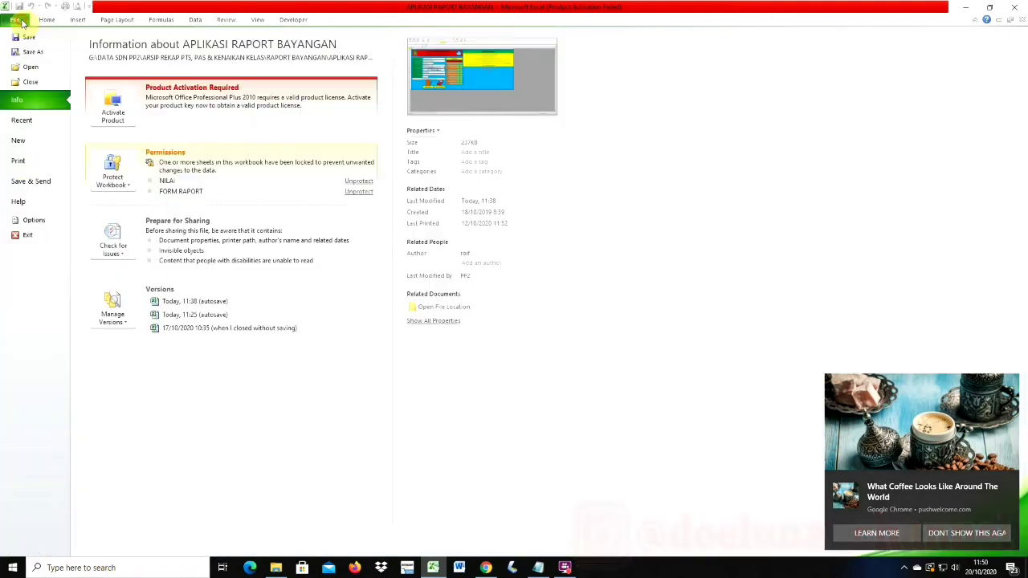
click(33, 221)
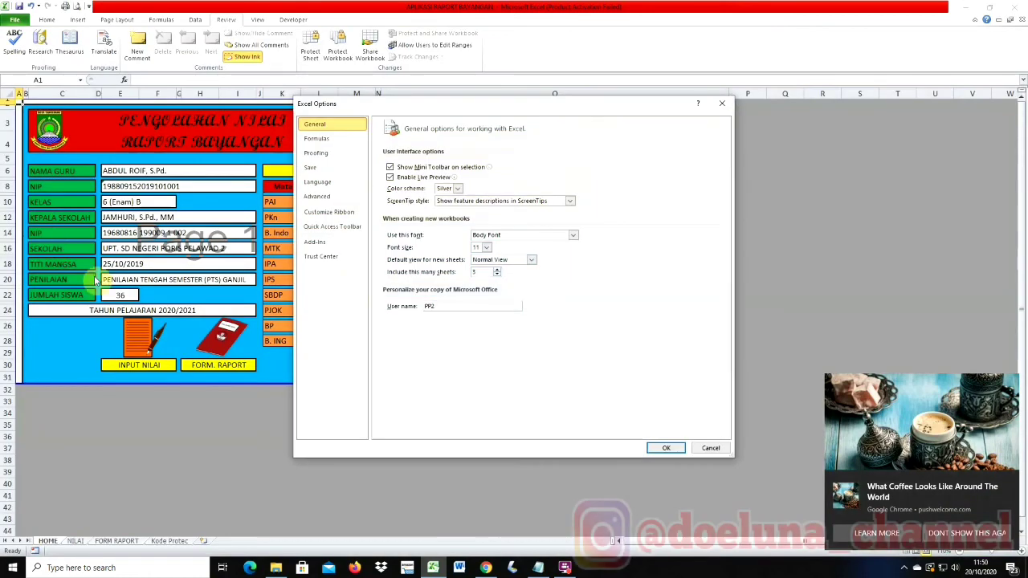
click(325, 198)
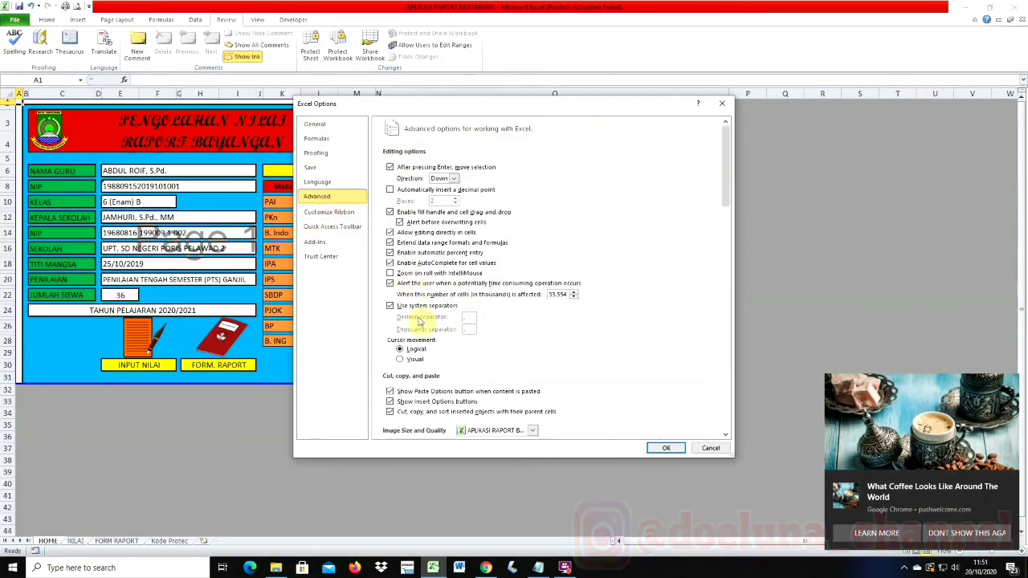
scroll(446, 277, down, 3)
scroll(447, 277, down, 4)
scroll(446, 277, down, 1)
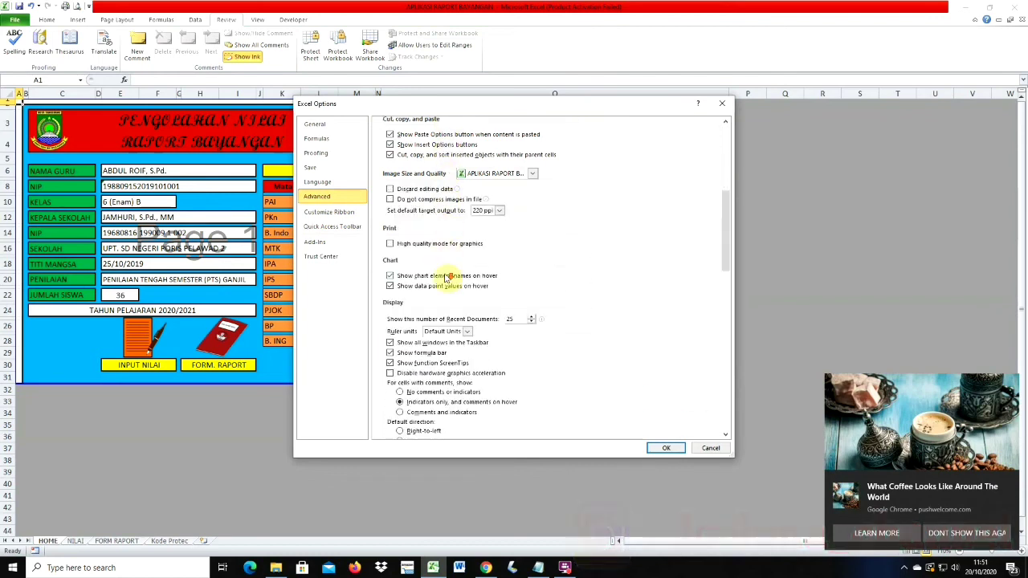
scroll(447, 277, down, 2)
scroll(446, 278, down, 2)
scroll(446, 277, down, 2)
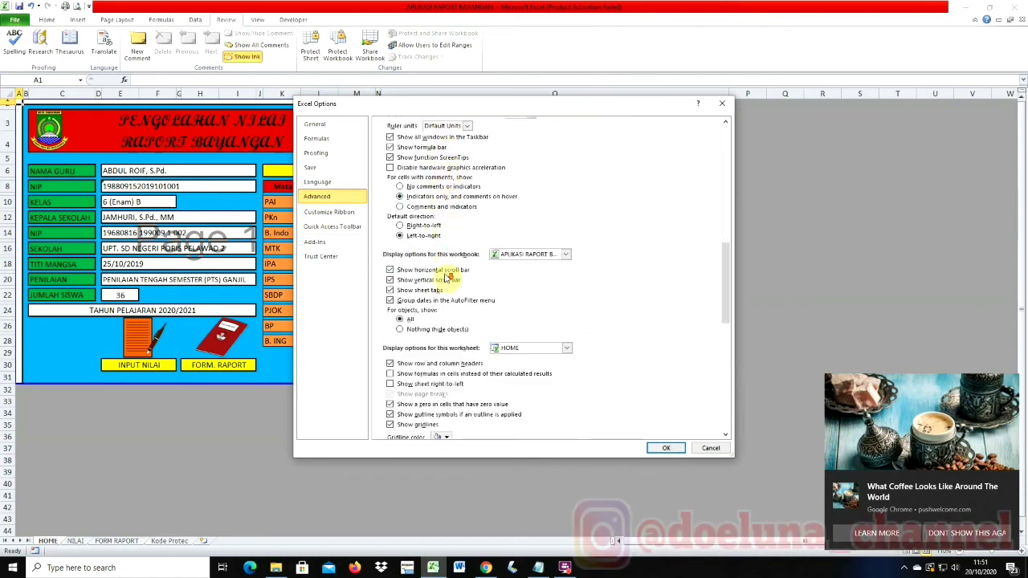
scroll(447, 278, down, 1)
scroll(447, 277, down, 2)
scroll(447, 277, down, 1)
scroll(446, 277, down, 2)
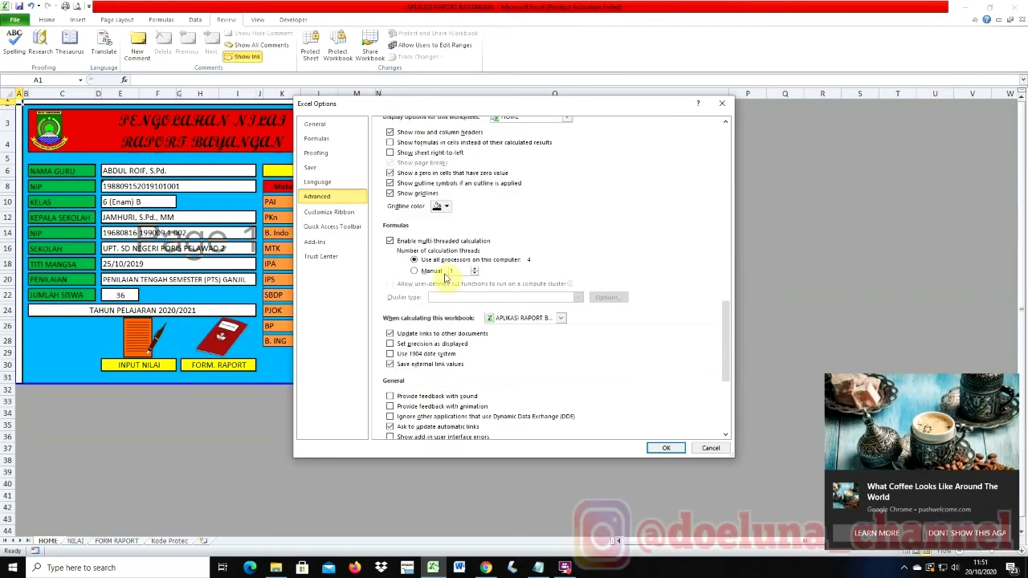
scroll(446, 277, down, 1)
scroll(446, 277, down, 1)
scroll(447, 277, down, 1)
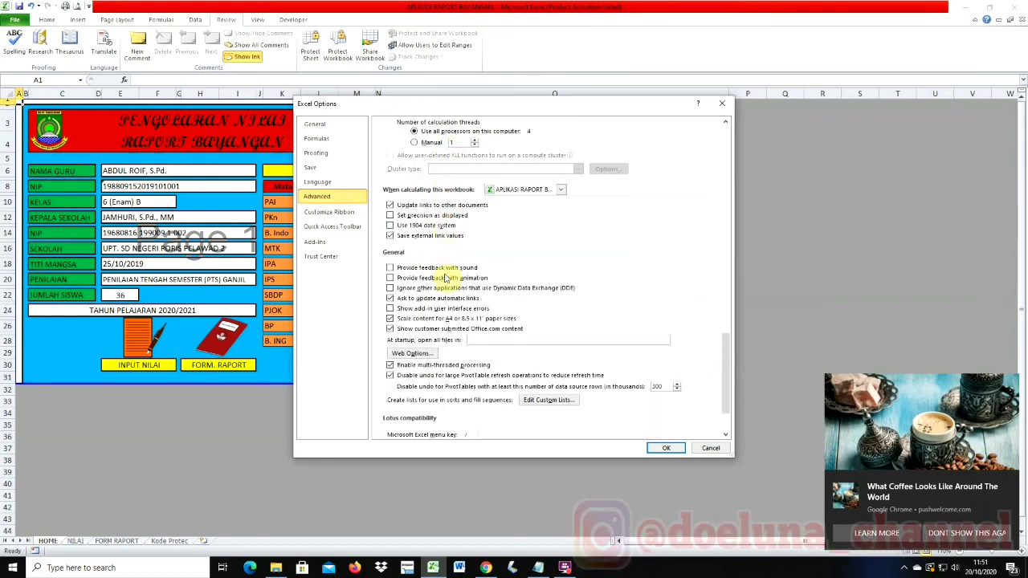
scroll(446, 277, up, 3)
scroll(446, 277, up, 2)
scroll(443, 280, up, 2)
scroll(441, 283, up, 1)
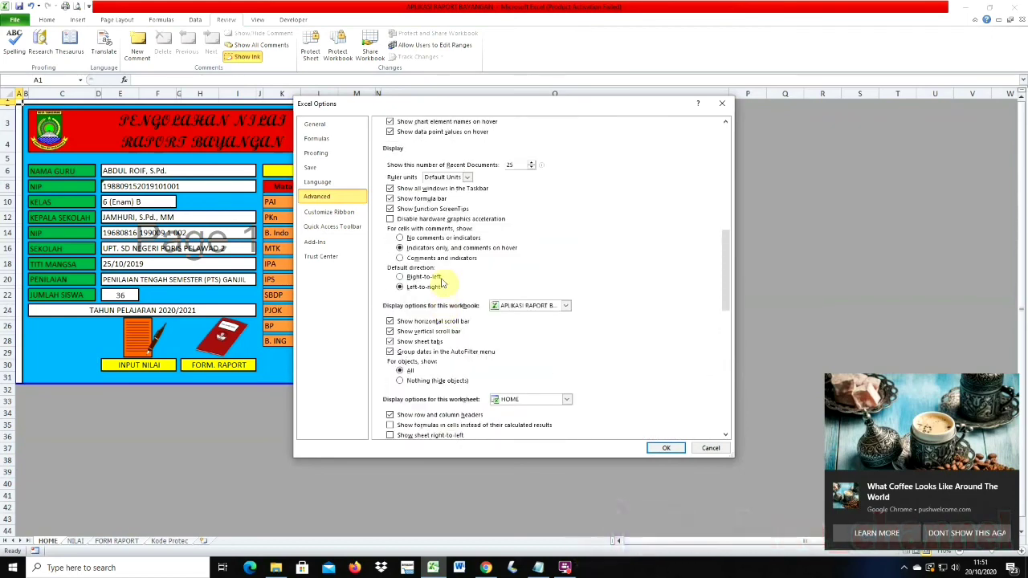
scroll(441, 283, up, 3)
scroll(441, 283, up, 2)
scroll(440, 283, up, 1)
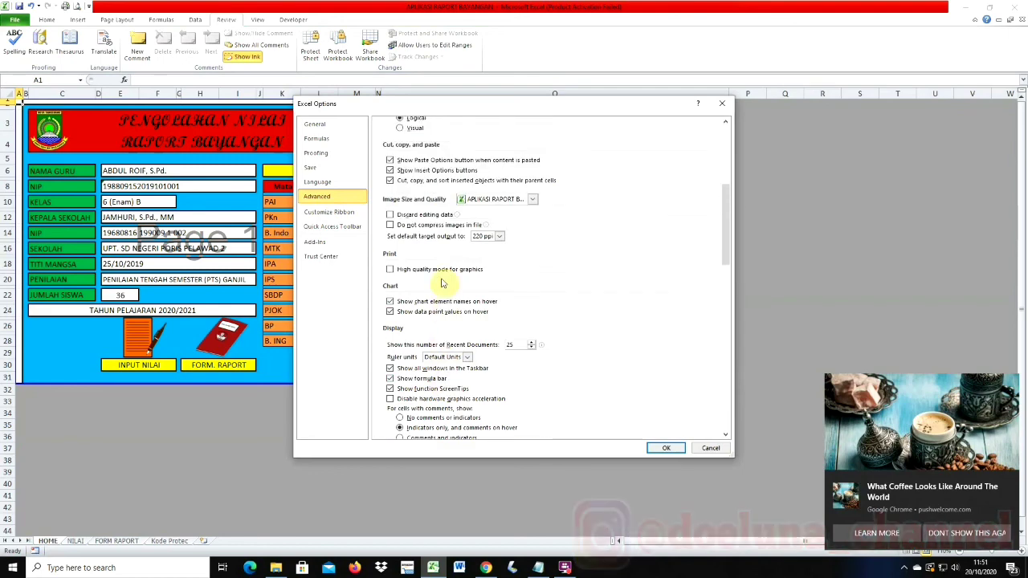
scroll(441, 282, up, 2)
scroll(441, 283, up, 2)
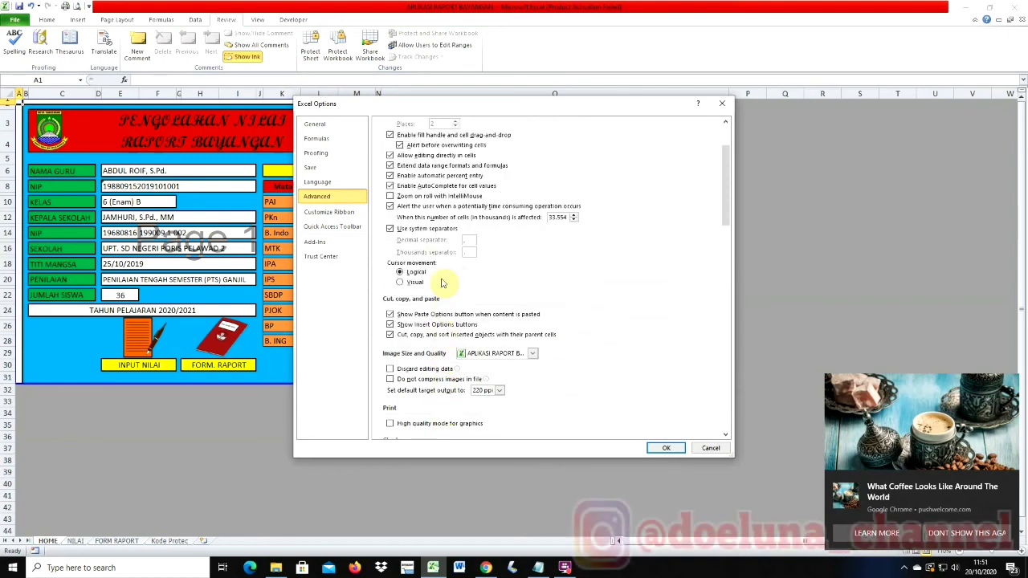
scroll(441, 283, up, 2)
scroll(441, 282, down, 1)
scroll(440, 282, down, 3)
scroll(443, 282, down, 3)
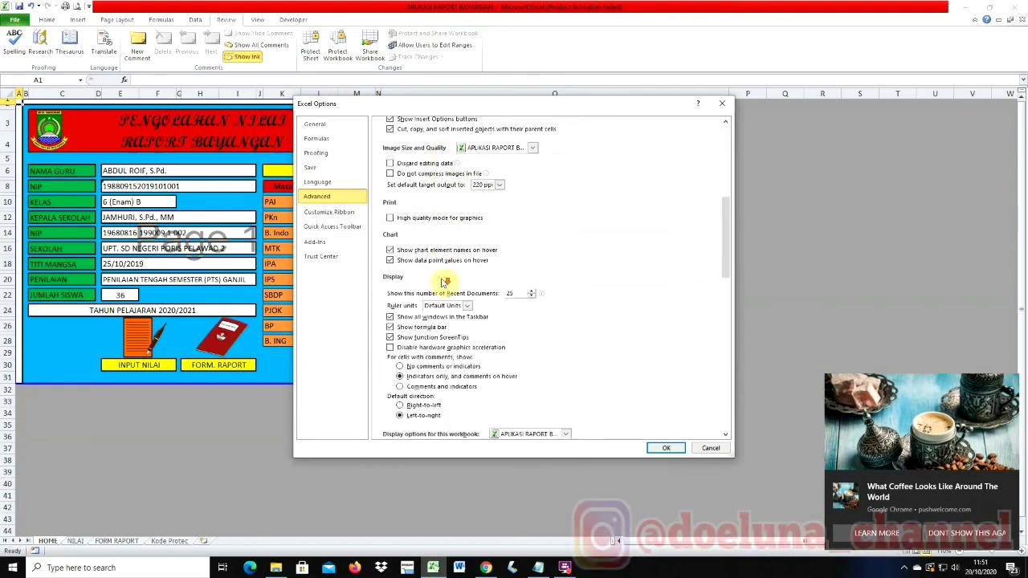
scroll(441, 283, down, 1)
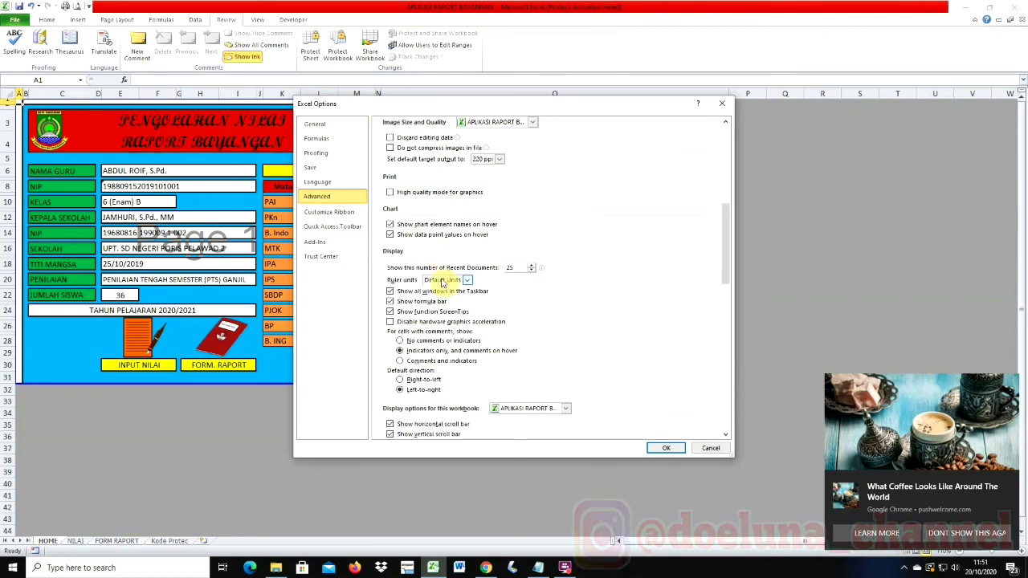
scroll(441, 283, down, 2)
scroll(441, 283, down, 2)
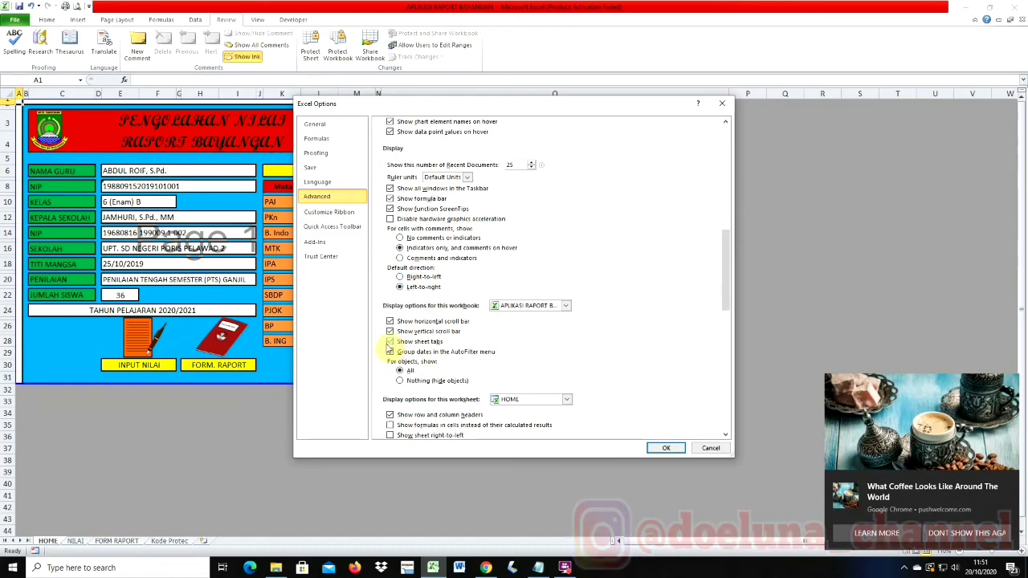
click(390, 343)
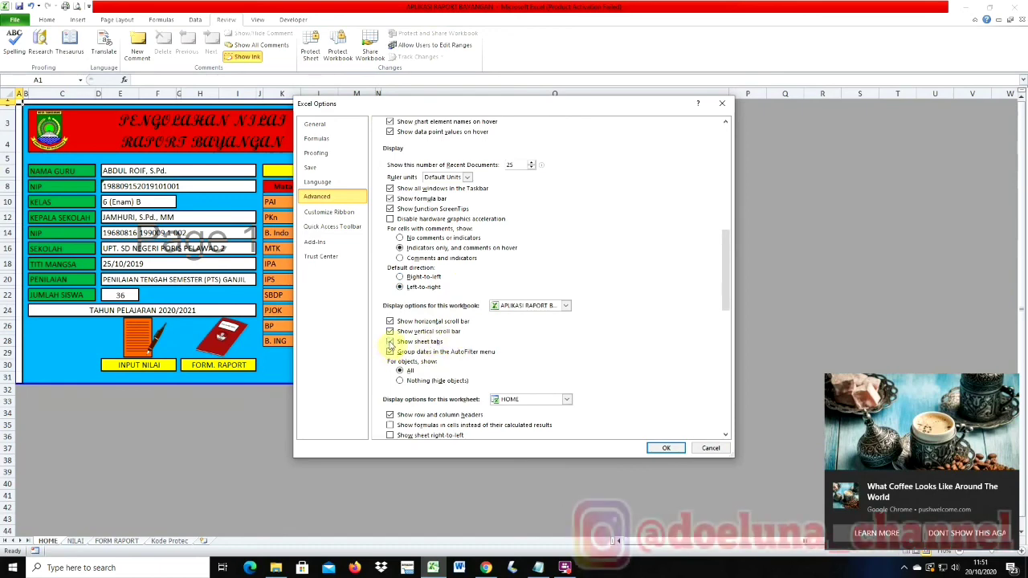
click(666, 447)
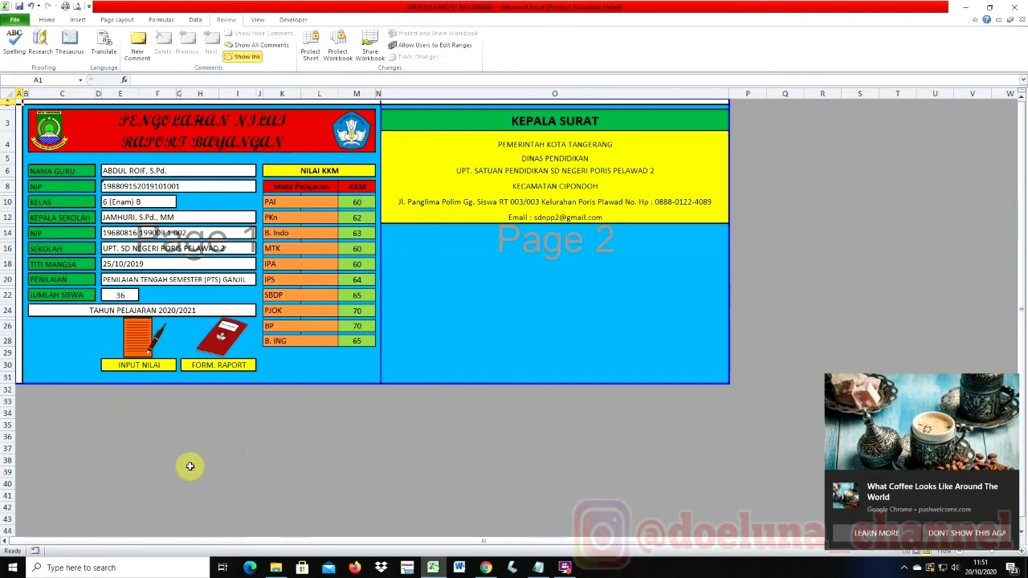
Check the report form, return to the HOME dashboard, and minimise Excel
click(229, 338)
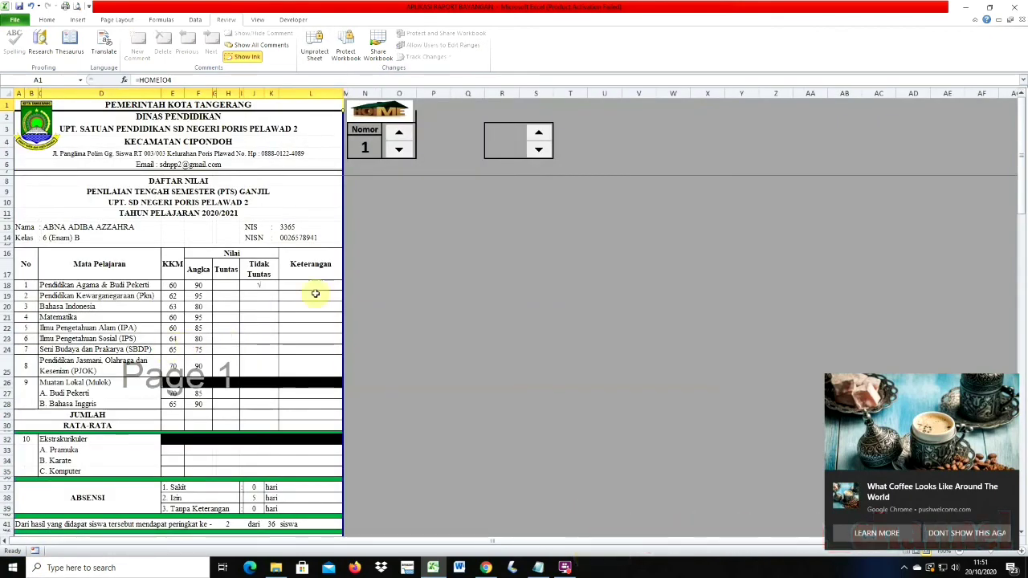
click(383, 110)
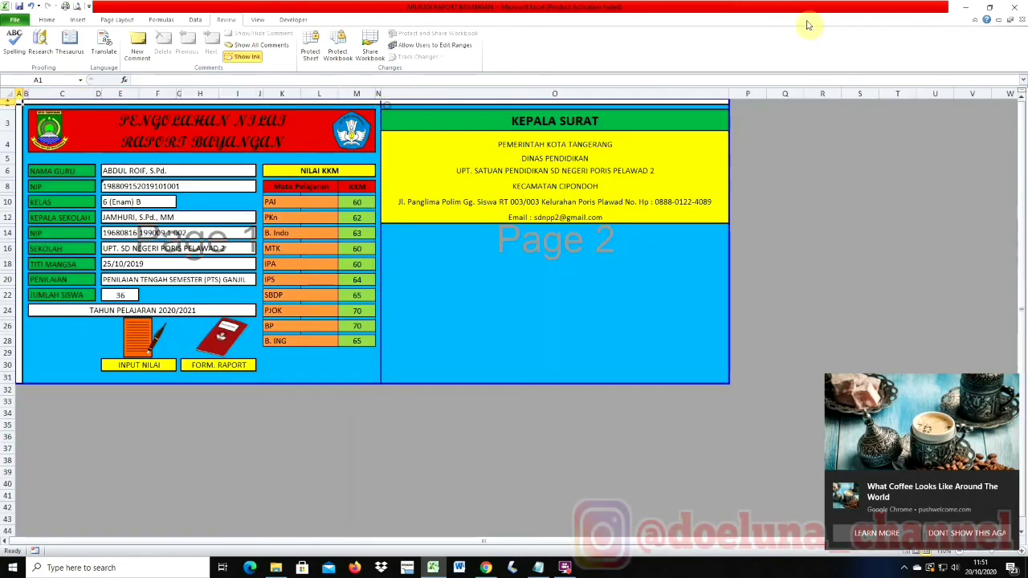
click(965, 8)
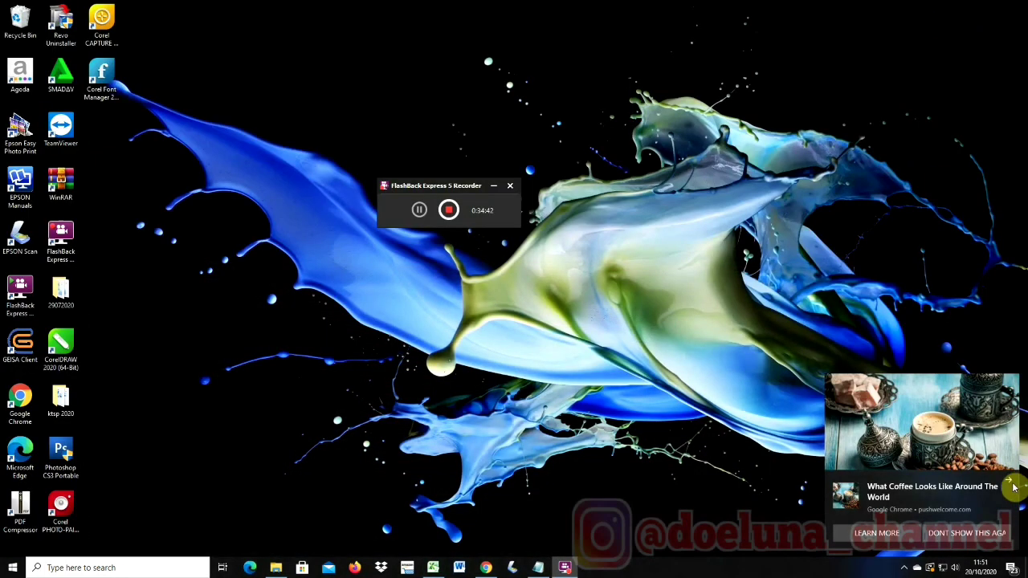
Dismiss the Chrome notifications in the bottom-right corner of the desktop
click(1012, 485)
click(493, 185)
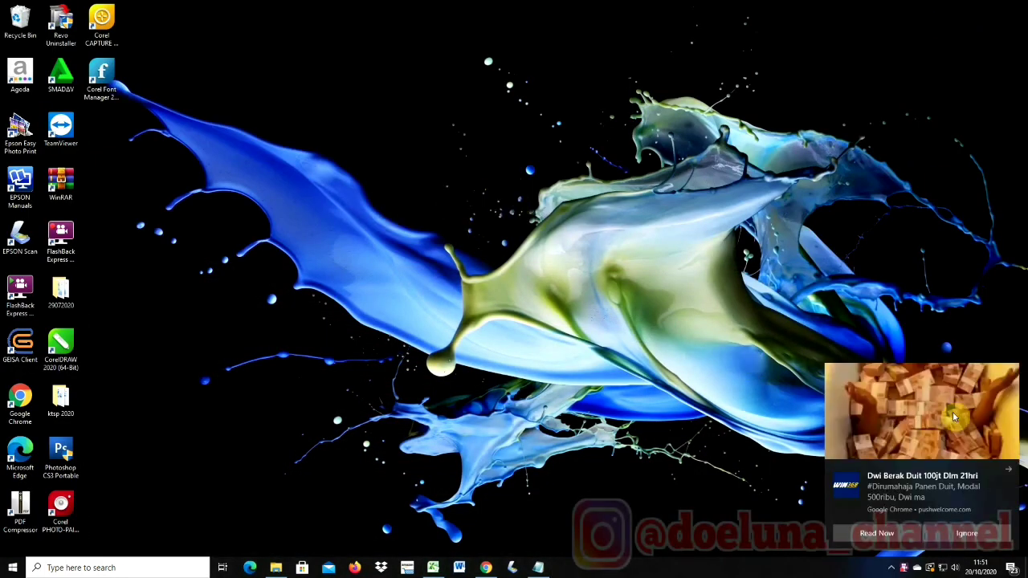
click(1008, 469)
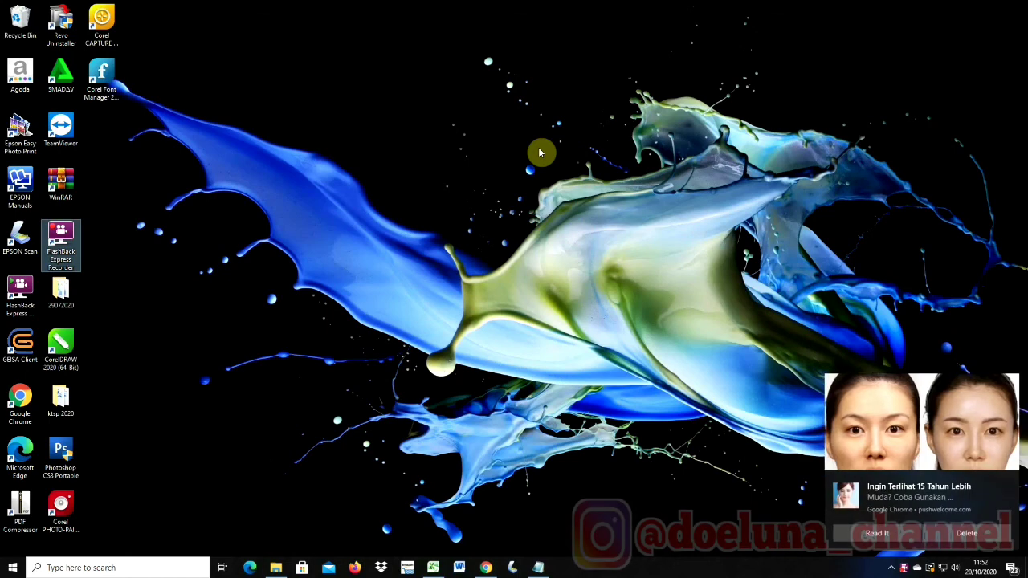
click(1011, 482)
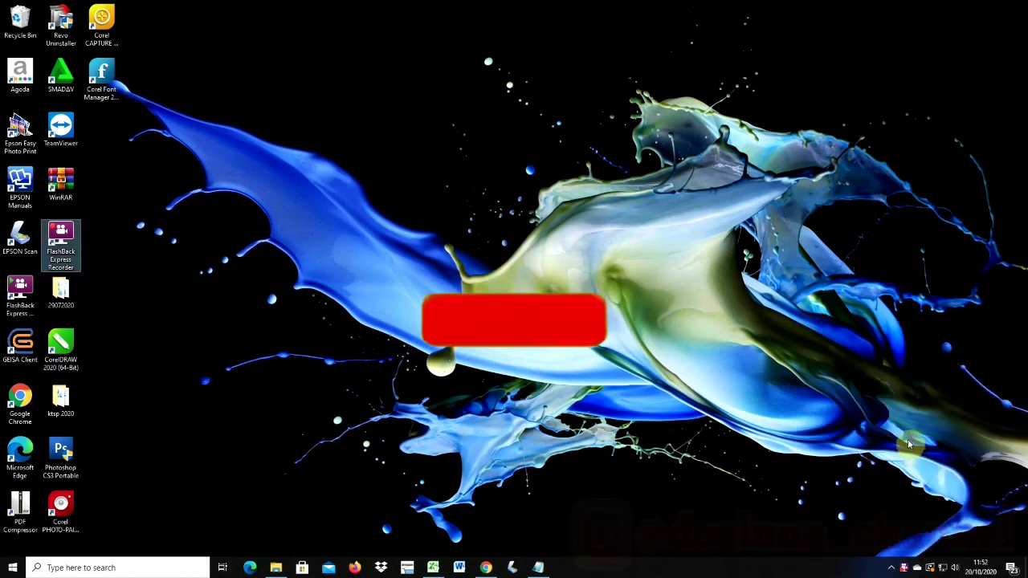